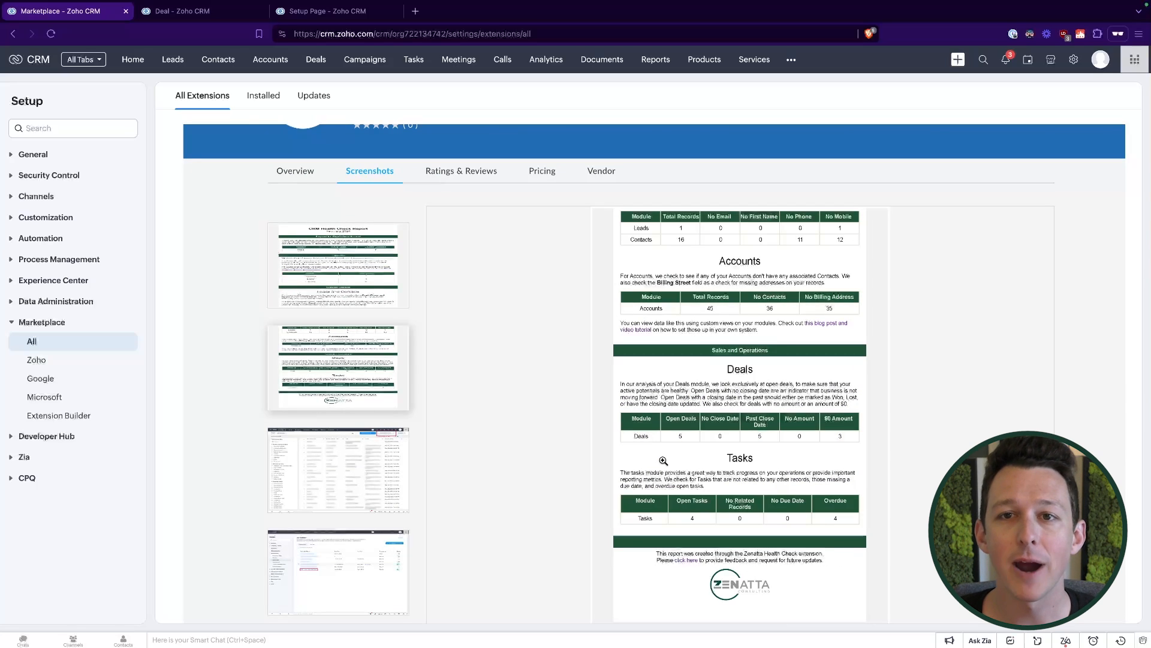
View the pricing information for the Zenatta Health Check for Zoho CRM extension.
{"action": "scroll", "coordinate": [462, 448], "scroll_direction": "up", "scroll_amount": 3}
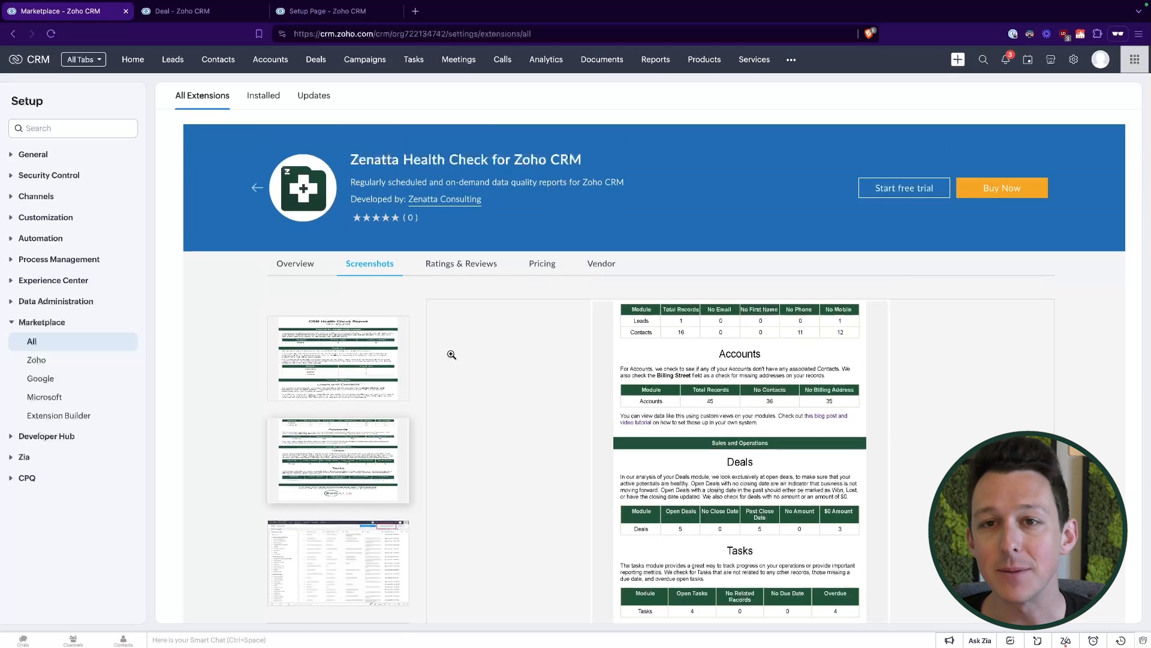
{"action": "left_click", "coordinate": [552, 269]}
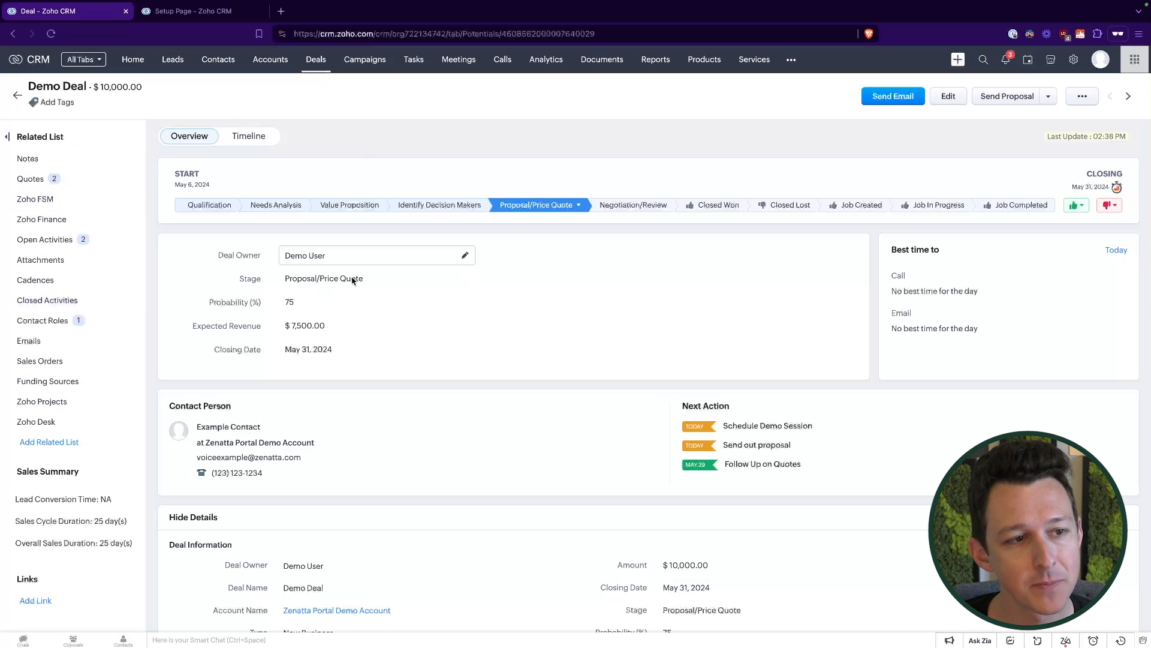
Review the Demo Deal record's discovery information, related quotes and open activities.
{"action": "scroll", "coordinate": [353, 282], "scroll_direction": "down", "scroll_amount": 5}
{"action": "scroll", "coordinate": [490, 346], "scroll_direction": "down", "scroll_amount": 4}
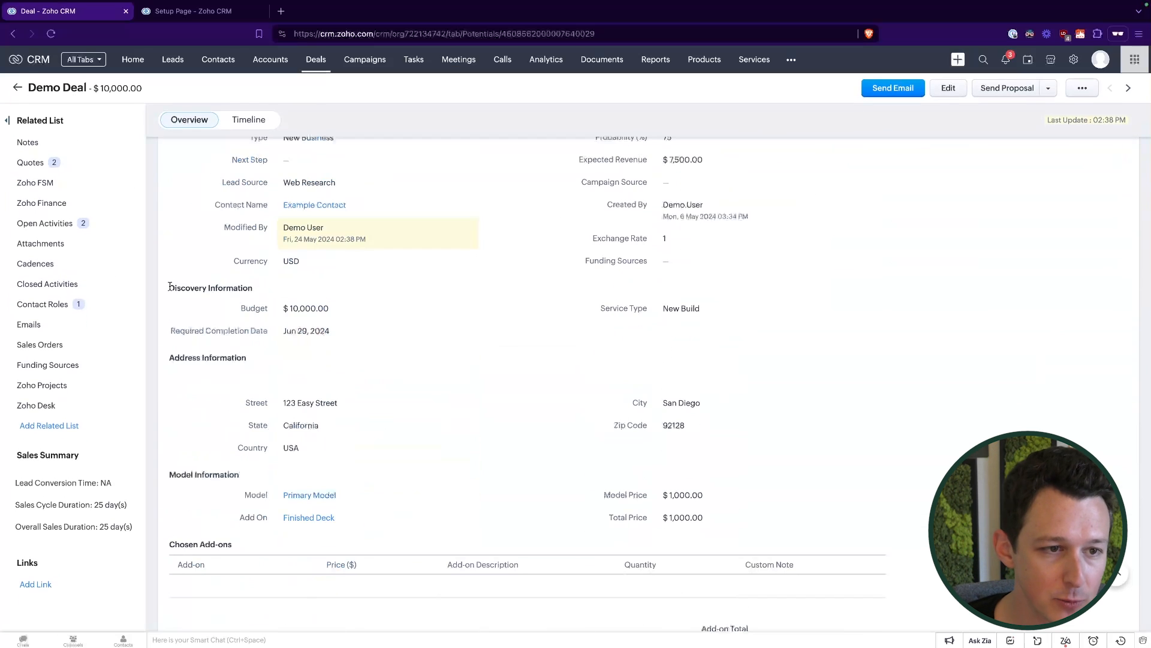
{"action": "left_click_drag", "start_coordinate": [171, 286], "coordinate": [619, 374]}
{"action": "left_click_drag", "start_coordinate": [669, 334], "coordinate": [694, 309]}
{"action": "left_click", "coordinate": [539, 289]}
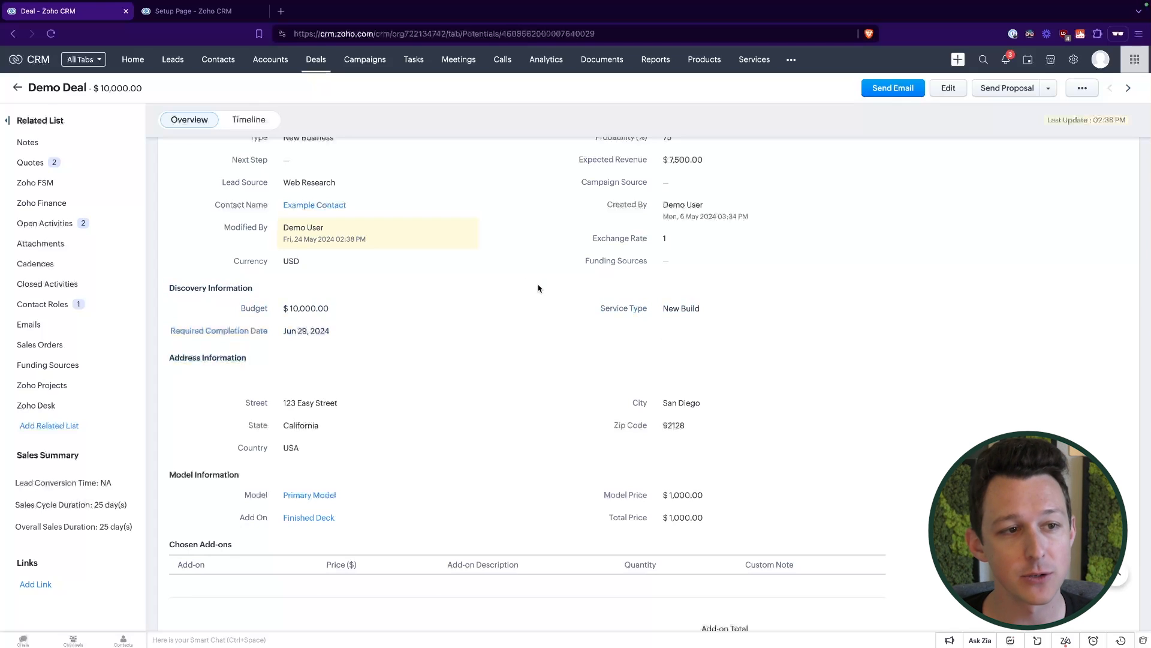
{"action": "left_click", "coordinate": [58, 162]}
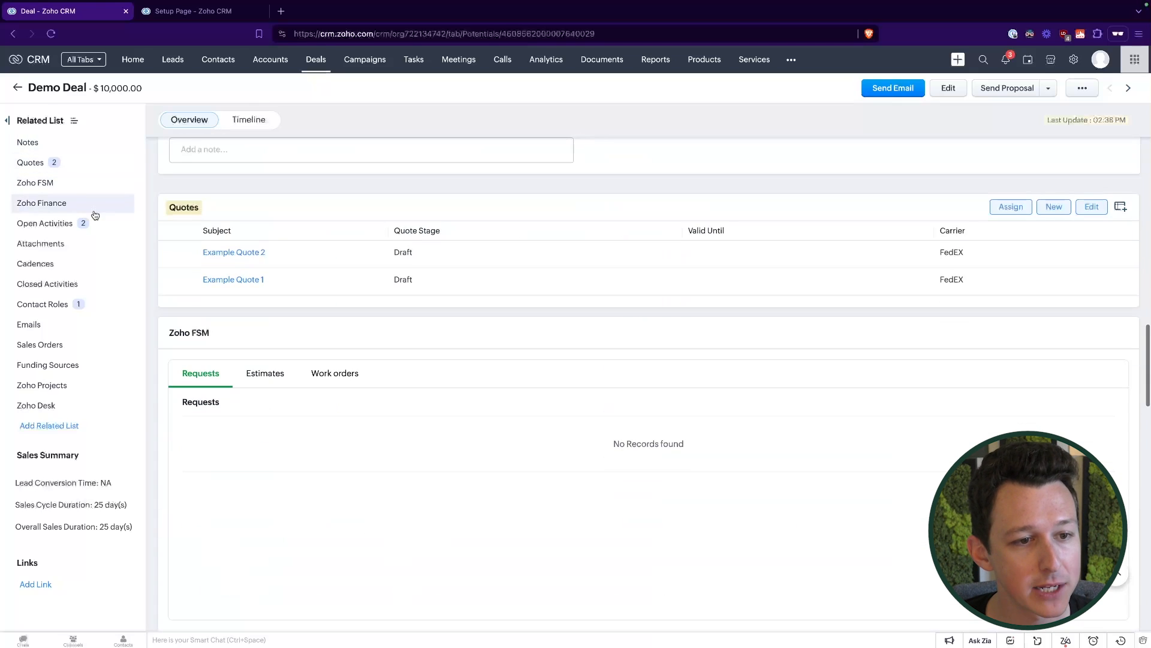
{"action": "left_click", "coordinate": [90, 222]}
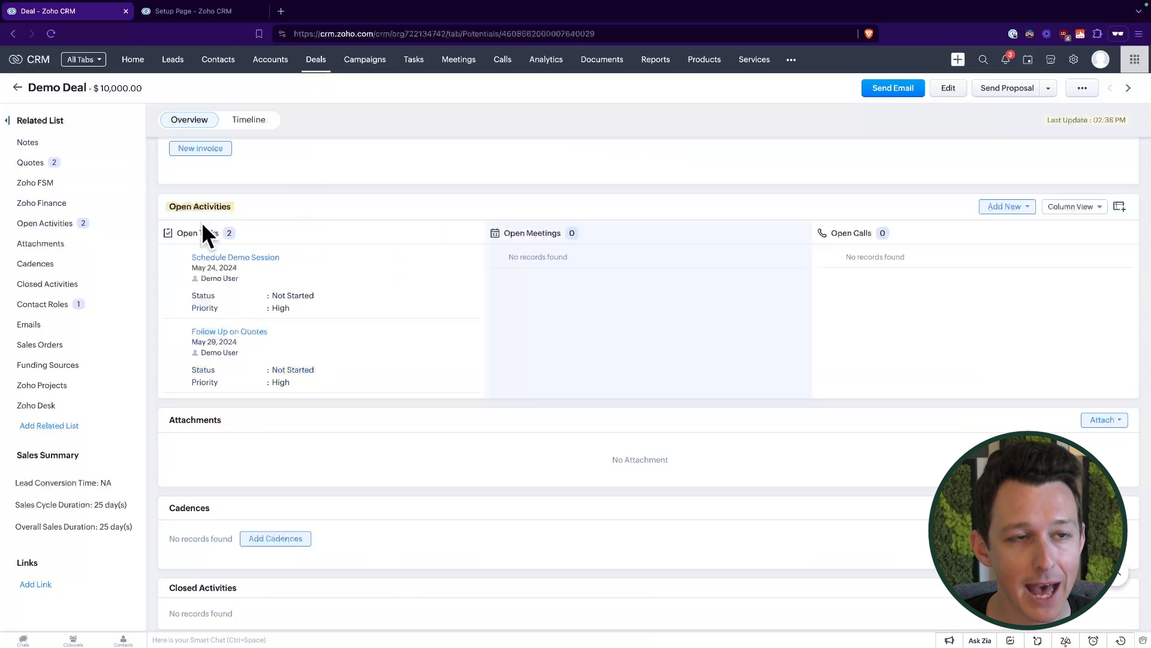
{"action": "scroll", "coordinate": [483, 326], "scroll_direction": "up", "scroll_amount": 10}
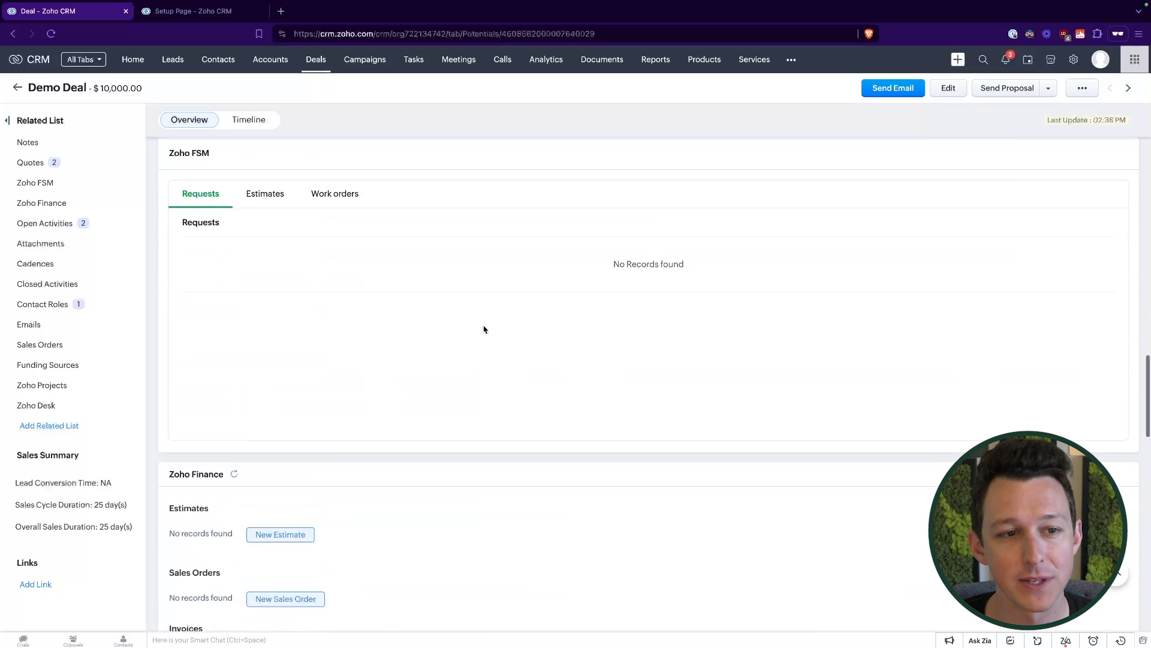
{"action": "scroll", "coordinate": [485, 329], "scroll_direction": "up", "scroll_amount": 15}
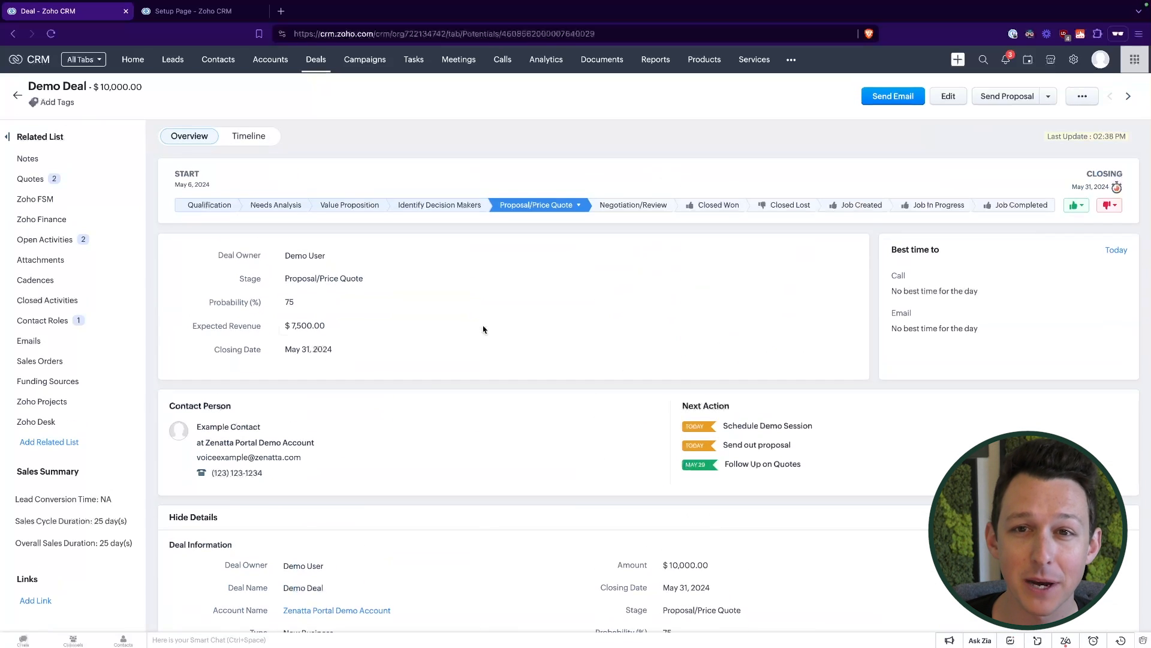
{"action": "left_click", "coordinate": [80, 184]}
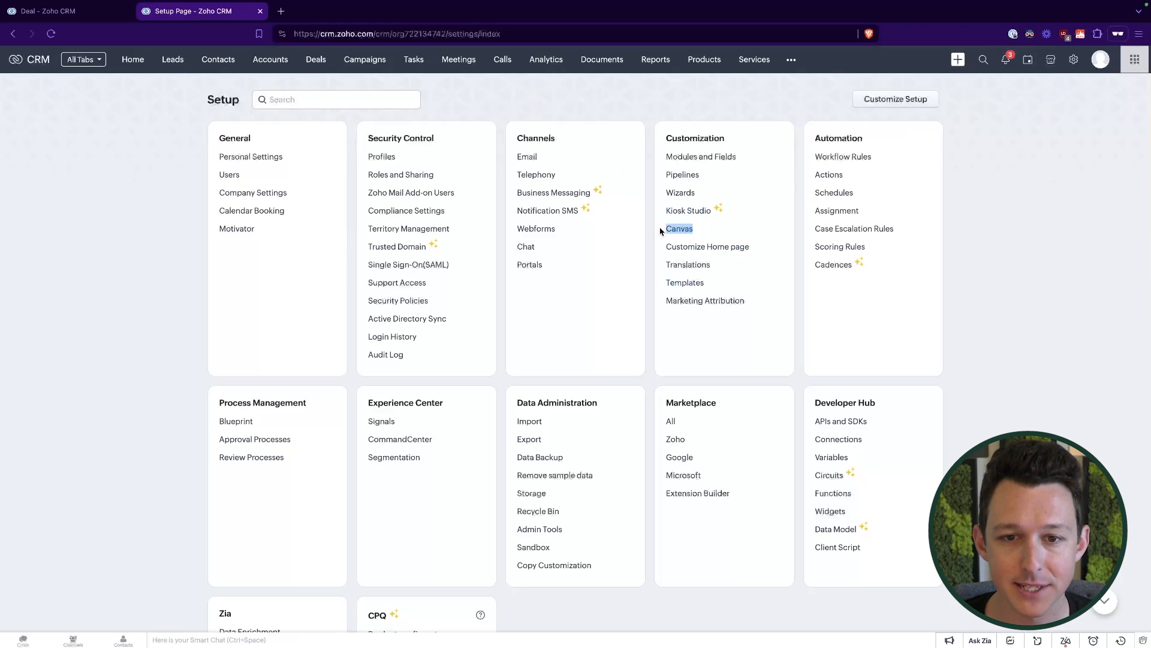
Open the Canvas customization settings and go to the page for designing record detail views.
{"action": "left_click", "coordinate": [676, 232]}
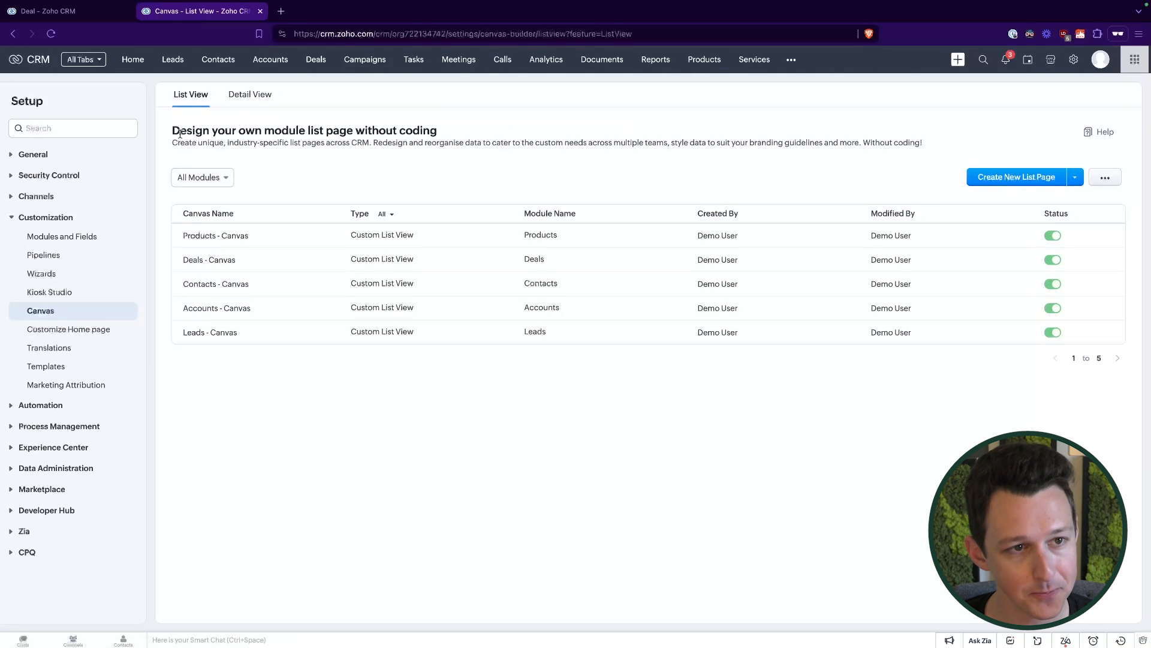
{"action": "left_click_drag", "start_coordinate": [176, 130], "coordinate": [501, 152]}
{"action": "left_click", "coordinate": [501, 152]}
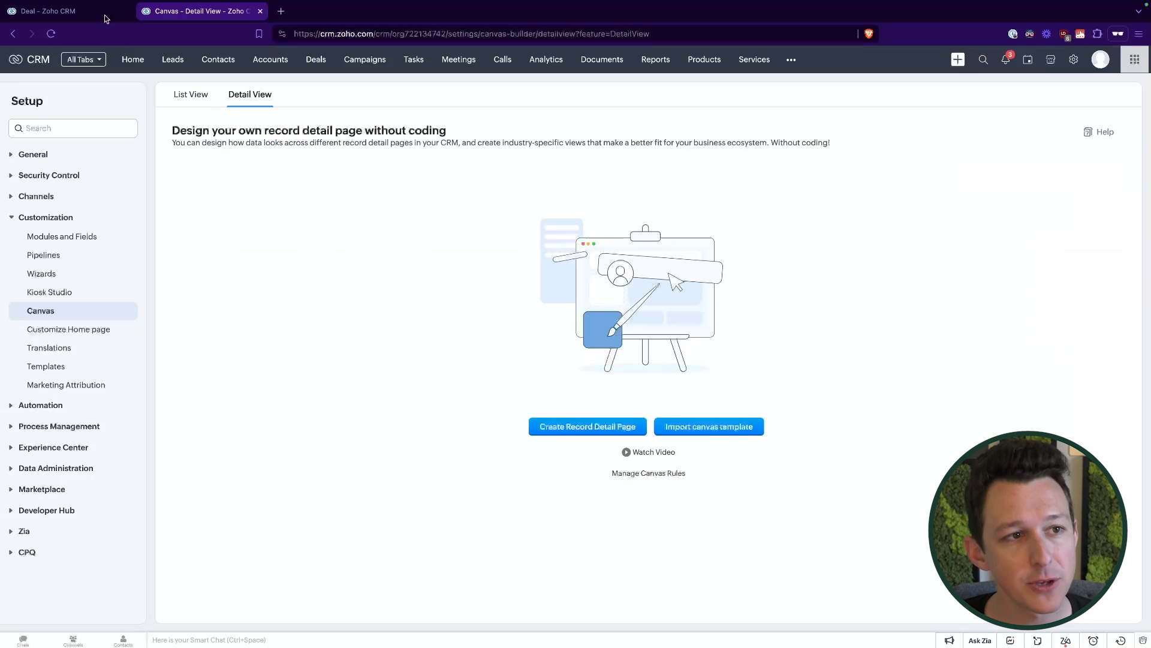
{"action": "left_click", "coordinate": [101, 18]}
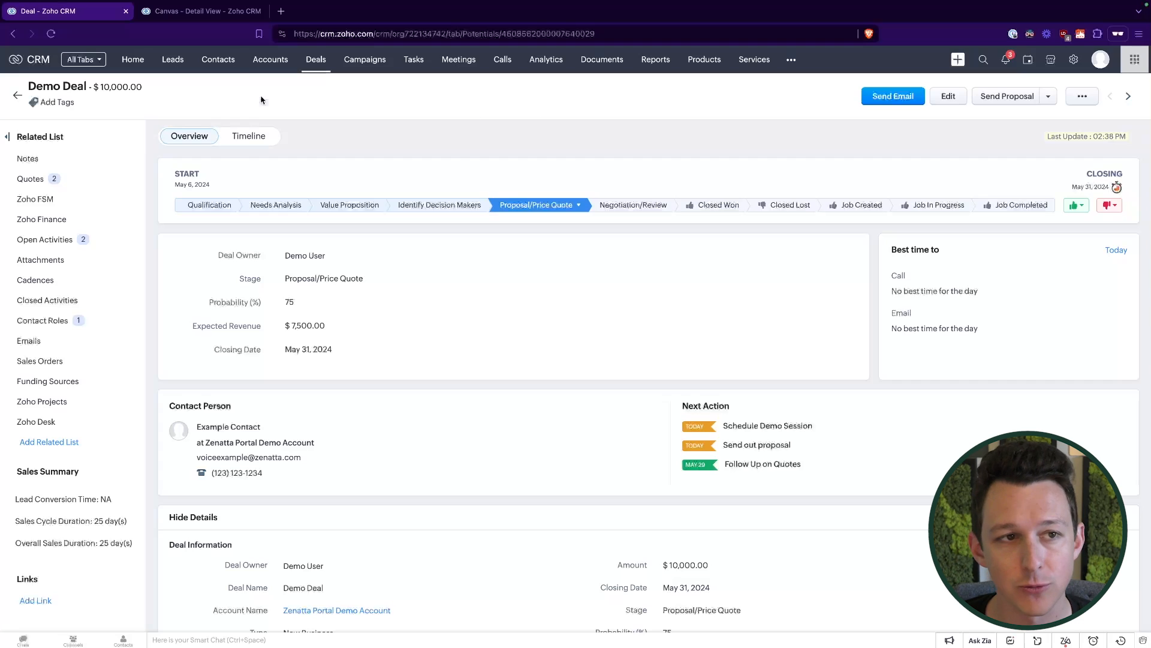
{"action": "left_click", "coordinate": [204, 11]}
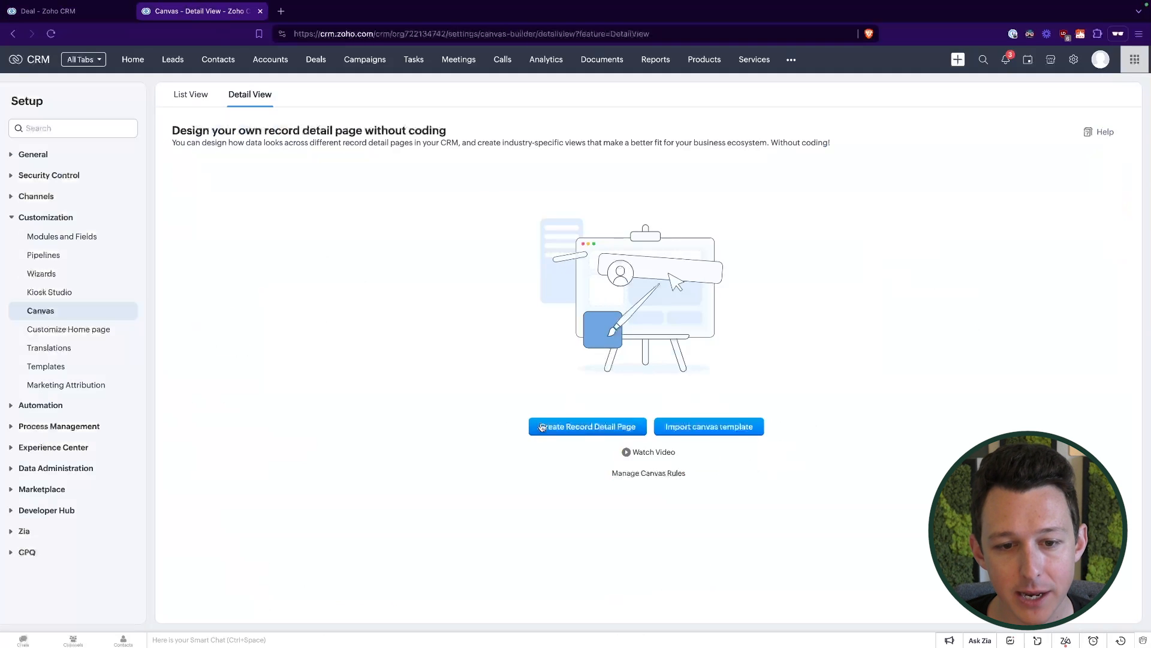
Create a custom record detail page for the Deals module with the Standard layout, and close the old Canvas settings page.
{"action": "left_click", "coordinate": [608, 427]}
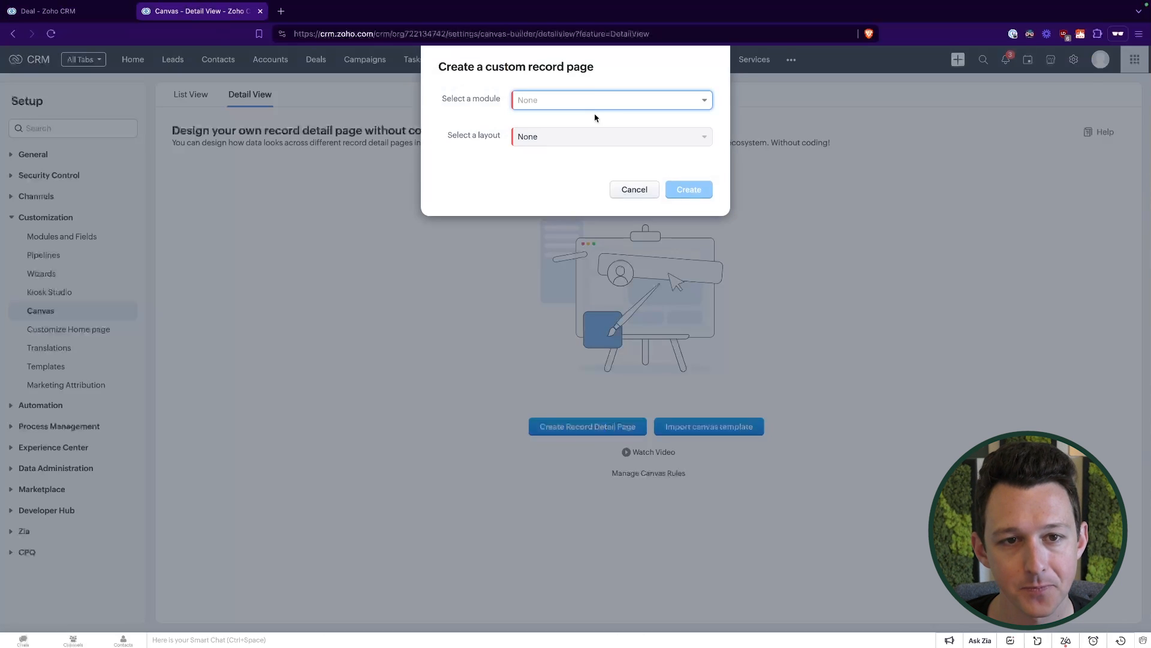
{"action": "left_click", "coordinate": [598, 104]}
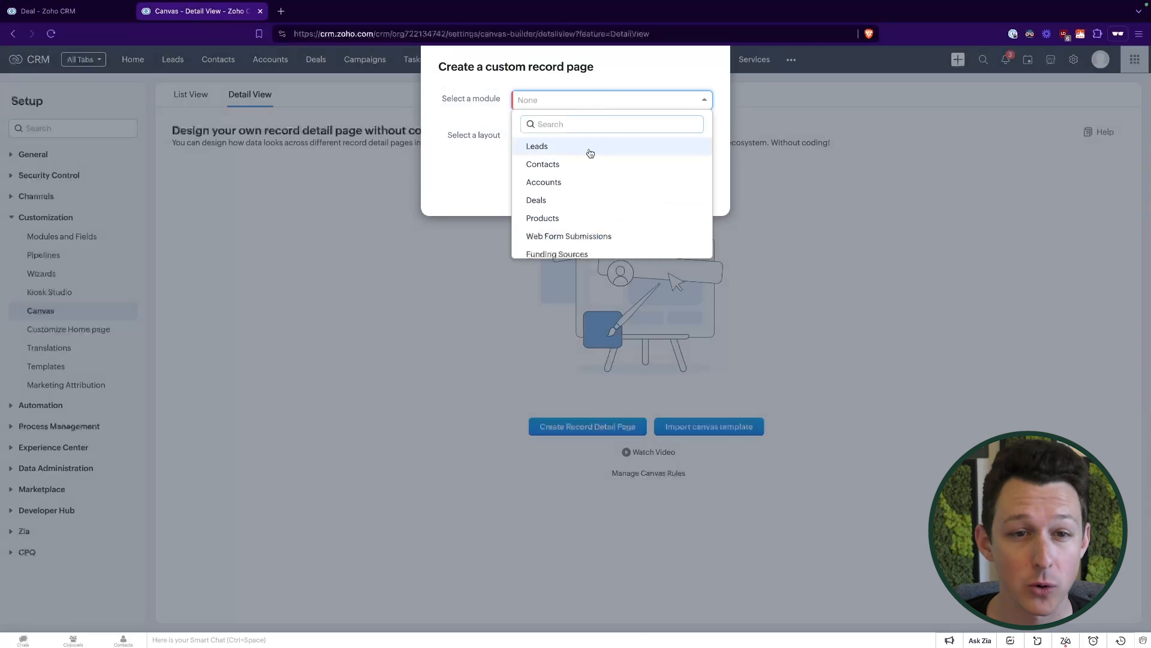
{"action": "left_click", "coordinate": [572, 205]}
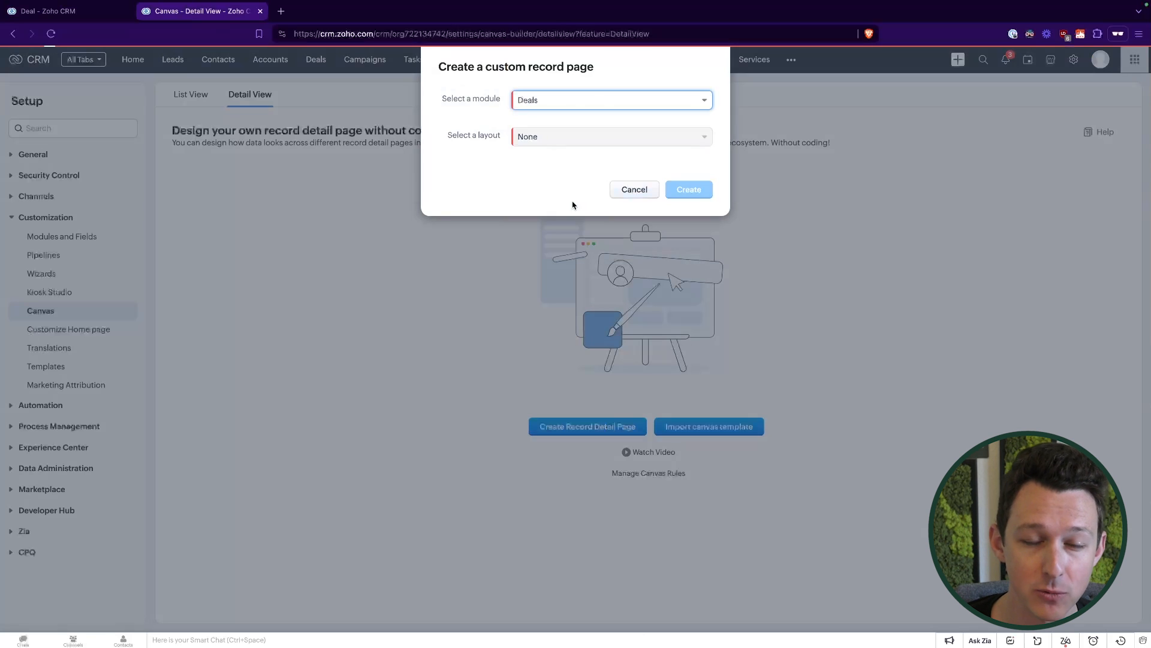
{"action": "left_click", "coordinate": [570, 135]}
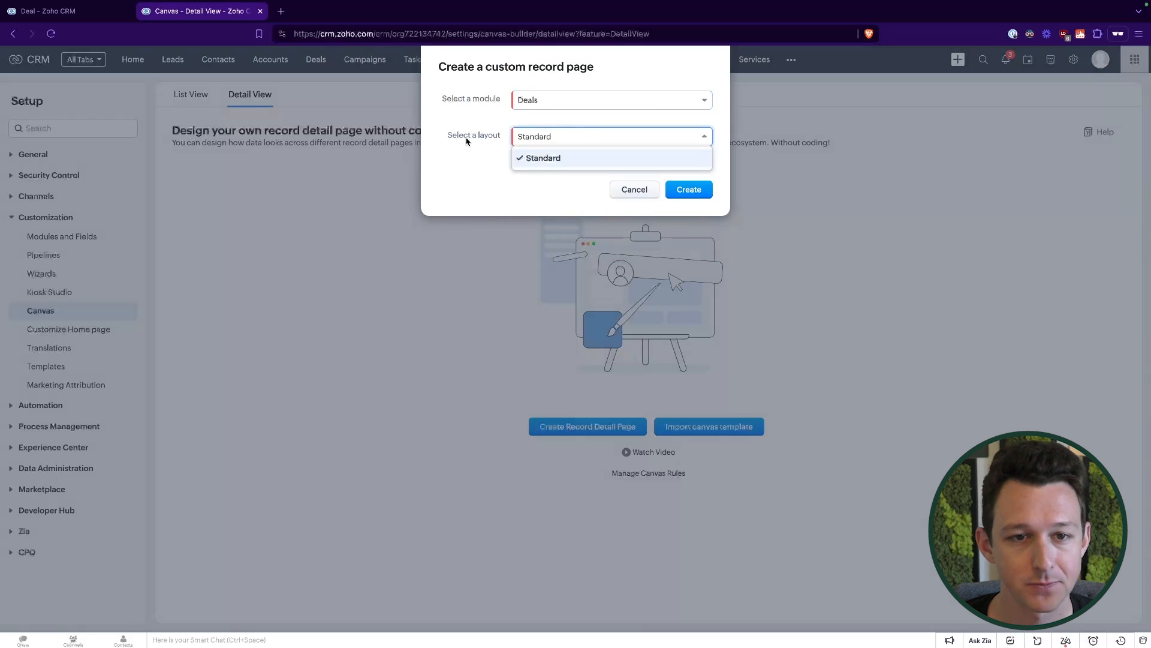
{"action": "left_click_drag", "start_coordinate": [452, 136], "coordinate": [510, 136]}
{"action": "left_click", "coordinate": [485, 134]}
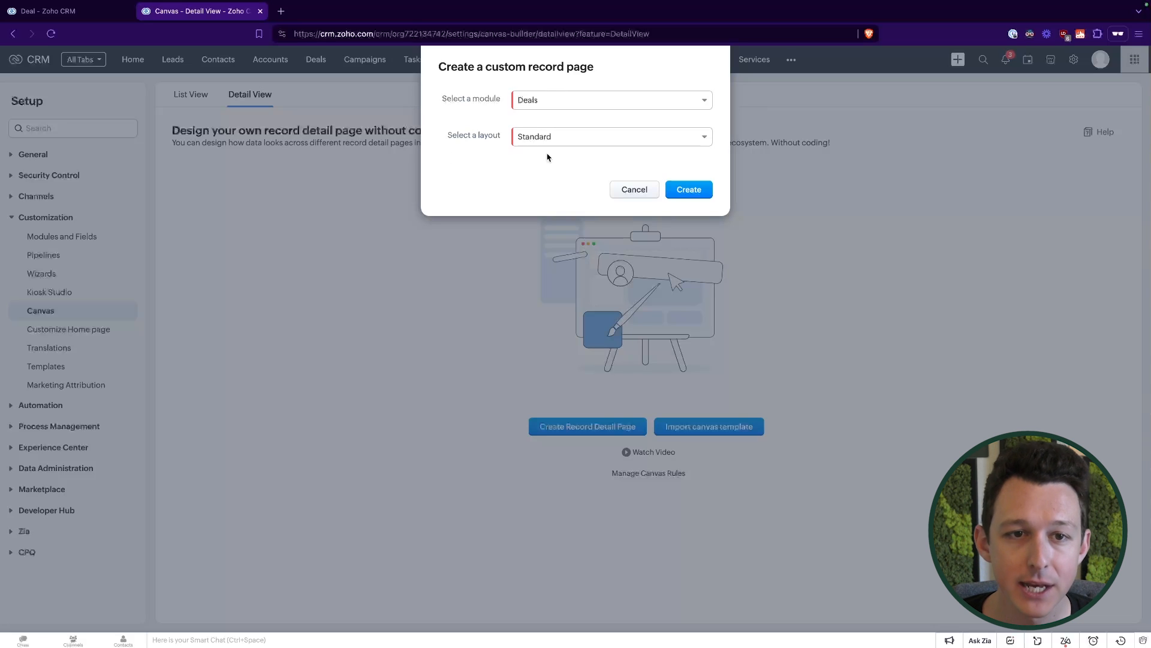
{"action": "left_click", "coordinate": [686, 191]}
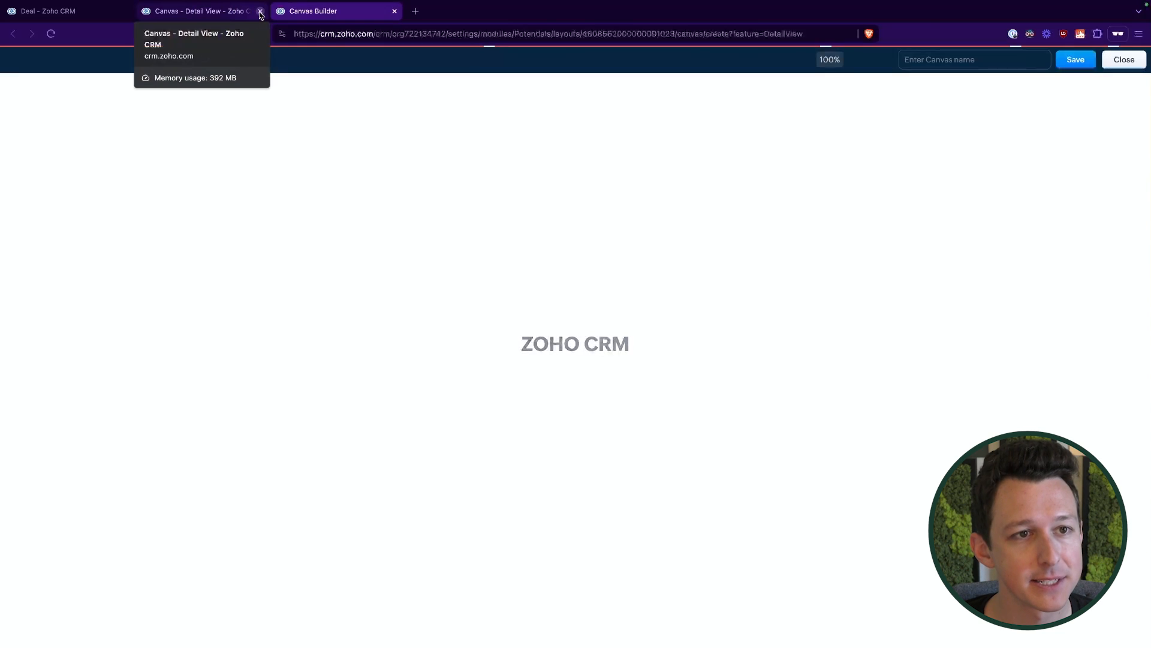
{"action": "left_click", "coordinate": [261, 11]}
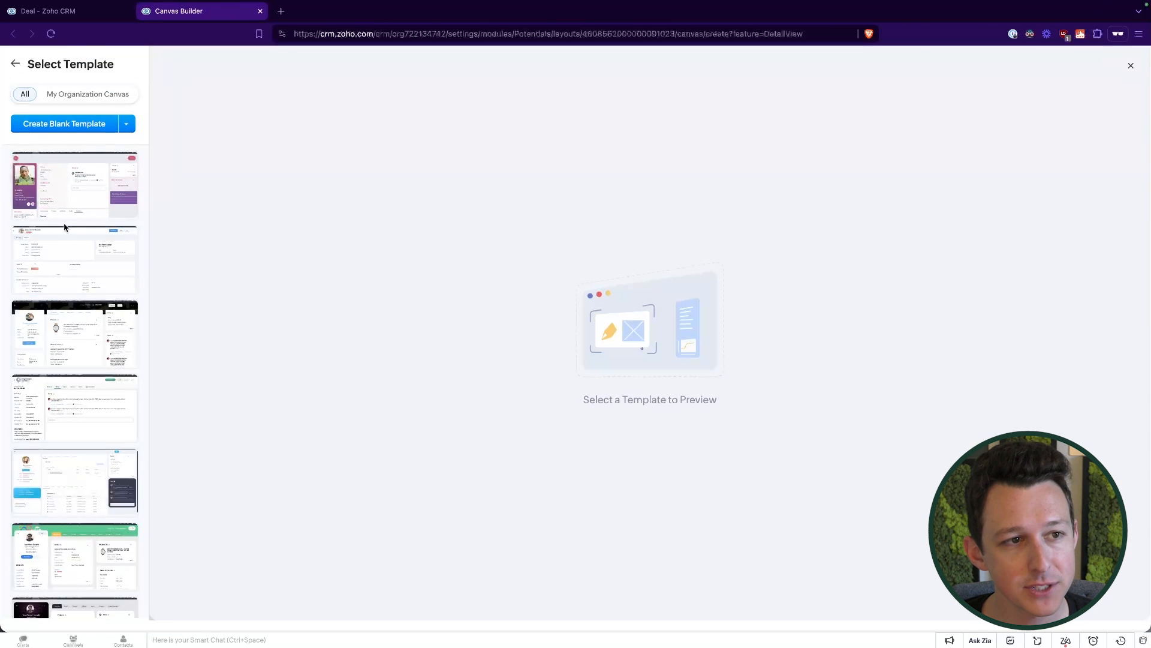
Browse the template gallery and preview the purple profile card, plain overview and black header designs with the deal's data.
{"action": "scroll", "coordinate": [64, 228], "scroll_direction": "down", "scroll_amount": 1}
{"action": "scroll", "coordinate": [67, 269], "scroll_direction": "down", "scroll_amount": 3}
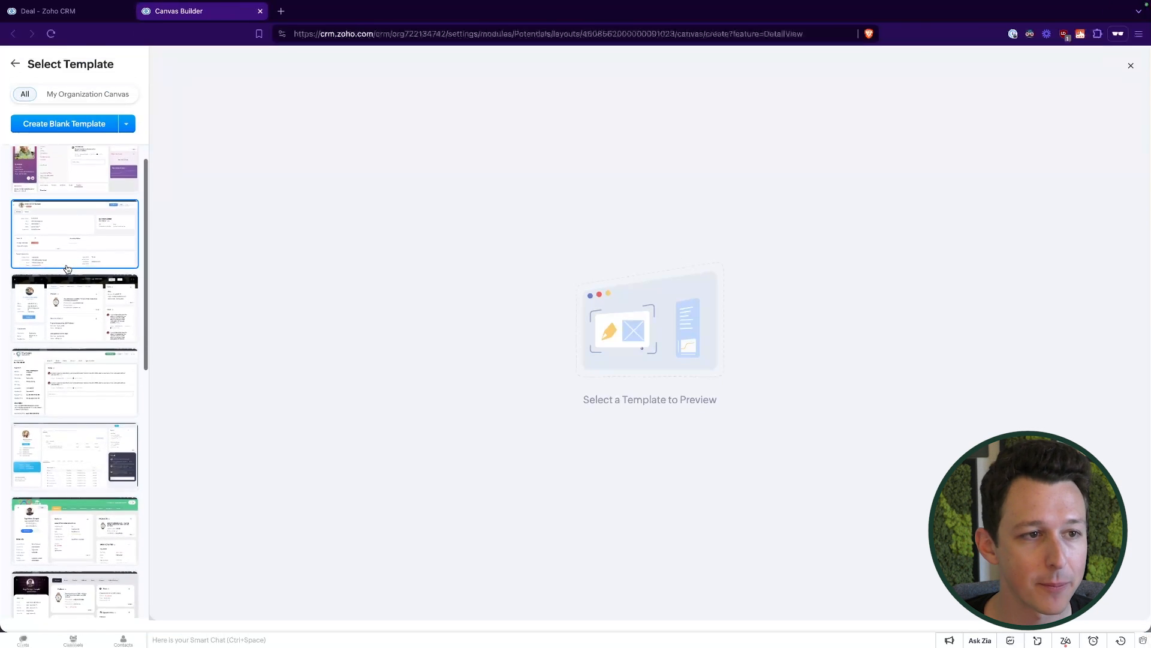
{"action": "scroll", "coordinate": [67, 268], "scroll_direction": "up", "scroll_amount": 4}
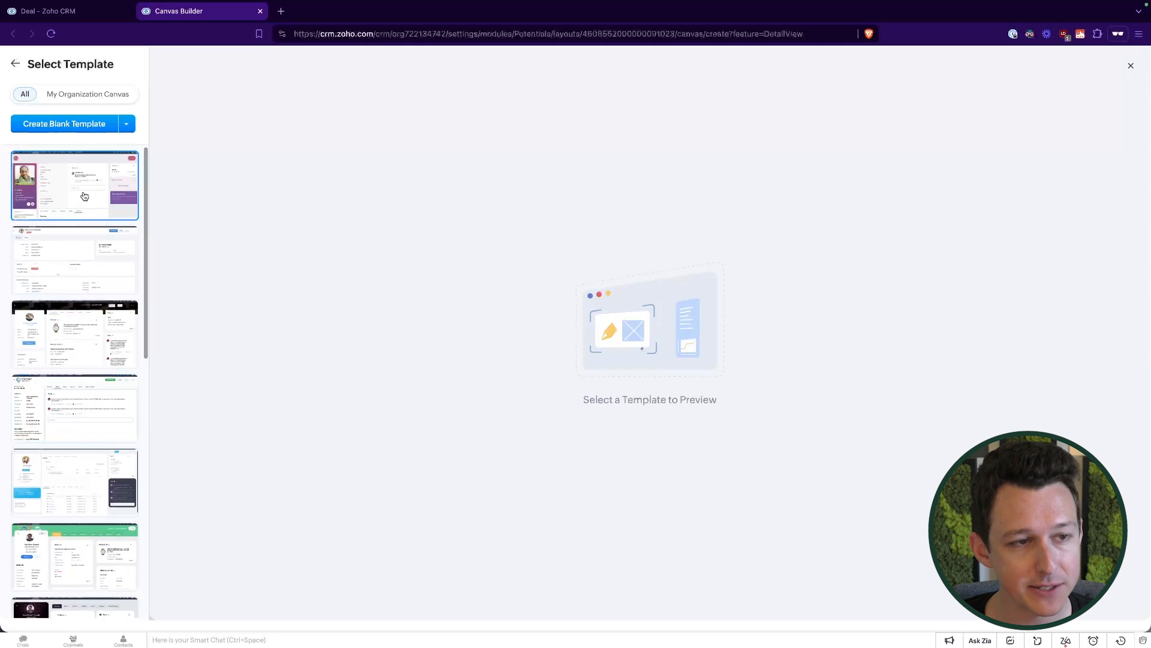
{"action": "left_click", "coordinate": [85, 196]}
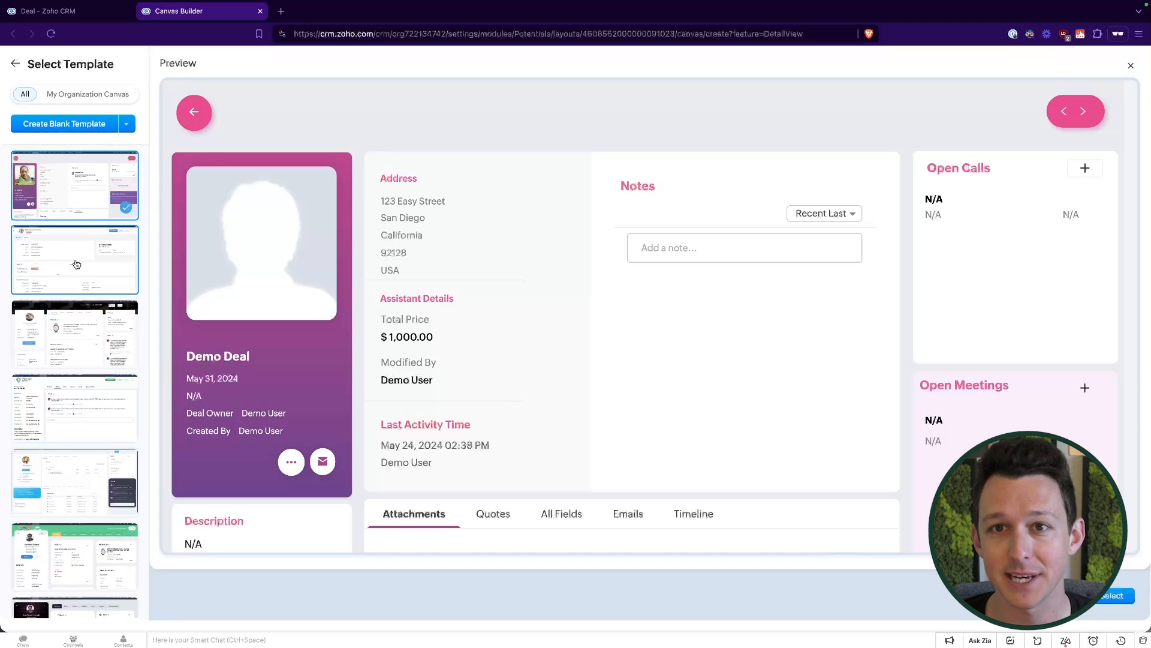
{"action": "left_click", "coordinate": [76, 264]}
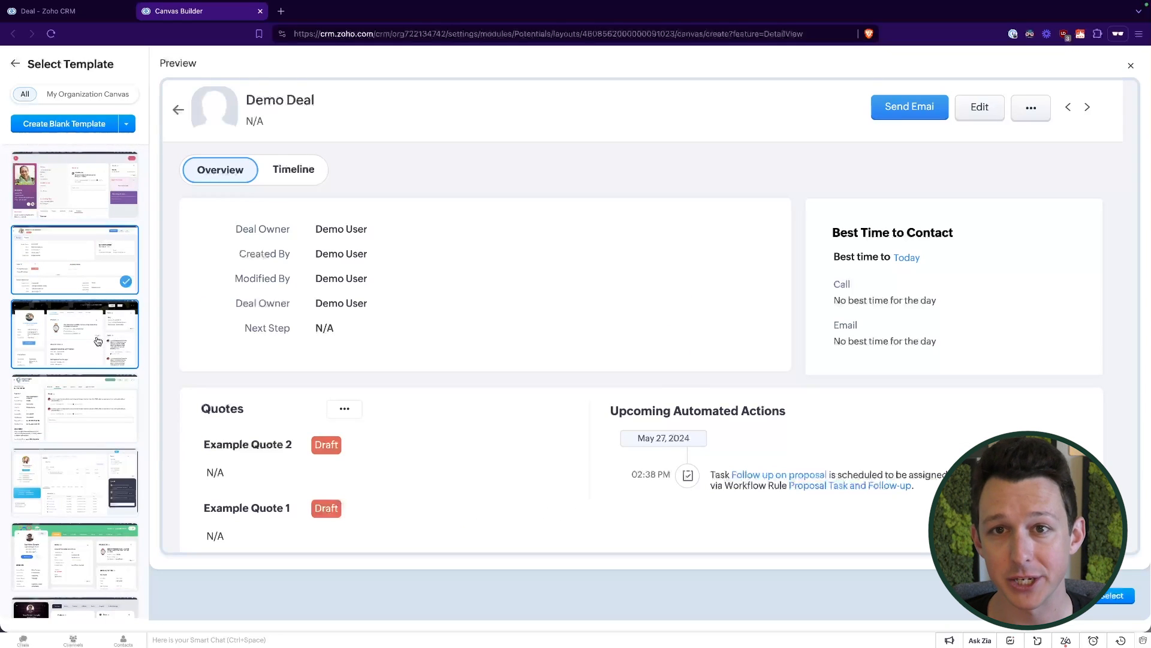
{"action": "left_click", "coordinate": [98, 340]}
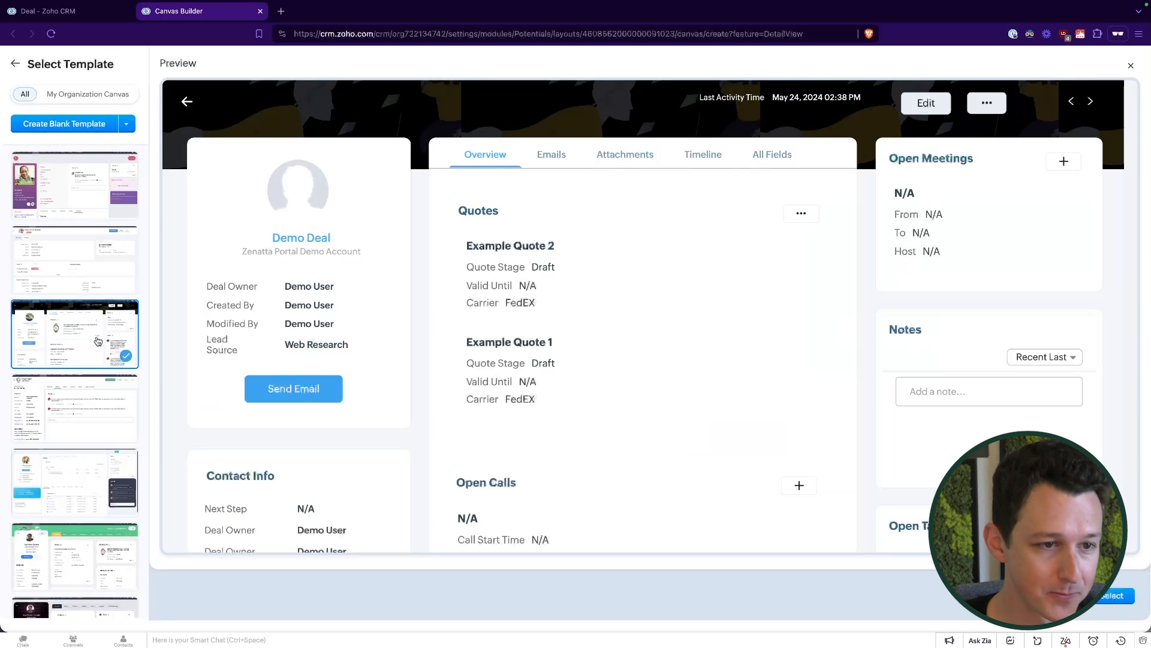
{"action": "left_click", "coordinate": [86, 172]}
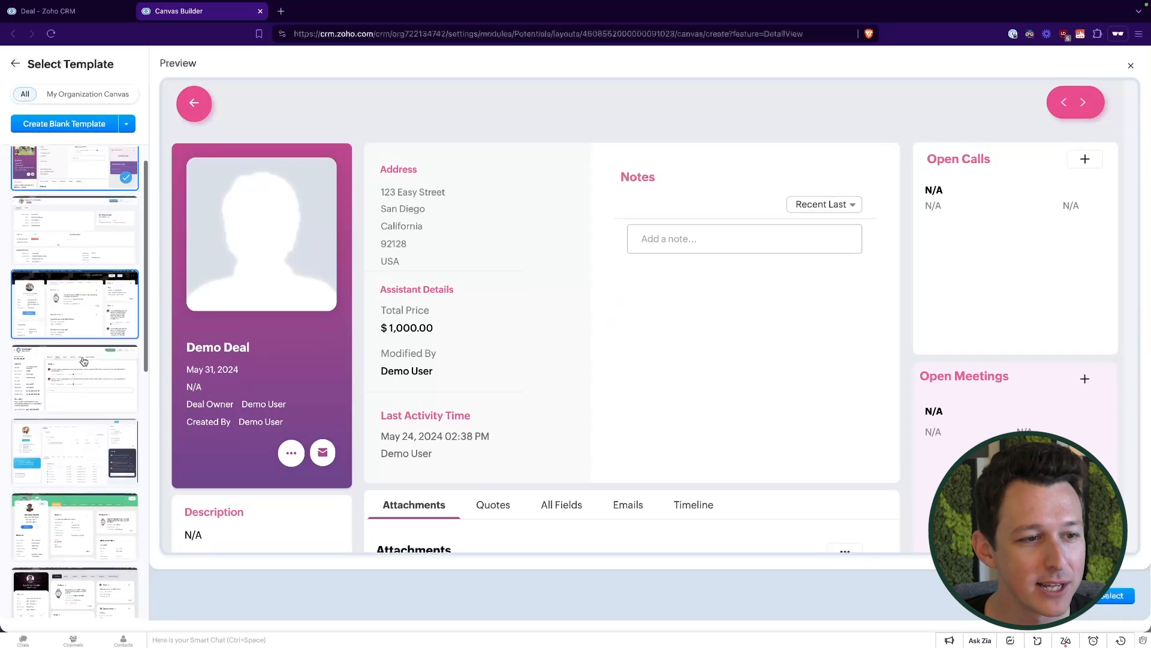
{"action": "scroll", "coordinate": [83, 360], "scroll_direction": "down", "scroll_amount": 2}
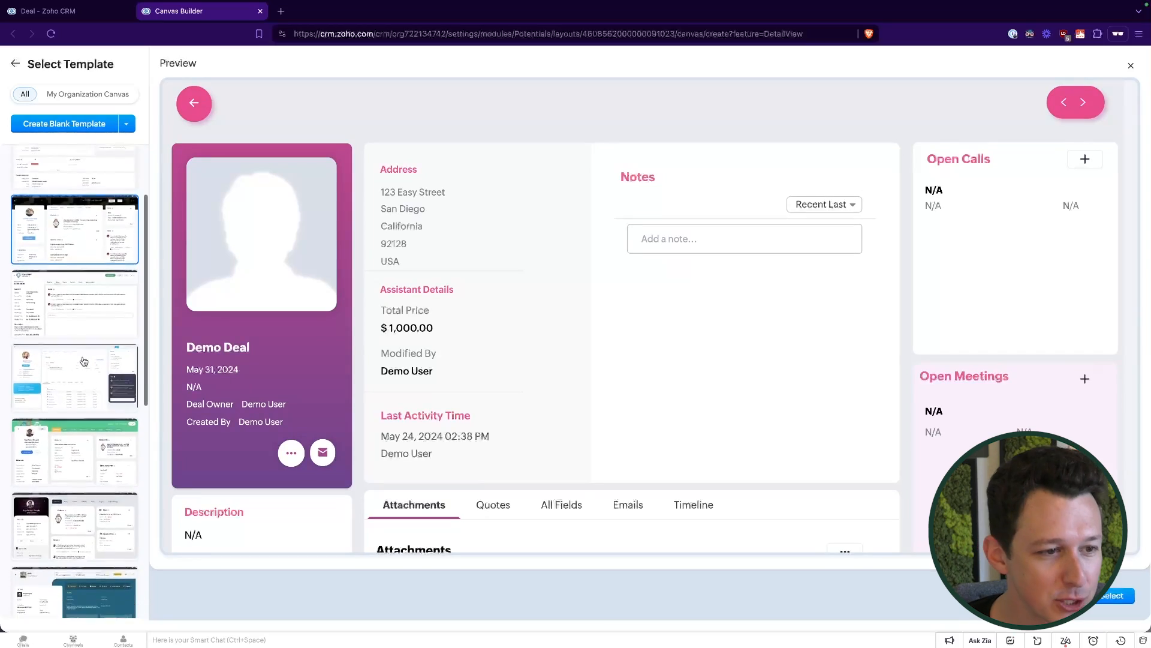
{"action": "scroll", "coordinate": [83, 360], "scroll_direction": "down", "scroll_amount": 3}
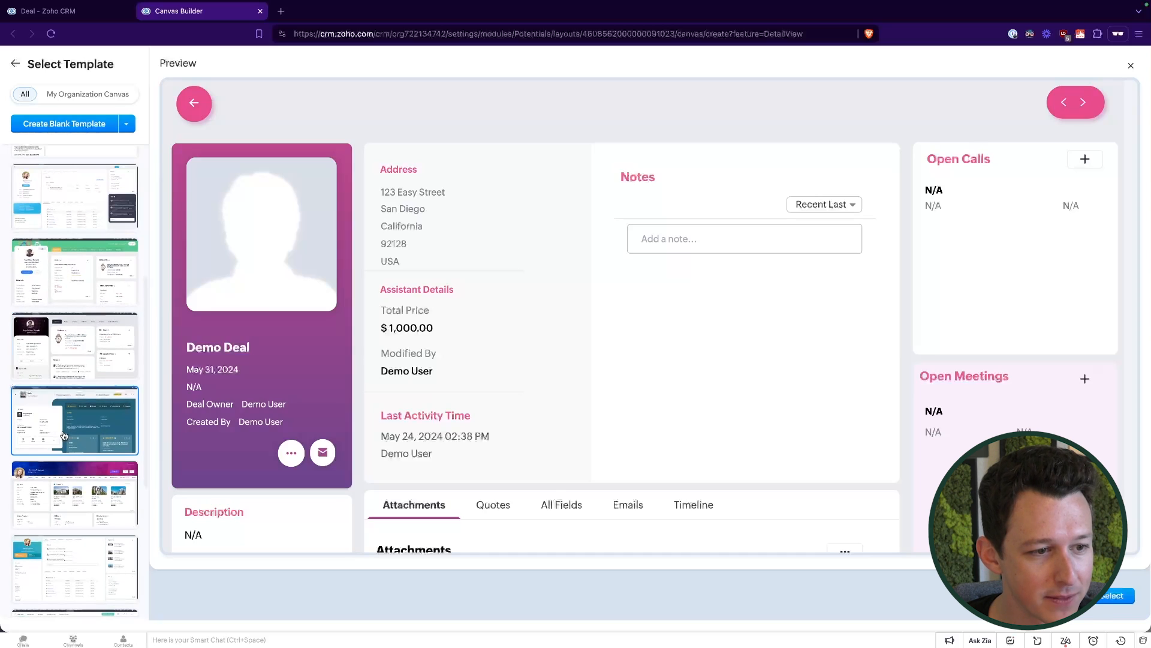
Preview the teal template and examine its details card, header fields, All Fields section and Emails section.
{"action": "left_click", "coordinate": [63, 435]}
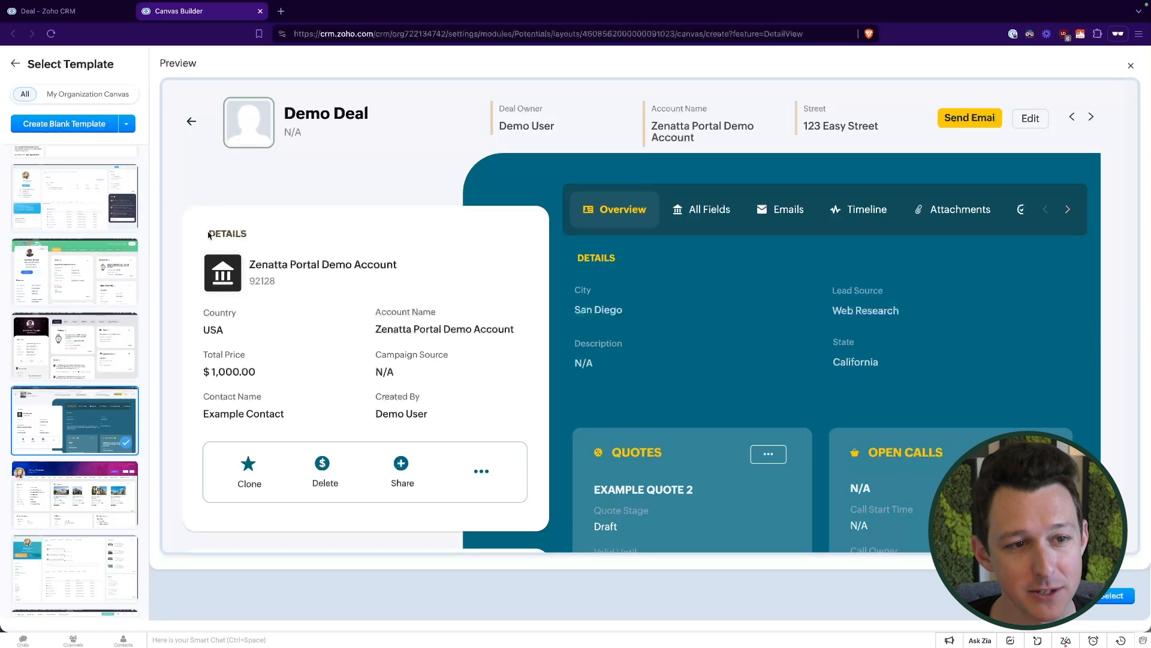
{"action": "left_click_drag", "start_coordinate": [208, 234], "coordinate": [436, 422]}
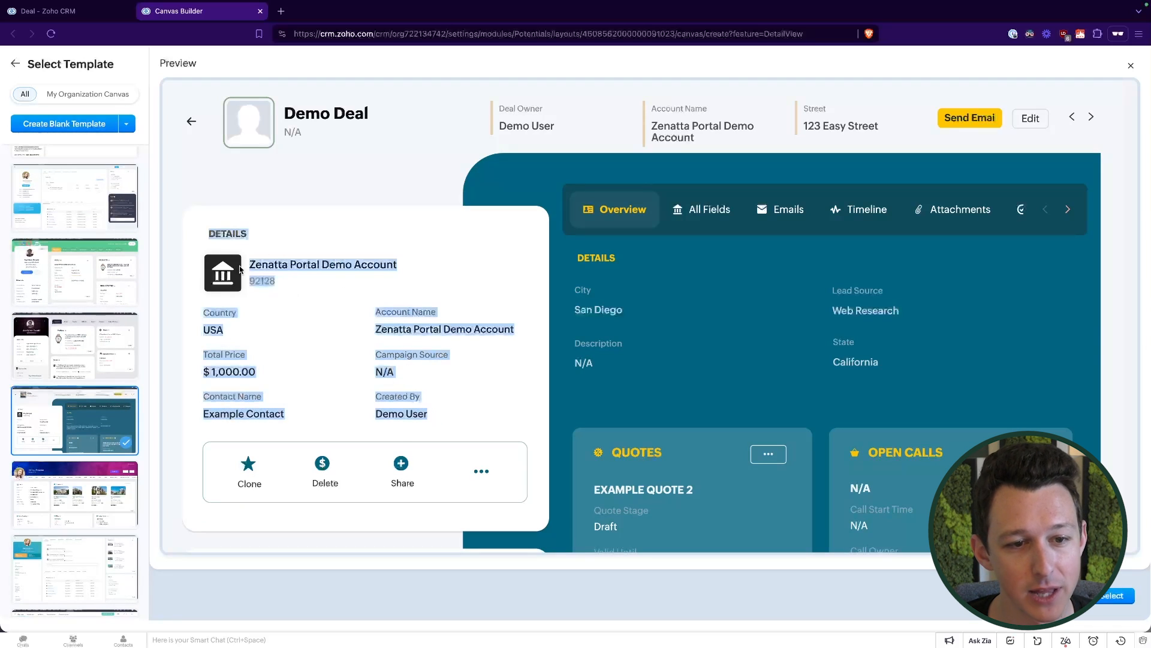
{"action": "left_click", "coordinate": [340, 240]}
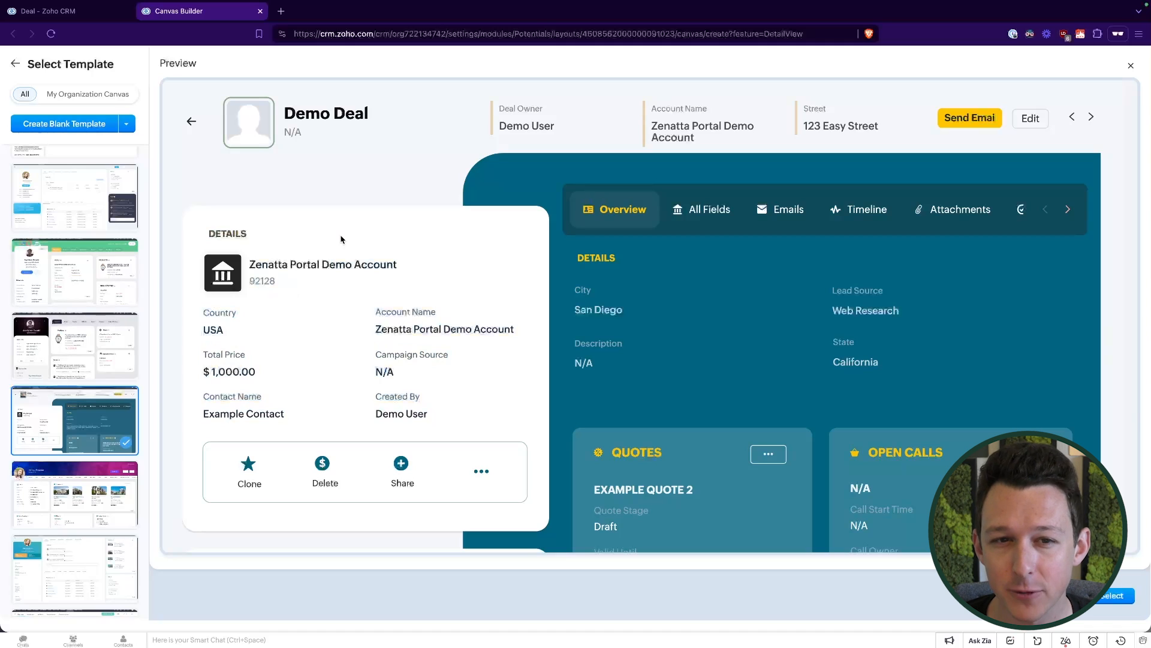
{"action": "left_click_drag", "start_coordinate": [504, 105], "coordinate": [840, 140]}
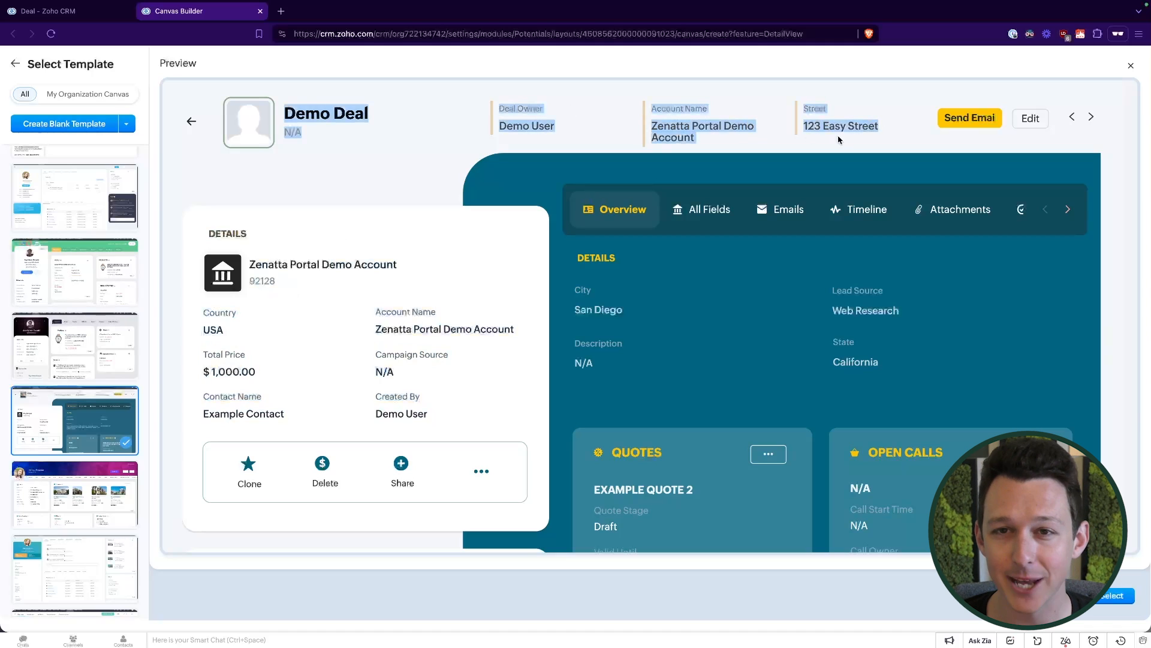
{"action": "left_click", "coordinate": [864, 95]}
{"action": "left_click_drag", "start_coordinate": [804, 106], "coordinate": [863, 130]}
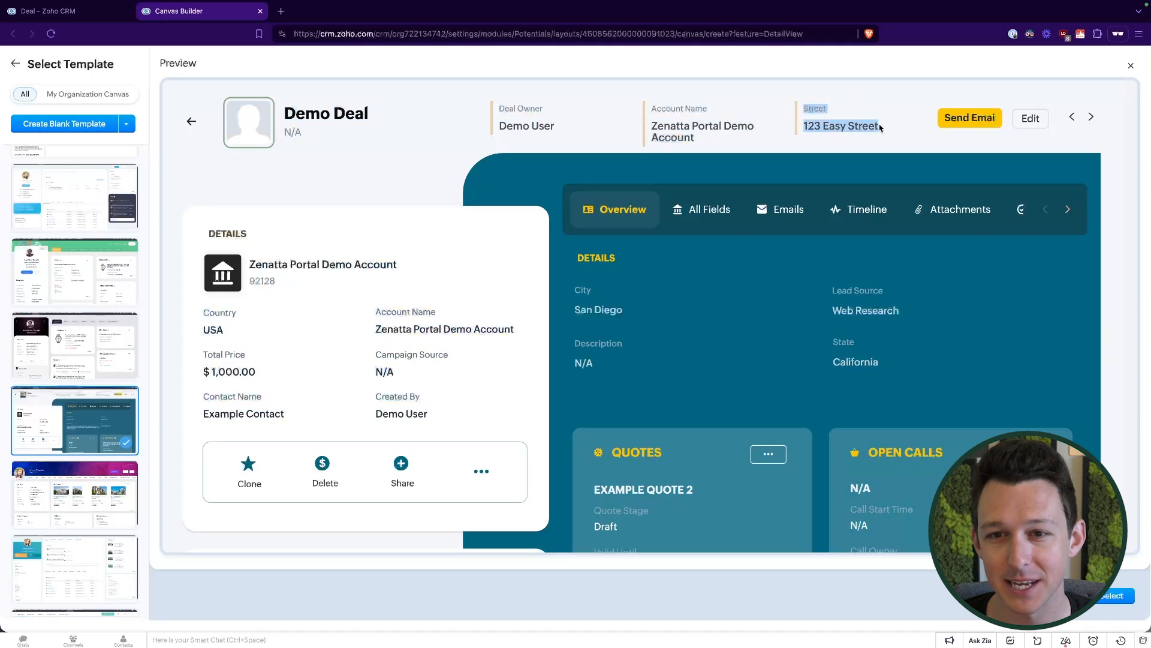
{"action": "left_click", "coordinate": [885, 119]}
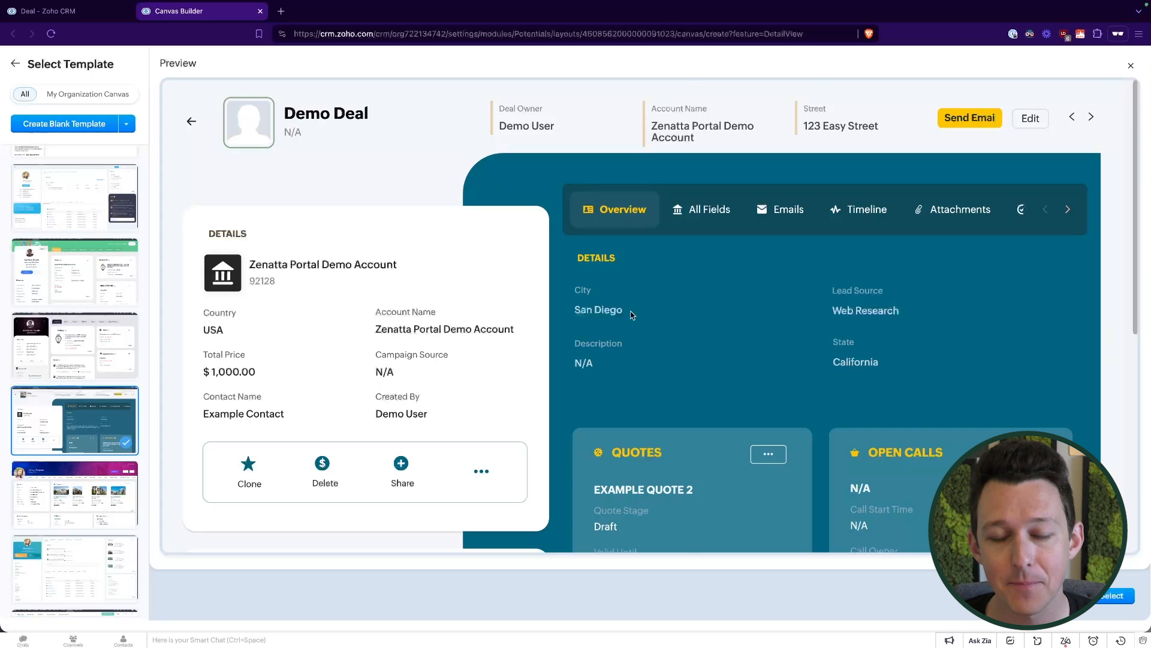
{"action": "scroll", "coordinate": [629, 311], "scroll_direction": "down", "scroll_amount": 1}
{"action": "left_click", "coordinate": [695, 195]}
{"action": "left_click", "coordinate": [781, 187]}
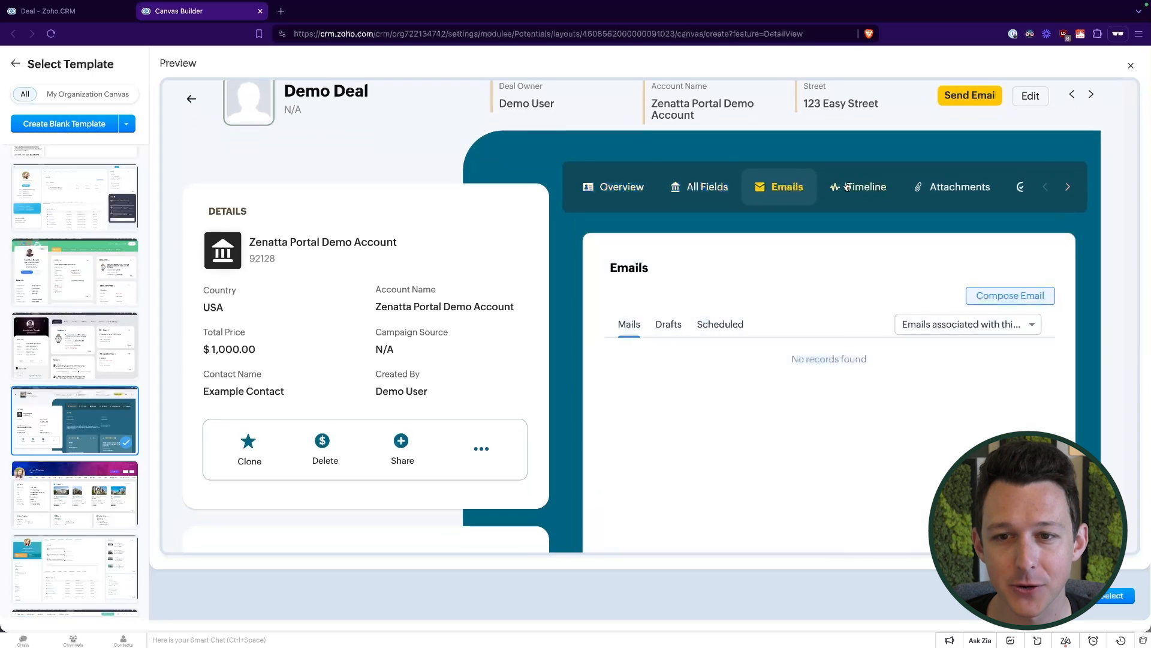
Check the Timeline section in the teal template's preview and use this template for the page.
{"action": "left_click", "coordinate": [847, 187]}
{"action": "left_click", "coordinate": [784, 187]}
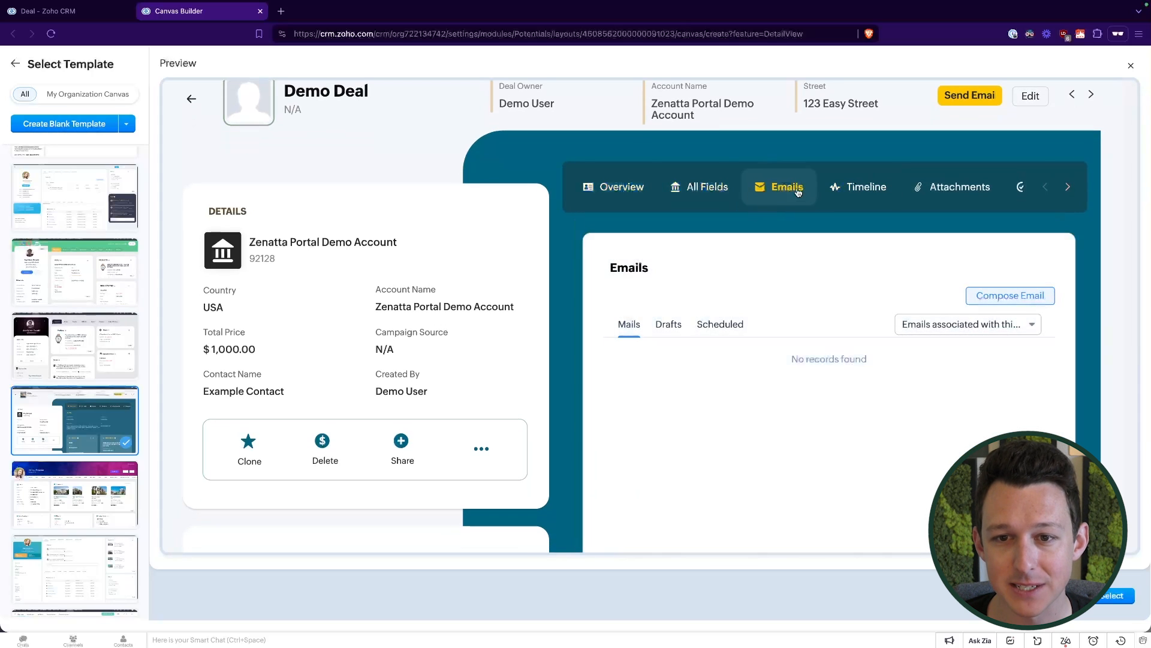
{"action": "left_click", "coordinate": [867, 191]}
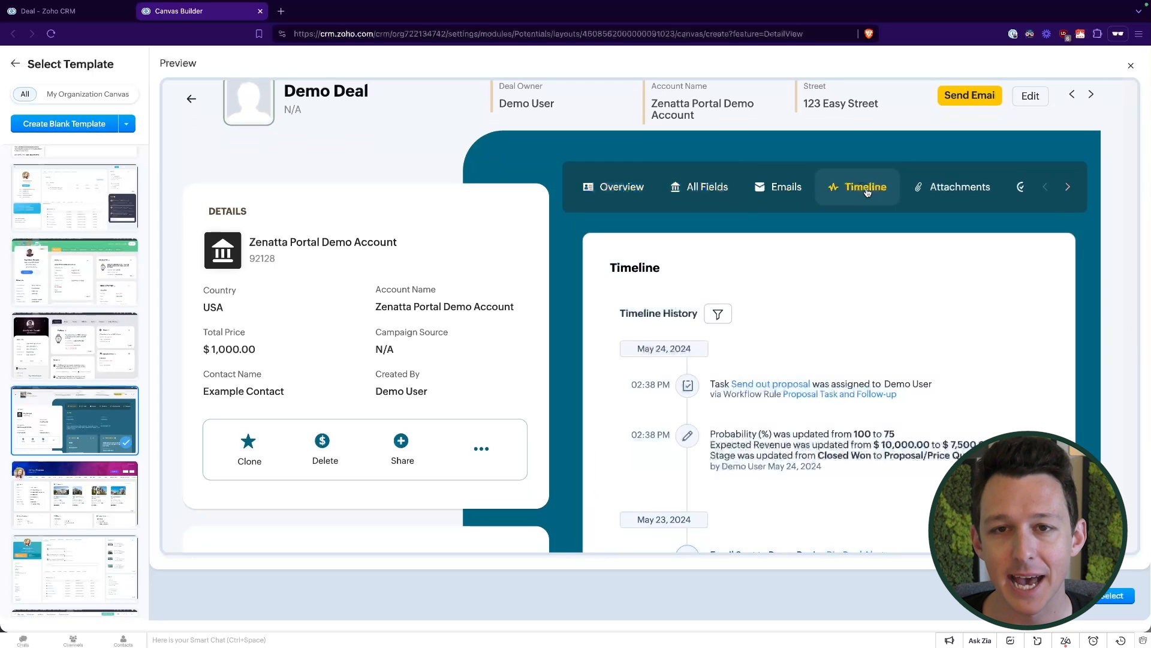
{"action": "scroll", "coordinate": [867, 191], "scroll_direction": "up", "scroll_amount": 1}
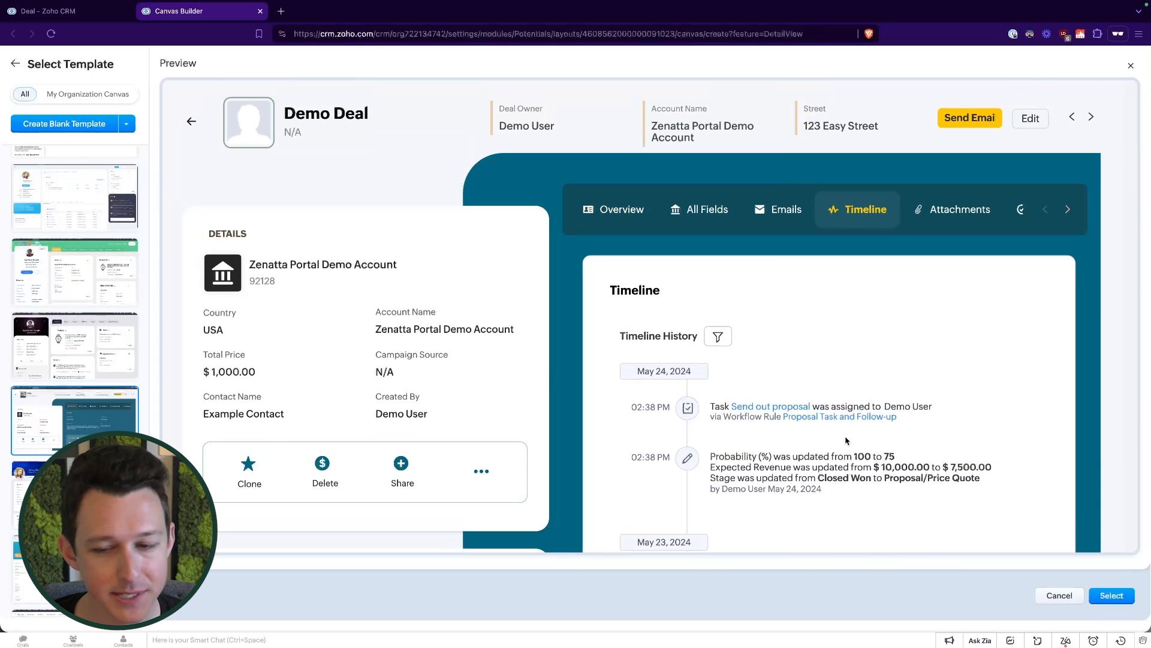
{"action": "left_click", "coordinate": [1113, 596]}
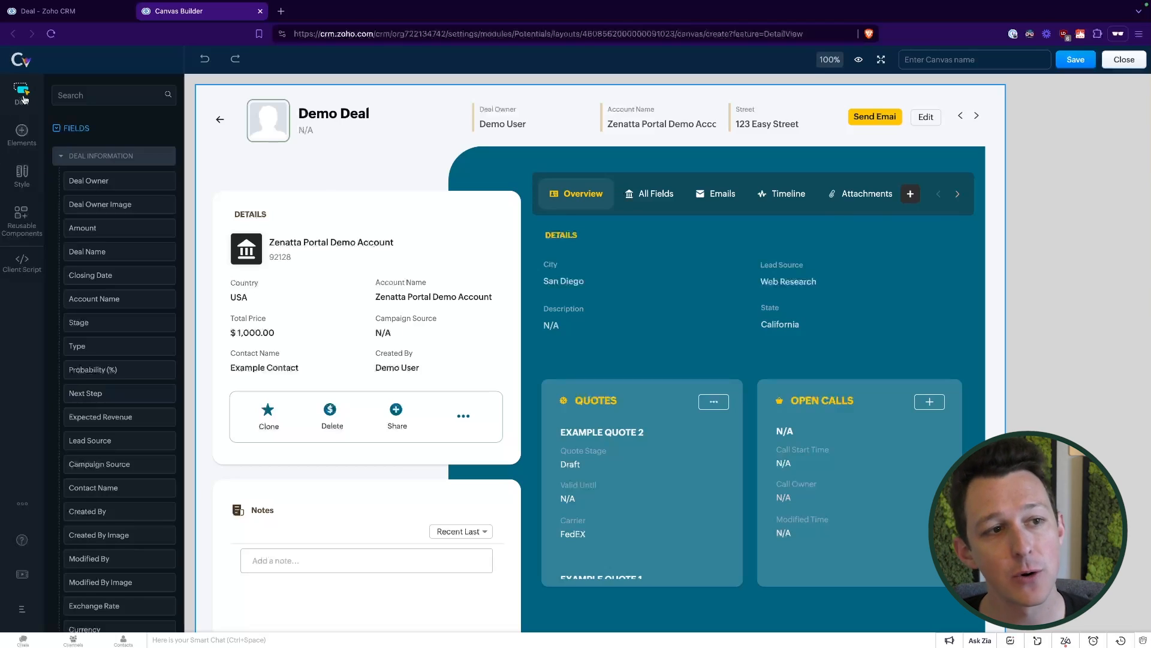
Collapse the Fields, Related List, Actions, Button and Kiosk groups in the available data.
{"action": "left_click", "coordinate": [23, 95]}
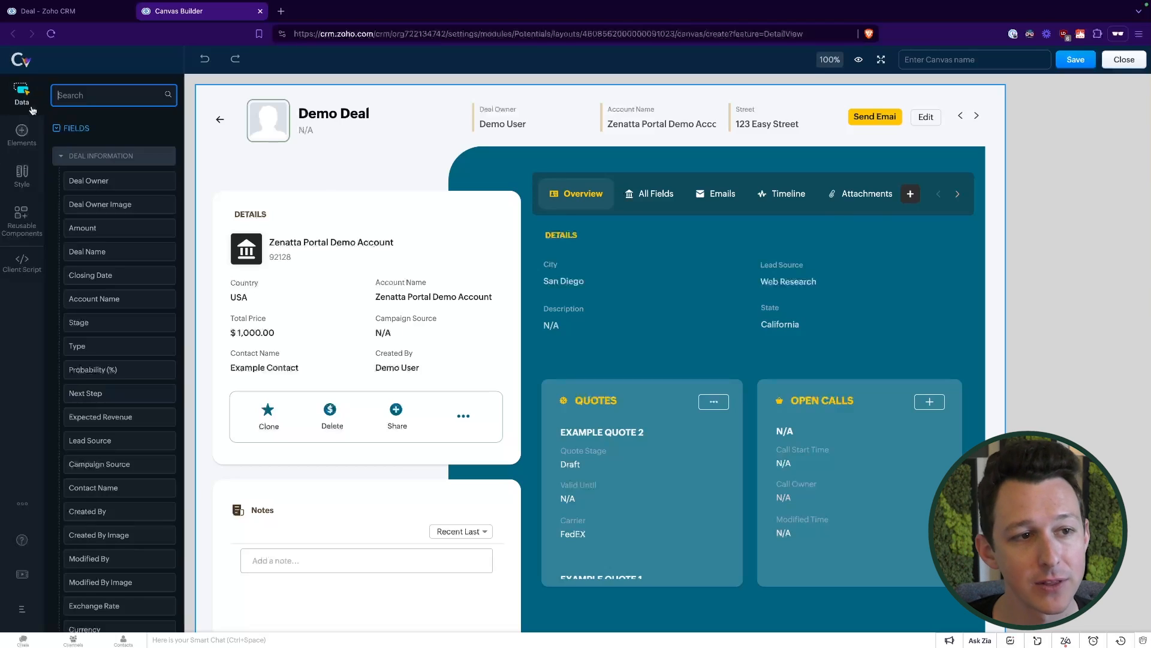
{"action": "left_click", "coordinate": [55, 131]}
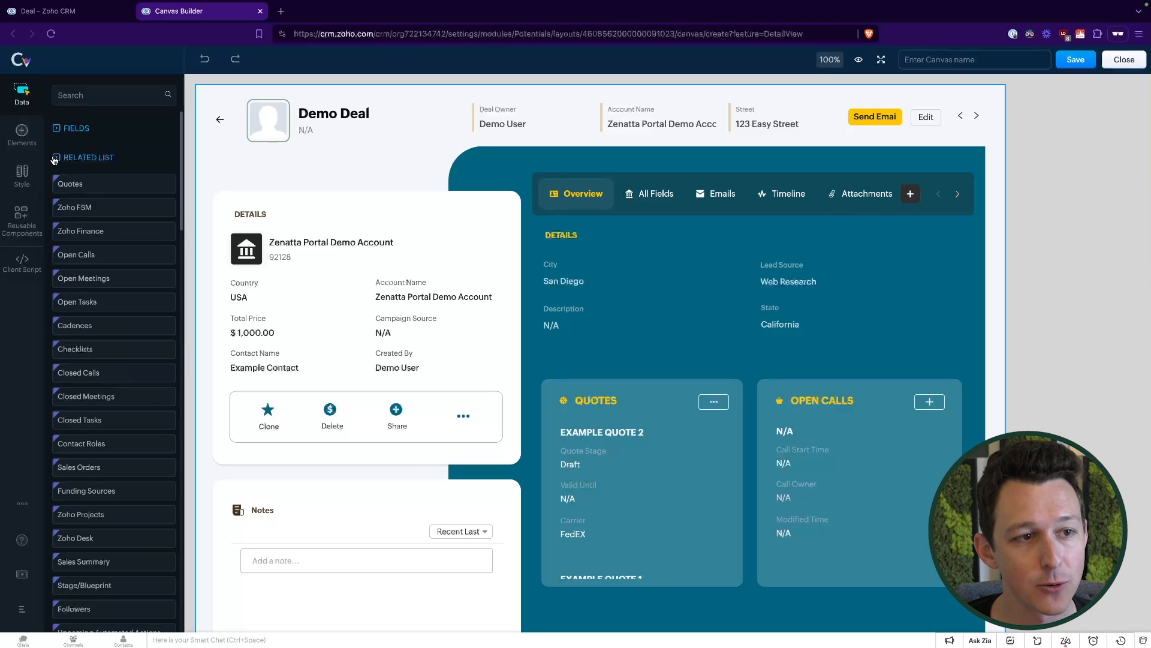
{"action": "left_click", "coordinate": [55, 159]}
{"action": "left_click", "coordinate": [56, 186]}
{"action": "left_click", "coordinate": [56, 216]}
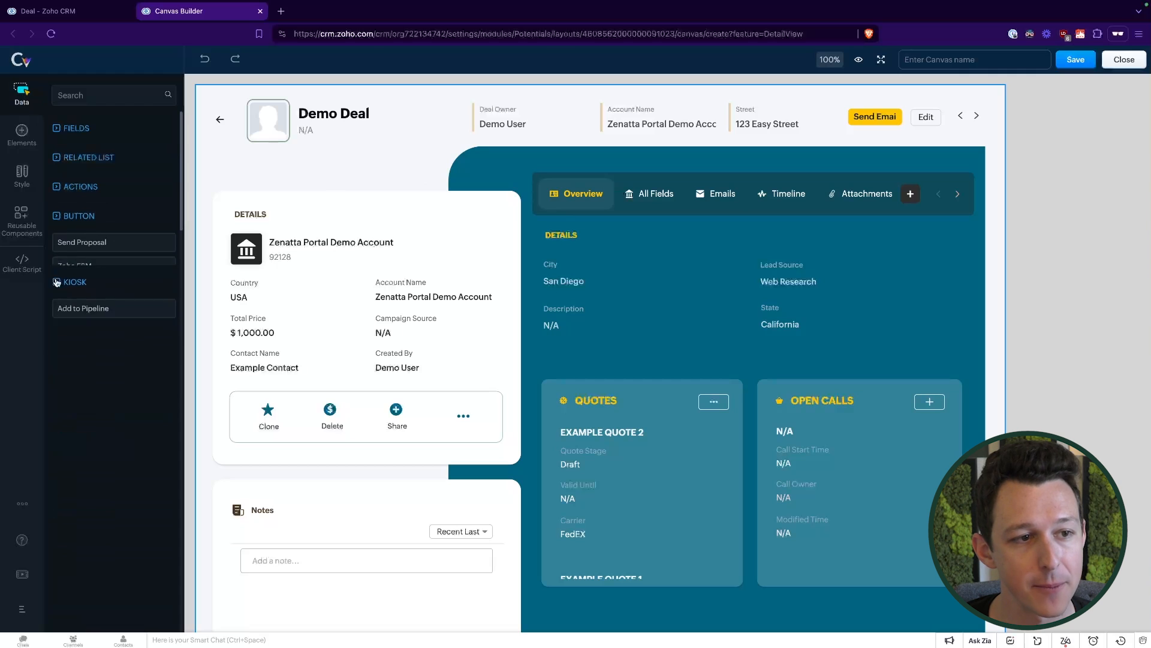
{"action": "left_click", "coordinate": [55, 247]}
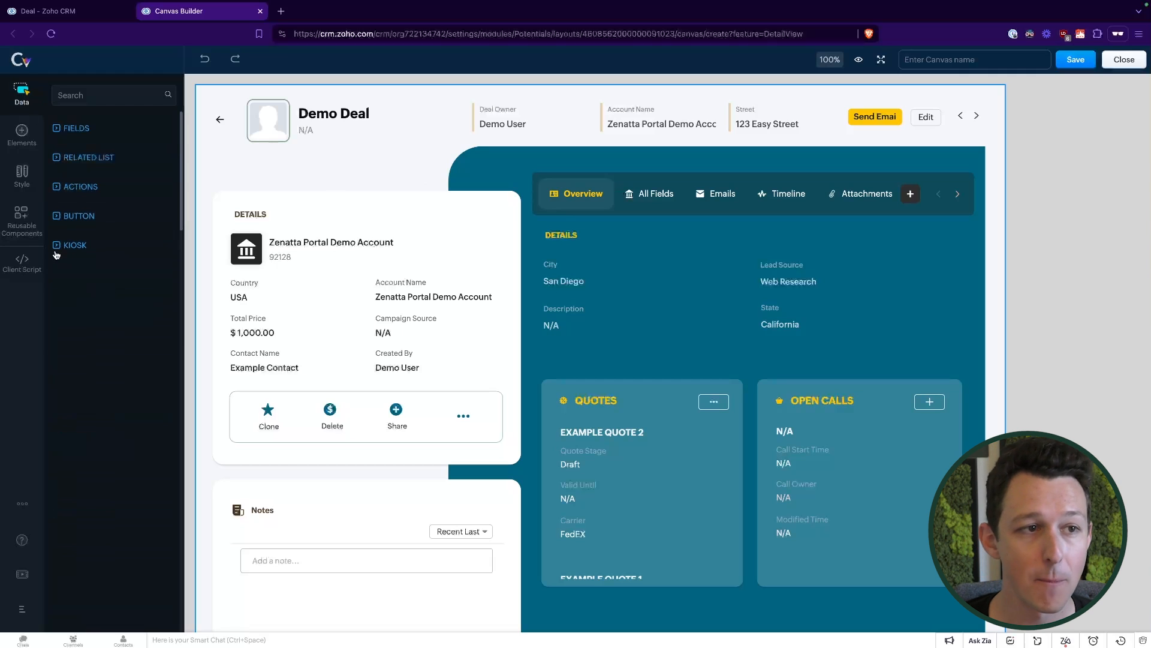
Examine the available fields, related lists, actions, buttons and kiosks for the Deals canvas, one group at a time.
{"action": "left_click", "coordinate": [22, 91]}
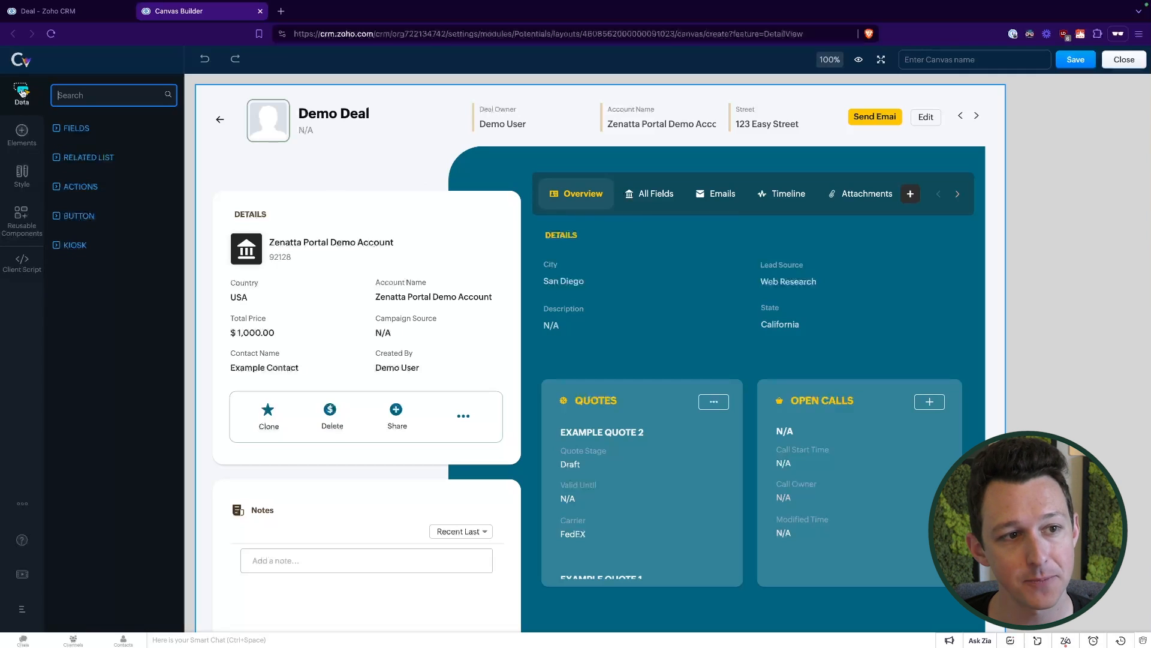
{"action": "left_click", "coordinate": [55, 129]}
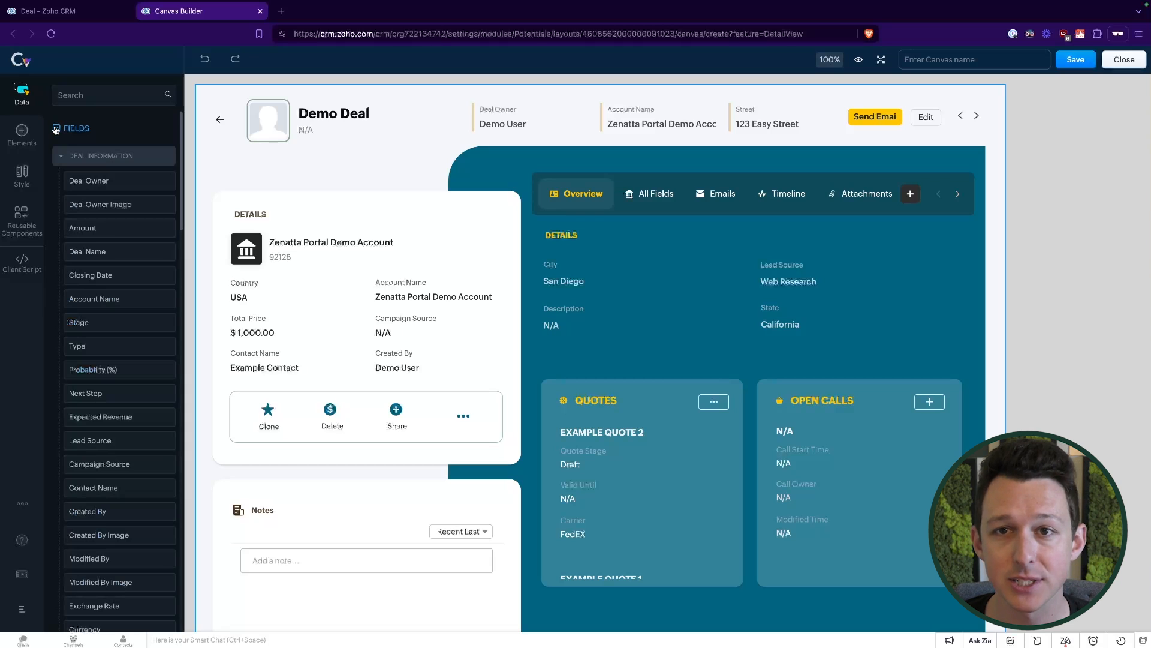
{"action": "left_click", "coordinate": [55, 128]}
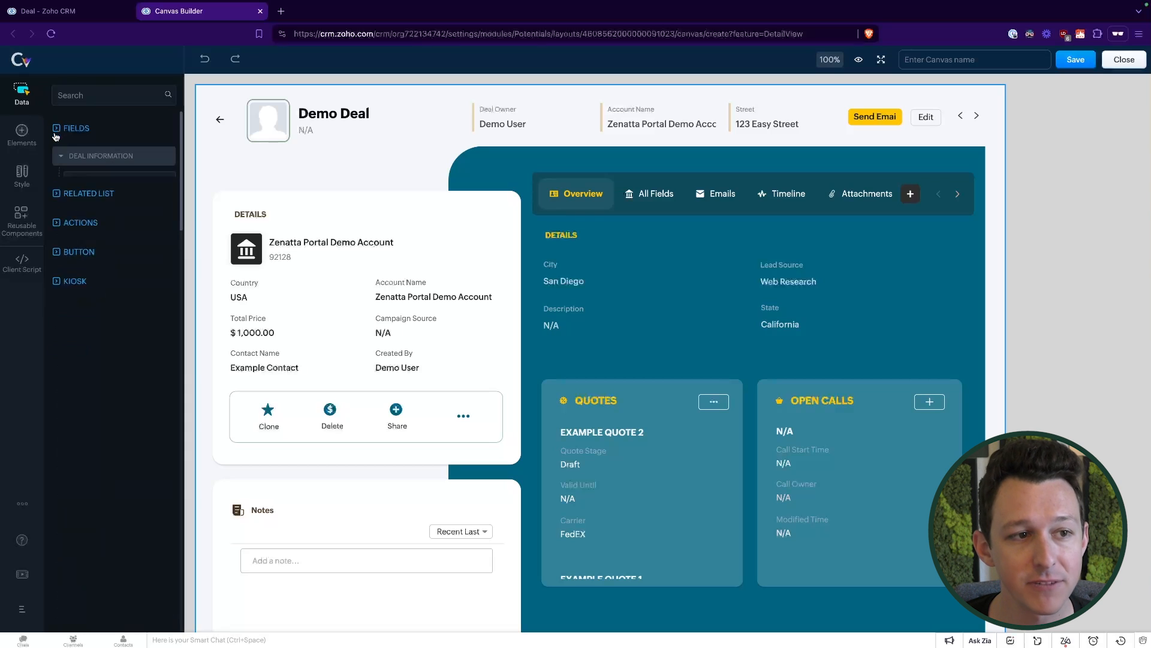
{"action": "left_click", "coordinate": [56, 159]}
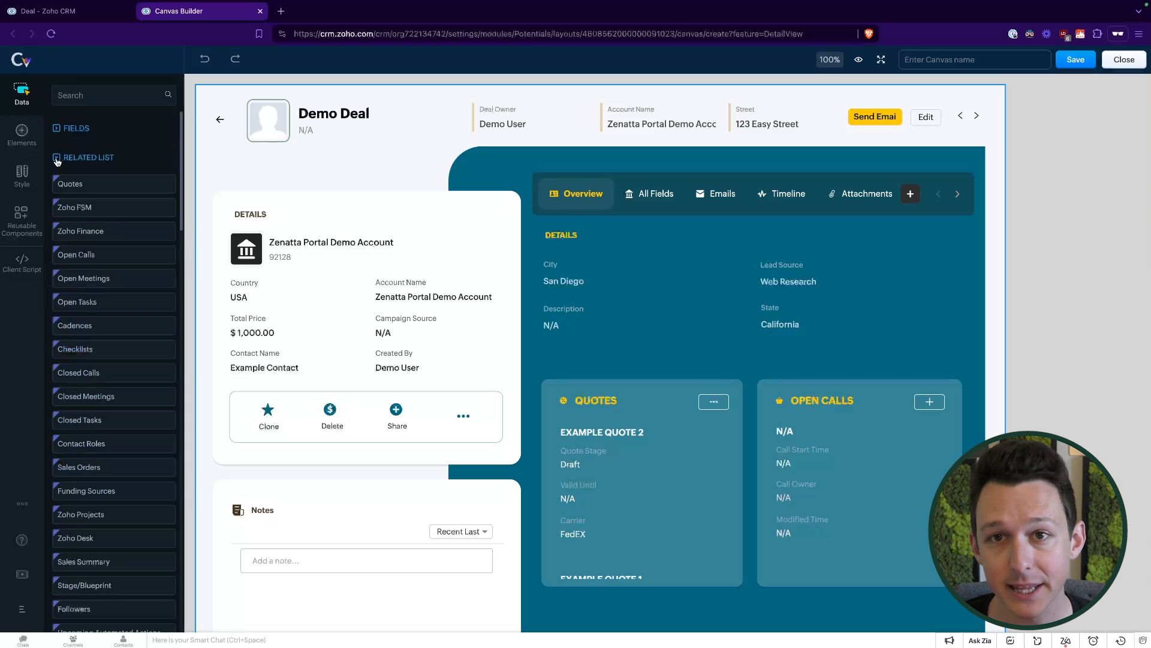
{"action": "left_click", "coordinate": [57, 160]}
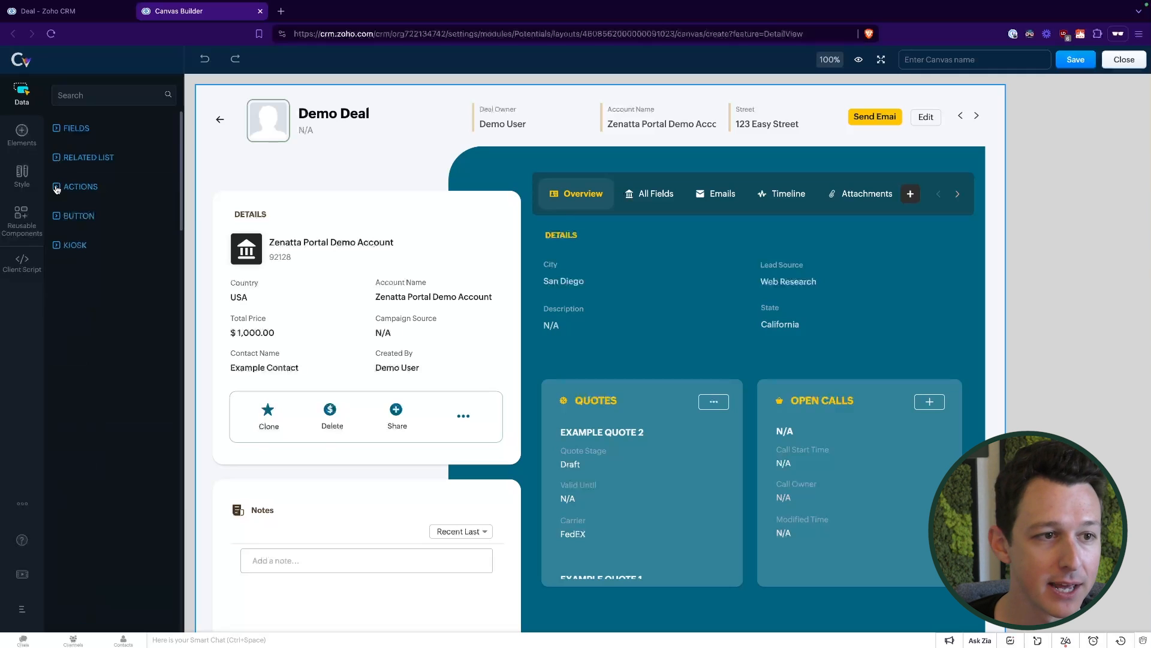
{"action": "left_click", "coordinate": [57, 188]}
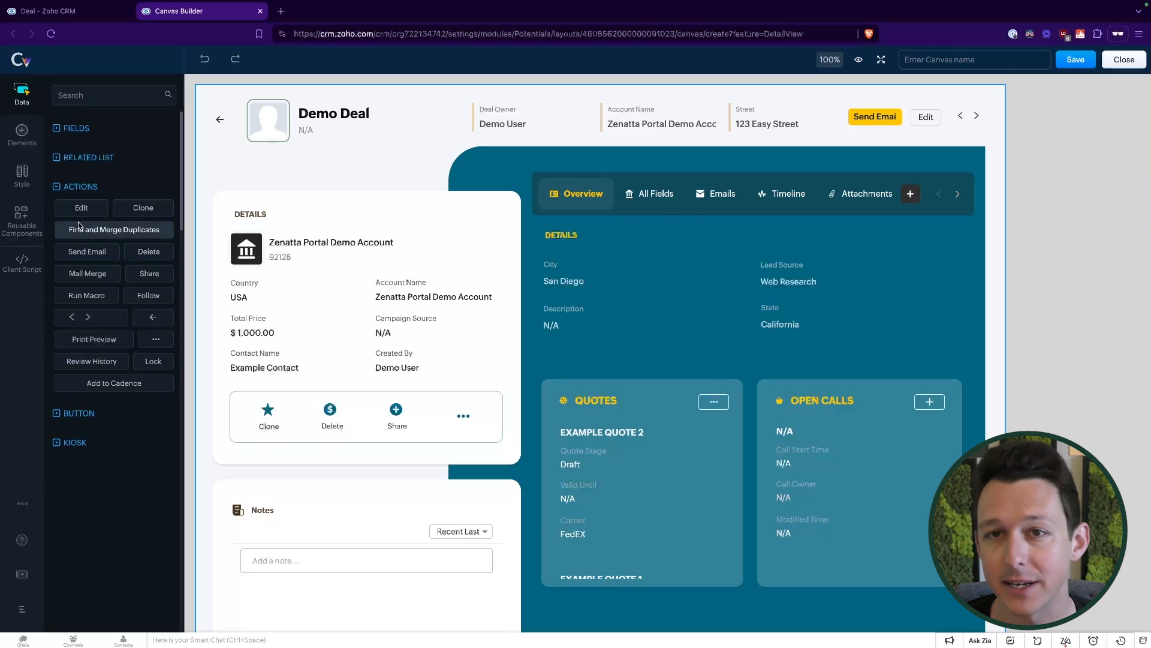
{"action": "left_click", "coordinate": [84, 187]}
{"action": "left_click", "coordinate": [79, 217]}
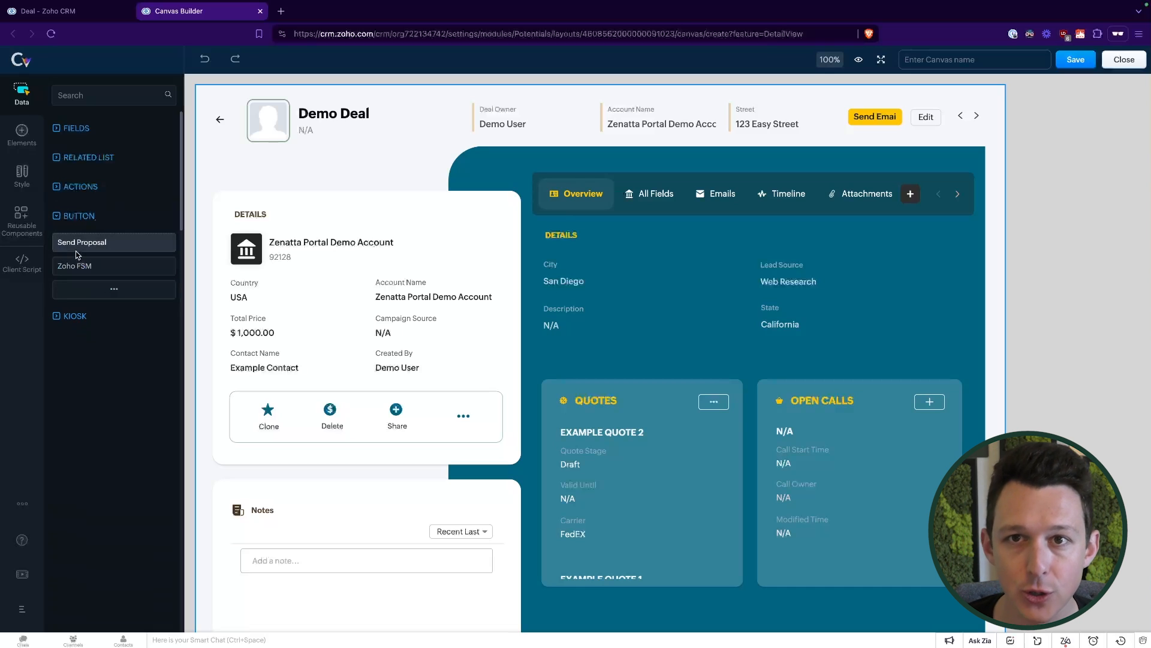
{"action": "left_click", "coordinate": [71, 316]}
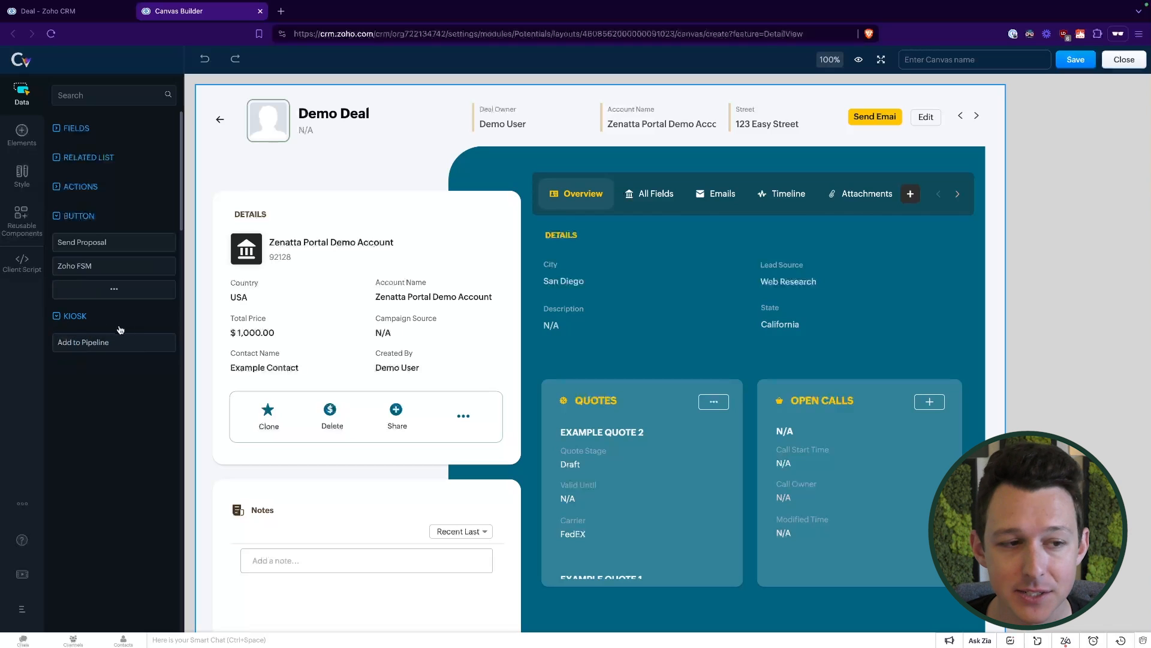
{"action": "left_click", "coordinate": [72, 318]}
{"action": "left_click", "coordinate": [77, 187]}
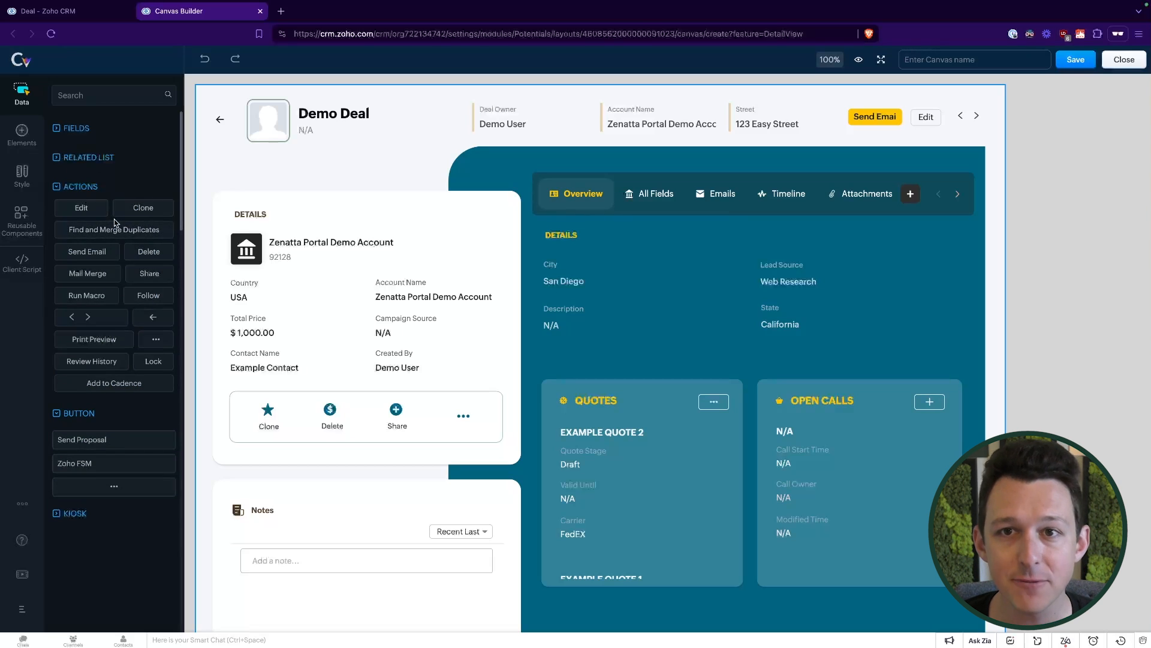
{"action": "left_click_drag", "start_coordinate": [78, 209], "coordinate": [110, 240]}
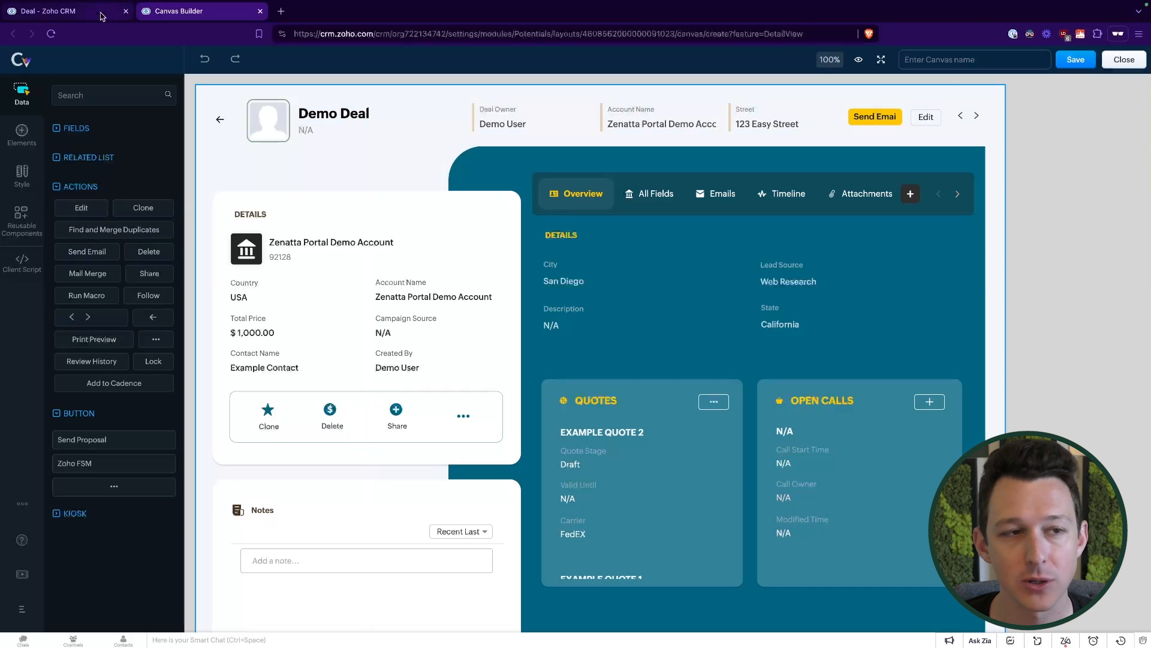
View the deal's standard edit form in the CRM, cancel it and return to the Canvas Builder.
{"action": "left_click", "coordinate": [44, 11]}
{"action": "left_click", "coordinate": [948, 98]}
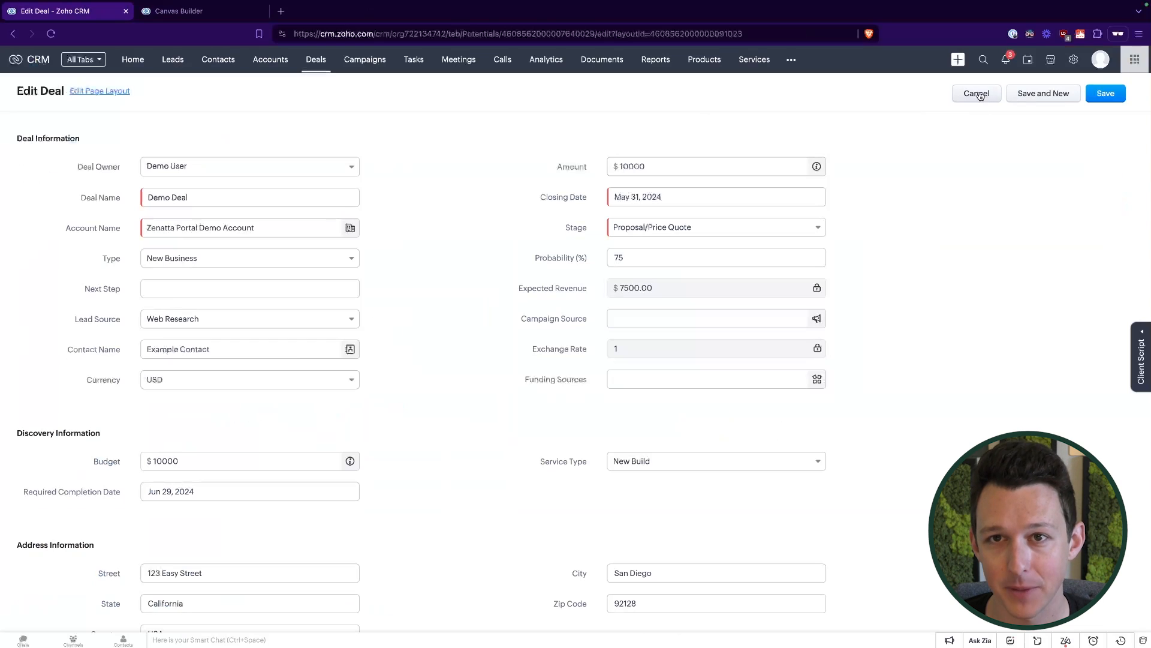
{"action": "left_click", "coordinate": [979, 94]}
{"action": "left_click", "coordinate": [621, 367]}
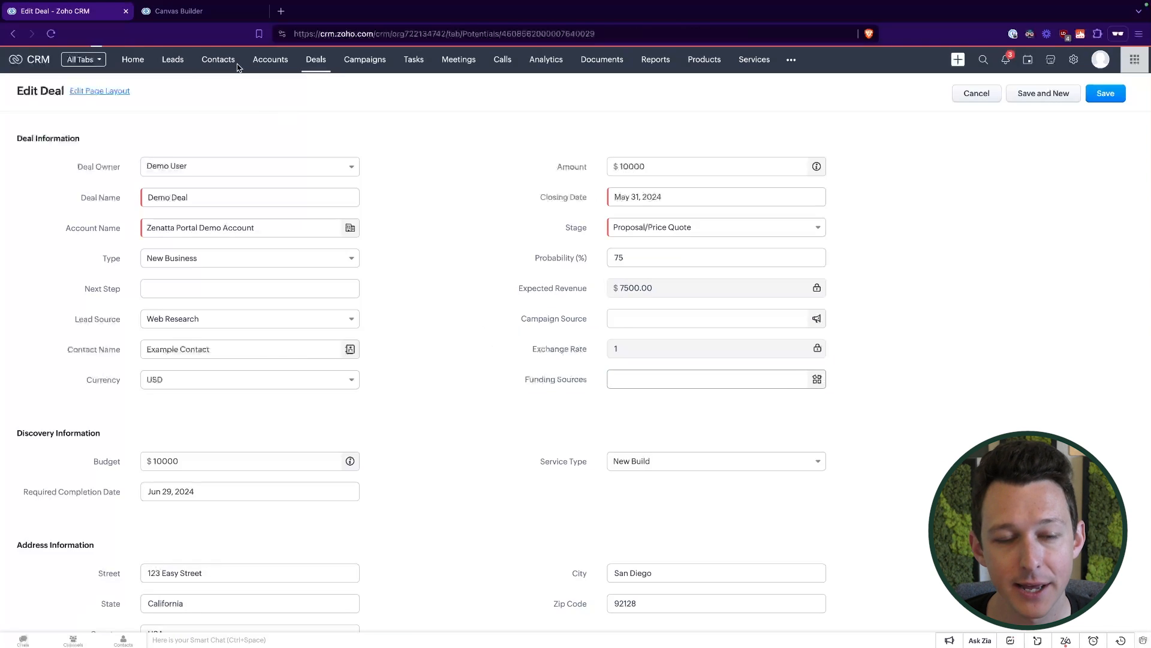
{"action": "key", "text": "ctrl+Tab"}
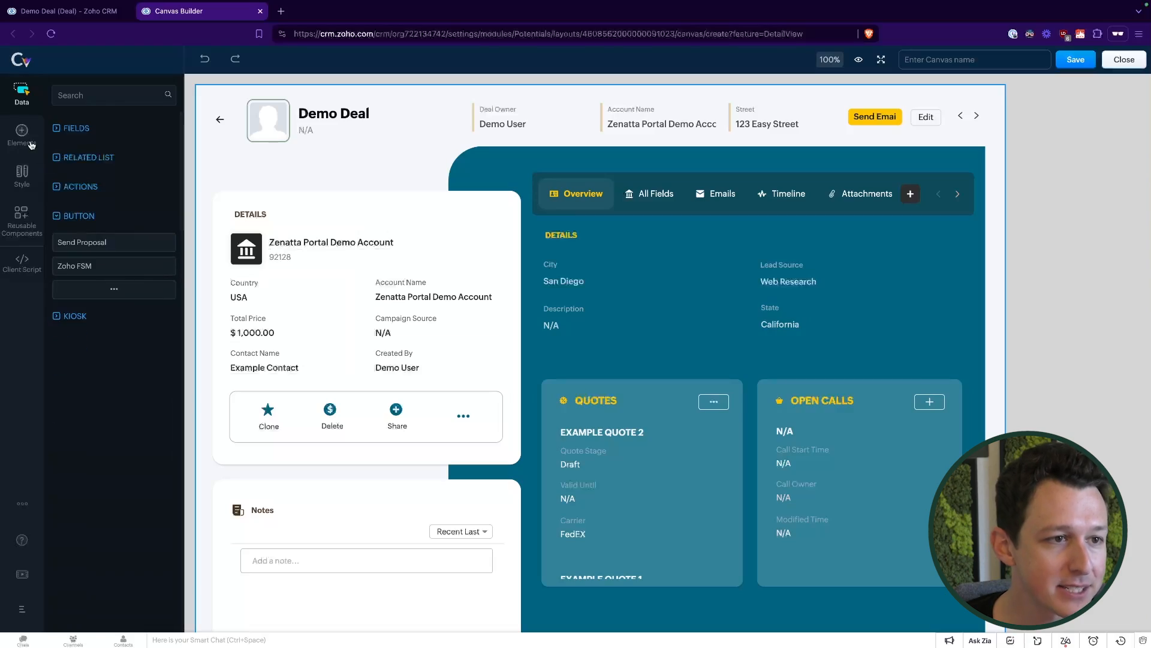
Add a Section element to the empty area of the canvas below the teal panel.
{"action": "left_click", "coordinate": [22, 132]}
{"action": "scroll", "coordinate": [376, 249], "scroll_direction": "down", "scroll_amount": 10}
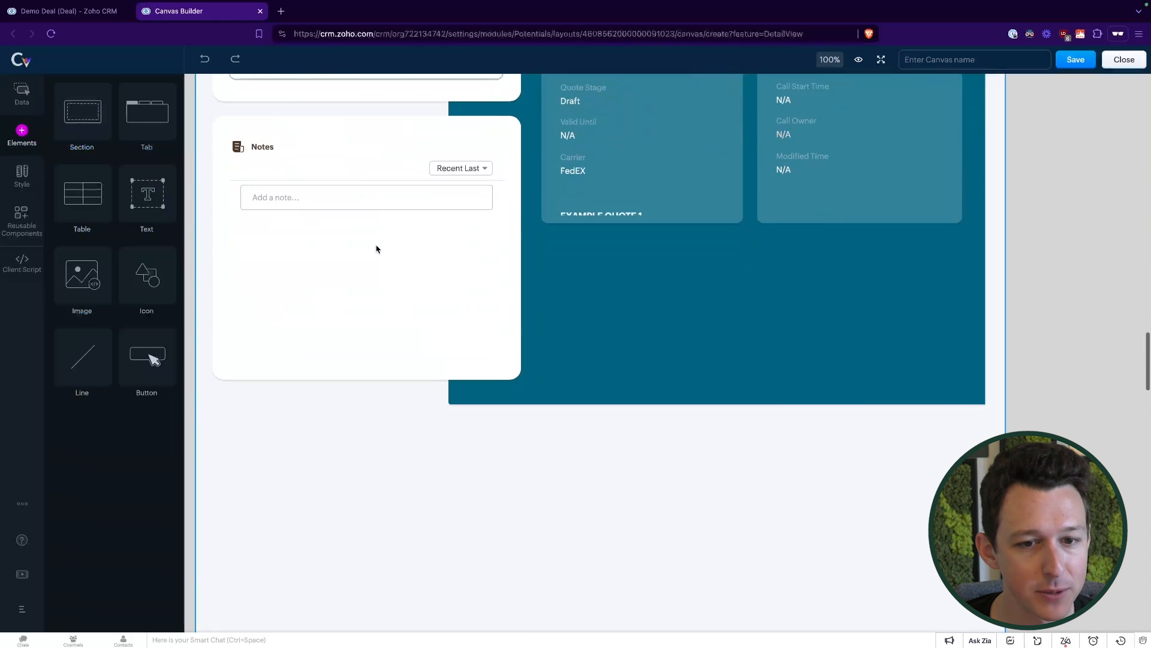
{"action": "scroll", "coordinate": [376, 249], "scroll_direction": "up", "scroll_amount": 2}
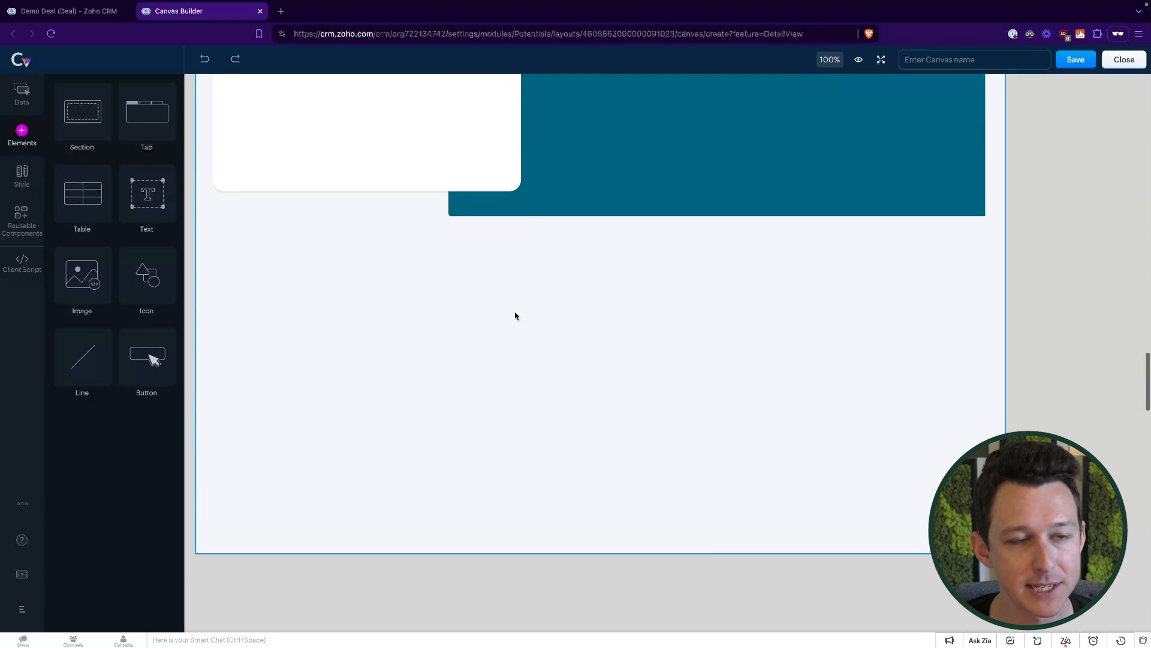
{"action": "scroll", "coordinate": [468, 320], "scroll_direction": "up", "scroll_amount": 1}
{"action": "scroll", "coordinate": [331, 373], "scroll_direction": "up", "scroll_amount": 1}
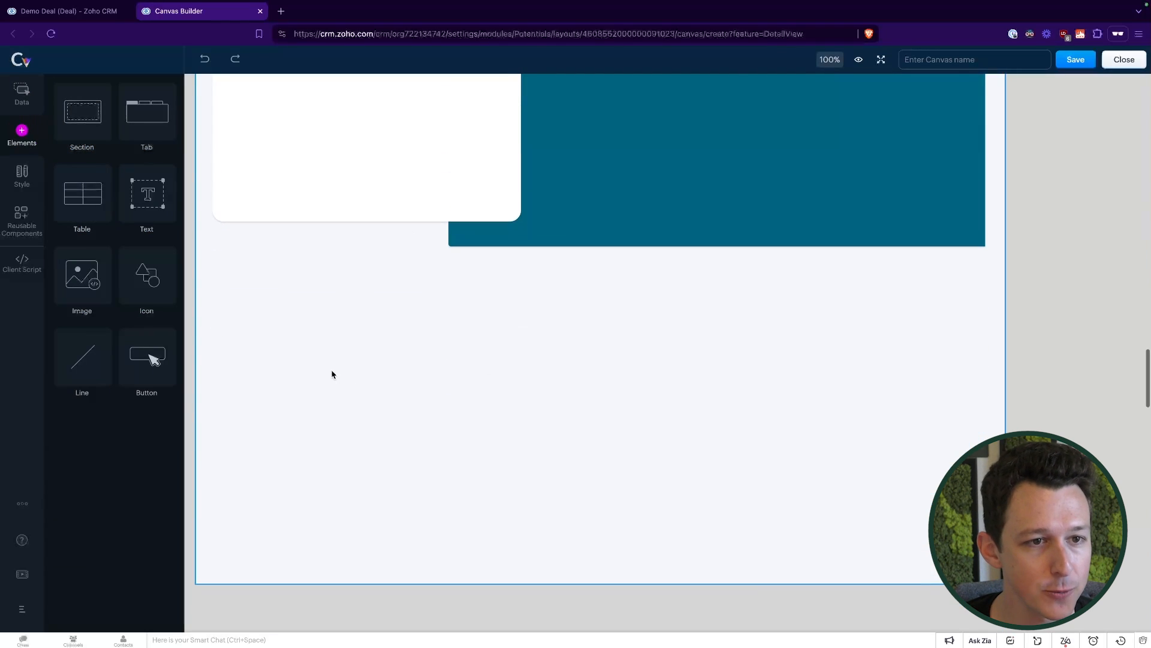
{"action": "left_click_drag", "start_coordinate": [110, 137], "coordinate": [449, 419]}
Inspect the template's existing sections: the Notes card, the Details card and the teal background panel.
{"action": "scroll", "coordinate": [447, 360], "scroll_direction": "up", "scroll_amount": 5}
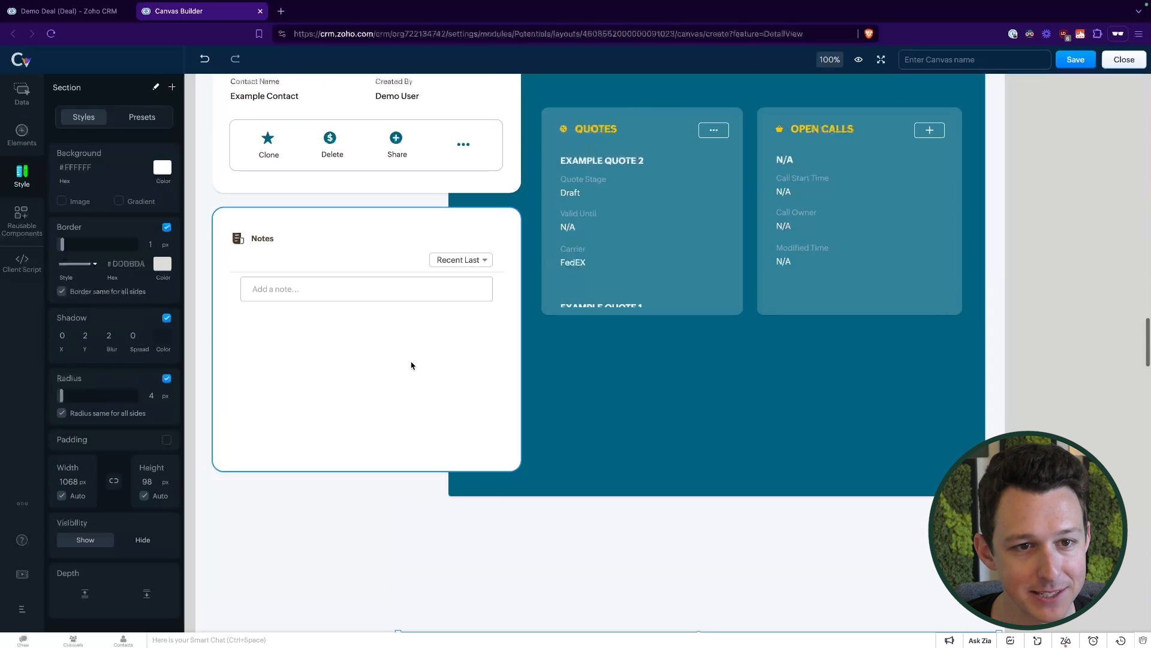
{"action": "left_click", "coordinate": [466, 243]}
{"action": "scroll", "coordinate": [466, 242], "scroll_direction": "up", "scroll_amount": 5}
{"action": "left_click", "coordinate": [471, 160]}
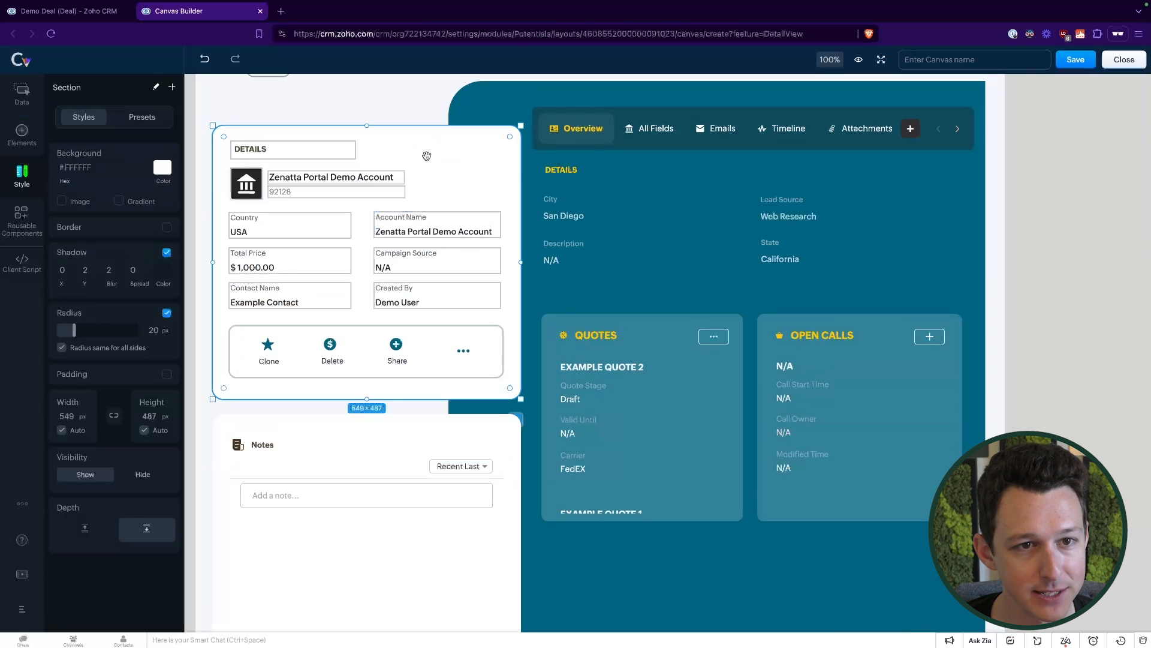
{"action": "scroll", "coordinate": [480, 120], "scroll_direction": "up", "scroll_amount": 1}
{"action": "left_click", "coordinate": [496, 102]}
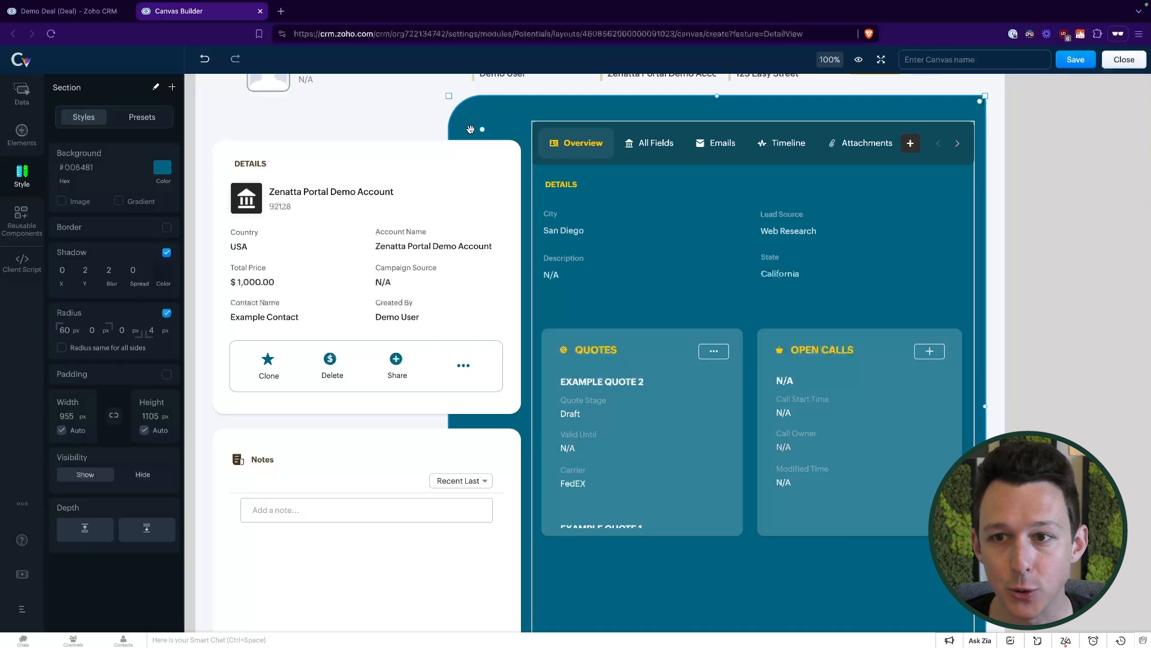
Move the new section to the middle of the empty area and enlarge it to about 1068 × 436 px.
{"action": "scroll", "coordinate": [1015, 303], "scroll_direction": "down", "scroll_amount": 10}
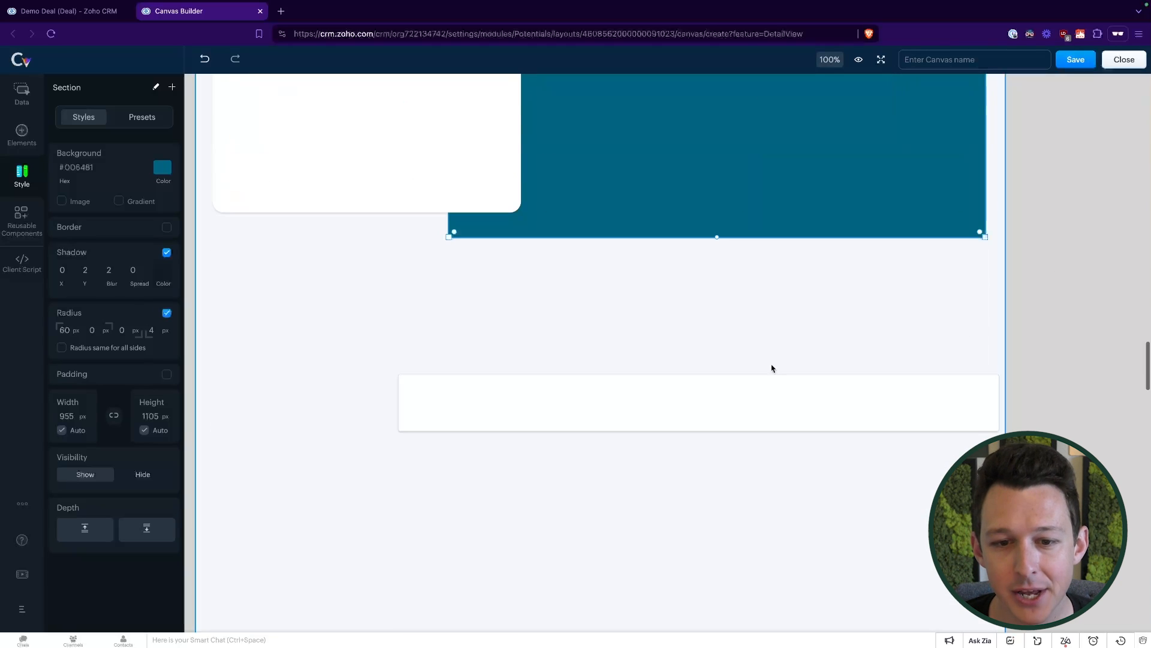
{"action": "left_click", "coordinate": [773, 395]}
{"action": "left_click_drag", "start_coordinate": [774, 395], "coordinate": [671, 333]}
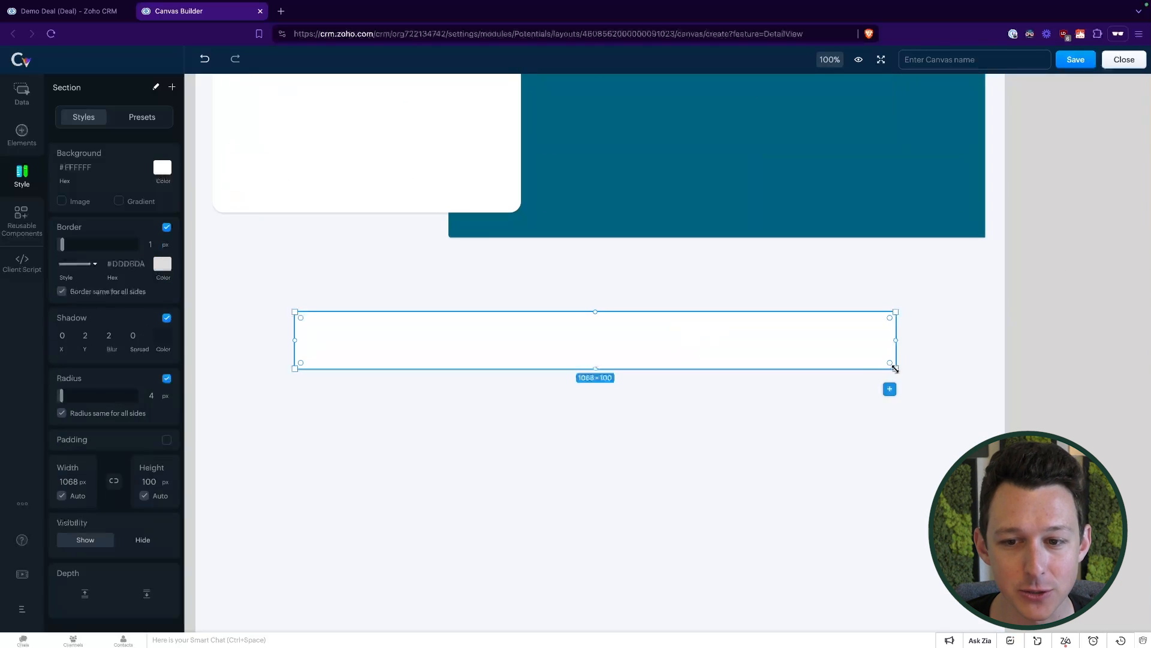
{"action": "left_click_drag", "start_coordinate": [894, 368], "coordinate": [895, 558]}
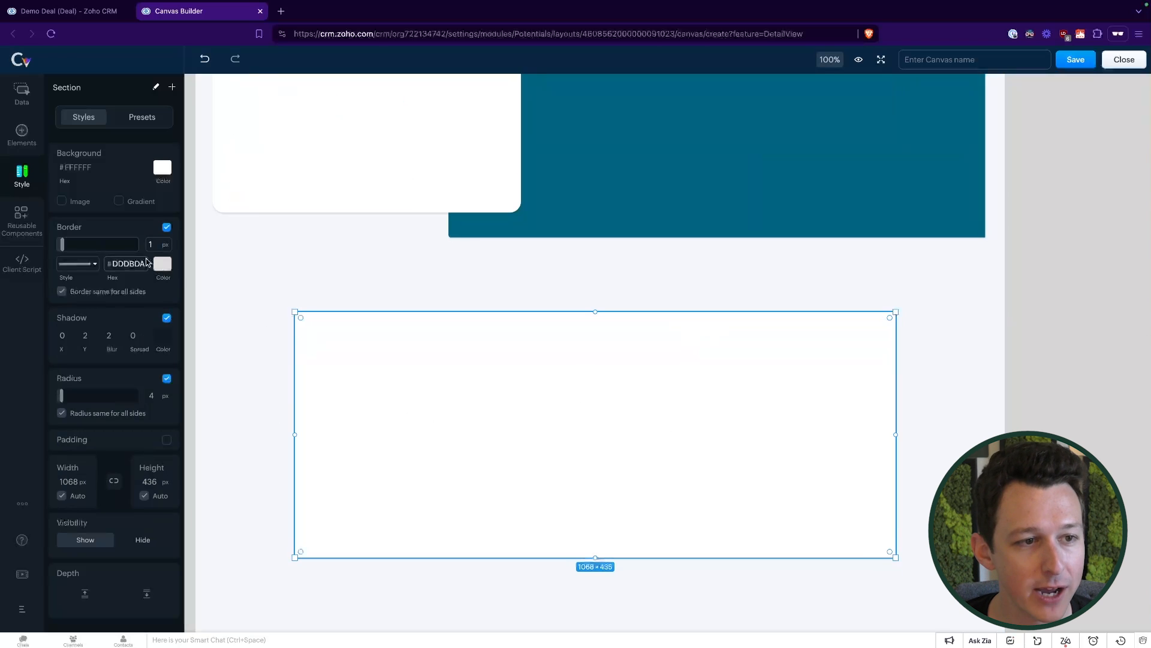
Examine the new section's style settings, including its border, shadow, radius, padding, size, visibility and depth.
{"action": "scroll", "coordinate": [147, 262], "scroll_direction": "down", "scroll_amount": 1}
{"action": "scroll", "coordinate": [69, 217], "scroll_direction": "up", "scroll_amount": 1}
{"action": "scroll", "coordinate": [79, 174], "scroll_direction": "down", "scroll_amount": 1}
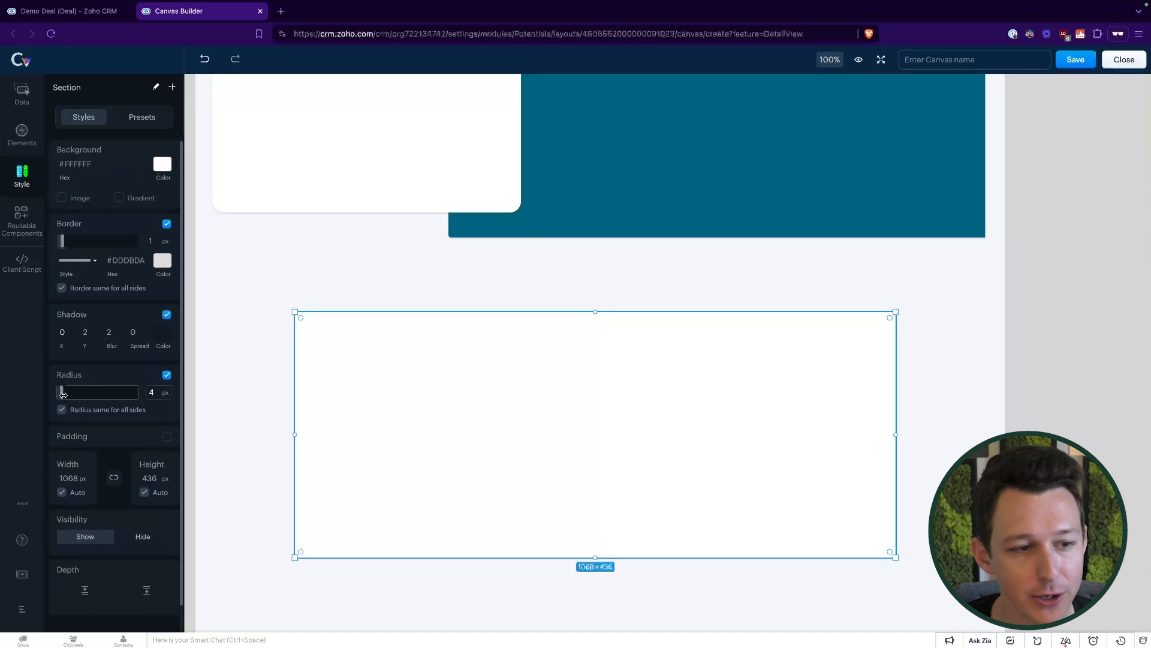
{"action": "scroll", "coordinate": [90, 399], "scroll_direction": "down", "scroll_amount": 1}
{"action": "scroll", "coordinate": [60, 374], "scroll_direction": "down", "scroll_amount": 1}
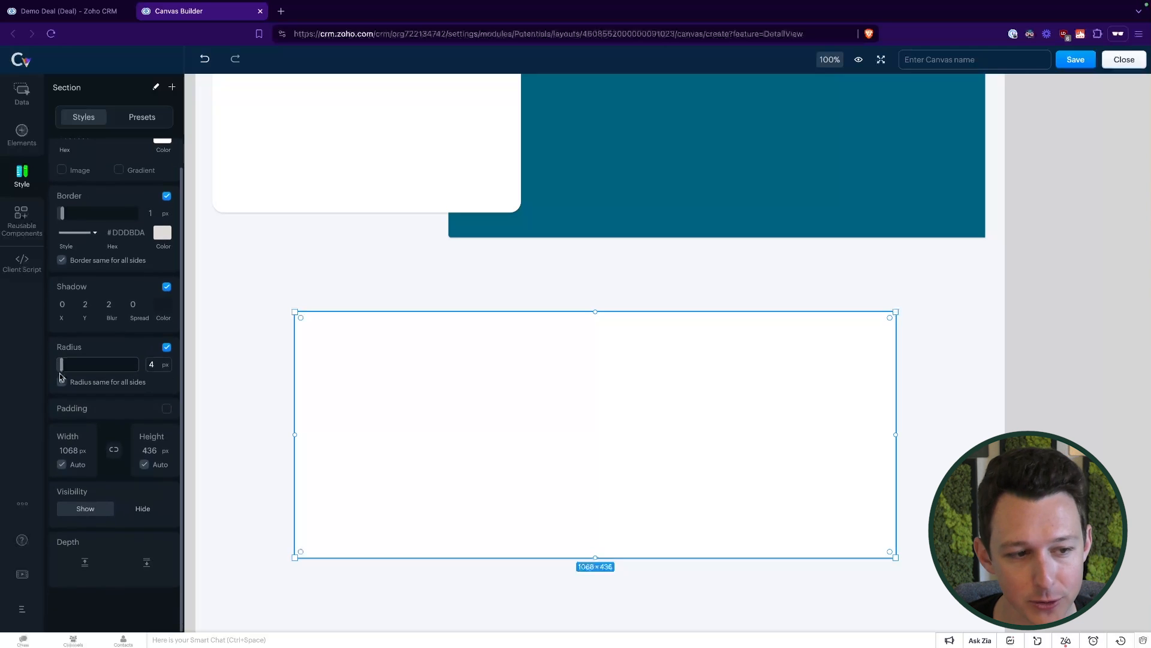
{"action": "left_click", "coordinate": [166, 412]}
{"action": "left_click", "coordinate": [166, 412]}
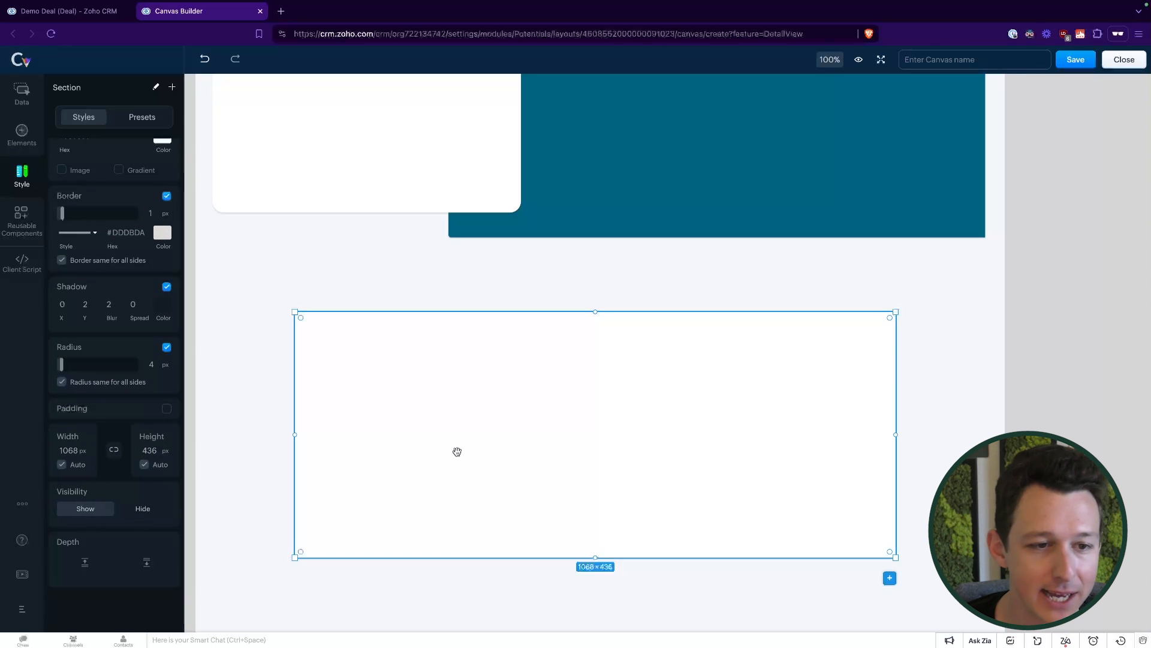
{"action": "scroll", "coordinate": [71, 324], "scroll_direction": "up", "scroll_amount": 1}
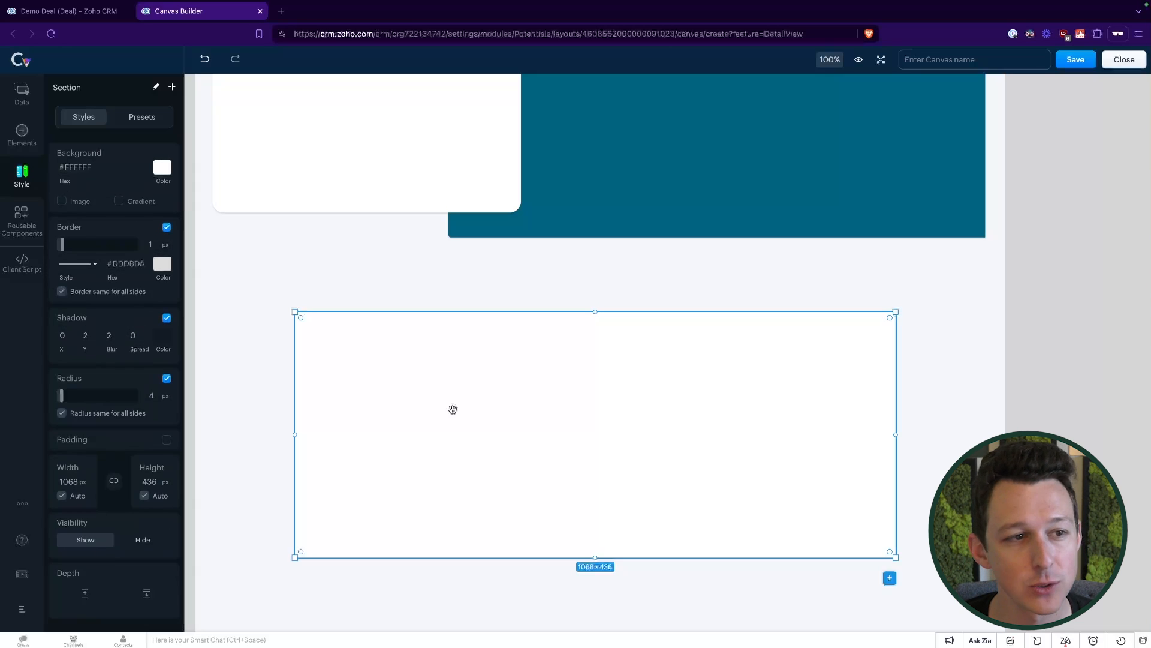
Delete the white section from the empty area below the teal panel.
{"action": "right_click", "coordinate": [407, 399]}
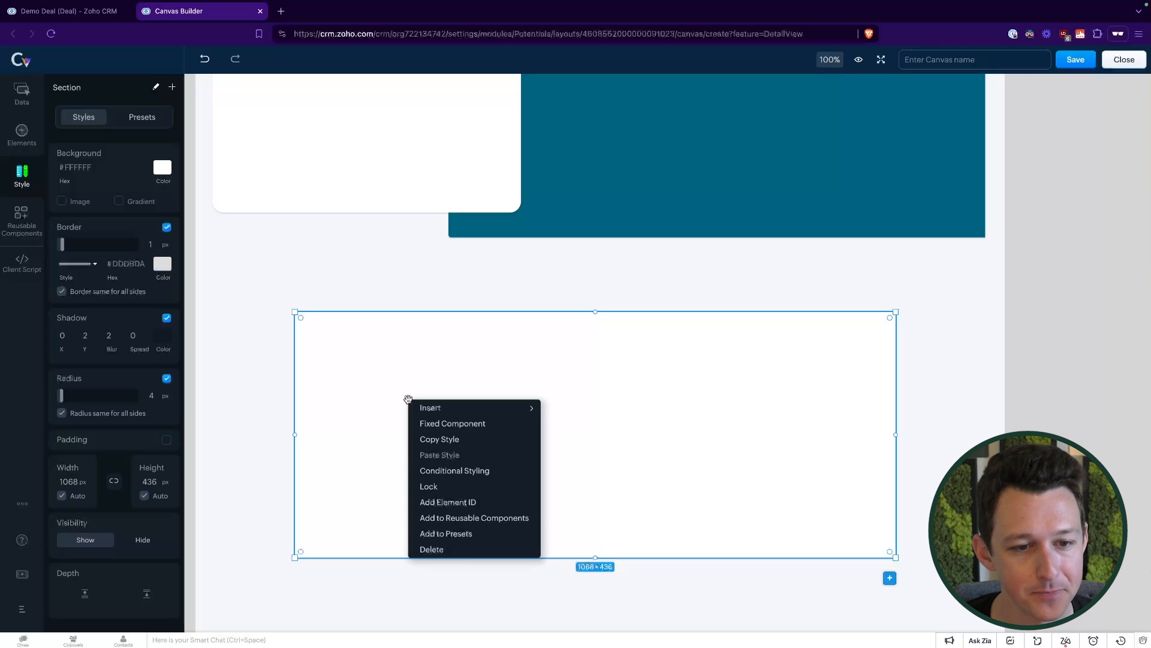
{"action": "left_click", "coordinate": [467, 549]}
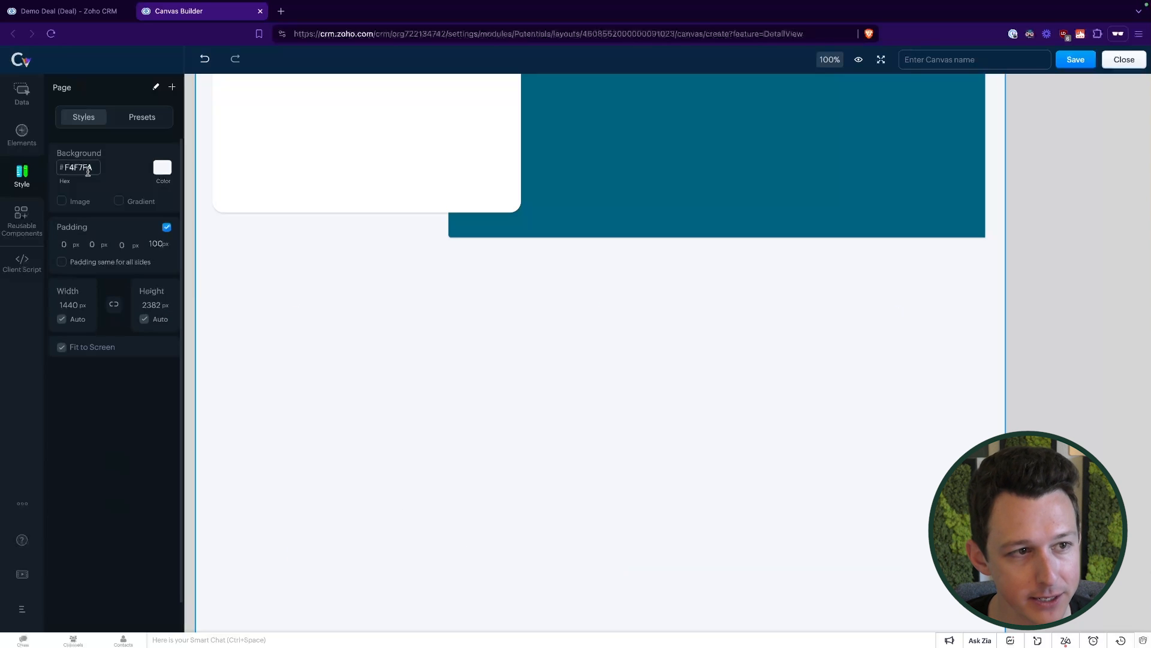
{"action": "left_click", "coordinate": [21, 136]}
Look through the template's tabs in the teal panel: All Fields, Emails, Timeline, Attachments and Overview.
{"action": "scroll", "coordinate": [298, 297], "scroll_direction": "up", "scroll_amount": 1}
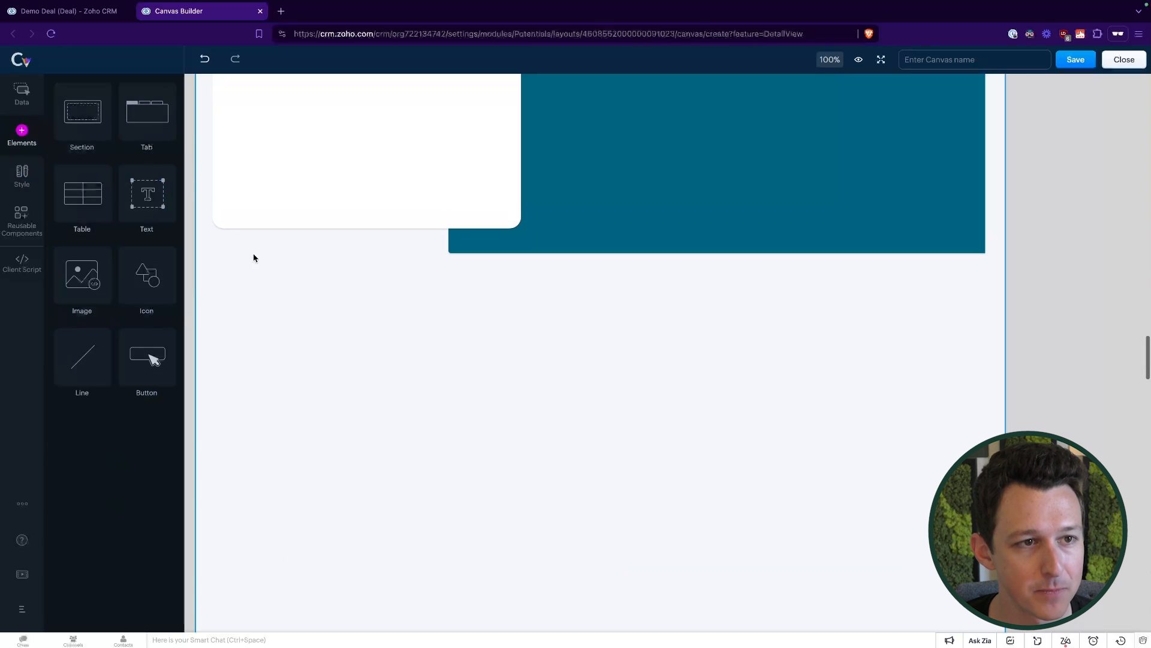
{"action": "scroll", "coordinate": [428, 440], "scroll_direction": "up", "scroll_amount": 1}
{"action": "scroll", "coordinate": [428, 440], "scroll_direction": "up", "scroll_amount": 8}
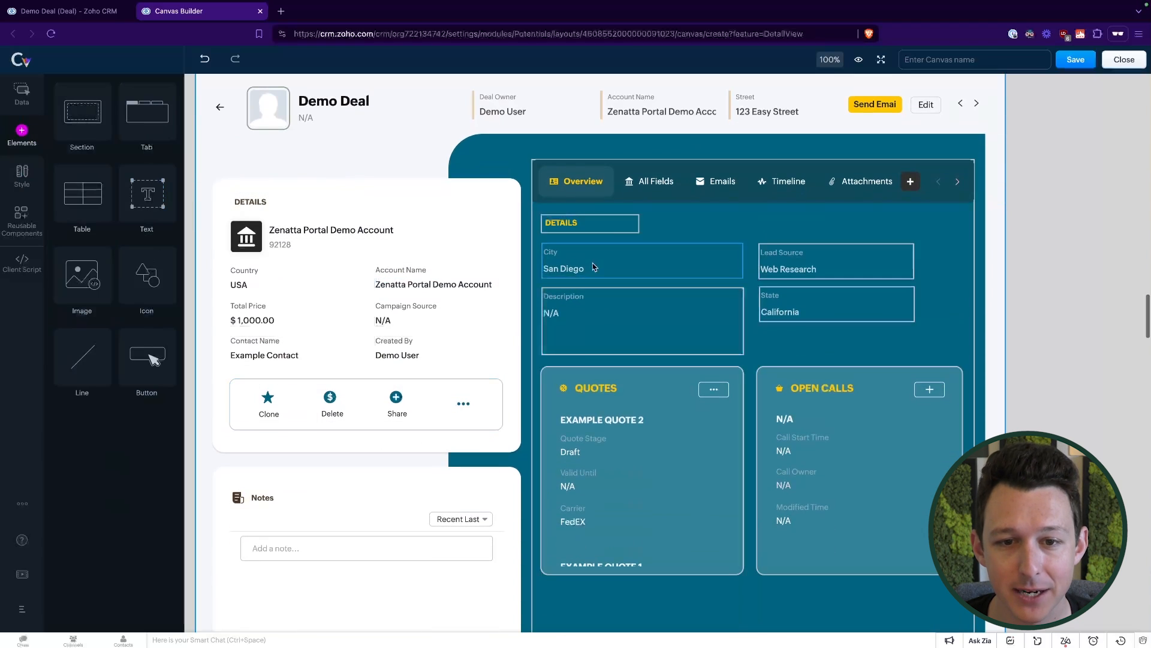
{"action": "left_click", "coordinate": [646, 185]}
{"action": "left_click", "coordinate": [721, 186]}
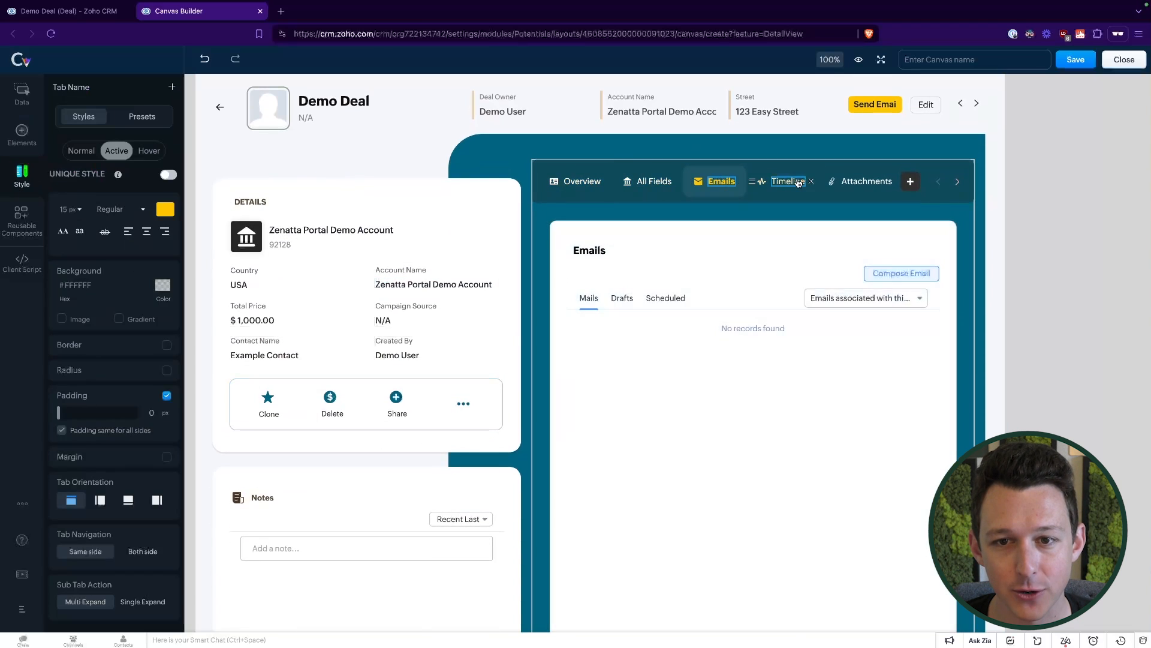
{"action": "left_click", "coordinate": [796, 184]}
{"action": "left_click", "coordinate": [864, 184]}
{"action": "left_click", "coordinate": [576, 182]}
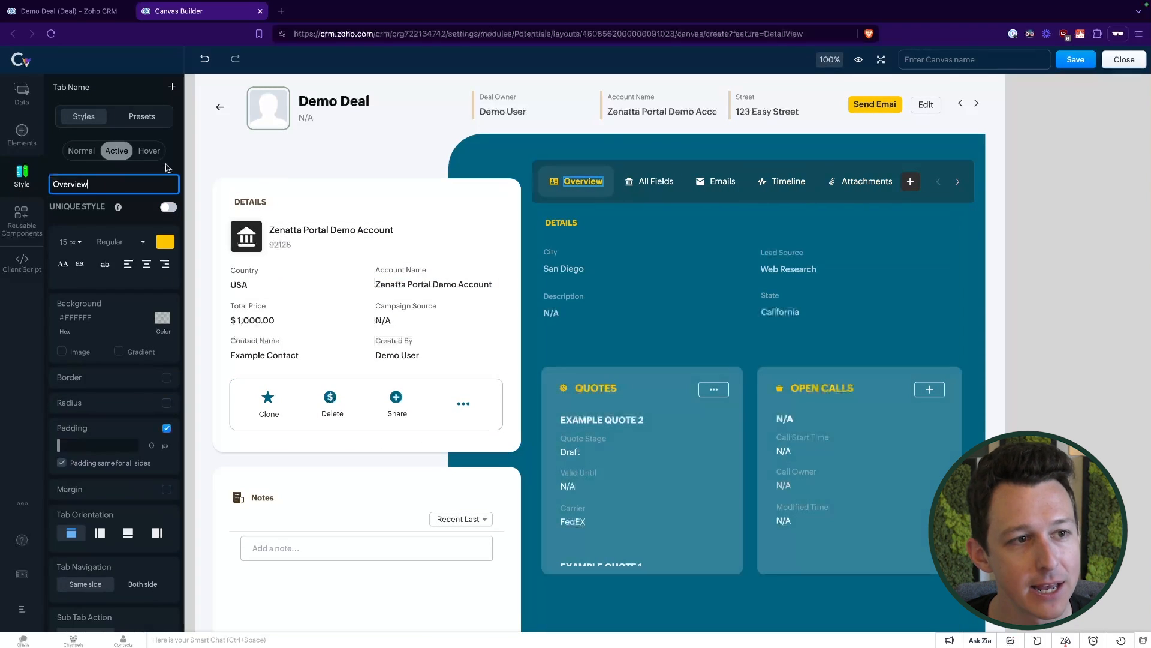
Add a Tab element to the empty area below the teal panel and select its unnamed tab for styling.
{"action": "left_click", "coordinate": [22, 133]}
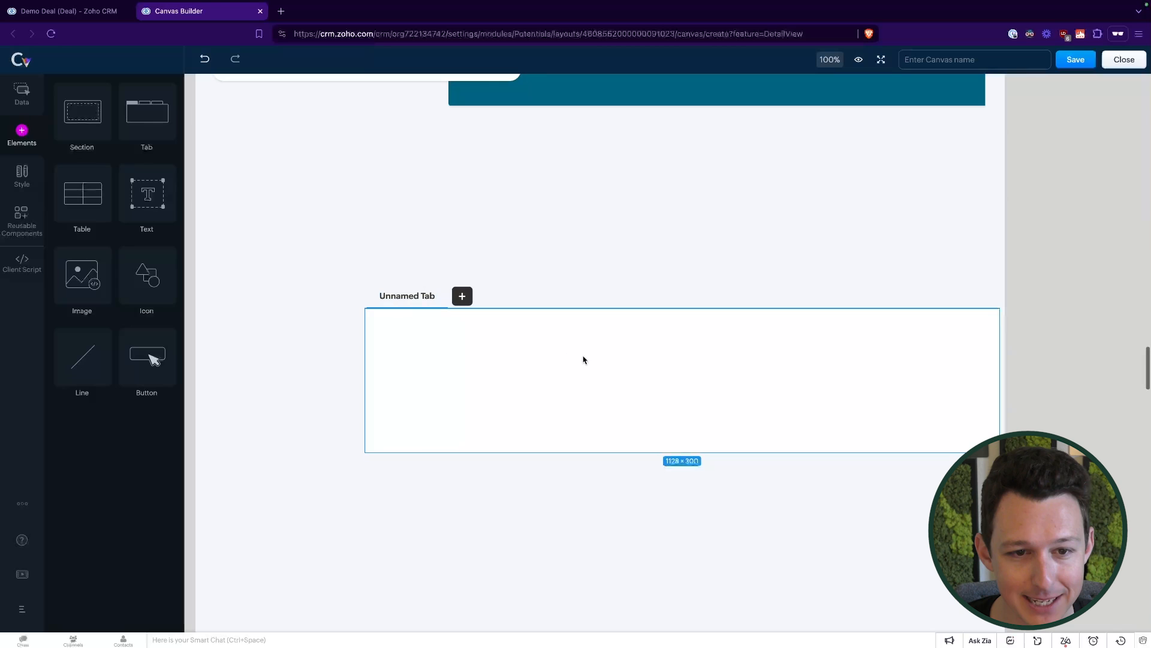
{"action": "left_click", "coordinate": [564, 355]}
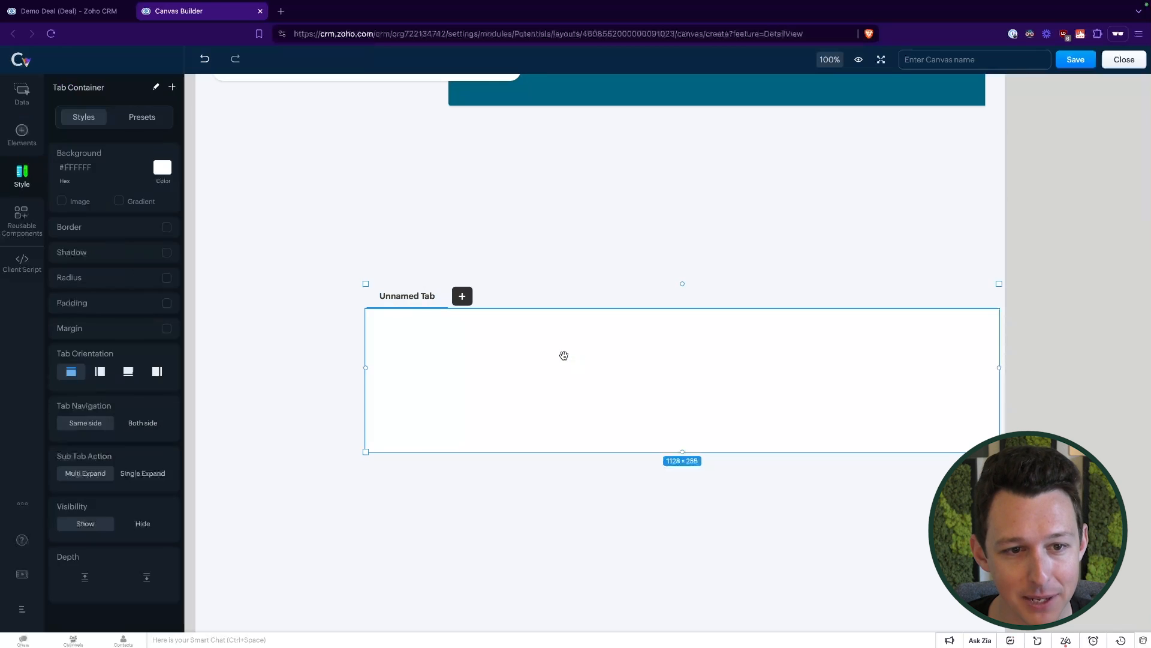
{"action": "left_click", "coordinate": [419, 305]}
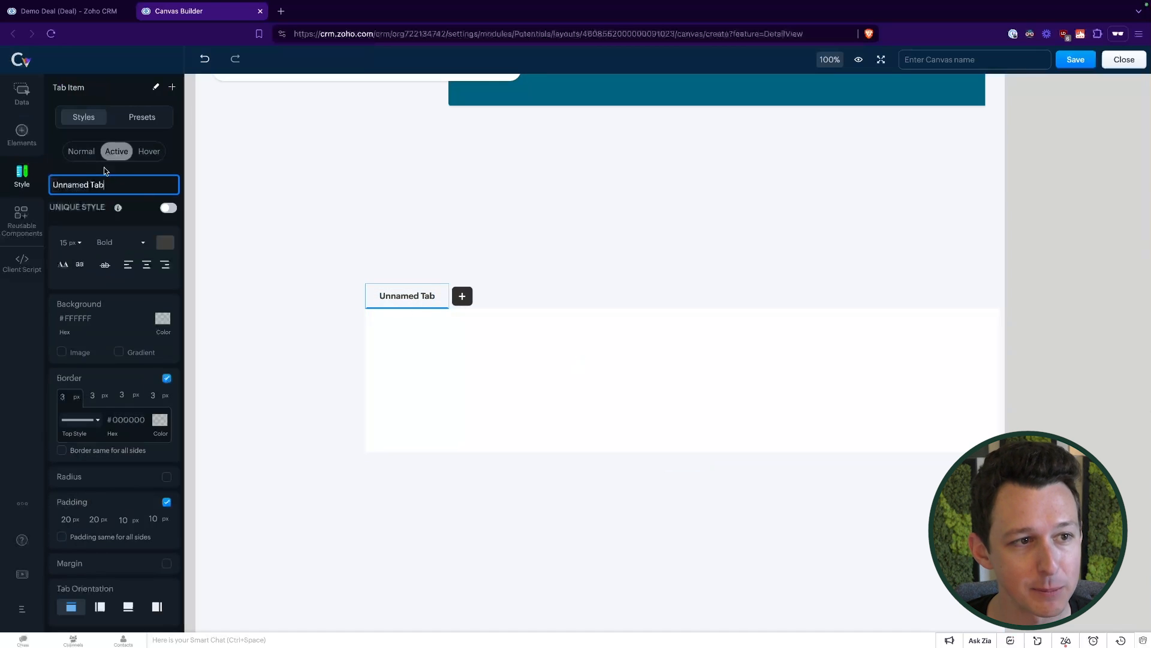
Place the Zoho FSM related list inside the new unnamed tab.
{"action": "left_click", "coordinate": [21, 95]}
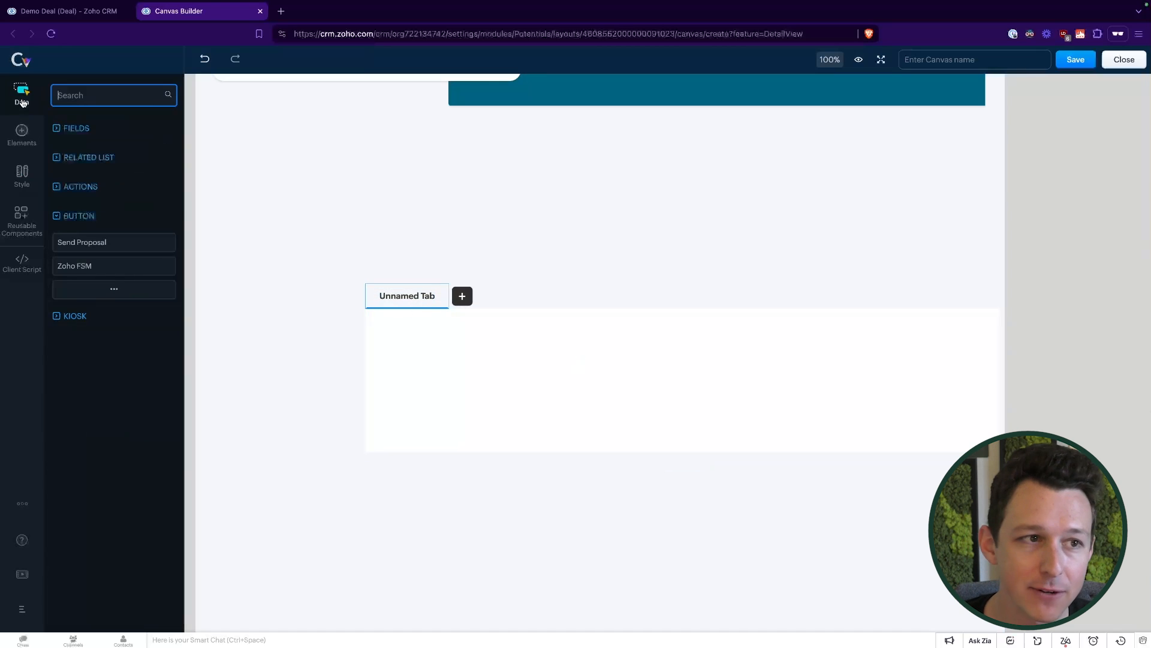
{"action": "left_click", "coordinate": [56, 128]}
{"action": "left_click", "coordinate": [56, 128]}
{"action": "left_click", "coordinate": [55, 158]}
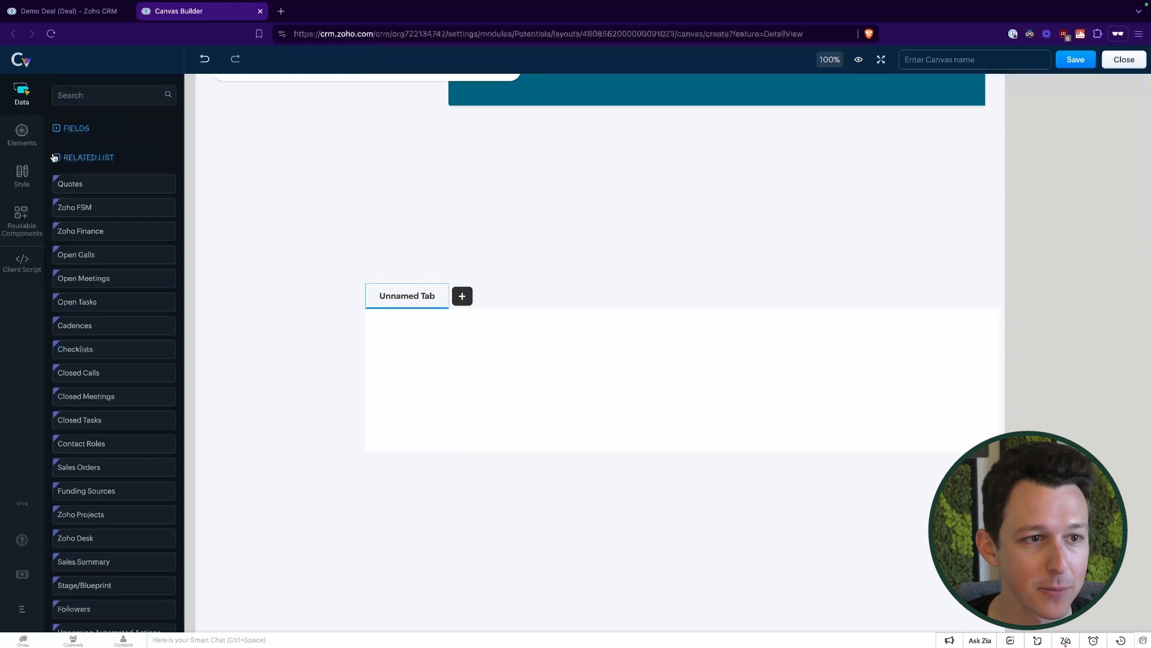
{"action": "left_click_drag", "start_coordinate": [96, 207], "coordinate": [463, 365]}
{"action": "left_click_drag", "start_coordinate": [570, 386], "coordinate": [463, 298]}
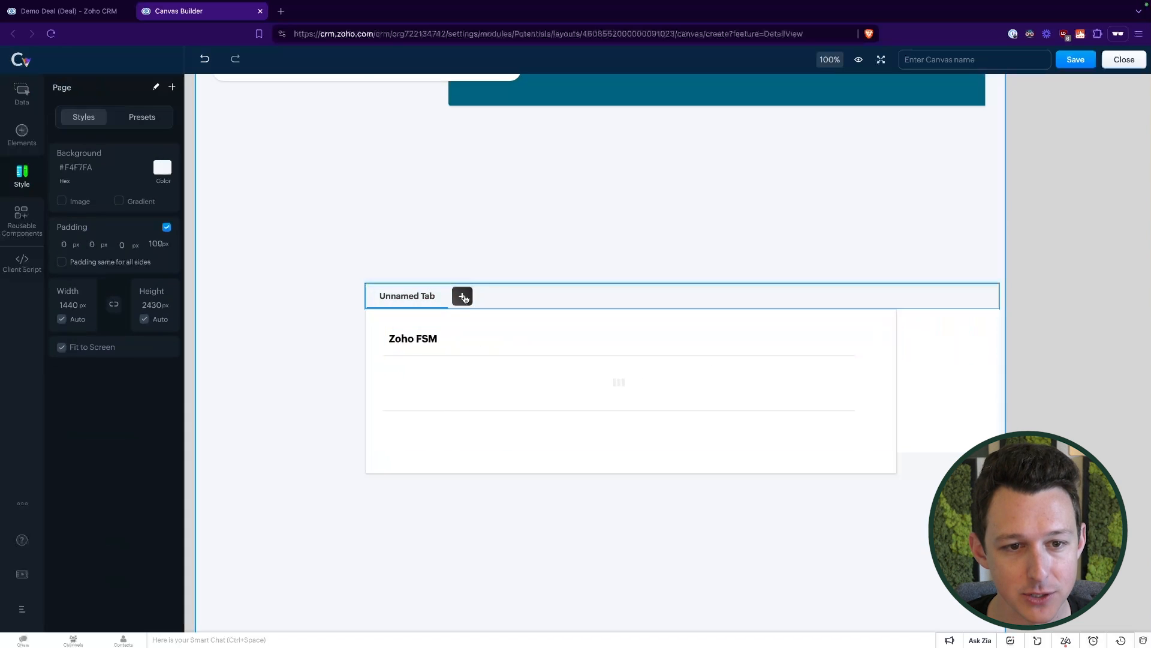
Examine the choices for adding another tab to the new container, including custom tabs, sub tabs and related lists.
{"action": "left_click", "coordinate": [463, 297]}
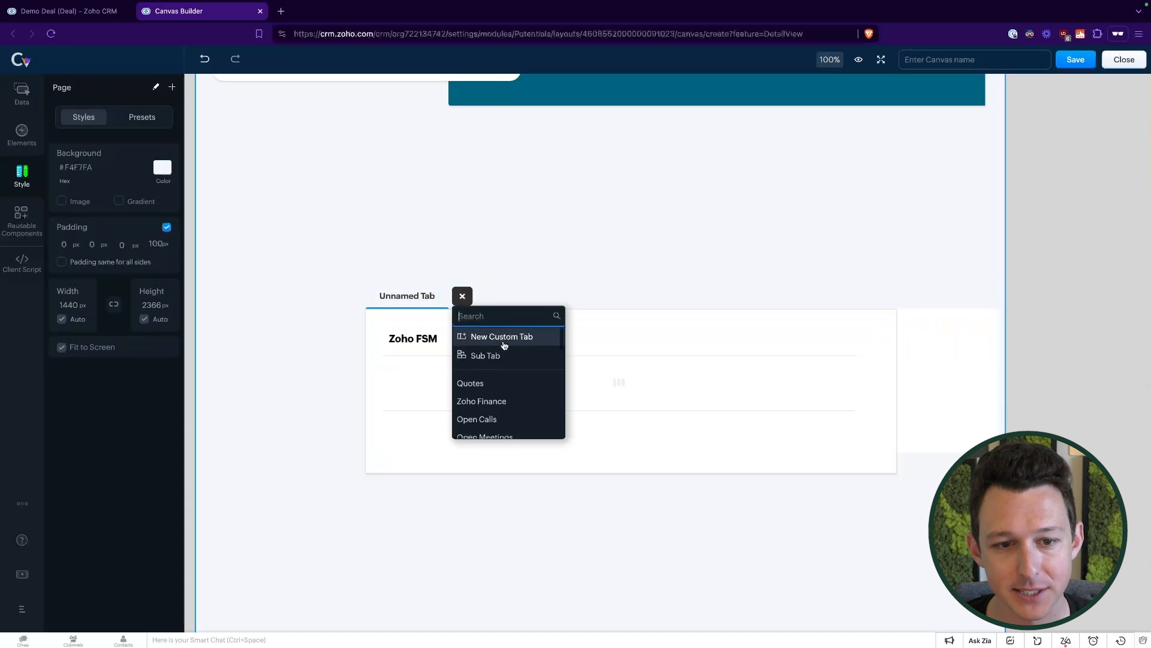
{"action": "scroll", "coordinate": [502, 348], "scroll_direction": "down", "scroll_amount": 1}
{"action": "scroll", "coordinate": [499, 399], "scroll_direction": "down", "scroll_amount": 3}
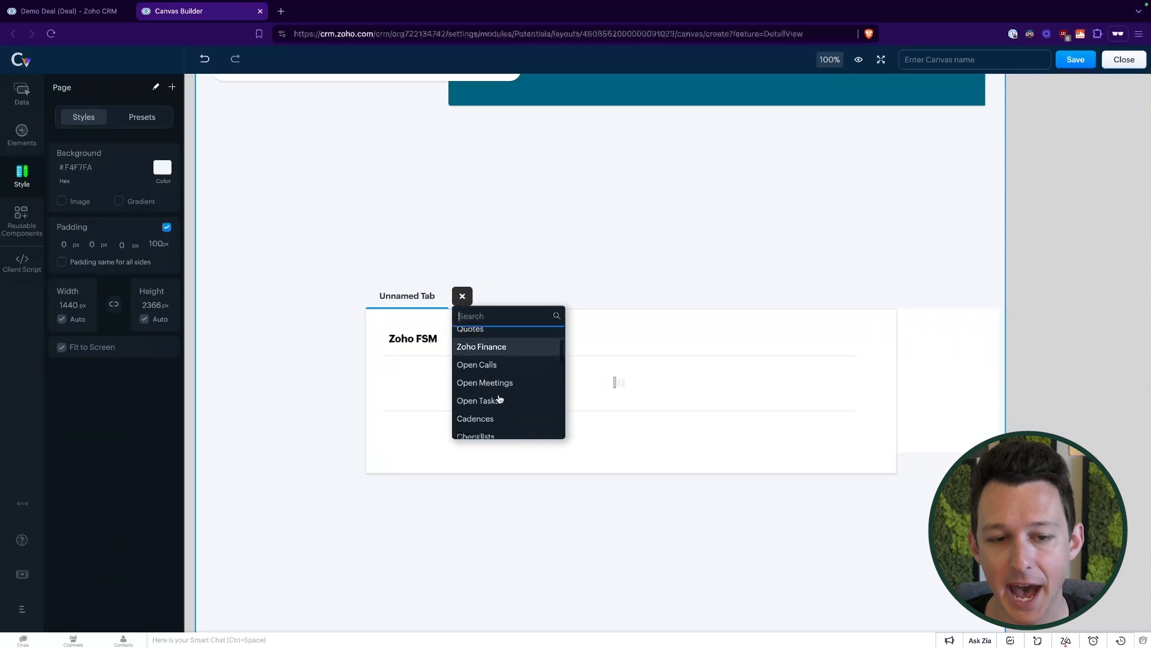
{"action": "scroll", "coordinate": [502, 399], "scroll_direction": "up", "scroll_amount": 4}
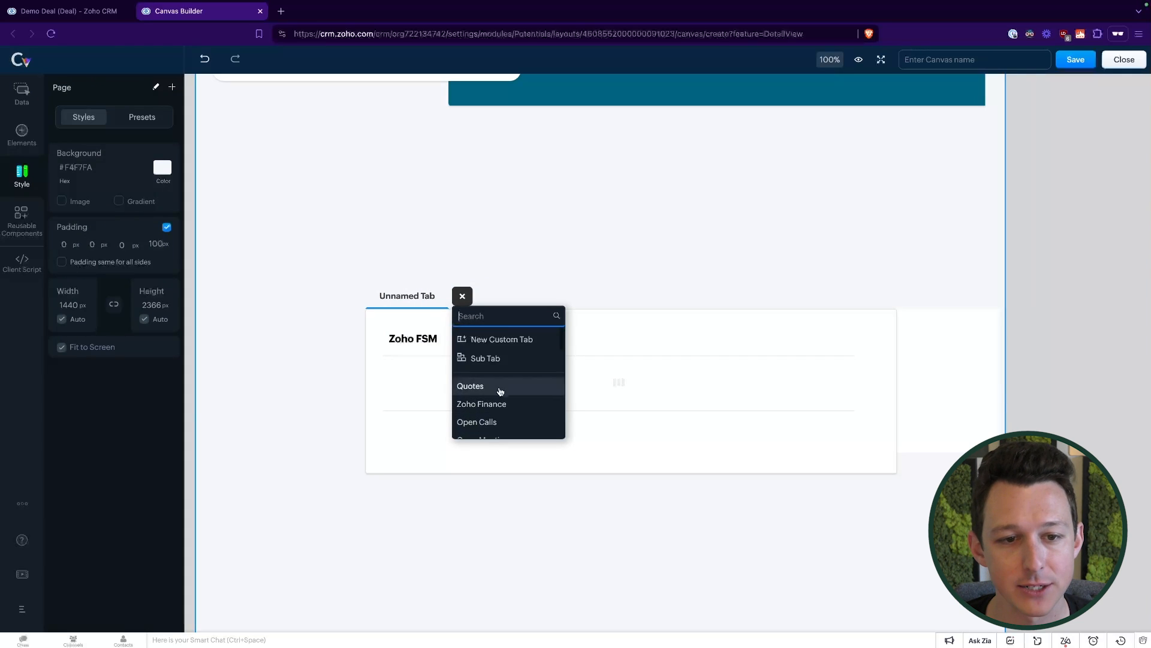
{"action": "left_click", "coordinate": [660, 318]}
{"action": "left_click", "coordinate": [544, 301]}
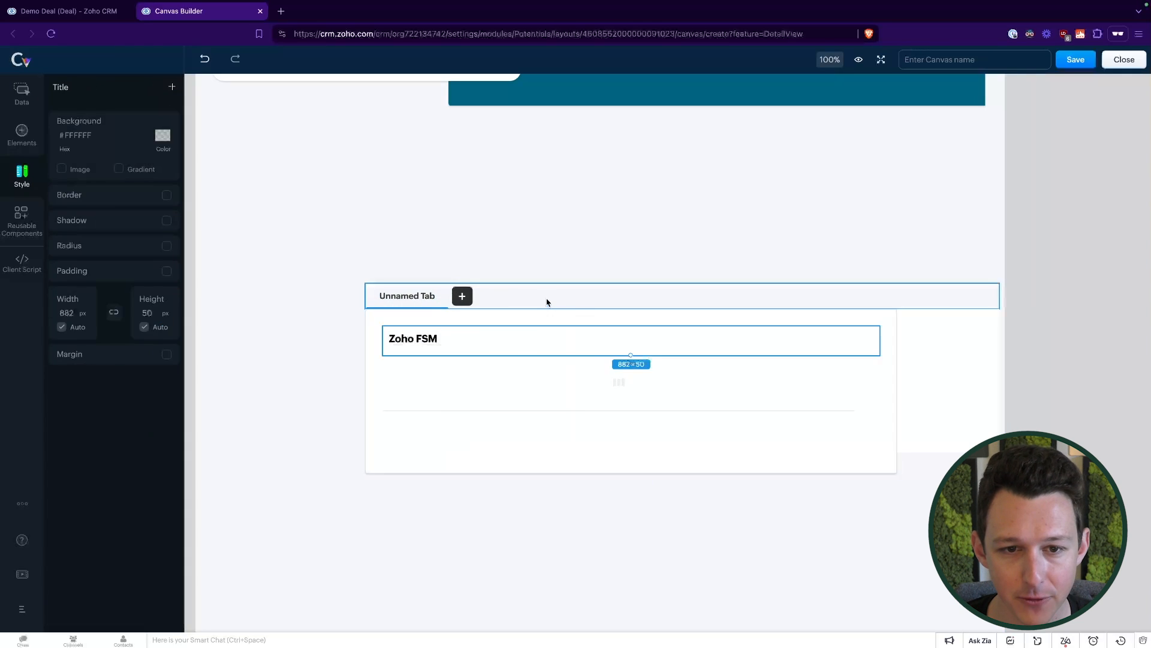
Delete the new tab container and the Zoho FSM related list from the canvas.
{"action": "left_click", "coordinate": [979, 370]}
{"action": "key", "text": "Delete"}
{"action": "right_click", "coordinate": [682, 395]}
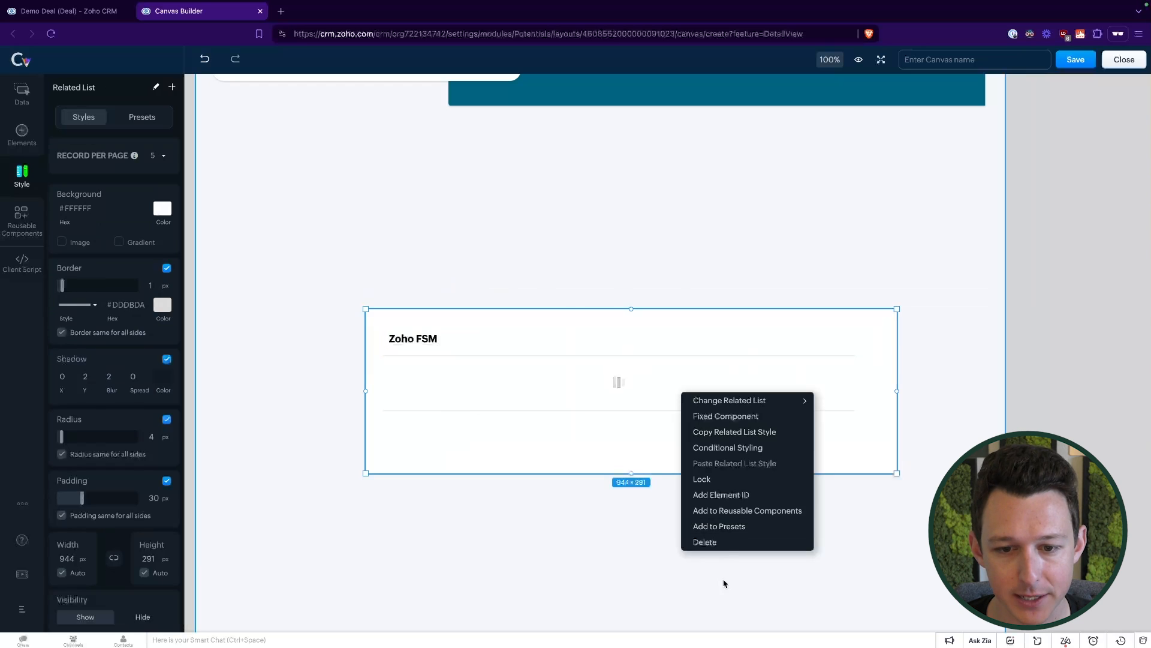
{"action": "left_click", "coordinate": [726, 544]}
Add a Table element of about 963 × 298 px below the teal panel and move it toward the middle of the empty area.
{"action": "left_click", "coordinate": [22, 133]}
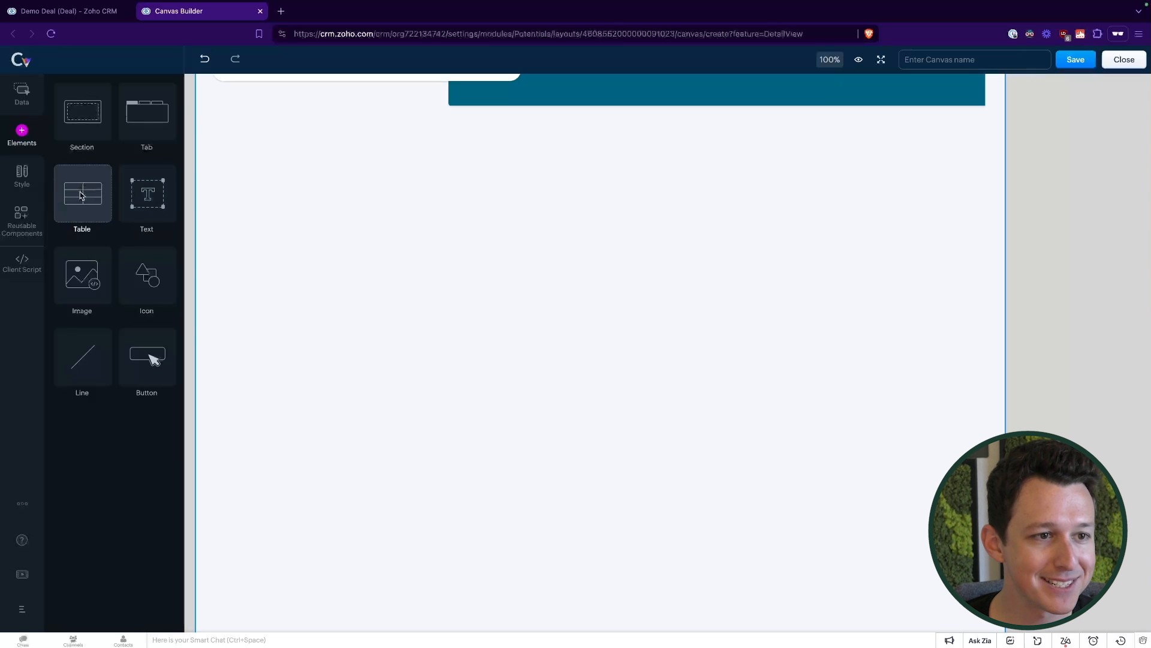
{"action": "left_click_drag", "start_coordinate": [82, 195], "coordinate": [461, 217]}
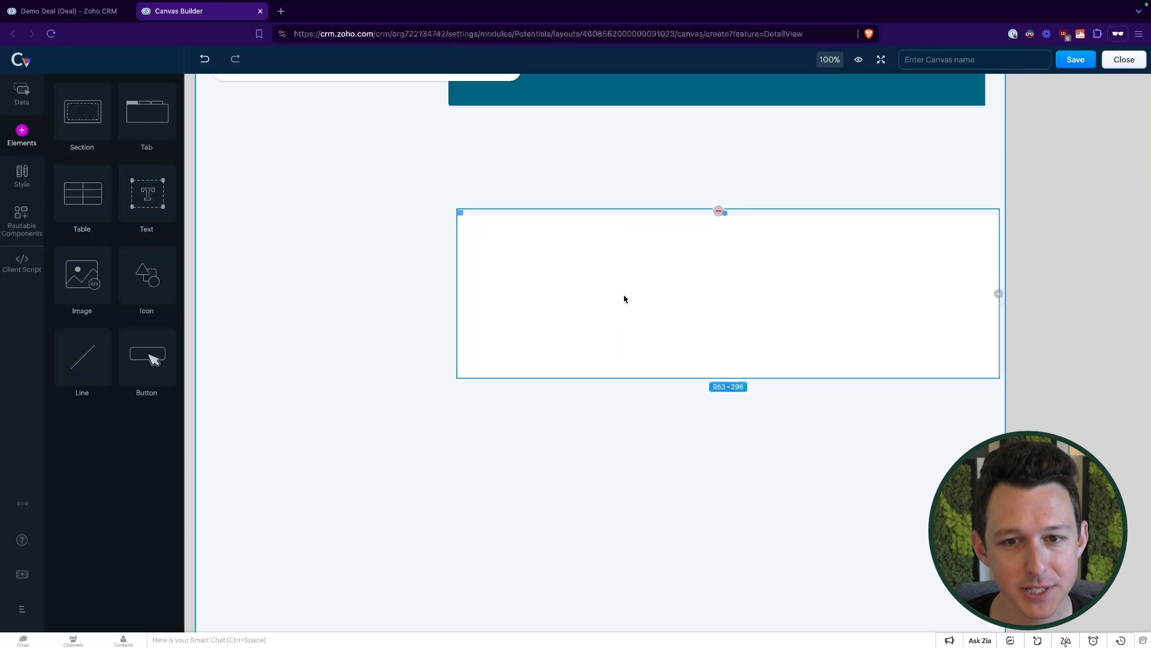
{"action": "left_click", "coordinate": [624, 299]}
{"action": "left_click_drag", "start_coordinate": [632, 223], "coordinate": [519, 196]}
Examine how the template's All Fields tab lays out deal fields in tables.
{"action": "scroll", "coordinate": [520, 197], "scroll_direction": "up", "scroll_amount": 1}
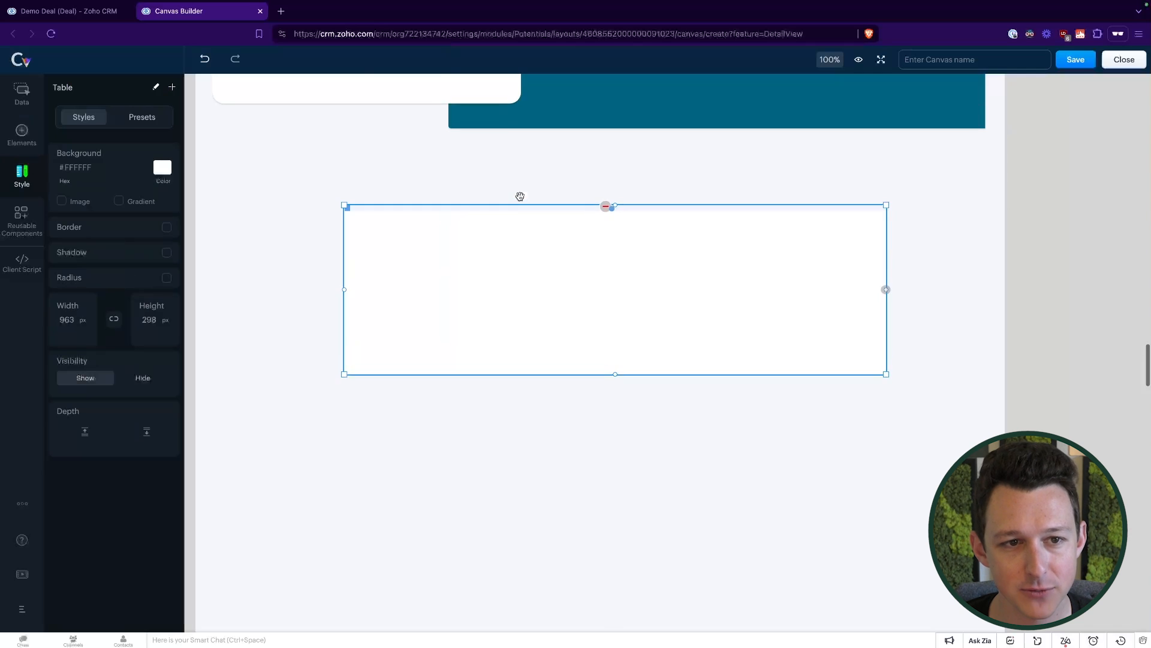
{"action": "scroll", "coordinate": [586, 254], "scroll_direction": "up", "scroll_amount": 2}
{"action": "scroll", "coordinate": [610, 247], "scroll_direction": "up", "scroll_amount": 10}
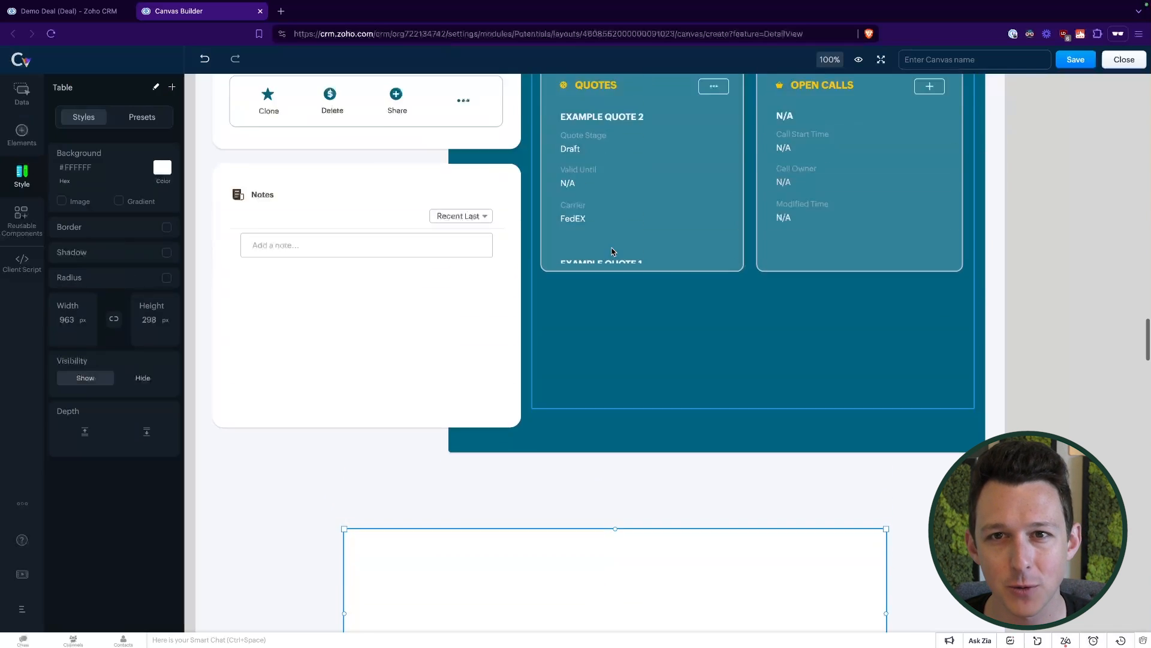
{"action": "scroll", "coordinate": [613, 251], "scroll_direction": "up", "scroll_amount": 10}
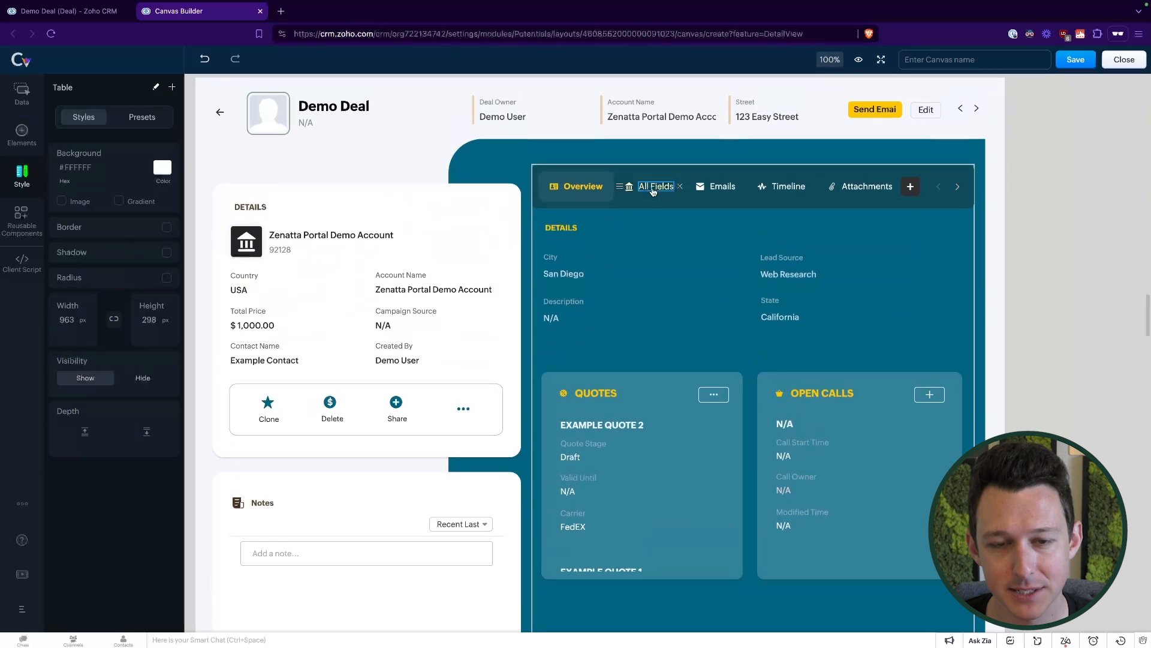
{"action": "left_click", "coordinate": [653, 187]}
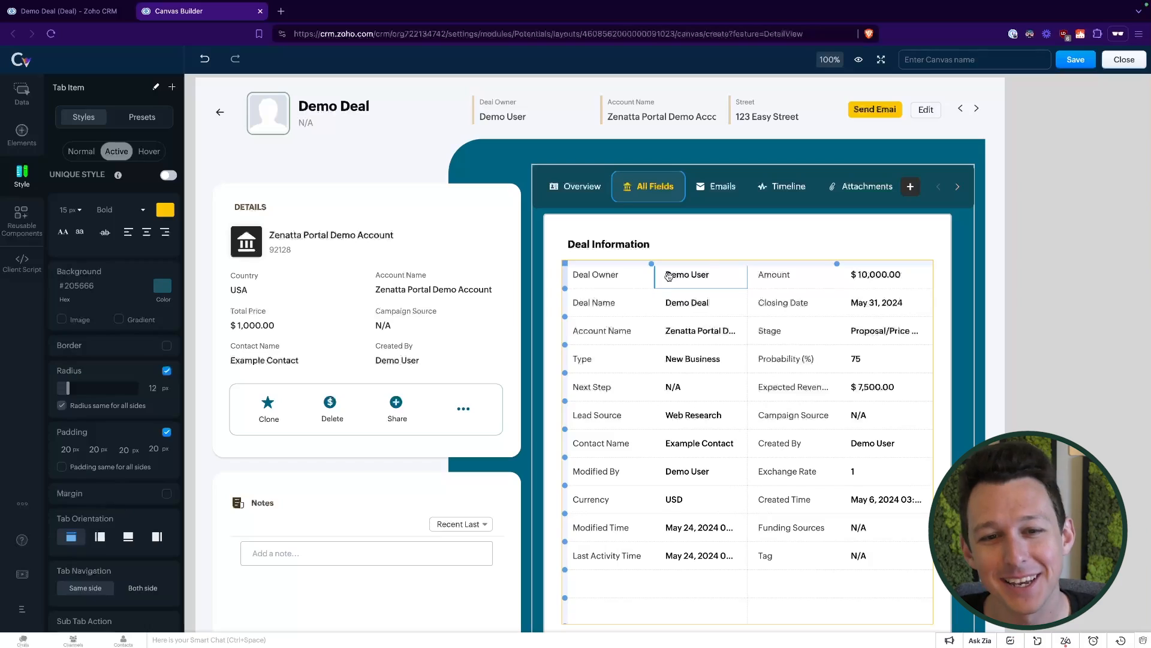
{"action": "scroll", "coordinate": [669, 276], "scroll_direction": "down", "scroll_amount": 5}
{"action": "scroll", "coordinate": [669, 277], "scroll_direction": "down", "scroll_amount": 8}
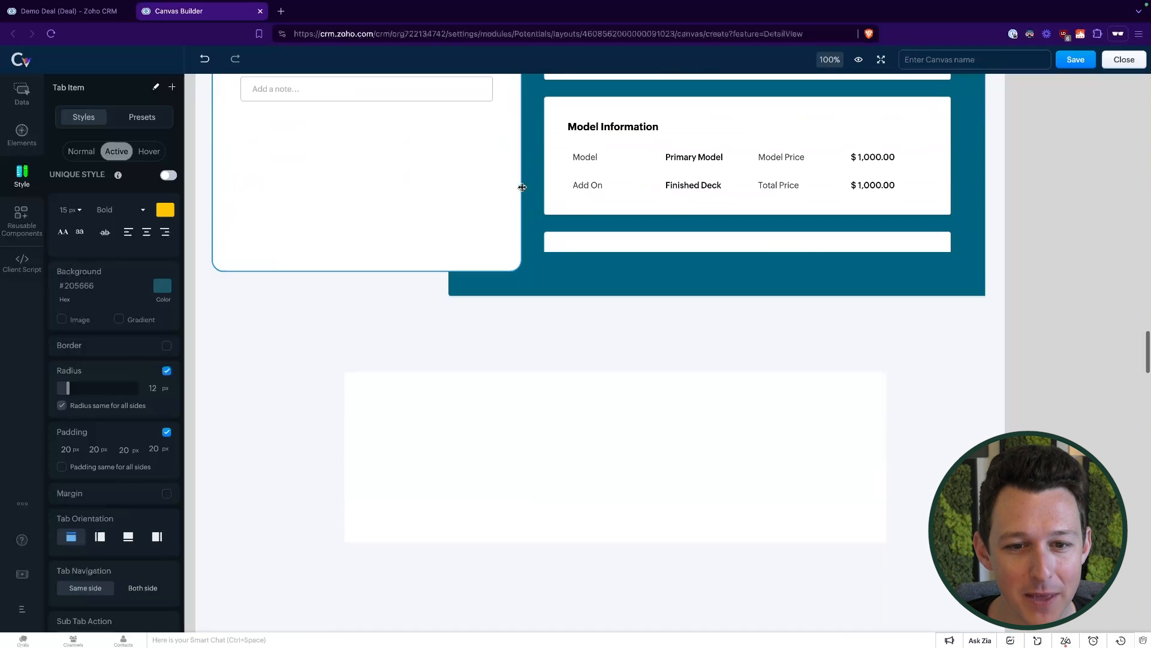
Insert the Amount and Deal Owner fields into the new table.
{"action": "left_click", "coordinate": [533, 447]}
{"action": "right_click", "coordinate": [519, 409]}
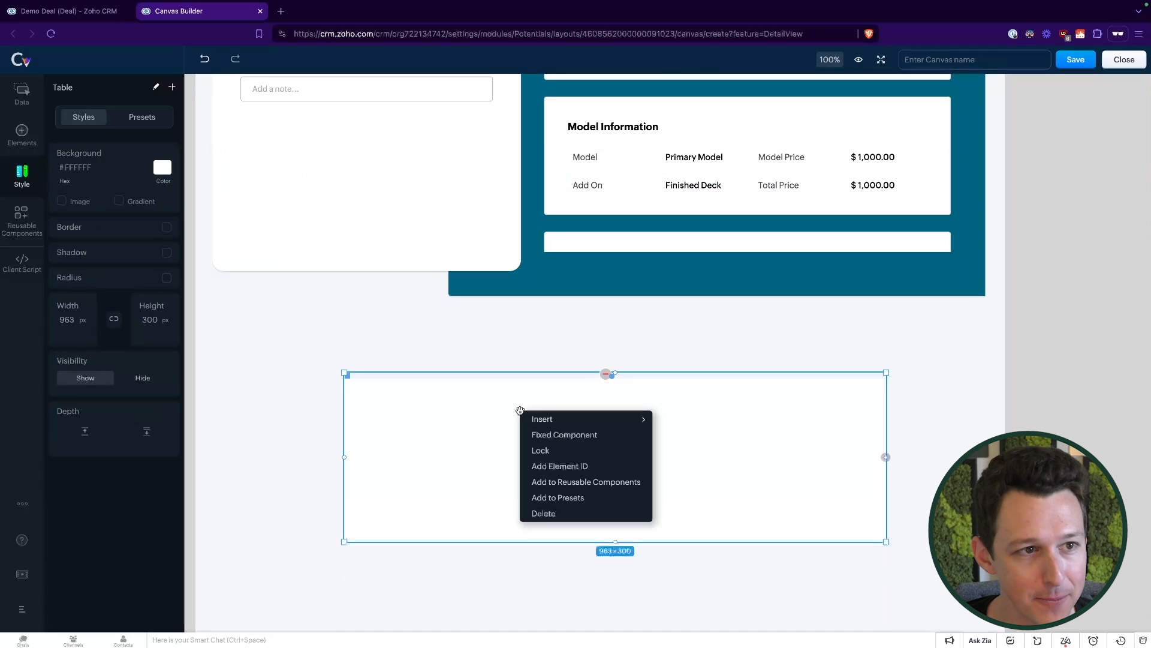
{"action": "mouse_move", "coordinate": [537, 424]}
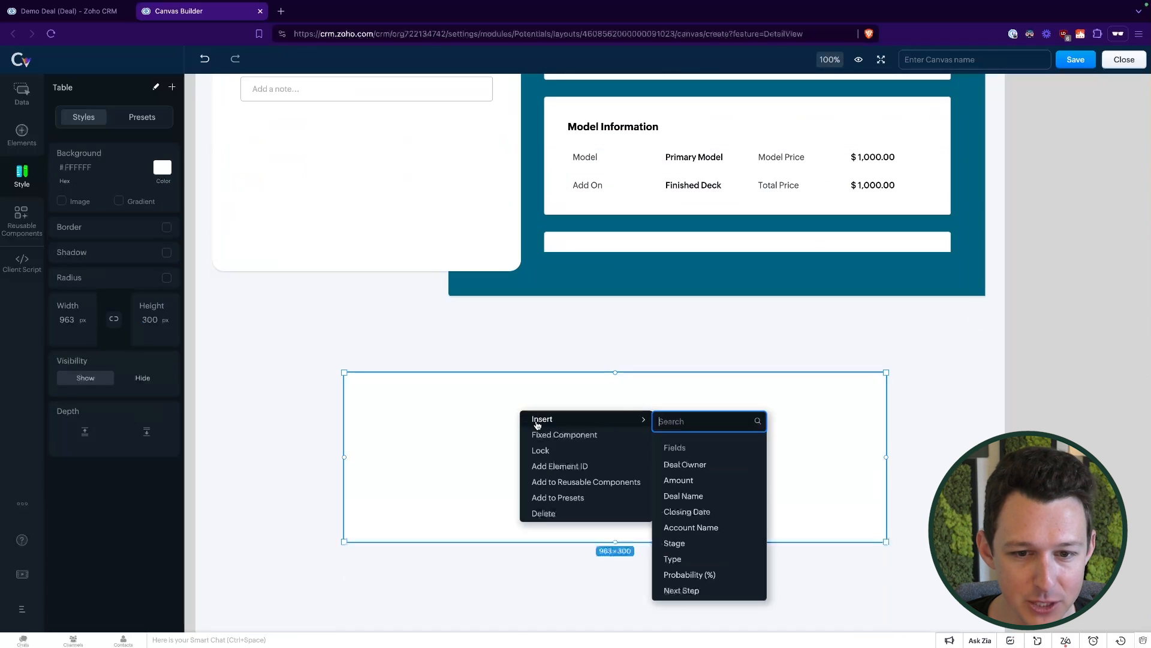
{"action": "left_click", "coordinate": [679, 479]}
{"action": "right_click", "coordinate": [600, 446]}
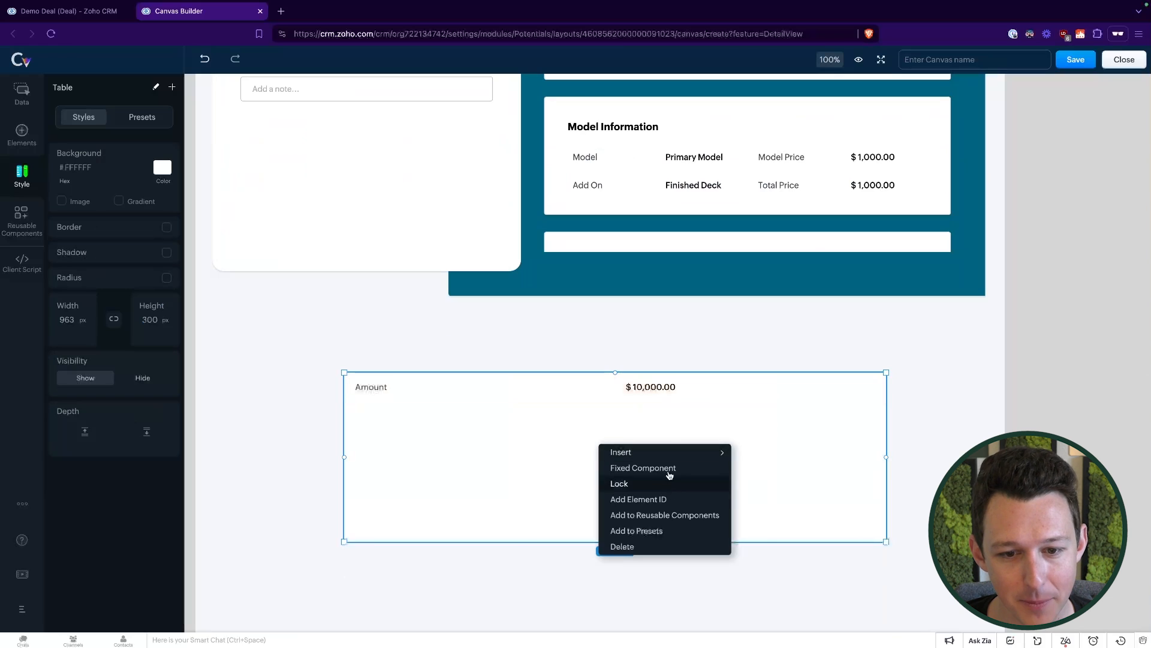
{"action": "mouse_move", "coordinate": [713, 453]}
{"action": "left_click", "coordinate": [776, 504]}
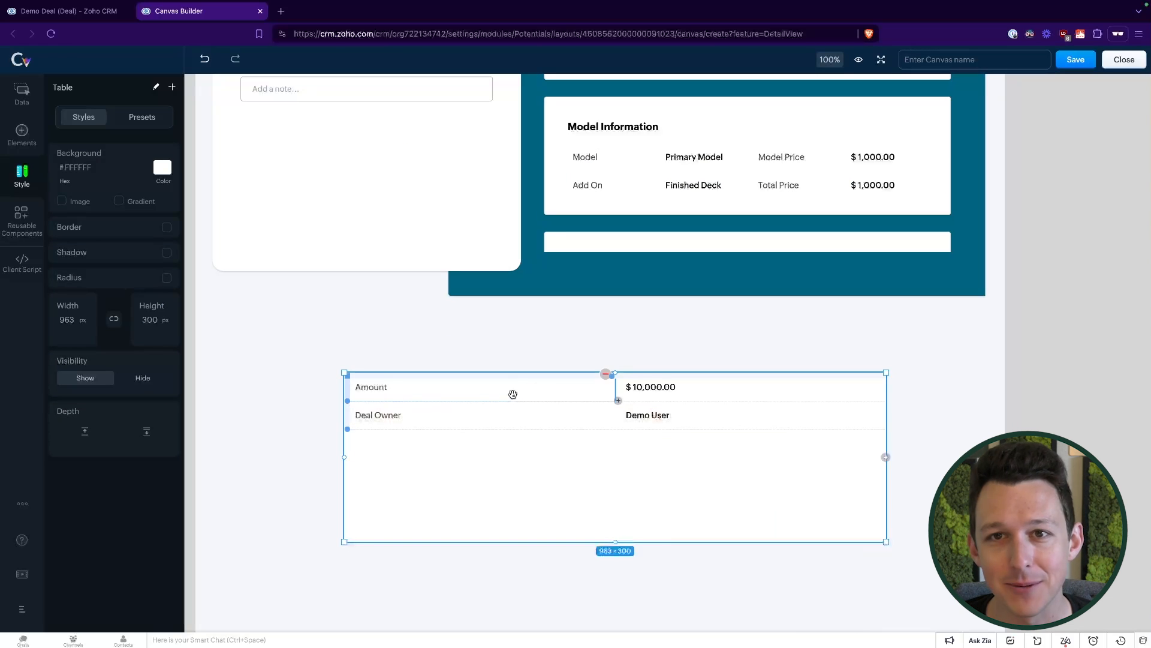
Delete the new table with its Amount and Deal Owner fields from the canvas.
{"action": "right_click", "coordinate": [555, 440]}
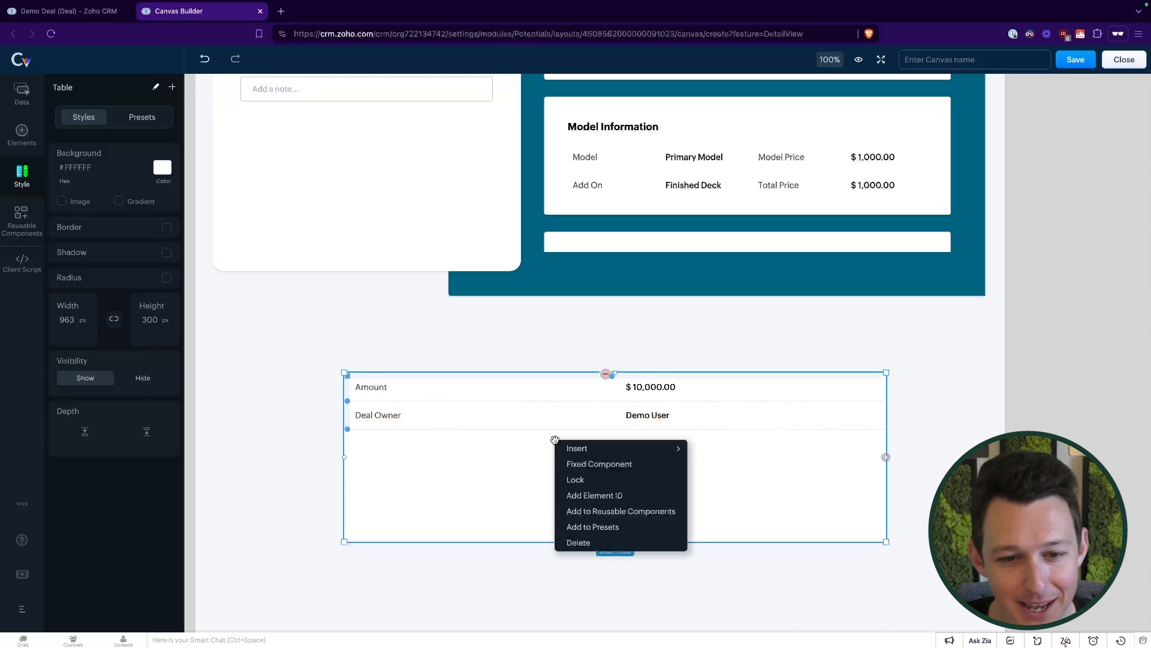
{"action": "left_click", "coordinate": [519, 450]}
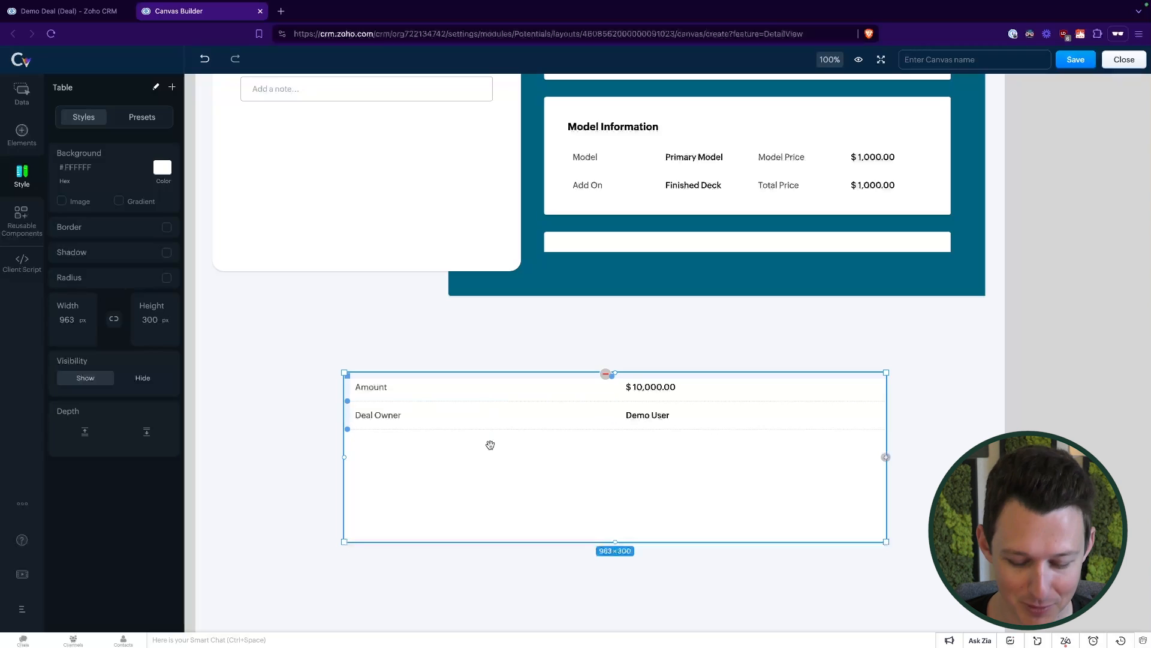
{"action": "right_click", "coordinate": [468, 435]}
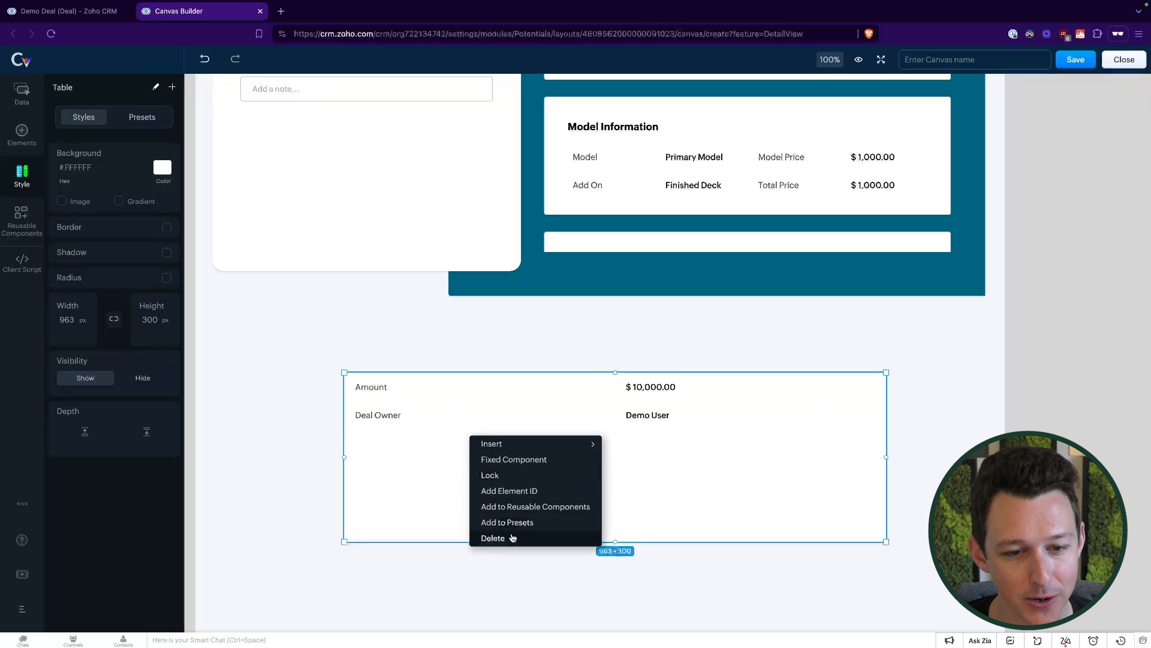
{"action": "left_click", "coordinate": [514, 537]}
Add a Text element to the white section above Discovery Information in the All Fields tab.
{"action": "left_click", "coordinate": [22, 132]}
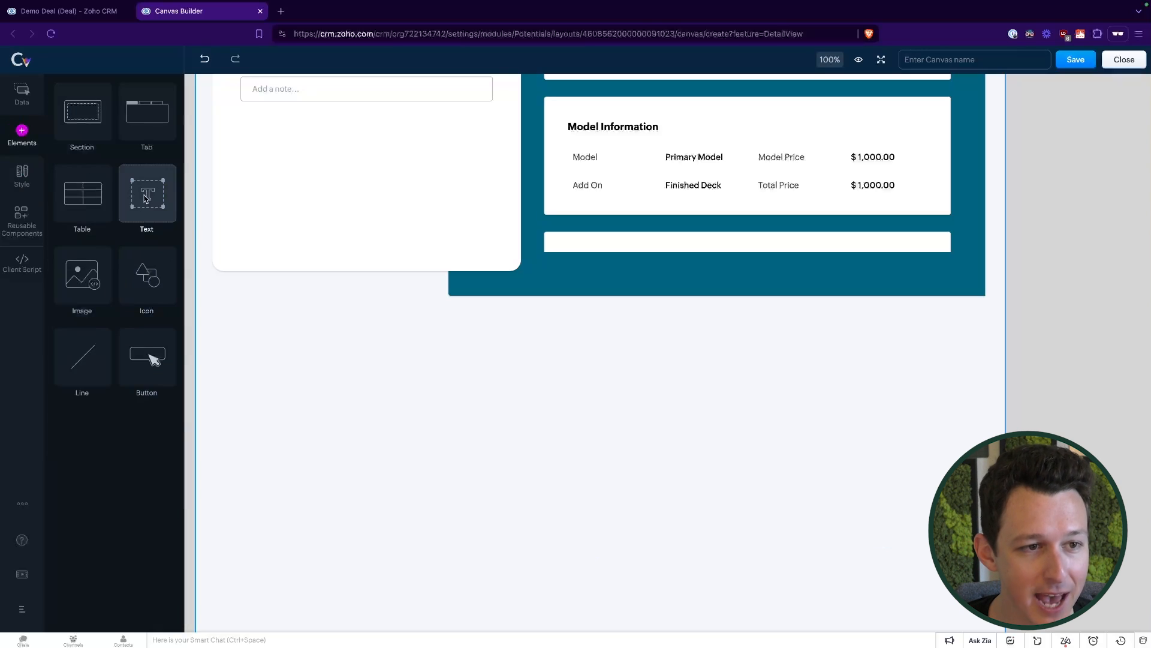
{"action": "left_click_drag", "start_coordinate": [144, 198], "coordinate": [387, 370]}
{"action": "scroll", "coordinate": [352, 262], "scroll_direction": "up", "scroll_amount": 4}
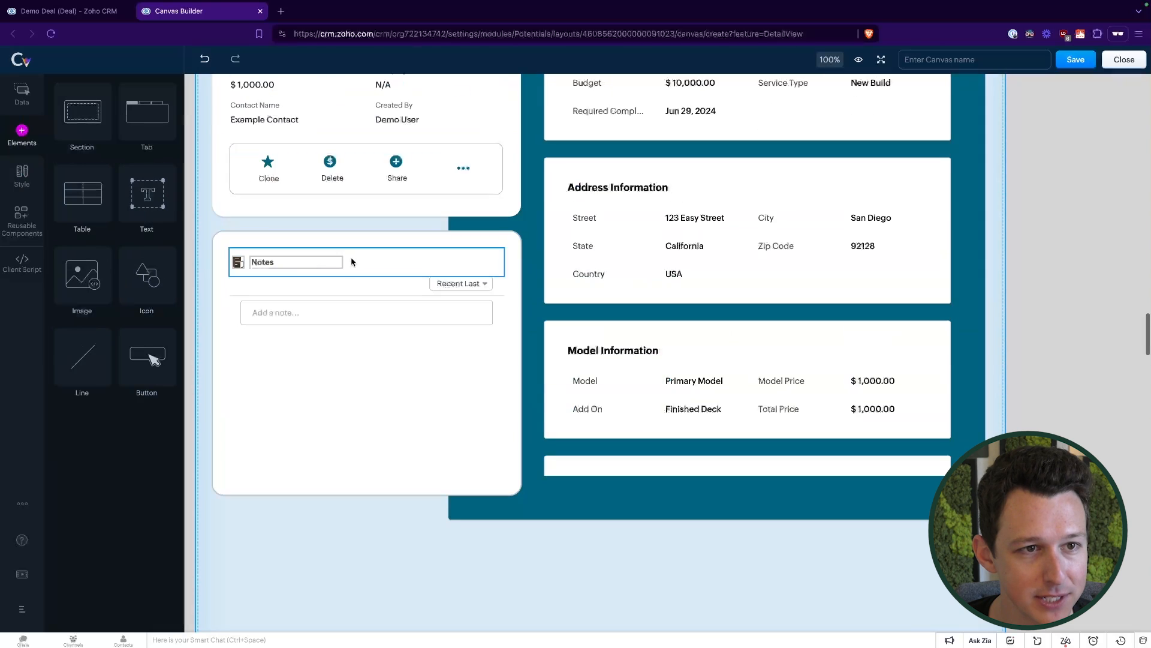
{"action": "scroll", "coordinate": [252, 191], "scroll_direction": "up", "scroll_amount": 4}
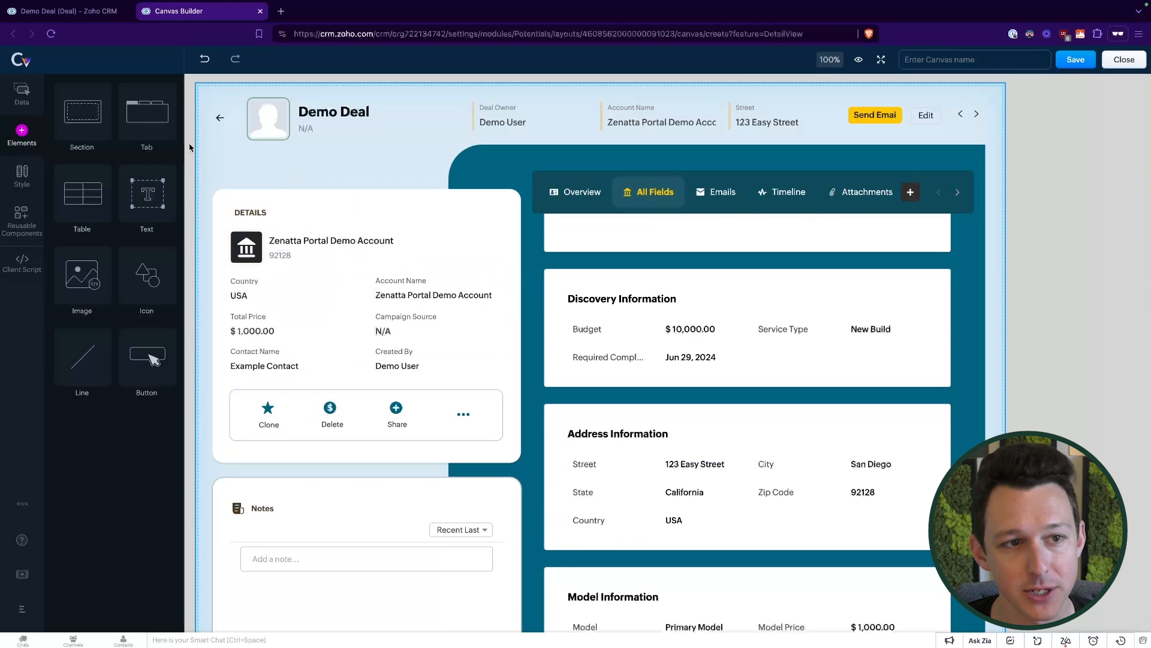
{"action": "left_click", "coordinate": [281, 152]}
{"action": "left_click", "coordinate": [296, 172]}
{"action": "left_click", "coordinate": [22, 136]}
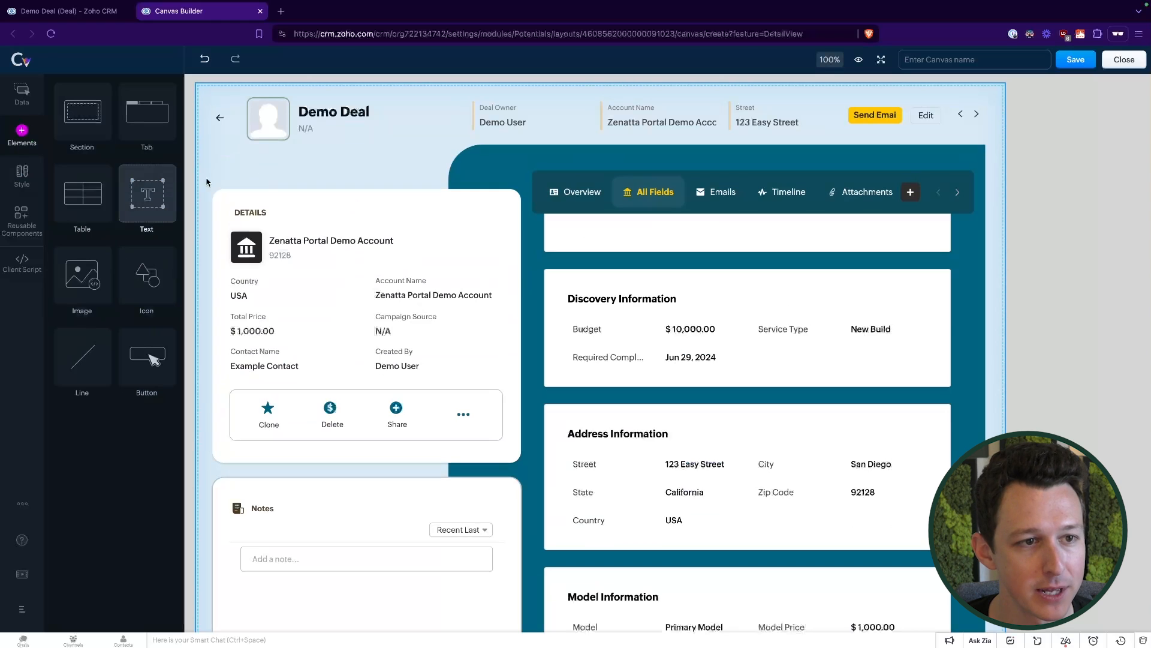
{"action": "left_click_drag", "start_coordinate": [207, 182], "coordinate": [351, 173]}
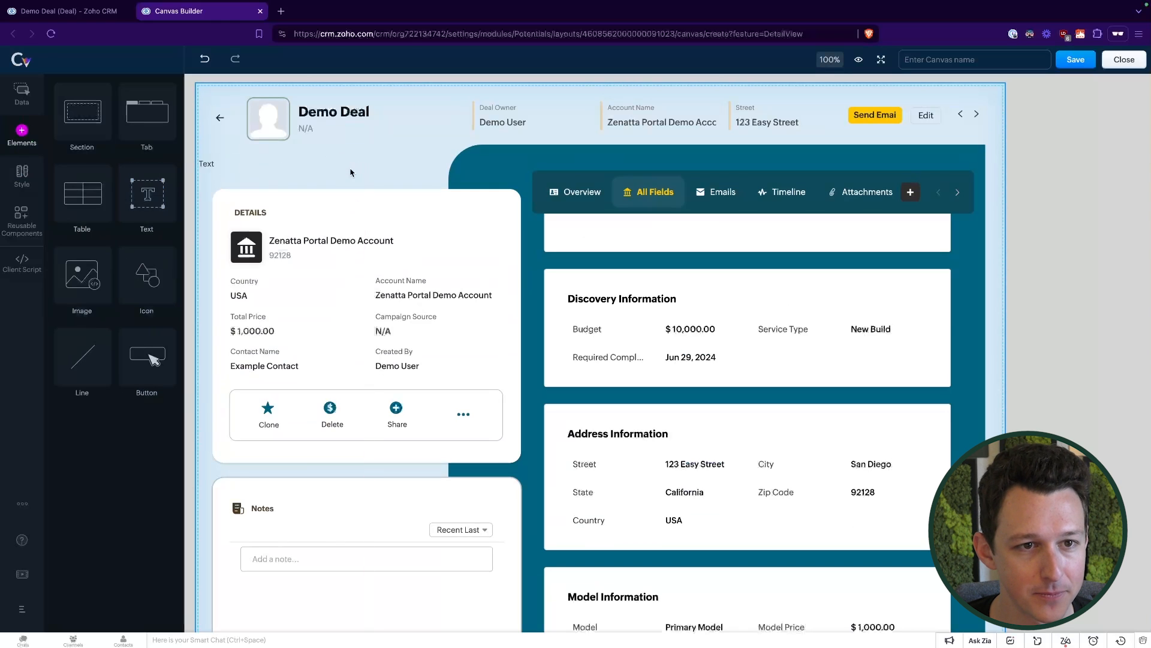
{"action": "left_click_drag", "start_coordinate": [135, 200], "coordinate": [550, 255]}
{"action": "scroll", "coordinate": [589, 233], "scroll_direction": "up", "scroll_amount": 1}
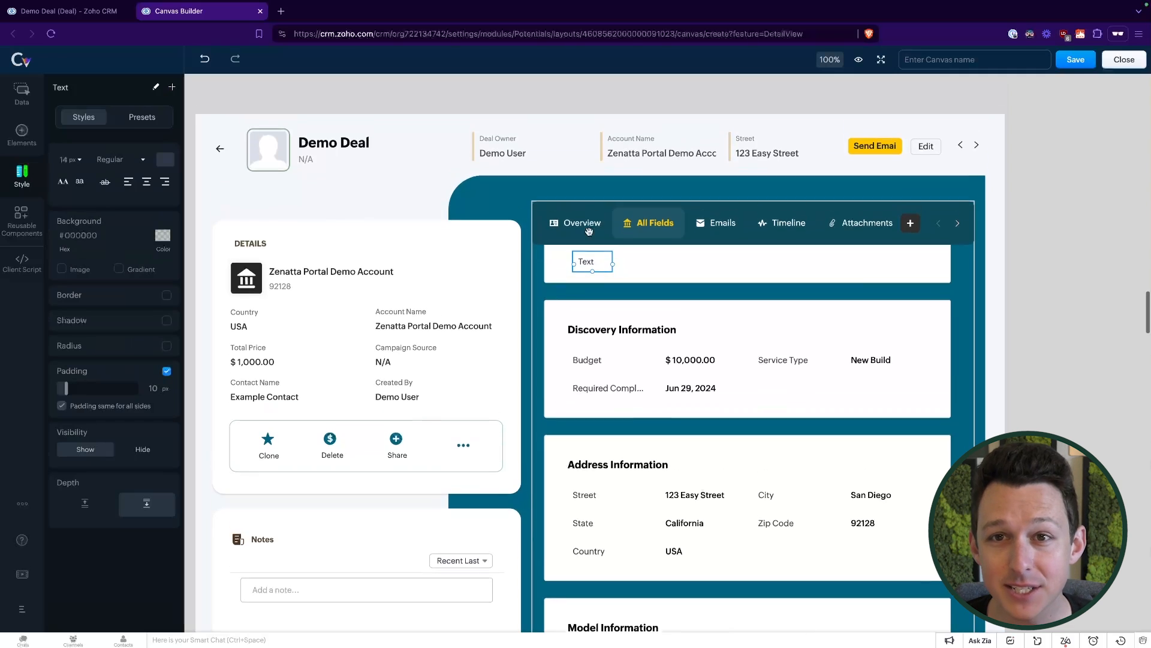
Replace the new text element's placeholder wording with "Type in to".
{"action": "double_click", "coordinate": [591, 276]}
{"action": "type", "text": "Type in to"}
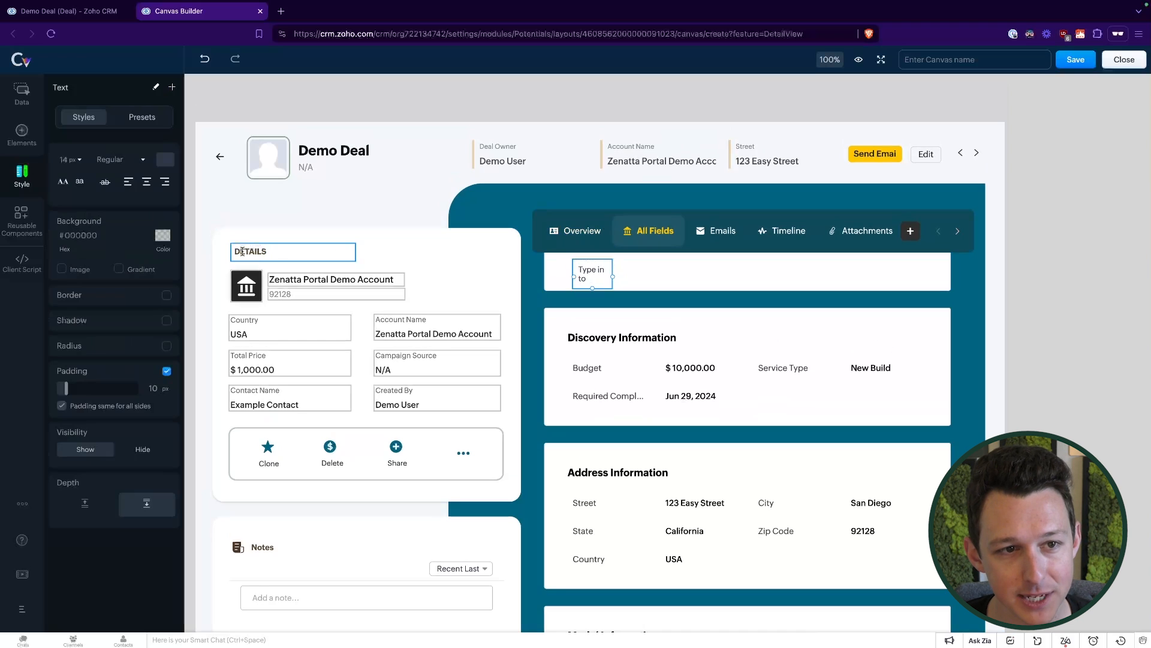
{"action": "left_click", "coordinate": [242, 251]}
{"action": "left_click", "coordinate": [590, 272]}
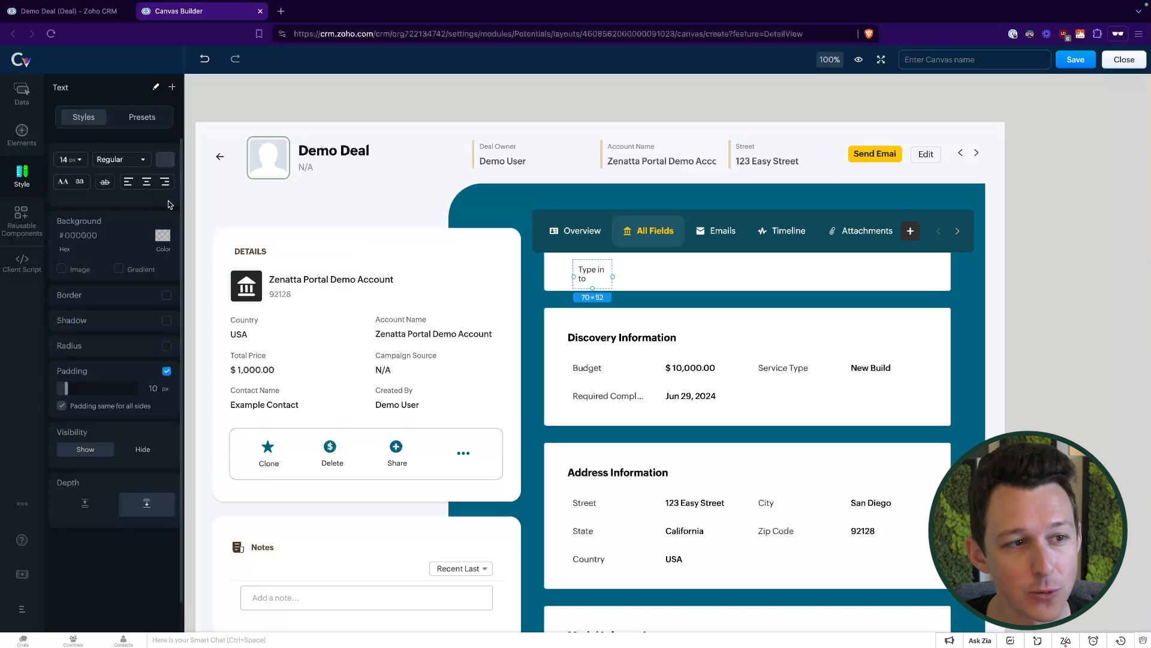
Delete the "Type in to" text element from the All Fields tab.
{"action": "left_click", "coordinate": [21, 134]}
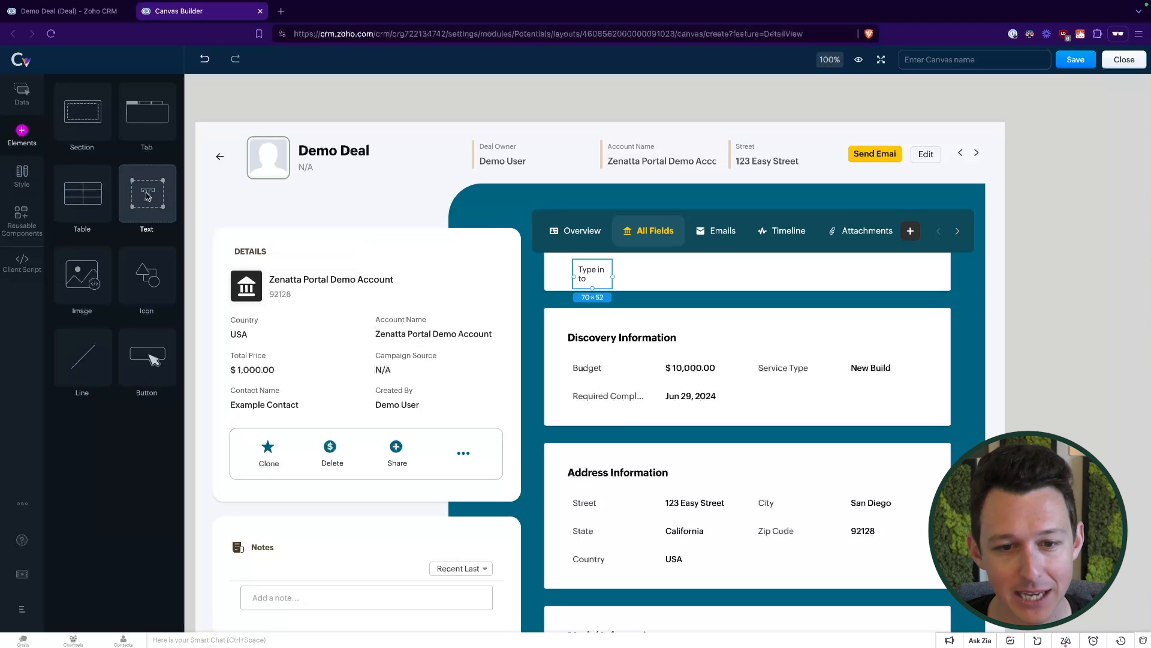
{"action": "left_click_drag", "start_coordinate": [138, 204], "coordinate": [591, 373]}
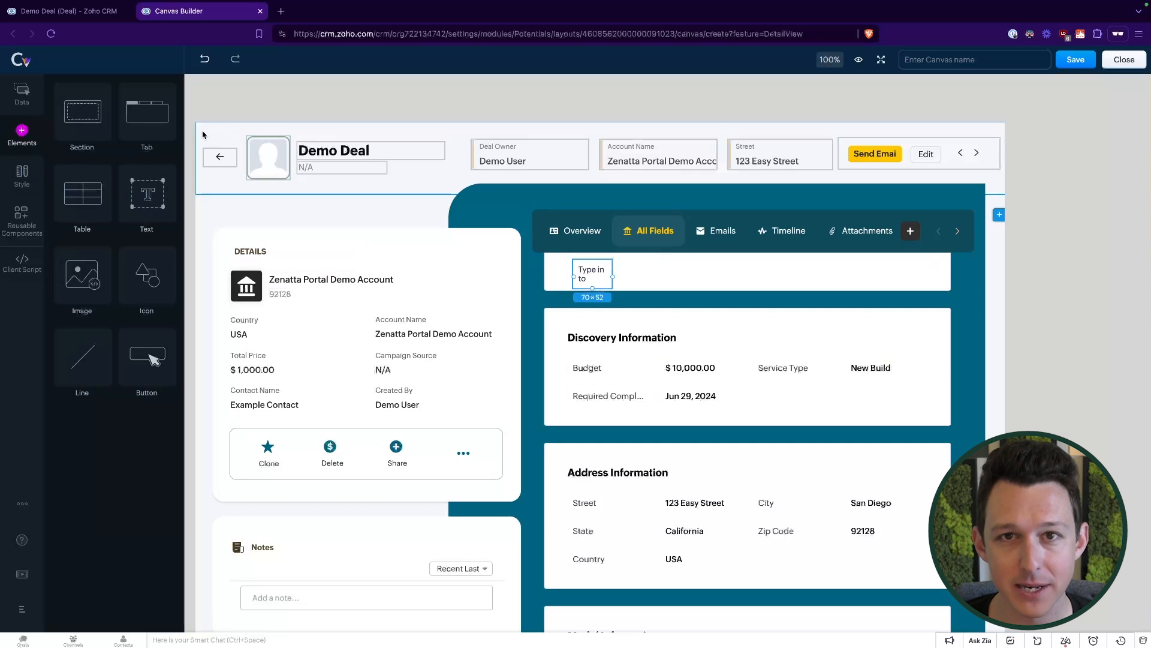
{"action": "double_click", "coordinate": [592, 280]}
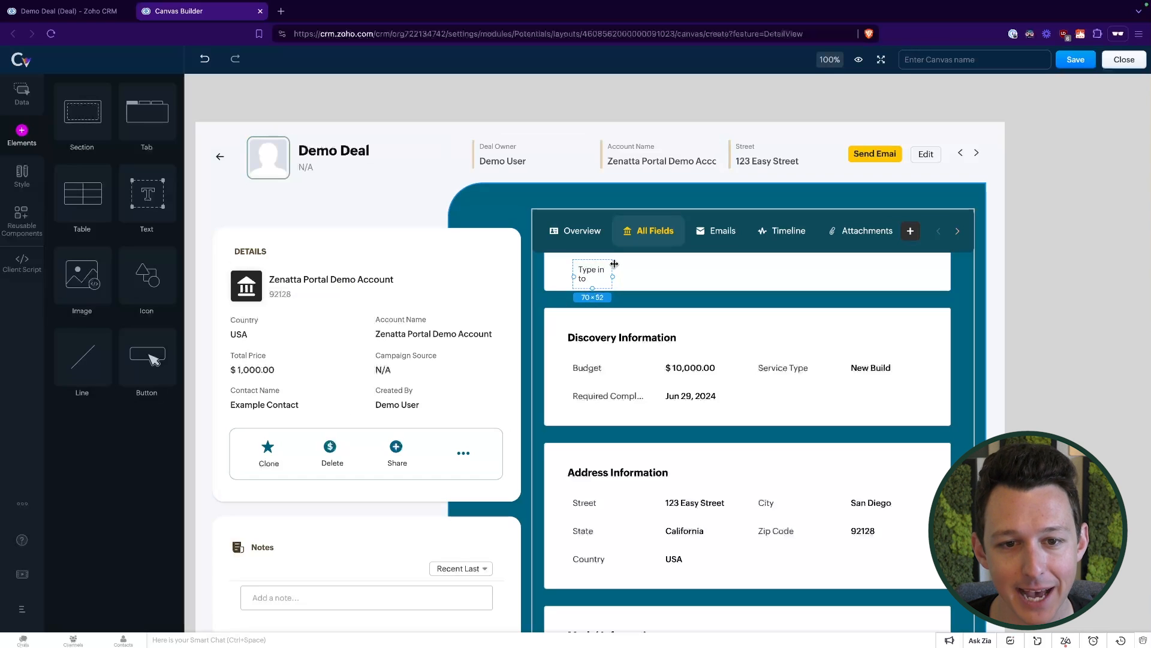
{"action": "left_click", "coordinate": [600, 262]}
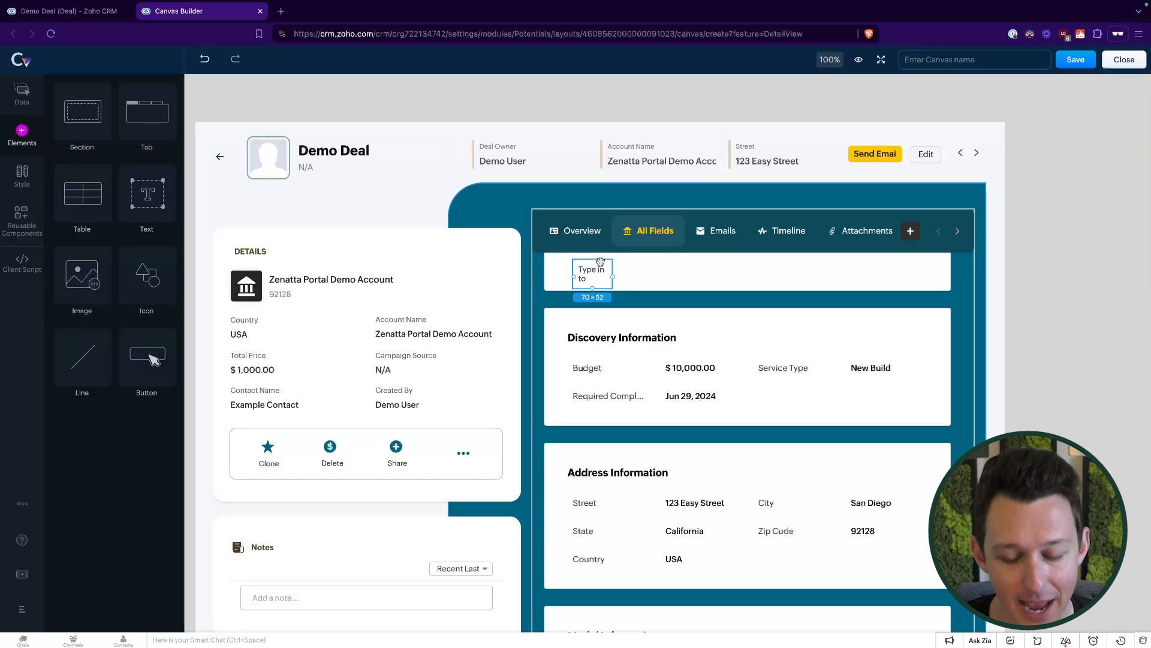
{"action": "right_click", "coordinate": [601, 263]}
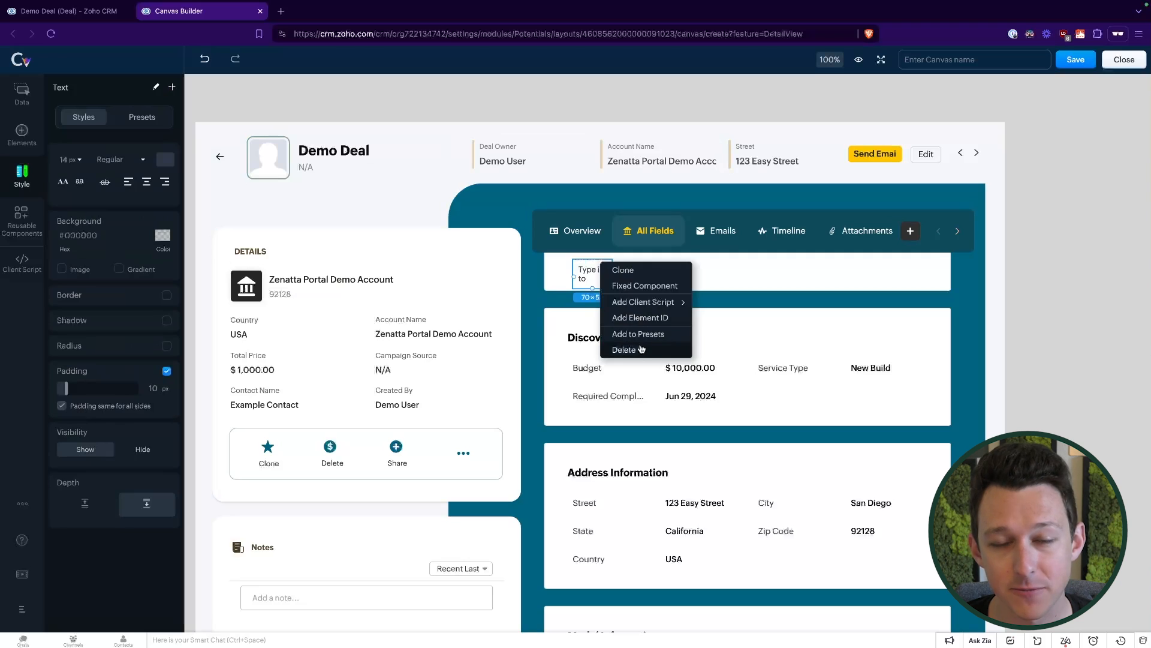
{"action": "left_click", "coordinate": [641, 349]}
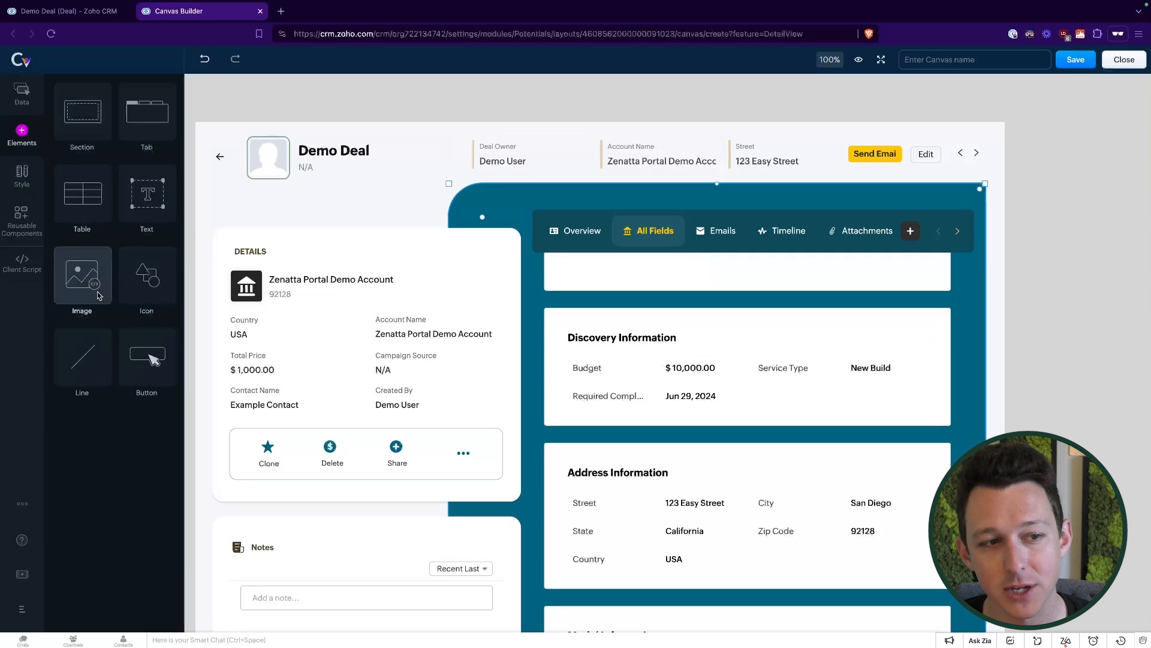
Add an Image element of 120 × 120 px to the upper corner of the Details card beside the account name.
{"action": "scroll", "coordinate": [417, 307], "scroll_direction": "up", "scroll_amount": 1}
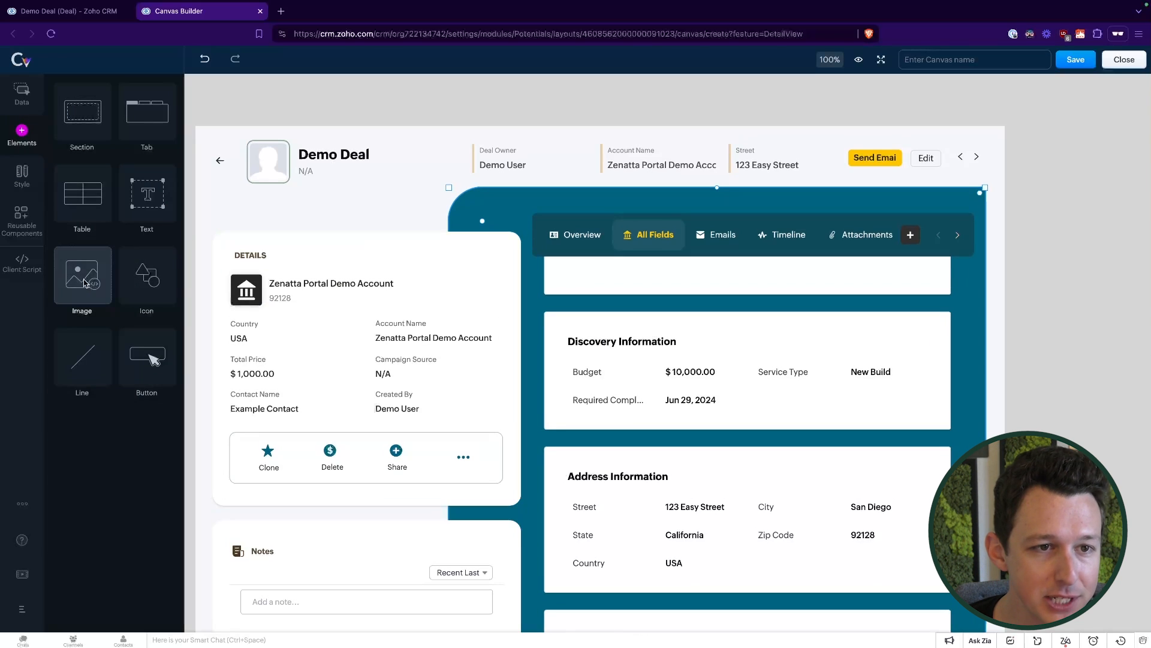
{"action": "left_click_drag", "start_coordinate": [84, 283], "coordinate": [432, 254]}
{"action": "left_click", "coordinate": [449, 282]}
{"action": "right_click", "coordinate": [448, 283]}
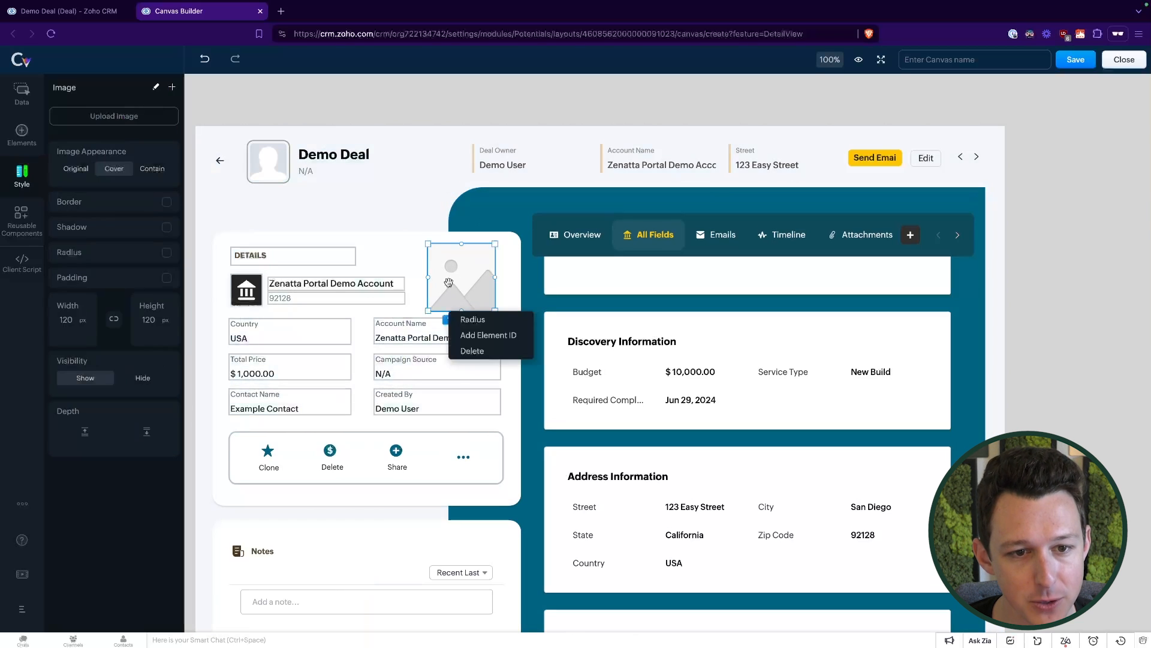
{"action": "left_click", "coordinate": [449, 283]}
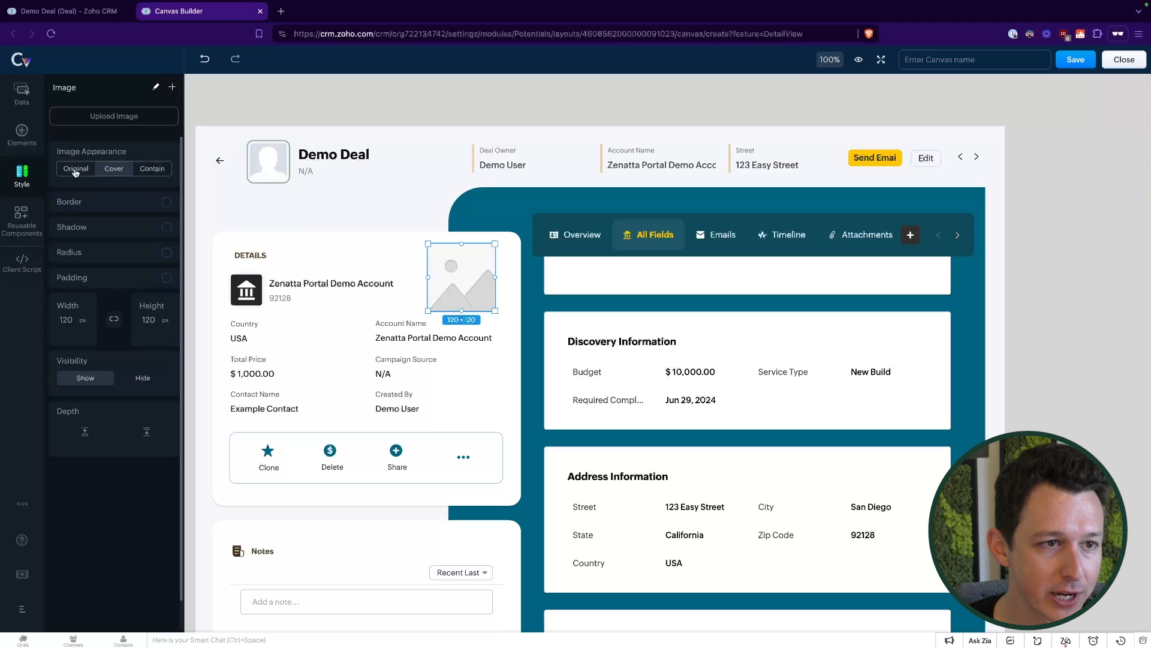
Look through the image element's upload, My Images and image URL sources, cancel the selection and delete the image element.
{"action": "left_click", "coordinate": [114, 116]}
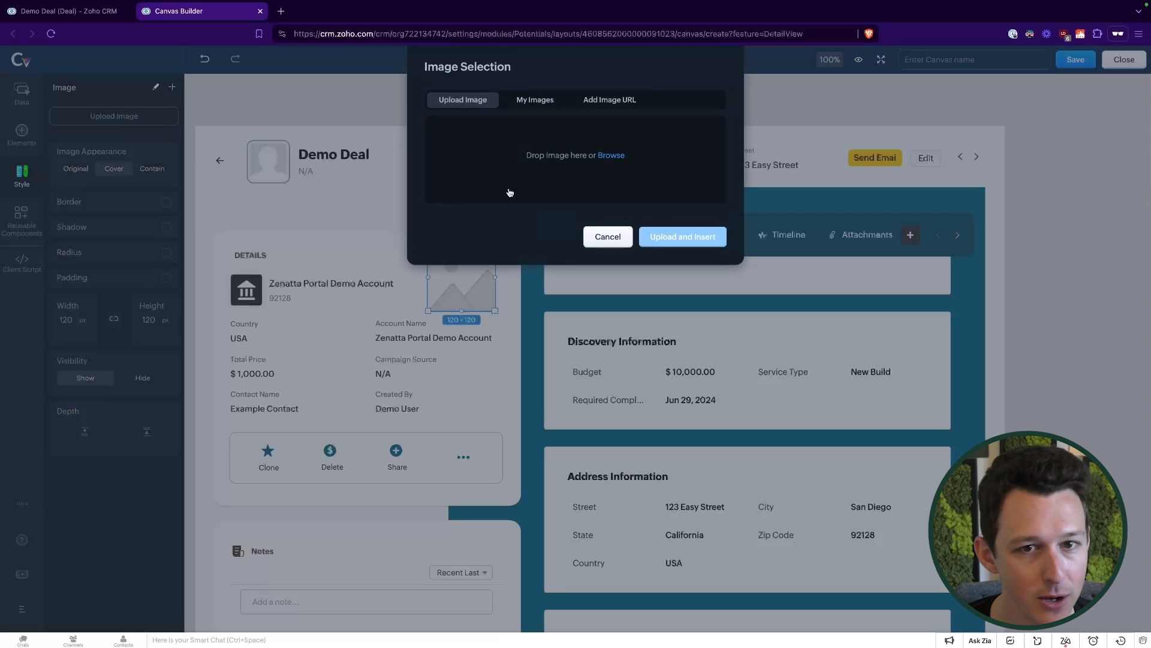
{"action": "left_click", "coordinate": [521, 100]}
{"action": "left_click", "coordinate": [609, 100]}
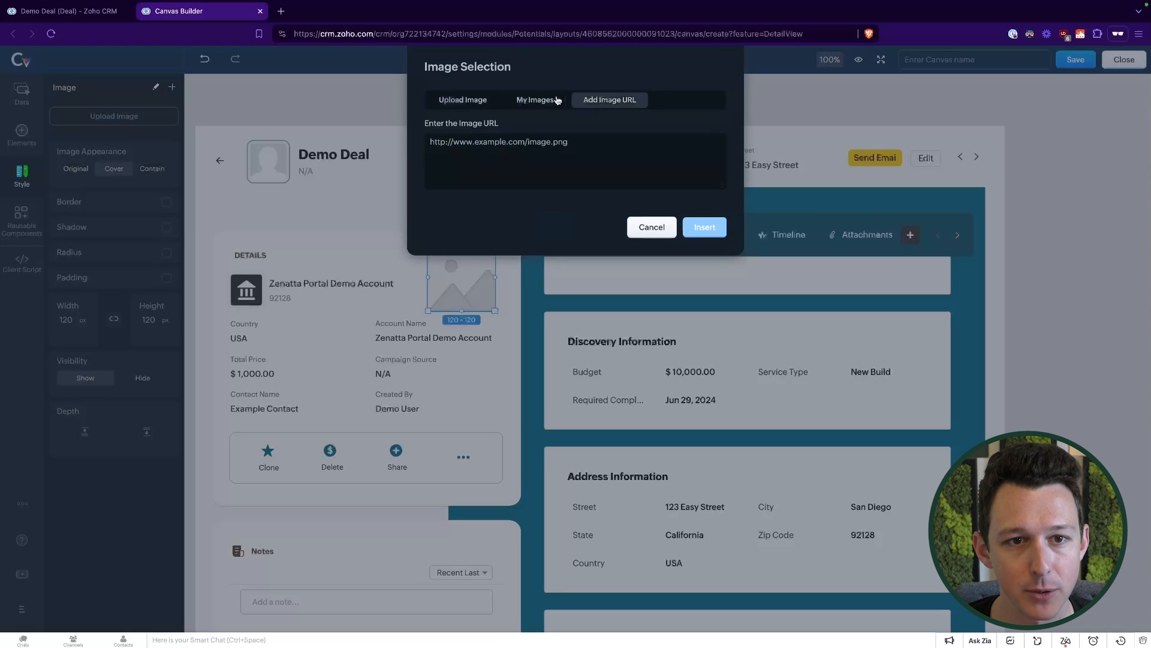
{"action": "left_click", "coordinate": [647, 227]}
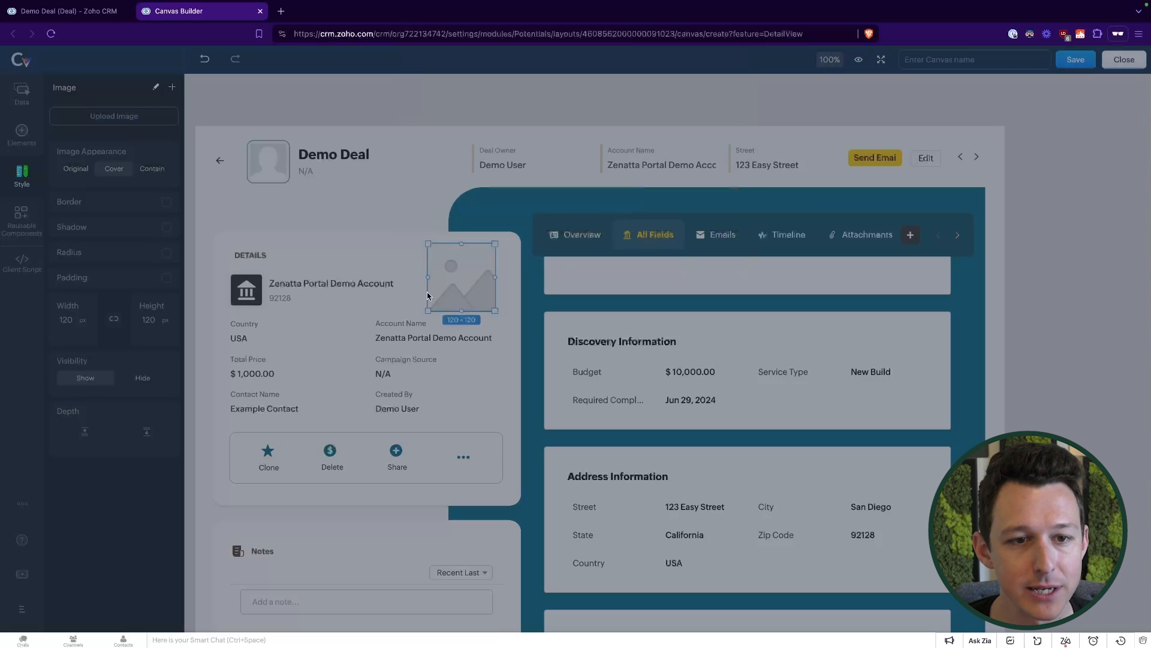
{"action": "key", "text": "Delete"}
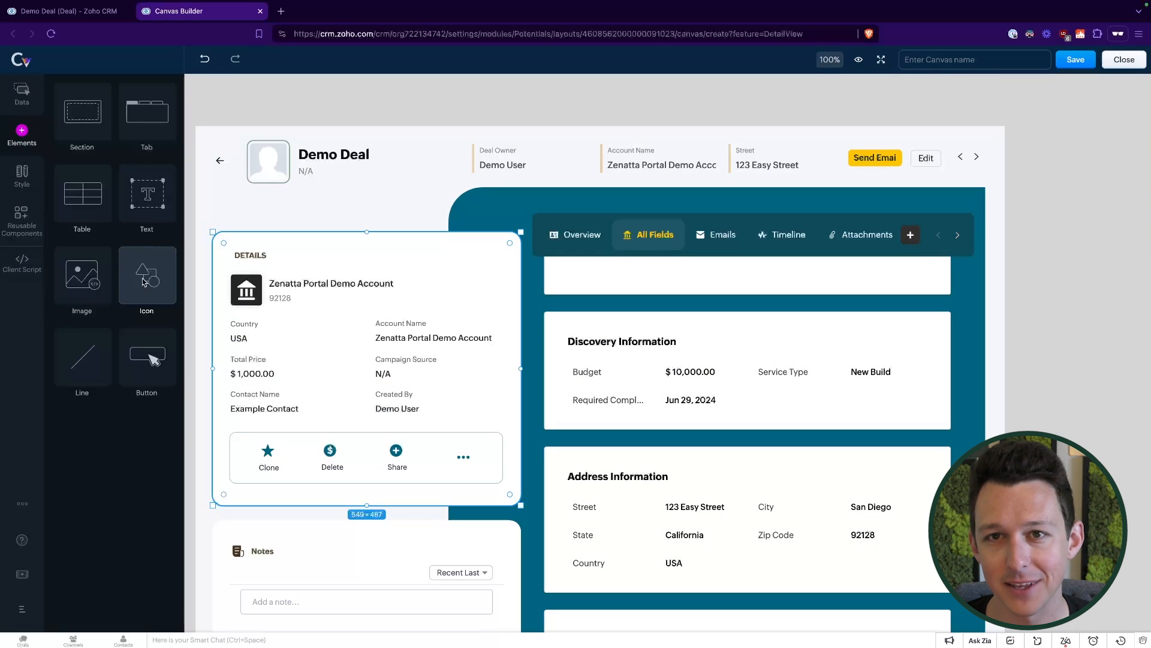
Add a banknote icon to Discovery Information and align it directly before the Budget label.
{"action": "left_click_drag", "start_coordinate": [139, 272], "coordinate": [563, 390]}
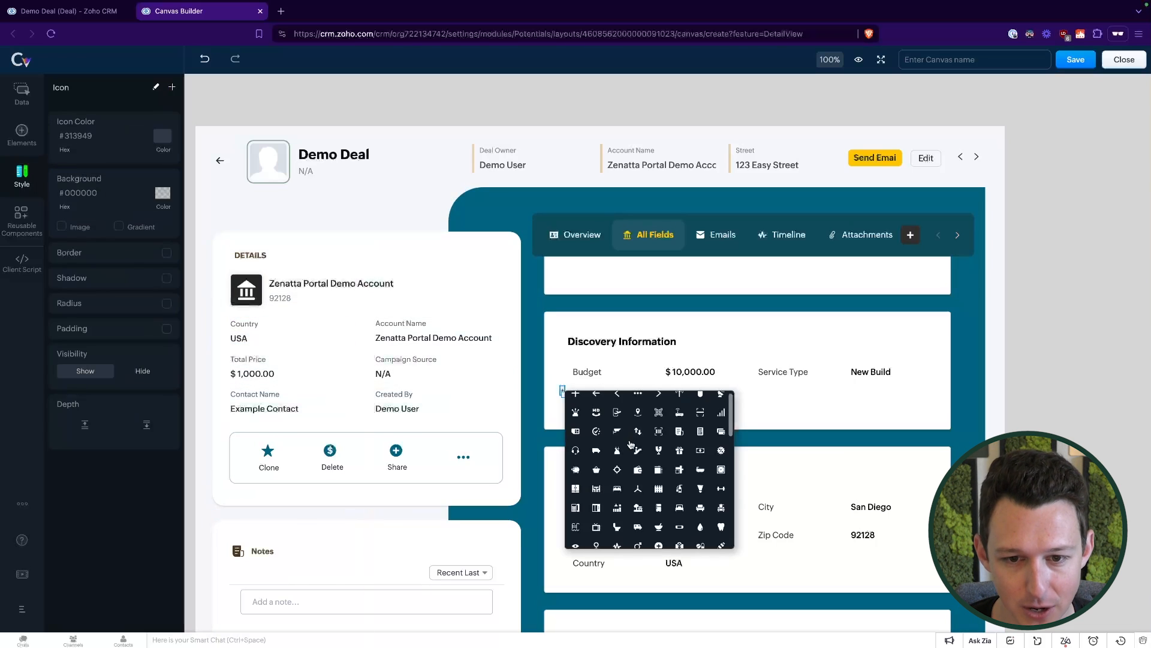
{"action": "left_click", "coordinate": [703, 455]}
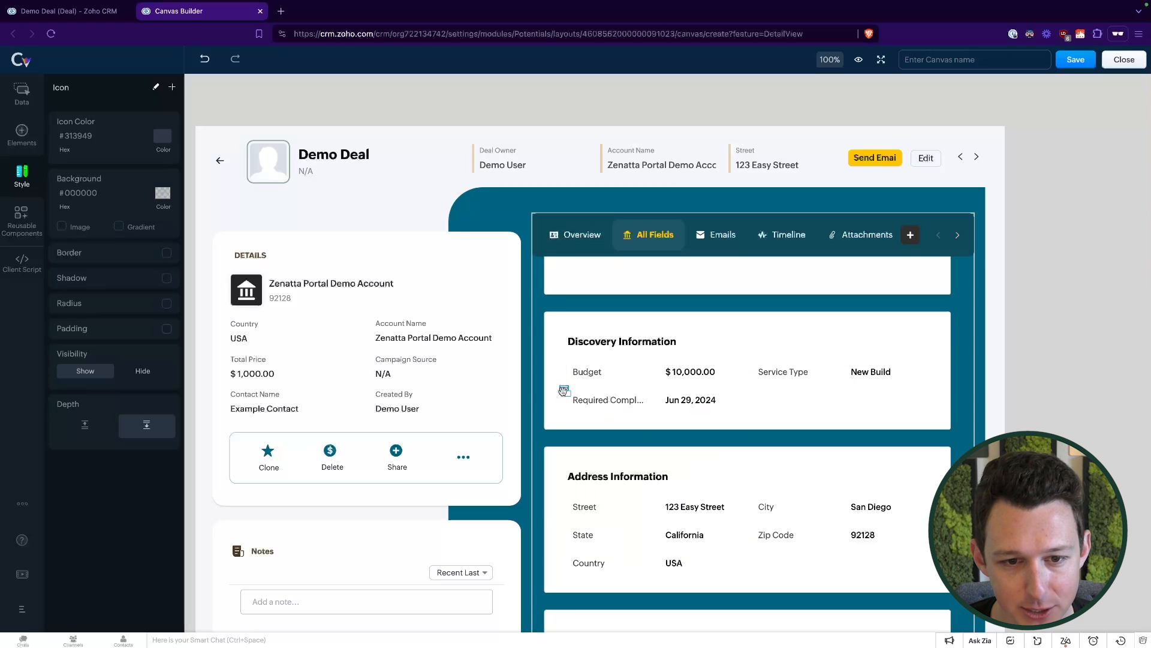
{"action": "left_click_drag", "start_coordinate": [563, 389], "coordinate": [562, 374]}
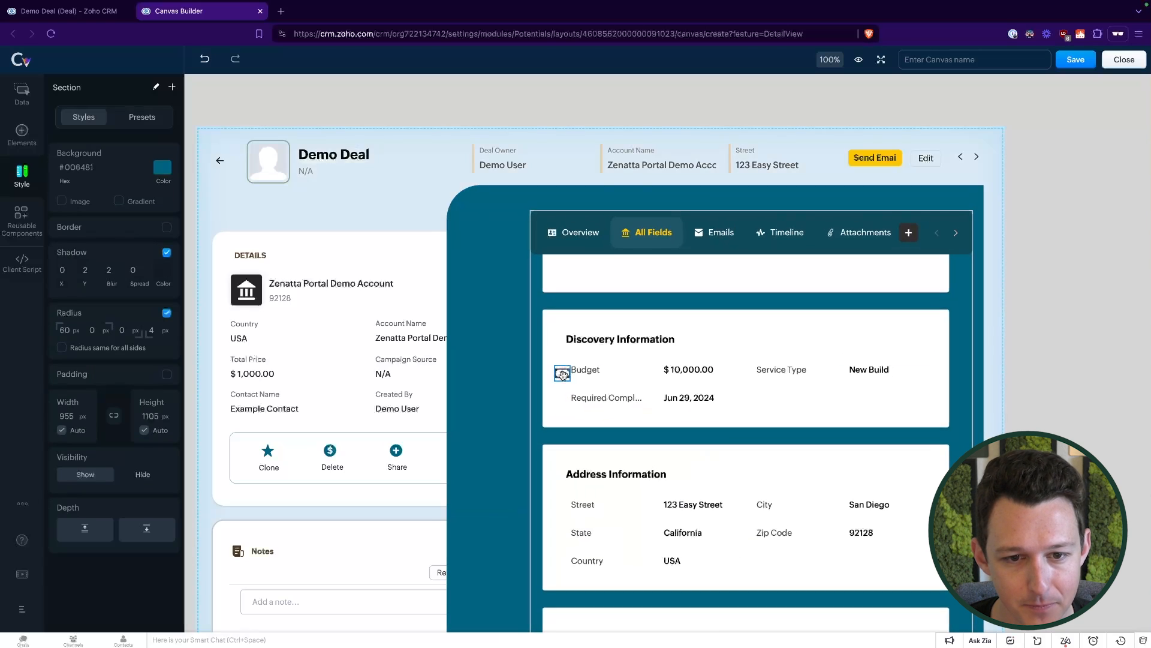
{"action": "left_click", "coordinate": [566, 376]}
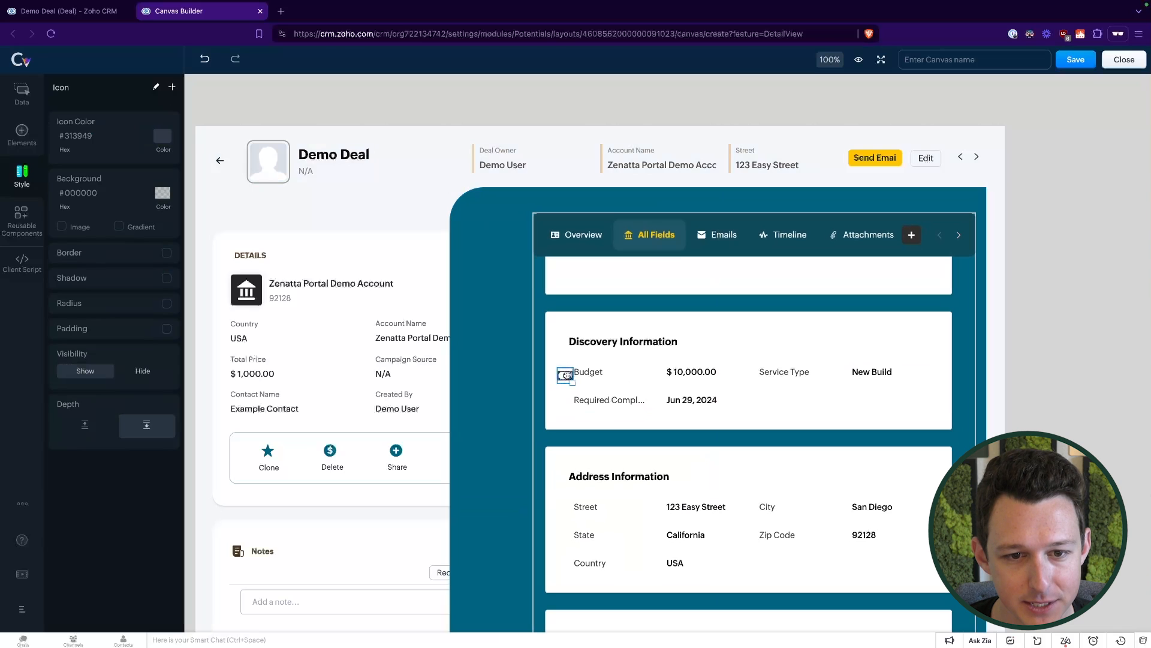
{"action": "left_click_drag", "start_coordinate": [568, 376], "coordinate": [565, 372]}
{"action": "left_click", "coordinate": [447, 108]}
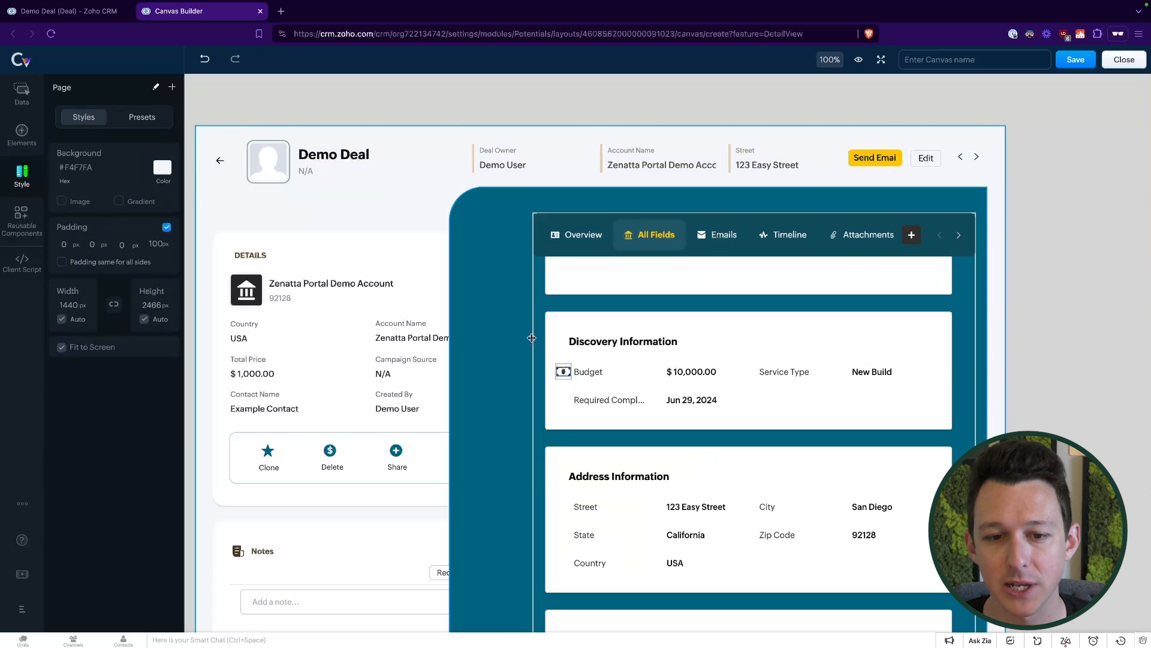
{"action": "left_click", "coordinate": [564, 373]}
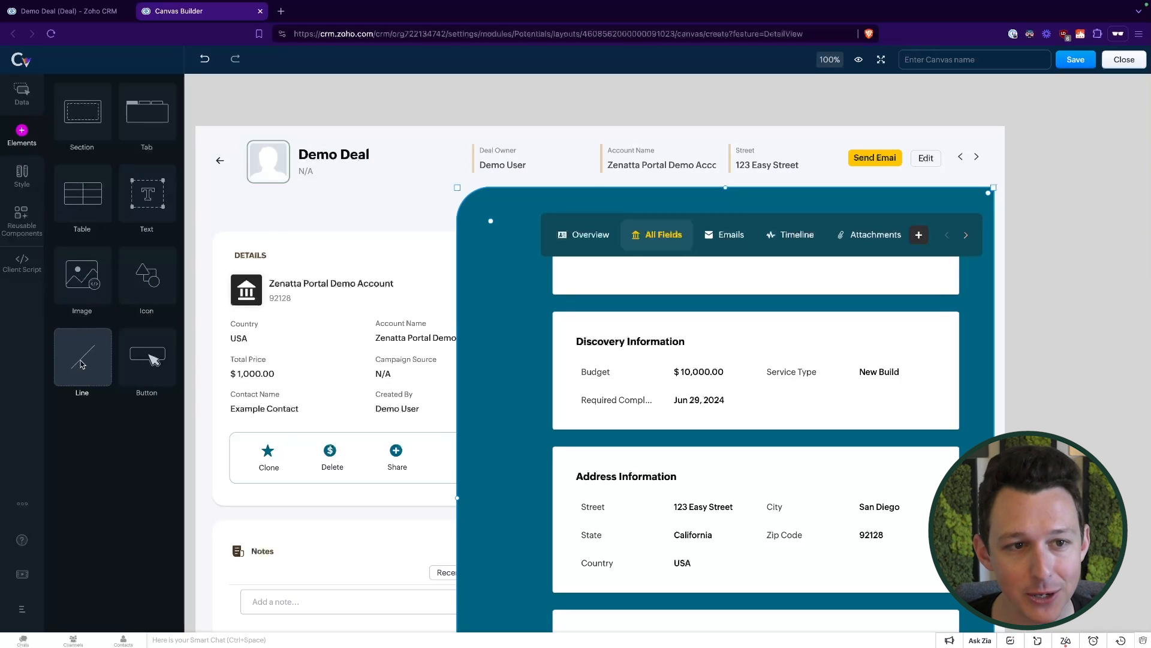
Add a Button element of about 89 × 31 px beside the heading of the Details card.
{"action": "left_click_drag", "start_coordinate": [82, 364], "coordinate": [452, 197]}
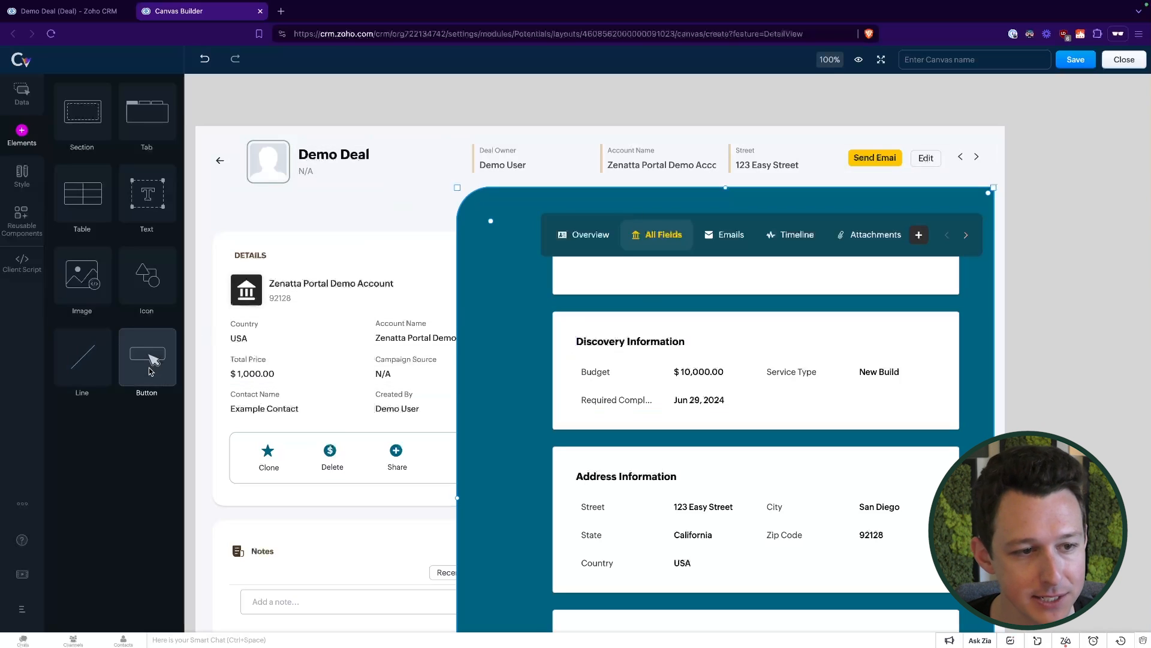
{"action": "left_click_drag", "start_coordinate": [137, 360], "coordinate": [422, 254]}
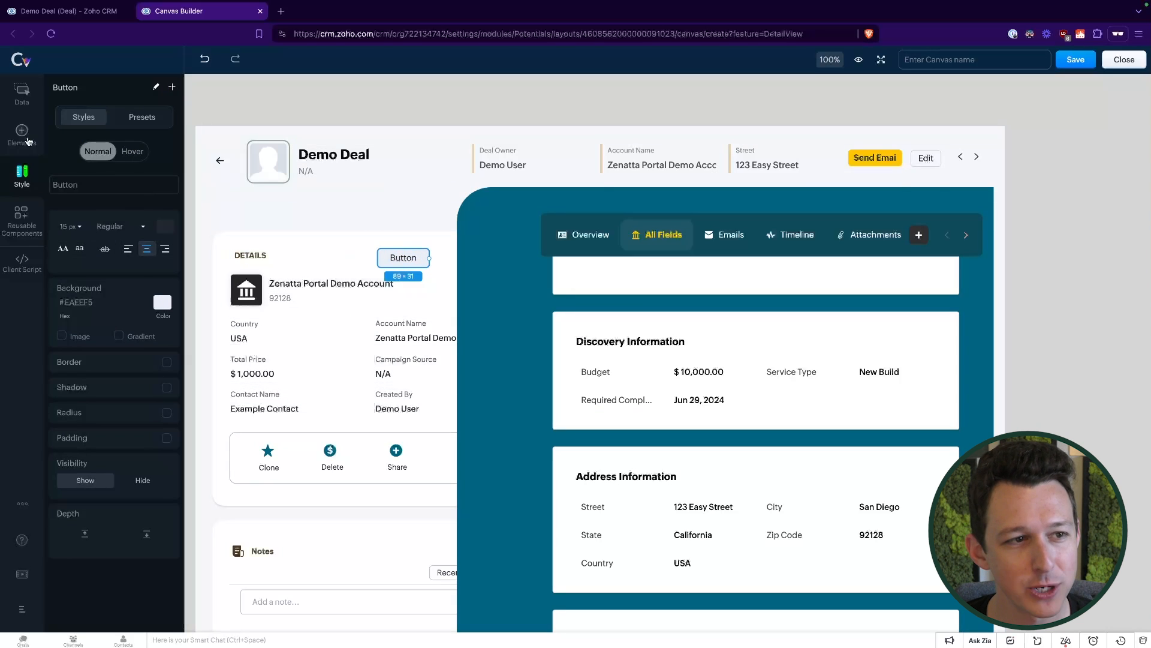
{"action": "left_click", "coordinate": [28, 141]}
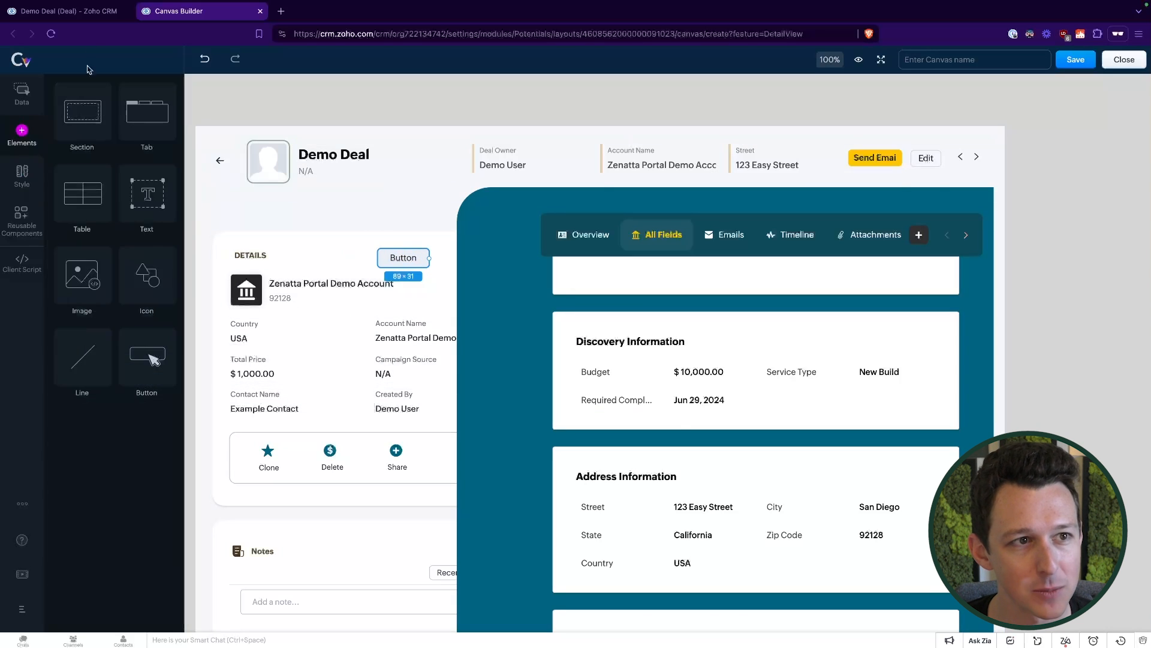
Check the custom button list beside Send Proposal on the Demo Deal record and return to the Canvas Builder.
{"action": "left_click", "coordinate": [69, 11]}
{"action": "left_click", "coordinate": [1050, 102]}
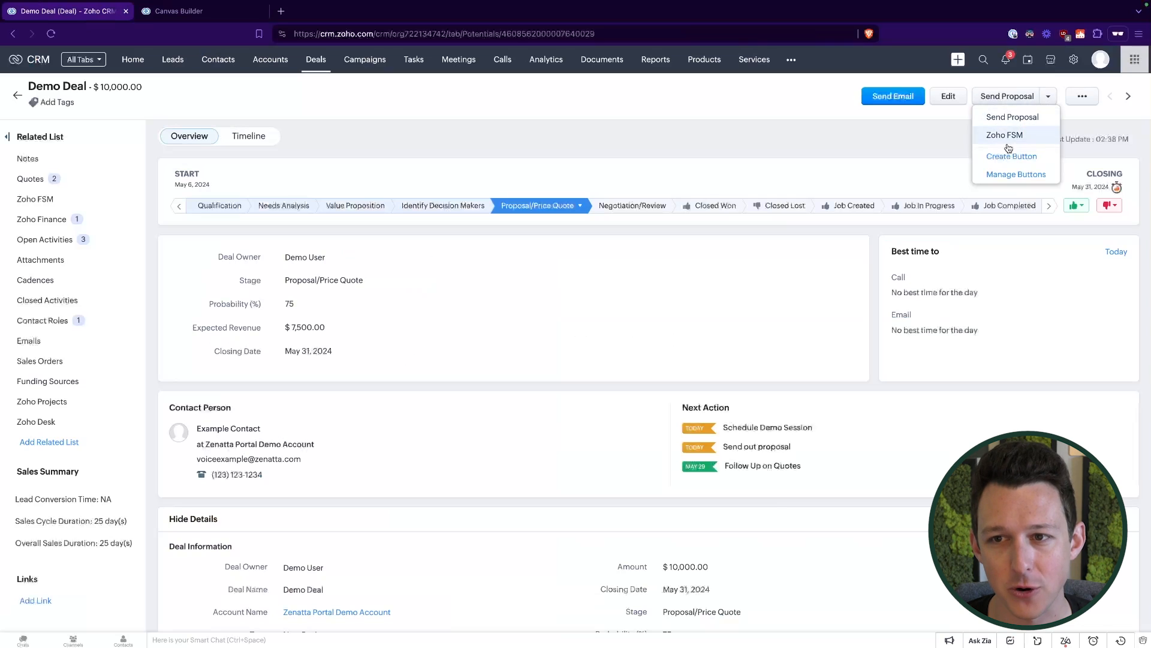
{"action": "left_click", "coordinate": [209, 18]}
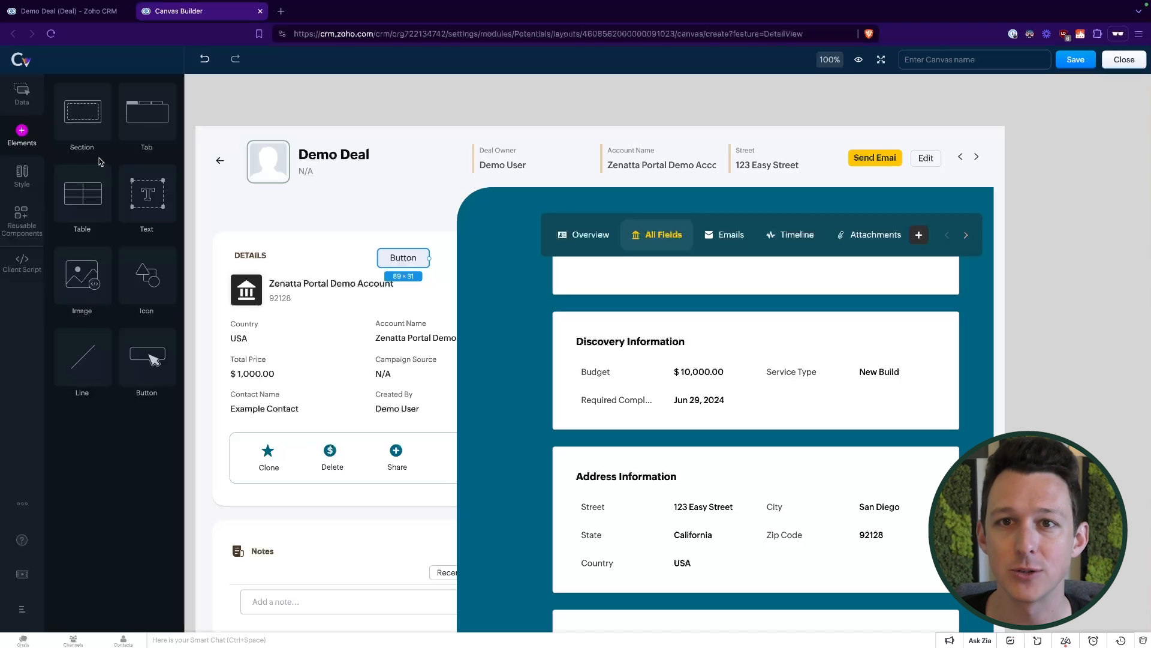
{"action": "left_click", "coordinate": [69, 16]}
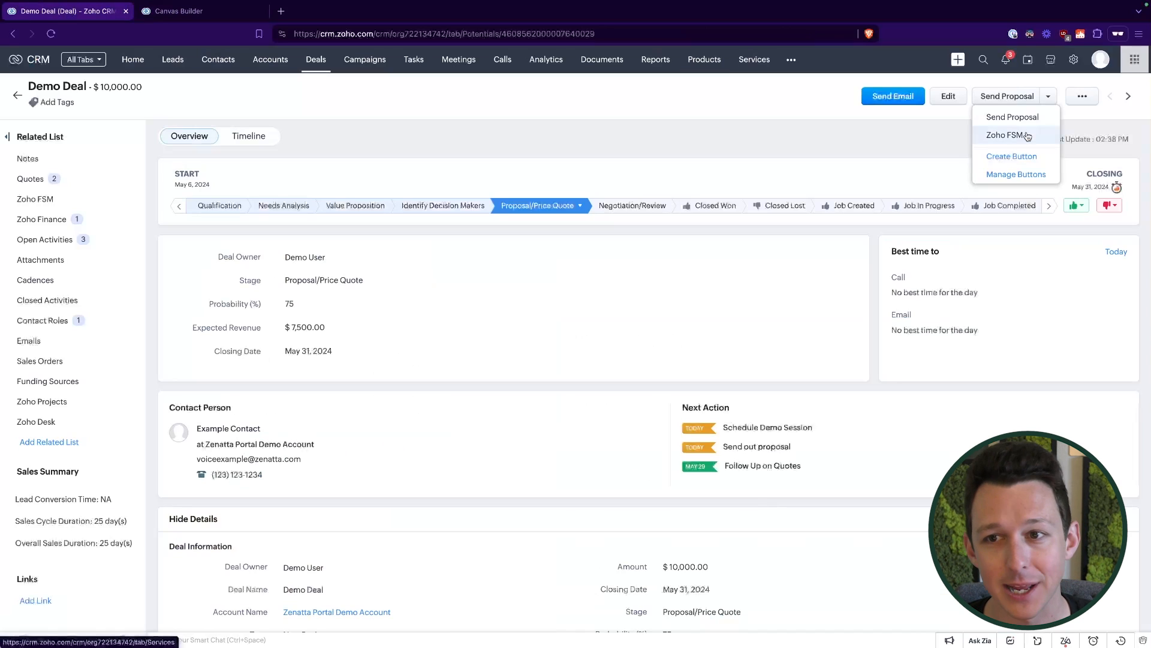
{"action": "left_click", "coordinate": [218, 16]}
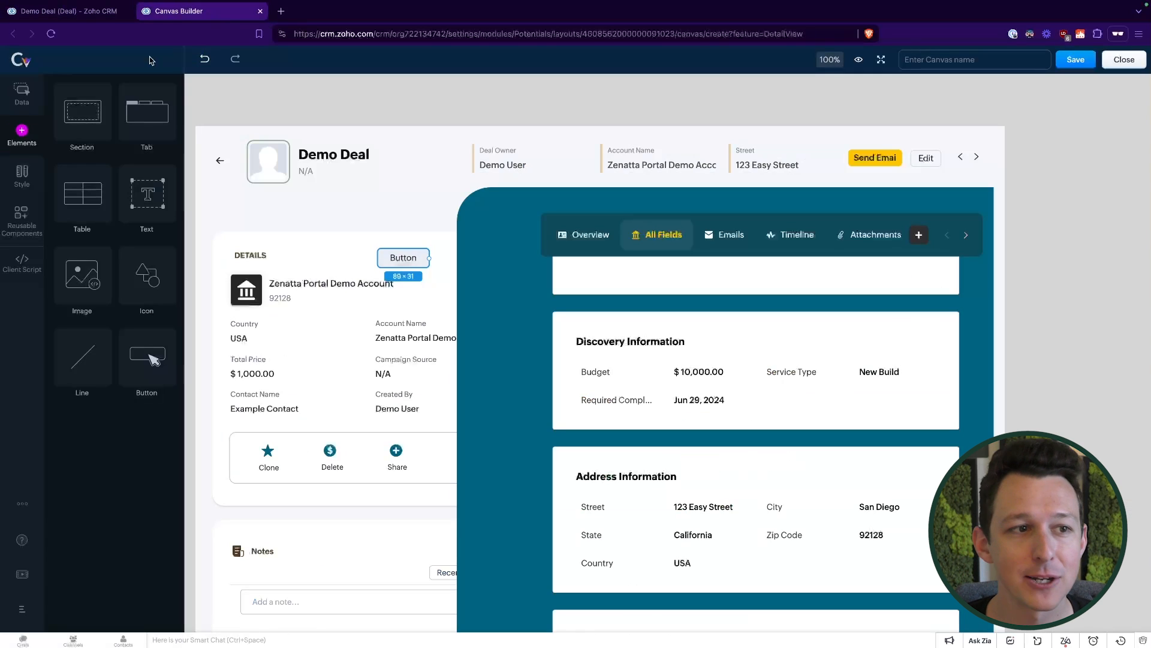
Show the CRM's custom buttons available as canvas data.
{"action": "left_click", "coordinate": [21, 95]}
{"action": "left_click", "coordinate": [60, 157]}
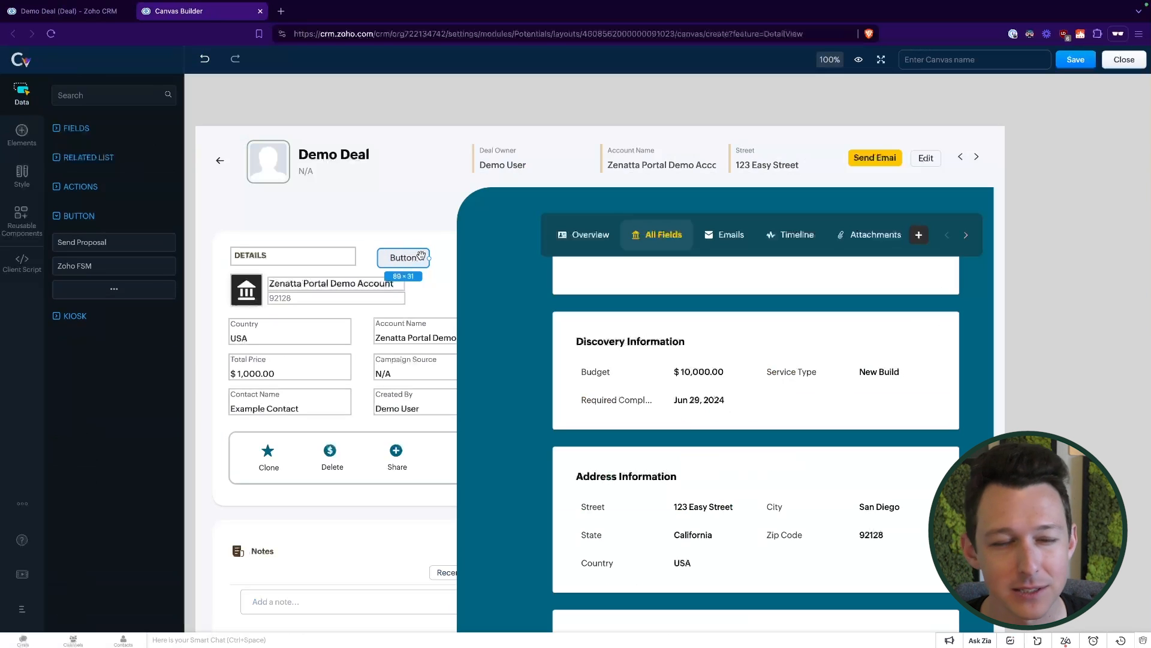
Remove the Button element from the Details card and show the available canvas elements.
{"action": "key", "text": "Delete"}
{"action": "left_click", "coordinate": [18, 135]}
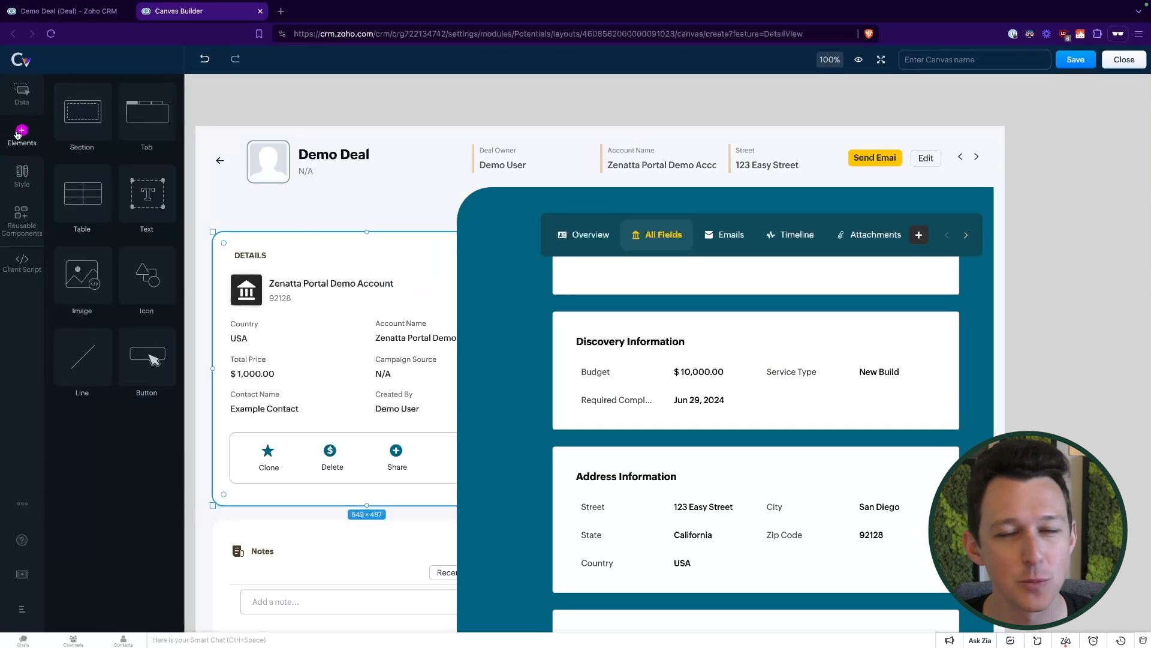
Examine the style settings of the teal section, the page, the Details card and the tab names.
{"action": "left_click", "coordinate": [517, 243]}
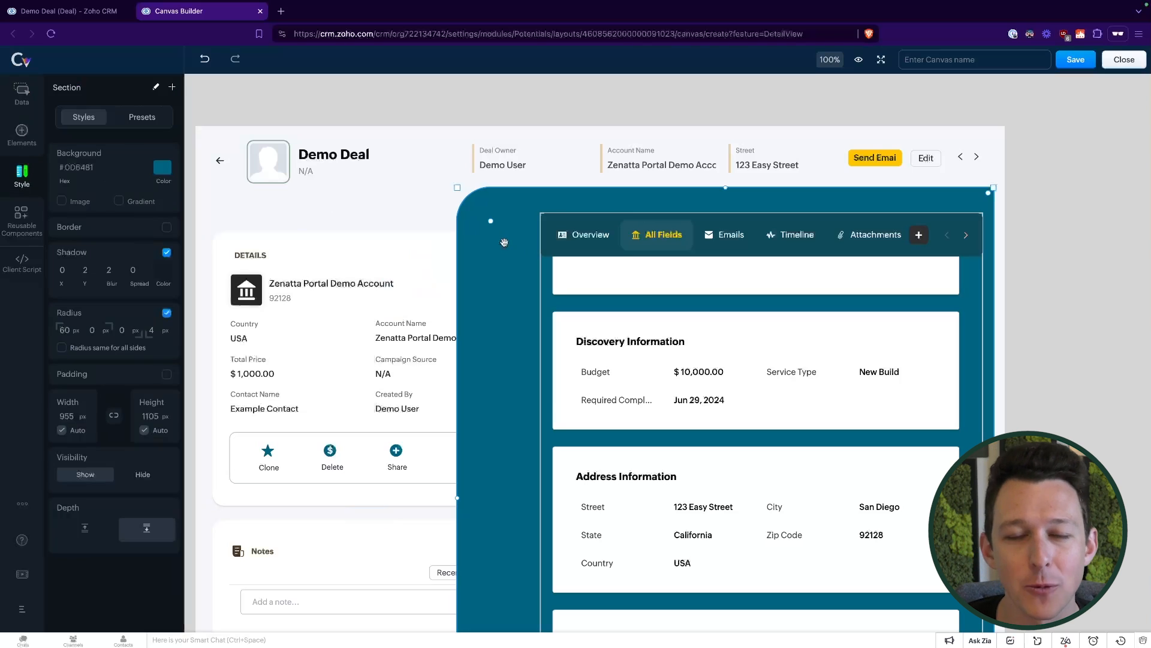
{"action": "right_click", "coordinate": [503, 242]}
{"action": "left_click", "coordinate": [420, 124]}
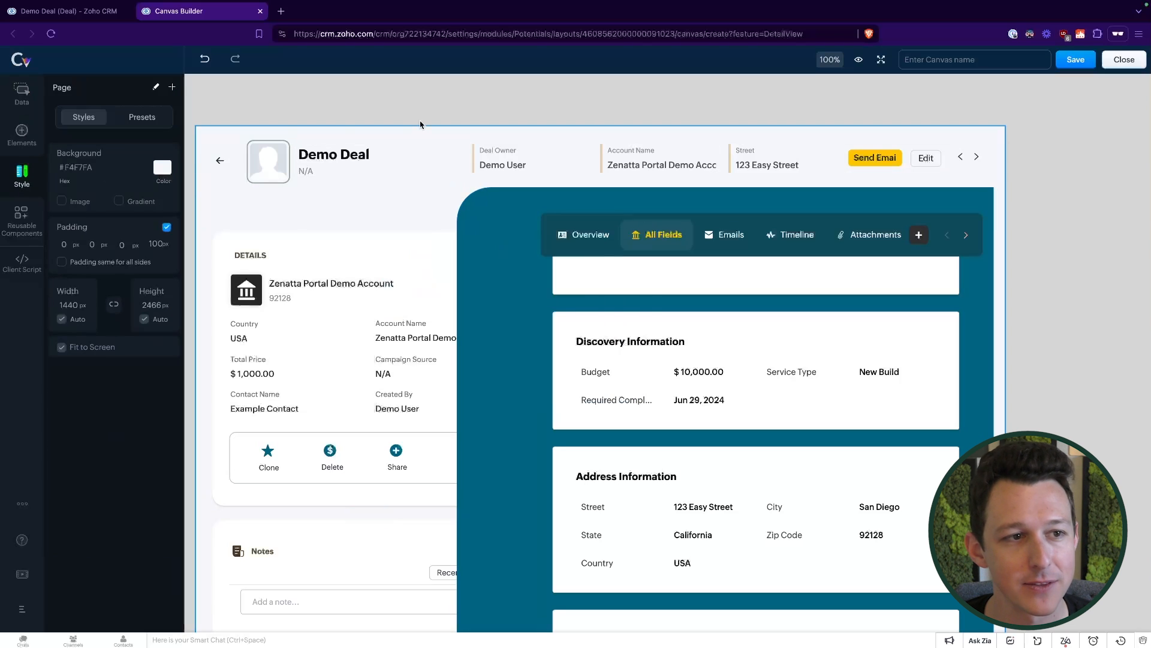
{"action": "left_click", "coordinate": [16, 89]}
{"action": "left_click", "coordinate": [30, 183]}
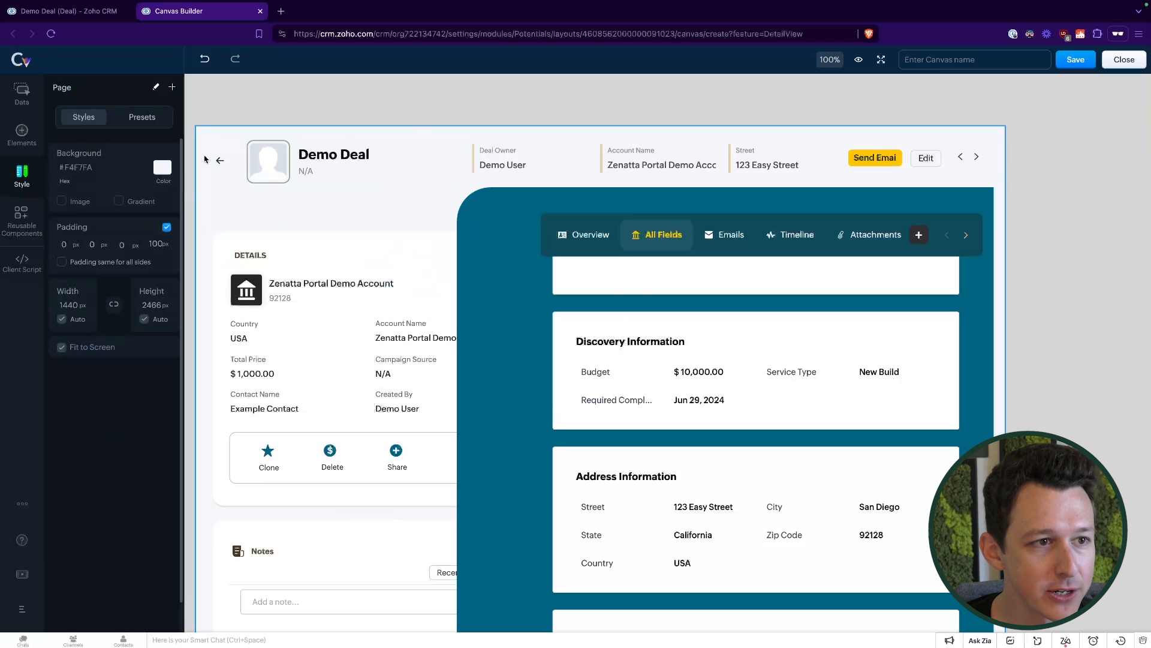
{"action": "left_click", "coordinate": [235, 281]}
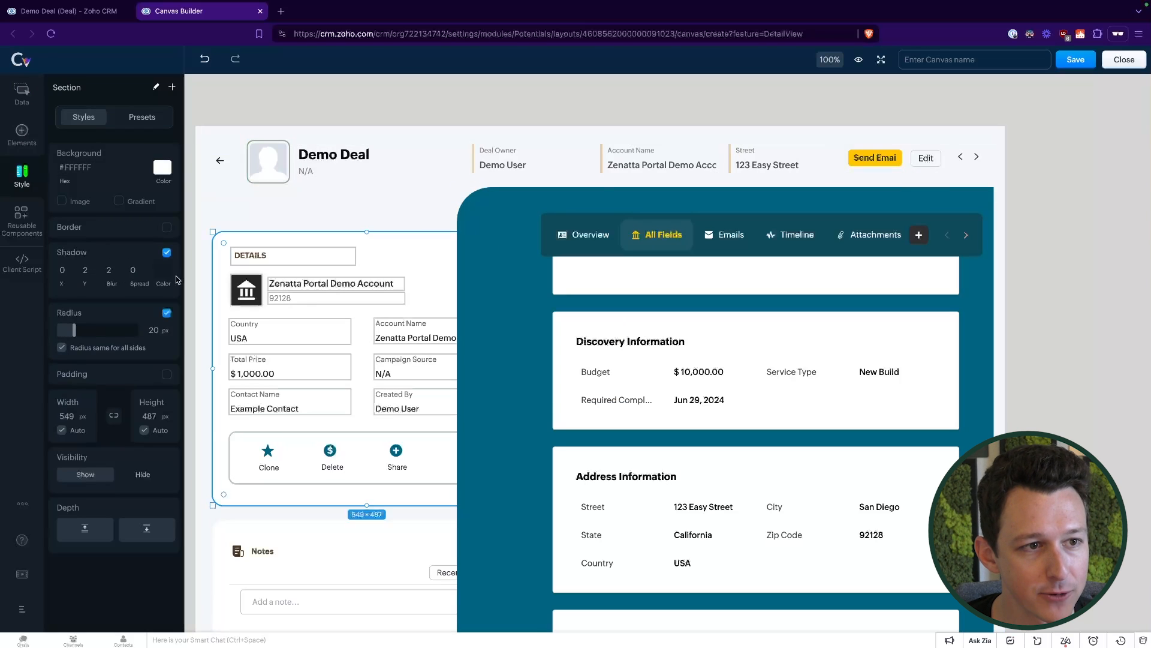
{"action": "left_click", "coordinate": [595, 236]}
{"action": "left_click", "coordinate": [664, 235]}
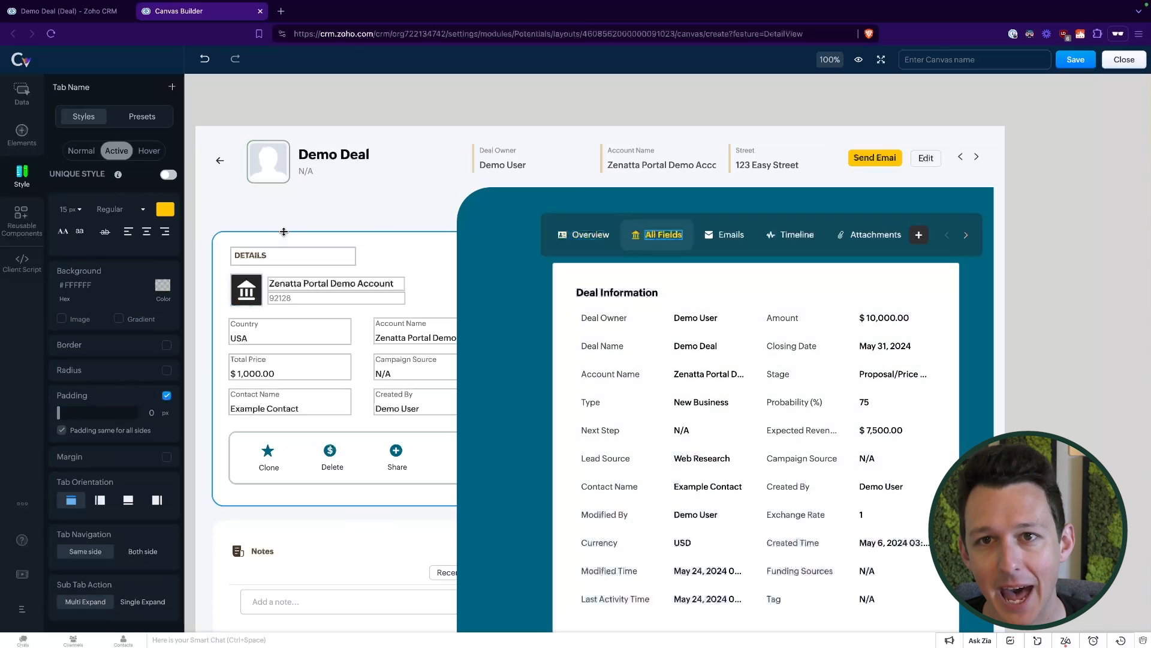
Examine the reusable components, covering both the ready-made gallery and the custom collection.
{"action": "left_click", "coordinate": [23, 220]}
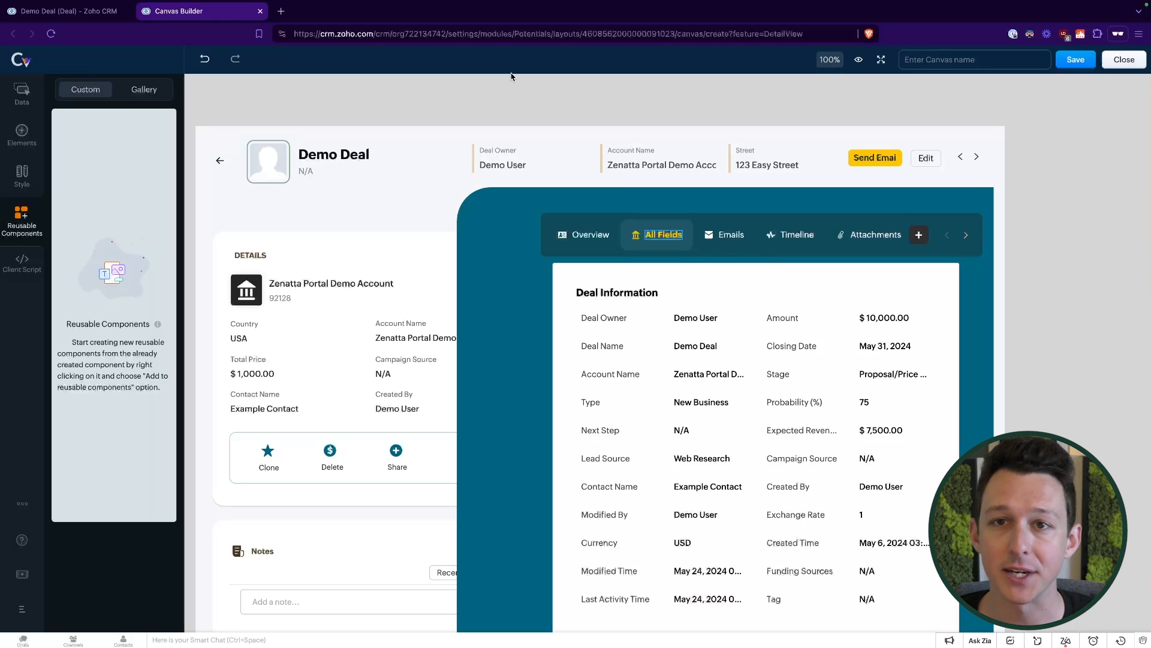
{"action": "left_click", "coordinate": [141, 85]}
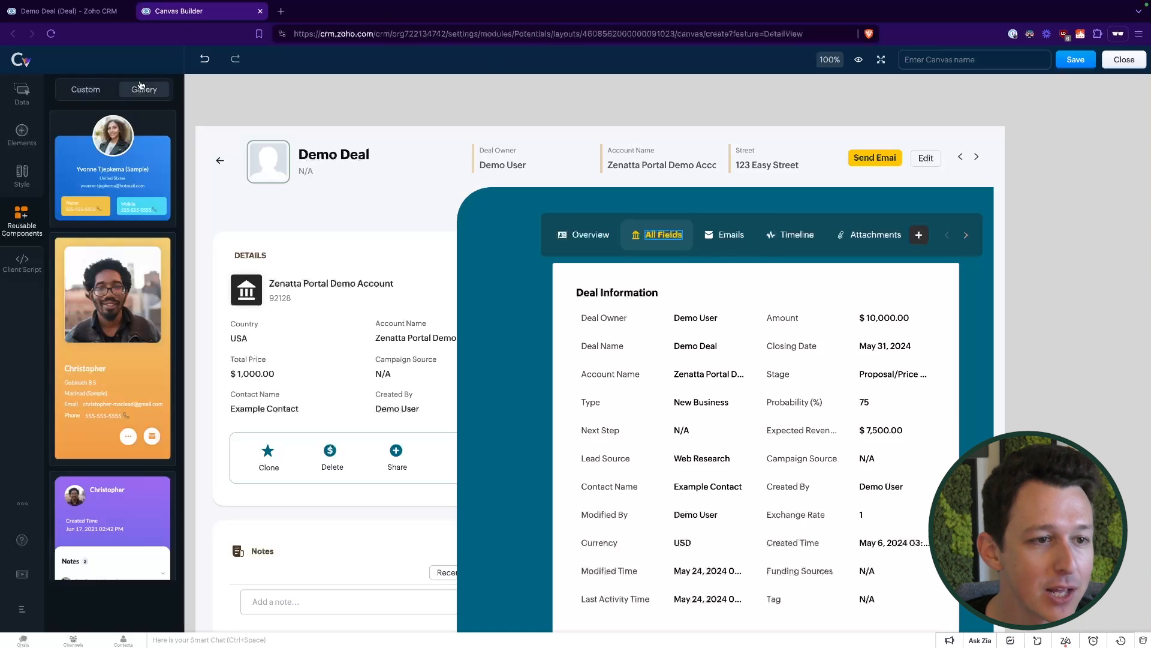
{"action": "scroll", "coordinate": [101, 236], "scroll_direction": "down", "scroll_amount": 5}
{"action": "scroll", "coordinate": [100, 237], "scroll_direction": "down", "scroll_amount": 5}
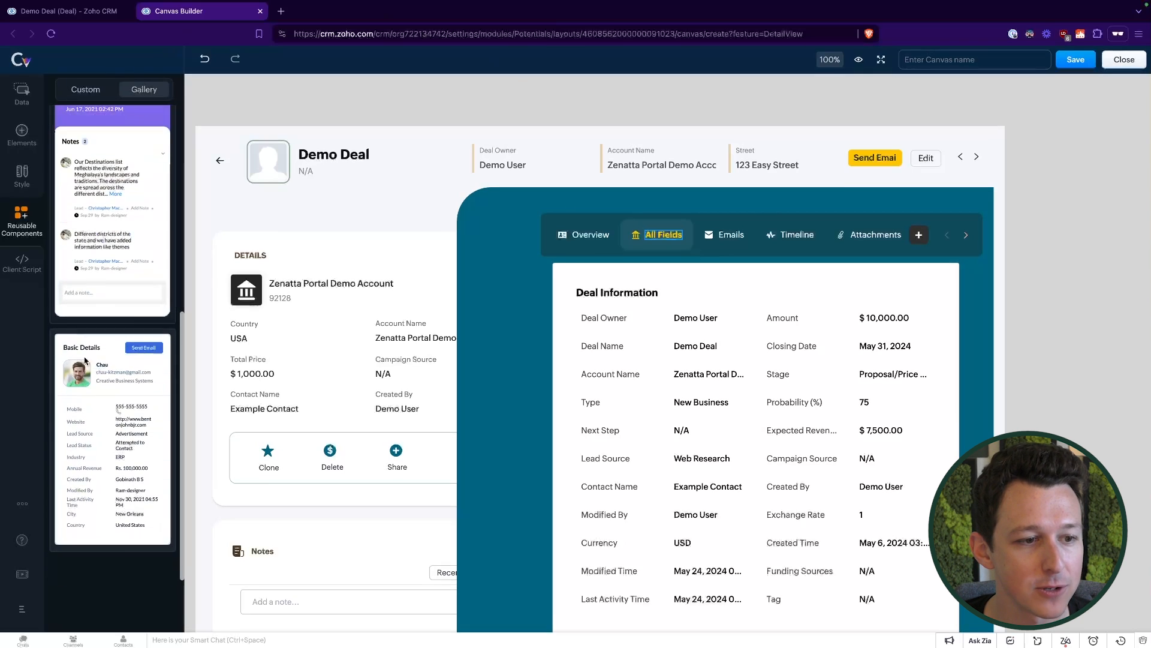
{"action": "scroll", "coordinate": [125, 275], "scroll_direction": "up", "scroll_amount": 5}
{"action": "scroll", "coordinate": [124, 275], "scroll_direction": "up", "scroll_amount": 3}
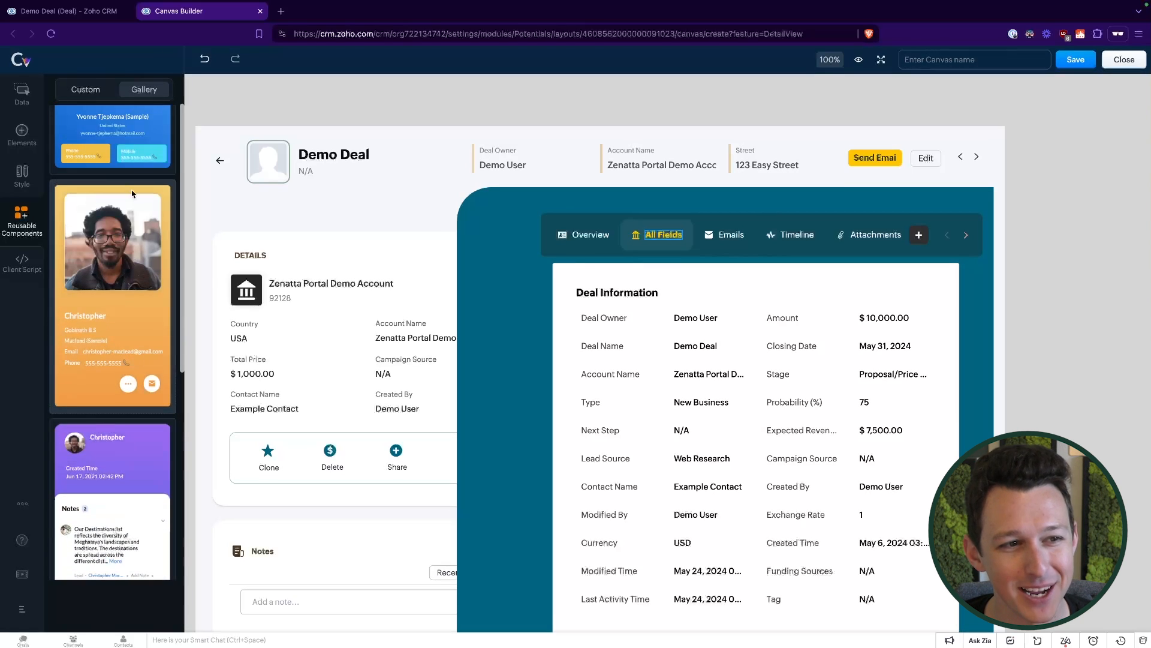
{"action": "scroll", "coordinate": [127, 255], "scroll_direction": "up", "scroll_amount": 2}
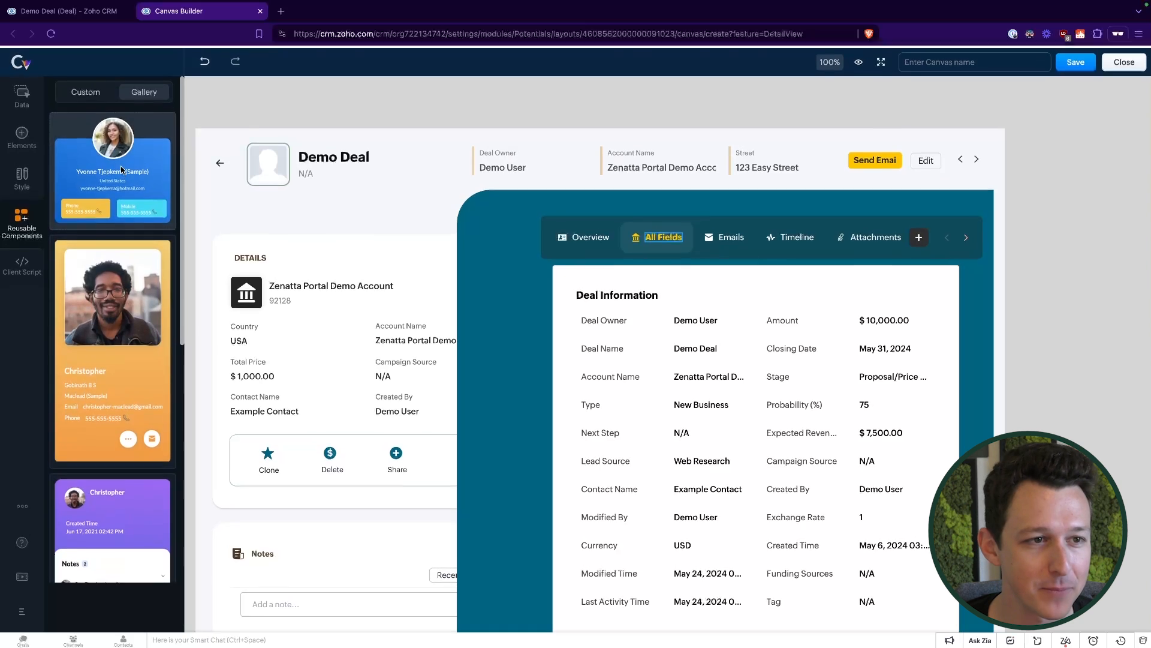
{"action": "left_click", "coordinate": [92, 89]}
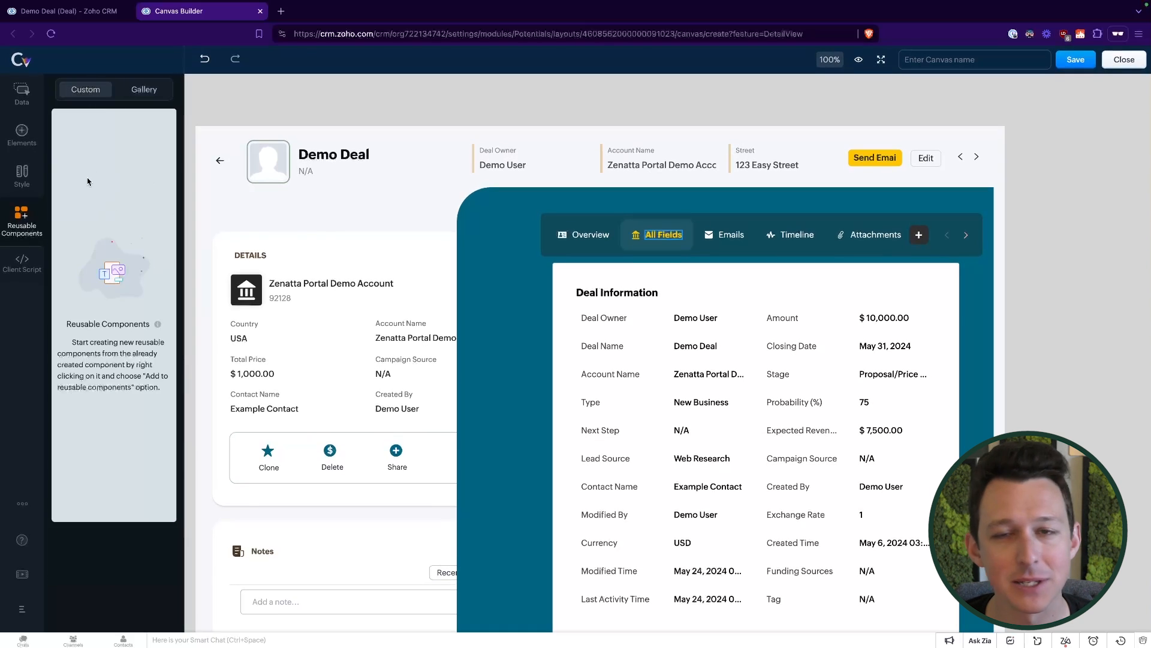
{"action": "left_click", "coordinate": [28, 269]}
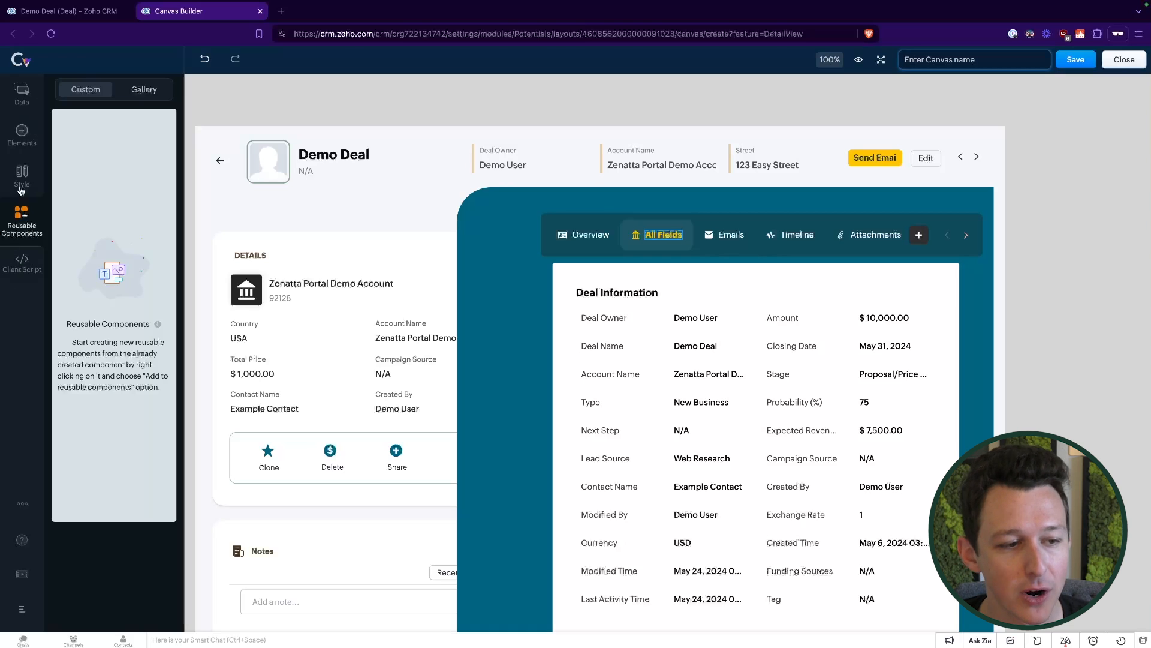
Send the teal section to the back so that it lies behind the Details card.
{"action": "left_click", "coordinate": [24, 90]}
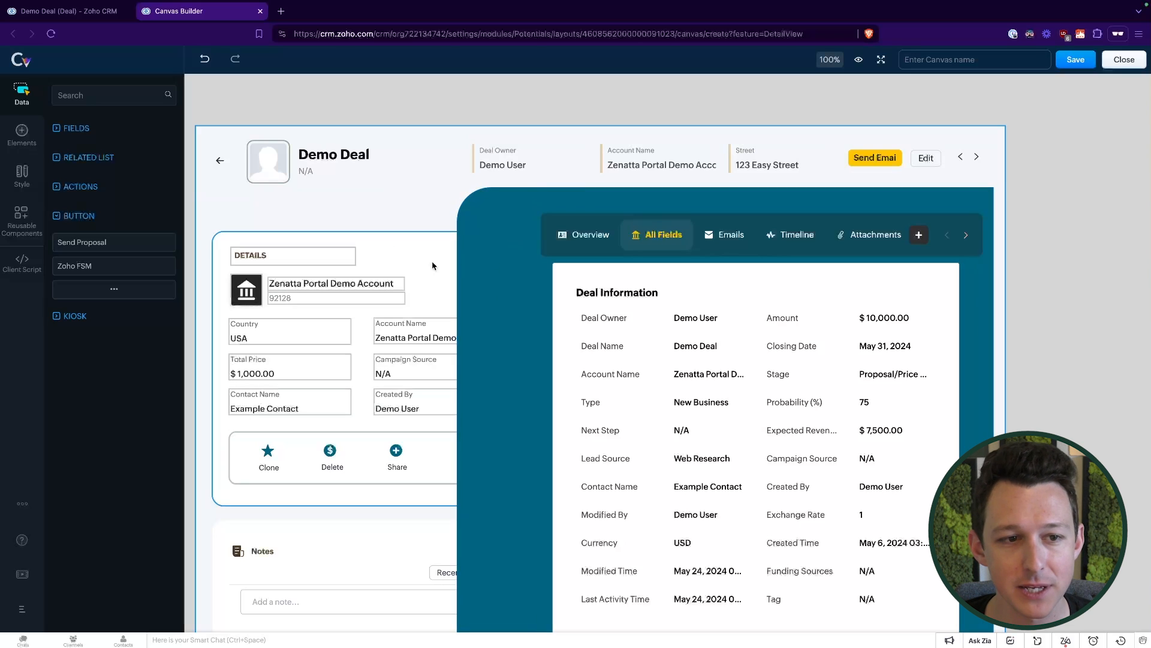
{"action": "left_click", "coordinate": [495, 250]}
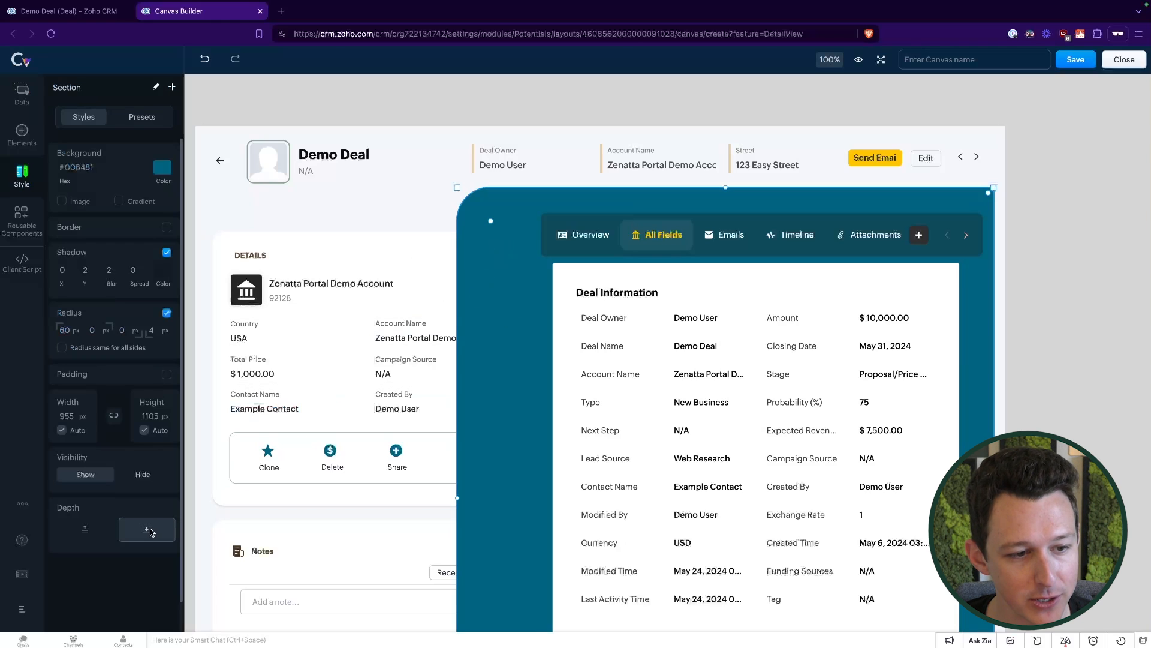
{"action": "left_click", "coordinate": [92, 531]}
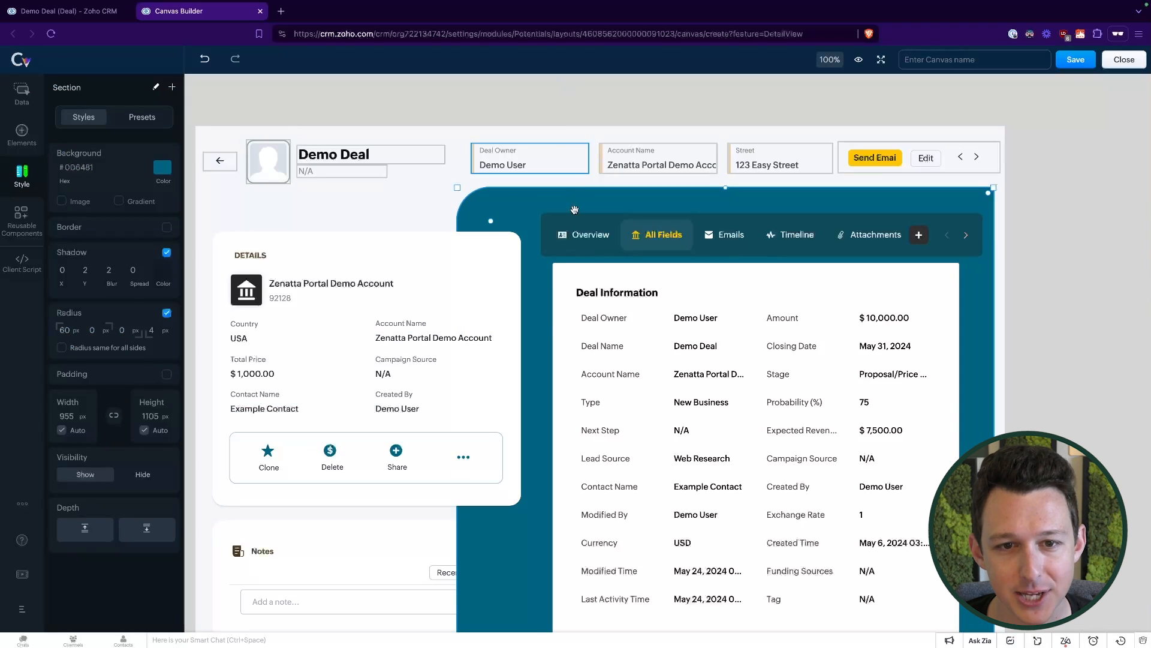
Show the Overview tab's content and bring the Notes card in front of the teal section.
{"action": "left_click", "coordinate": [591, 234]}
{"action": "left_click", "coordinate": [580, 96]}
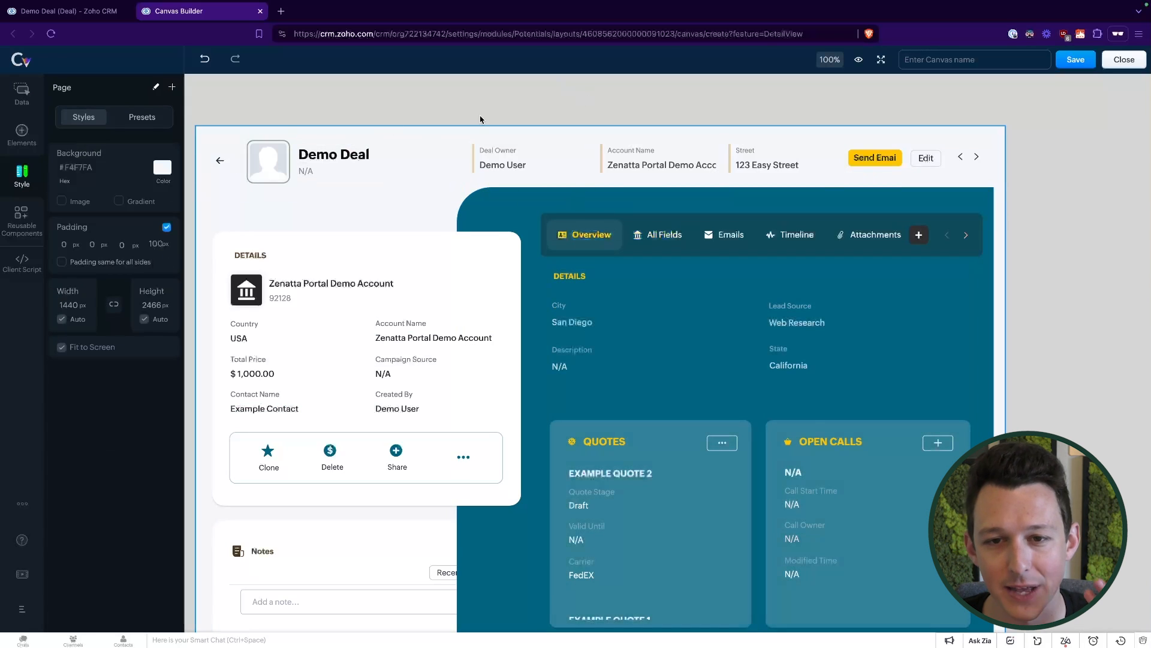
{"action": "left_click", "coordinate": [22, 93]}
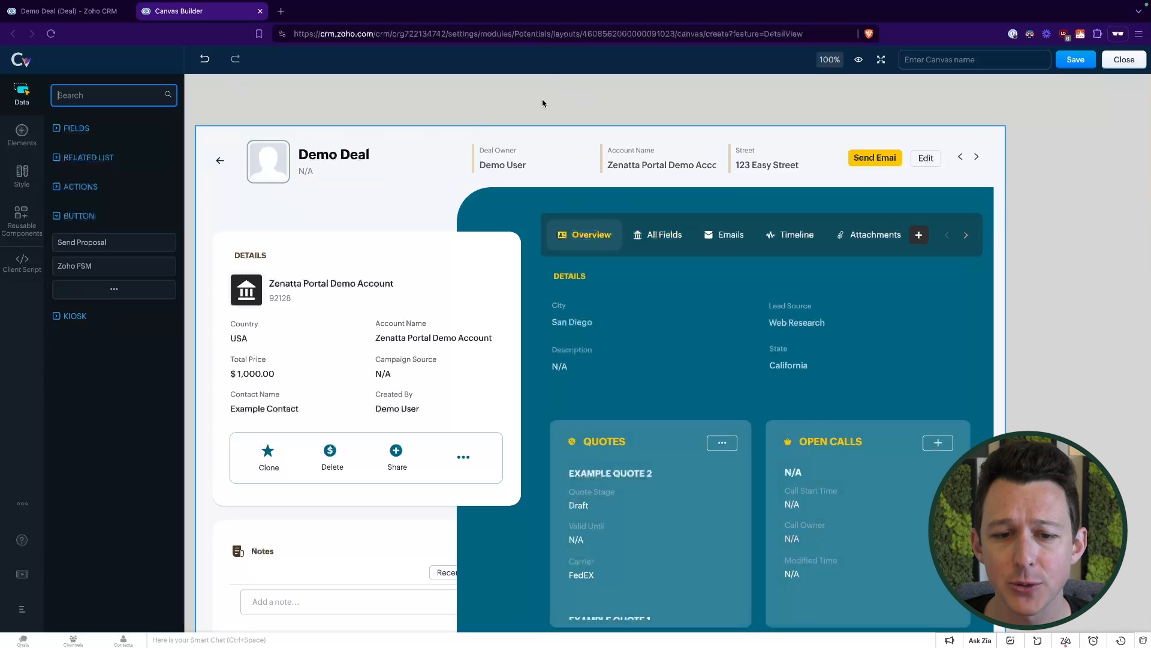
{"action": "left_click", "coordinate": [390, 534]}
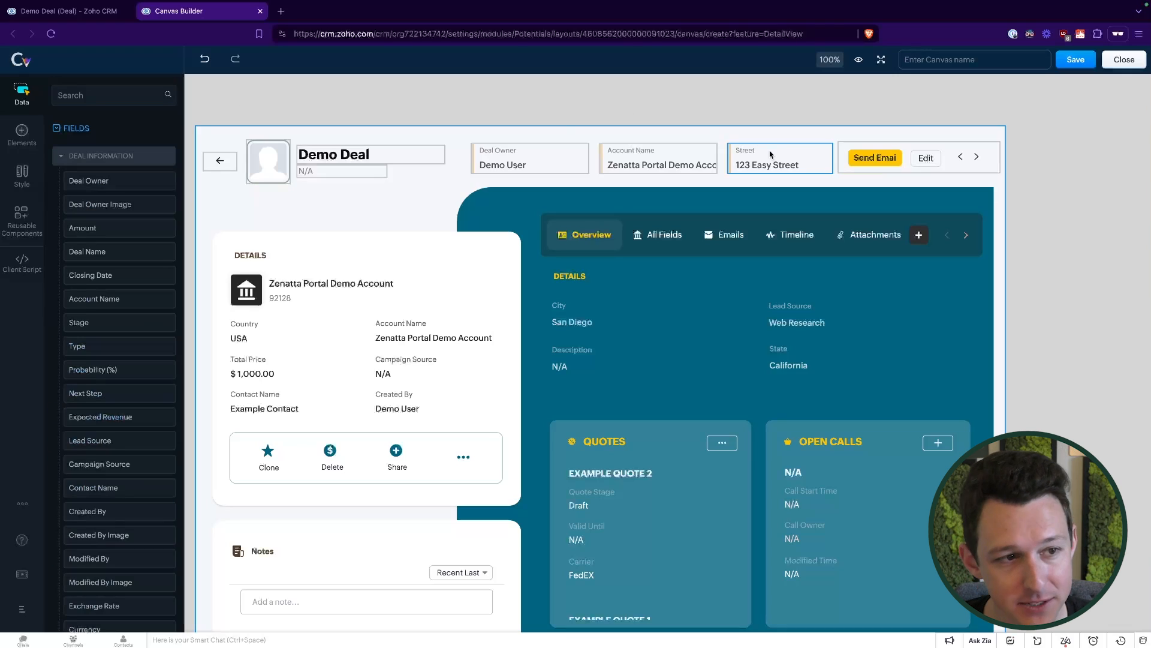
Place the Contact Name field on the canvas between the Demo Deal heading and the Details card.
{"action": "scroll", "coordinate": [148, 241], "scroll_direction": "down", "scroll_amount": 3}
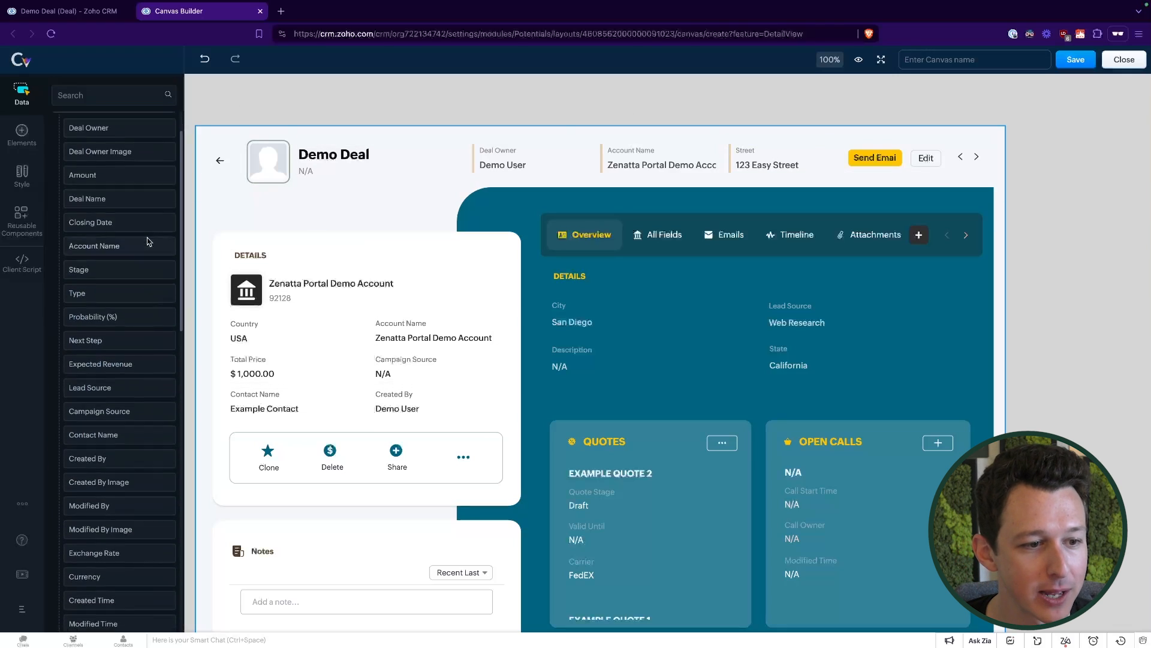
{"action": "left_click_drag", "start_coordinate": [96, 331], "coordinate": [249, 240]}
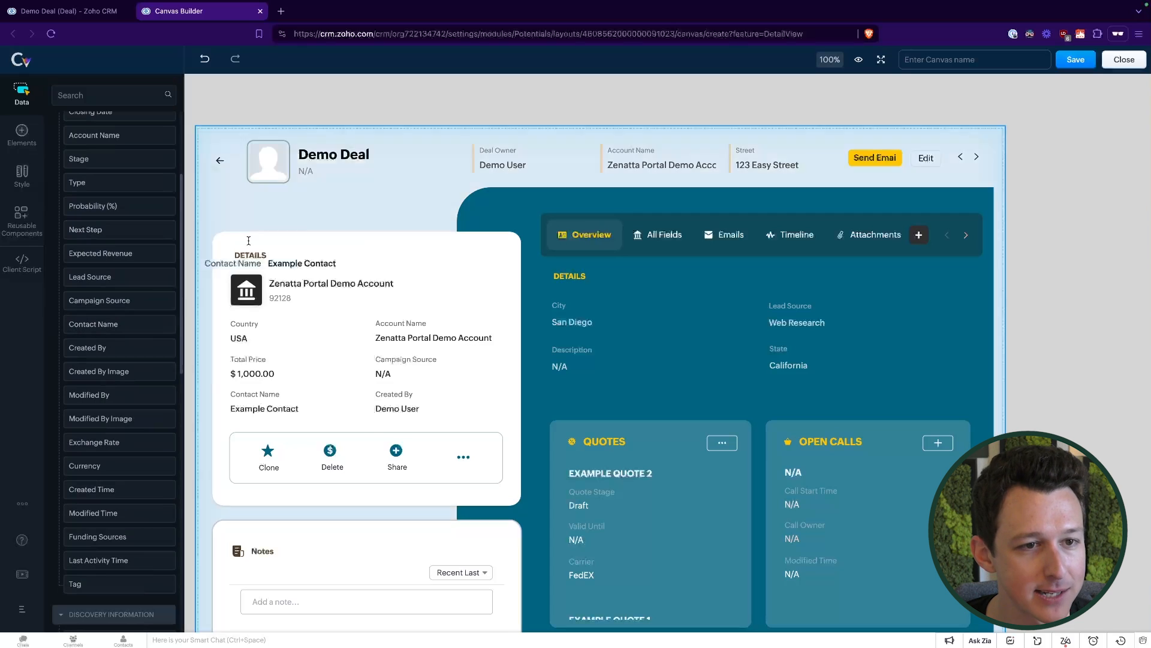
{"action": "left_click_drag", "start_coordinate": [308, 204], "coordinate": [309, 206]}
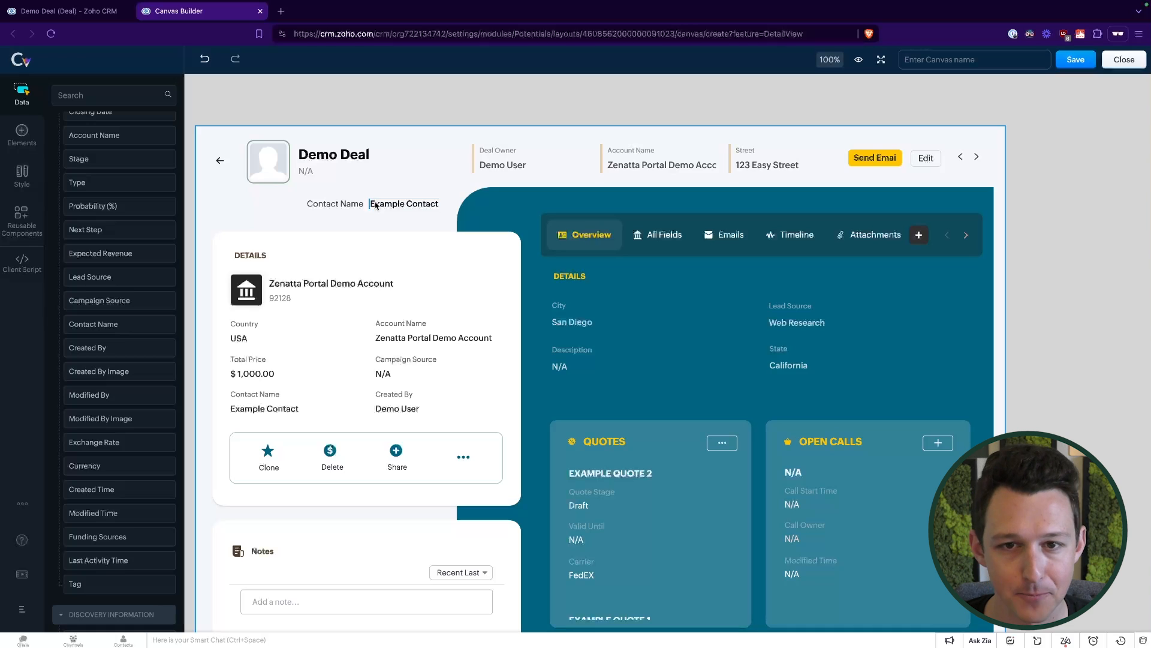
Check the Street field's styling against the added Contact Name field and delete that added field.
{"action": "left_click", "coordinate": [798, 157]}
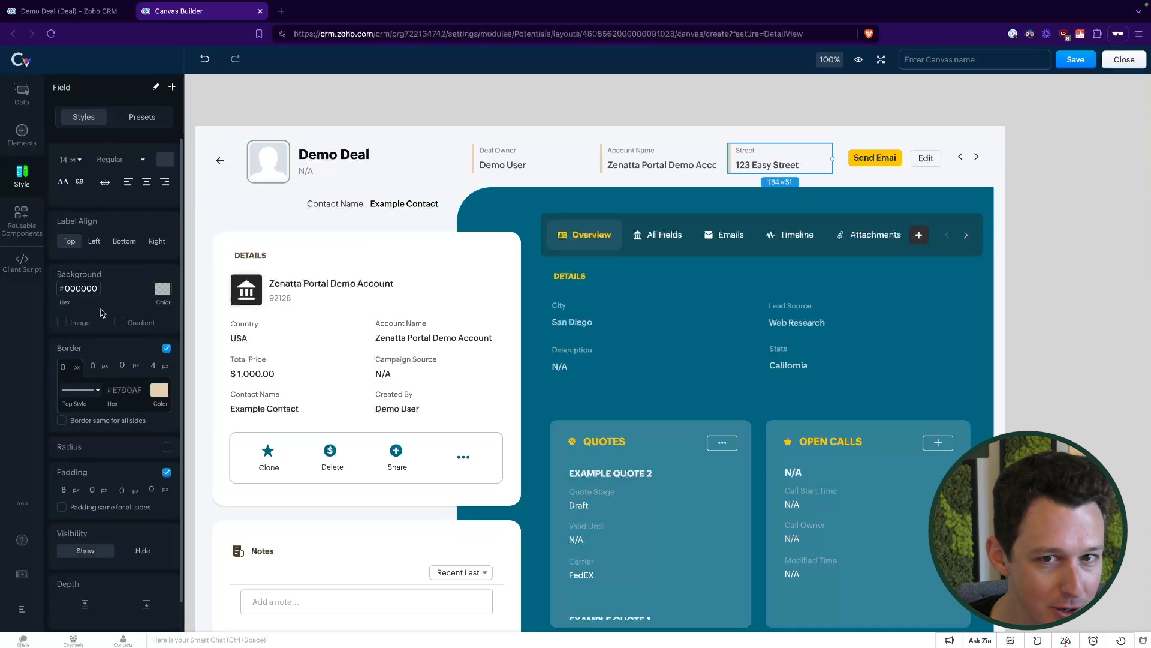
{"action": "left_click", "coordinate": [367, 204]}
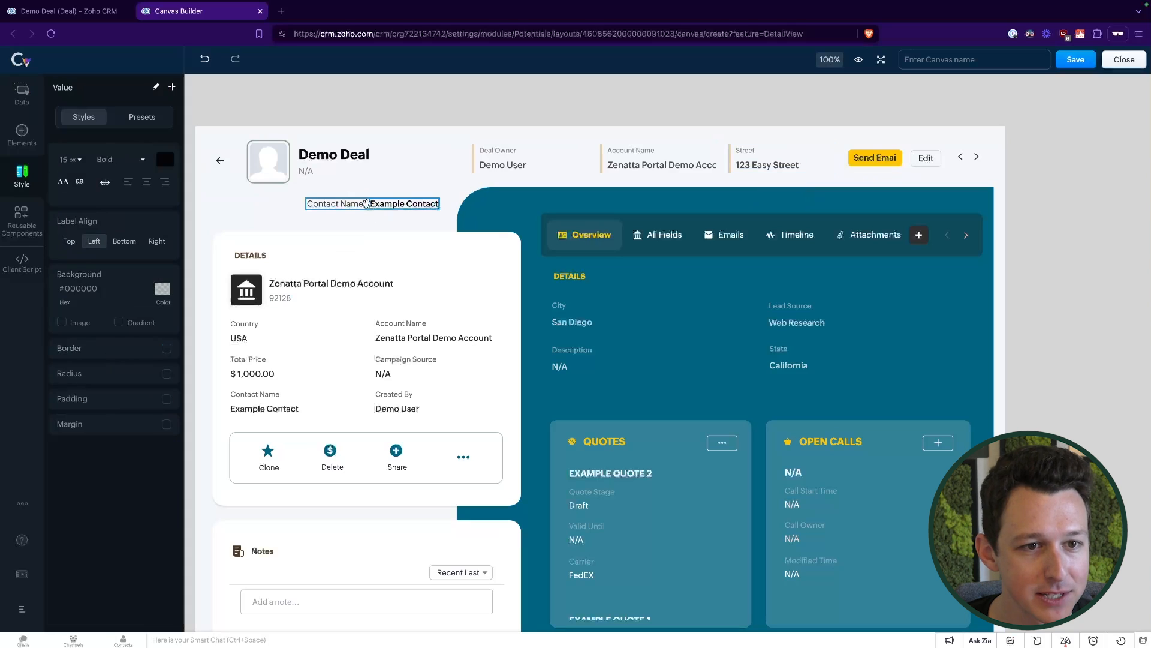
{"action": "right_click", "coordinate": [367, 203]}
{"action": "left_click", "coordinate": [390, 422]}
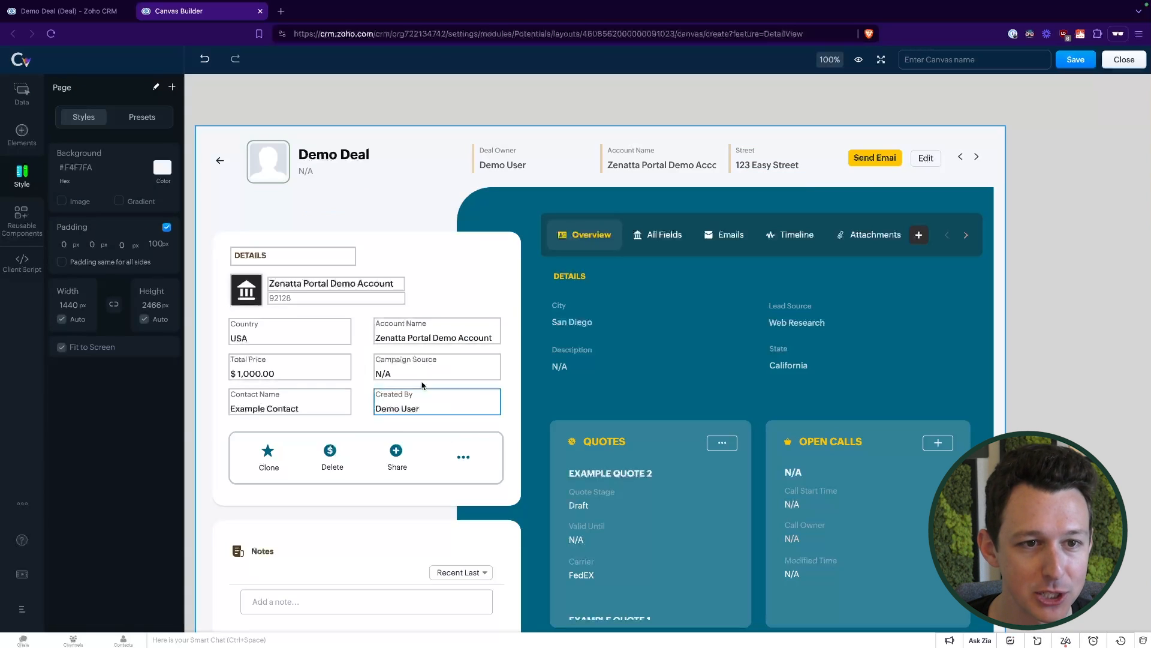
Change the Street field in the page header to the Contact Name field.
{"action": "right_click", "coordinate": [778, 151]}
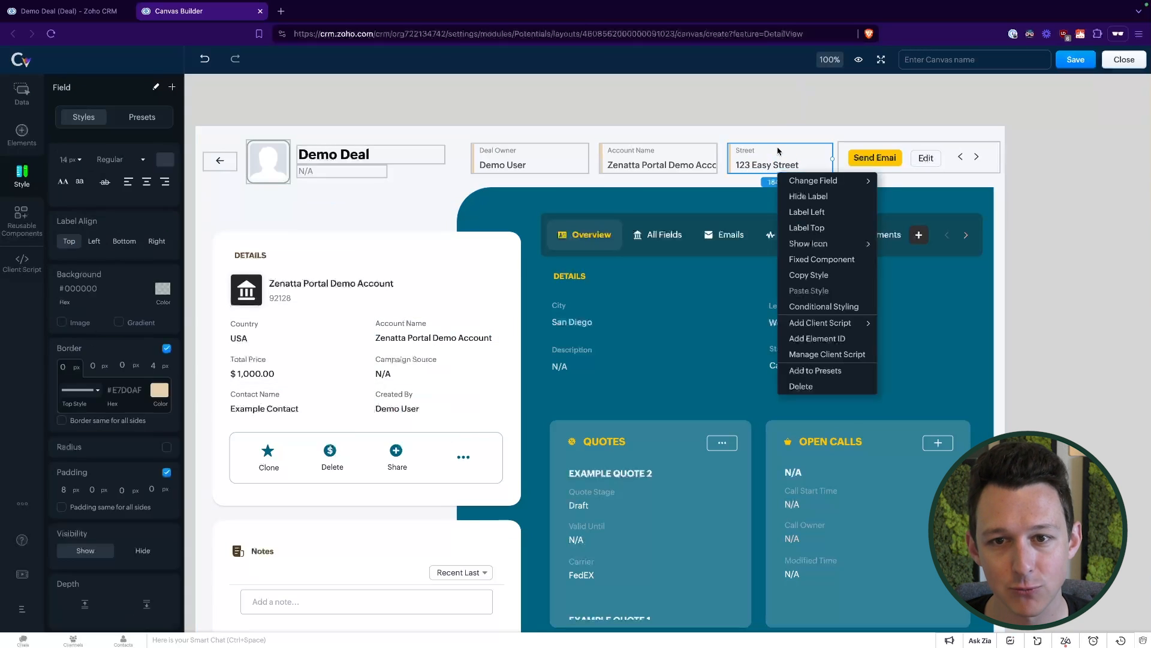
{"action": "left_click", "coordinate": [839, 182]}
{"action": "scroll", "coordinate": [933, 283], "scroll_direction": "down", "scroll_amount": 3}
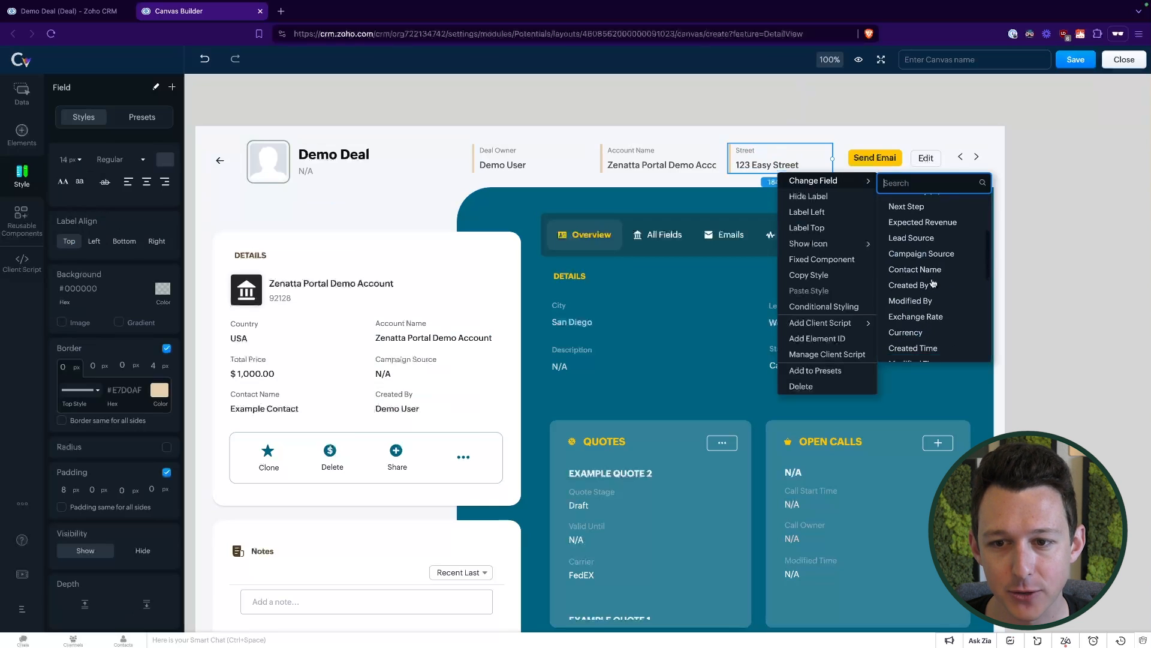
{"action": "left_click", "coordinate": [918, 264]}
{"action": "left_click", "coordinate": [767, 112]}
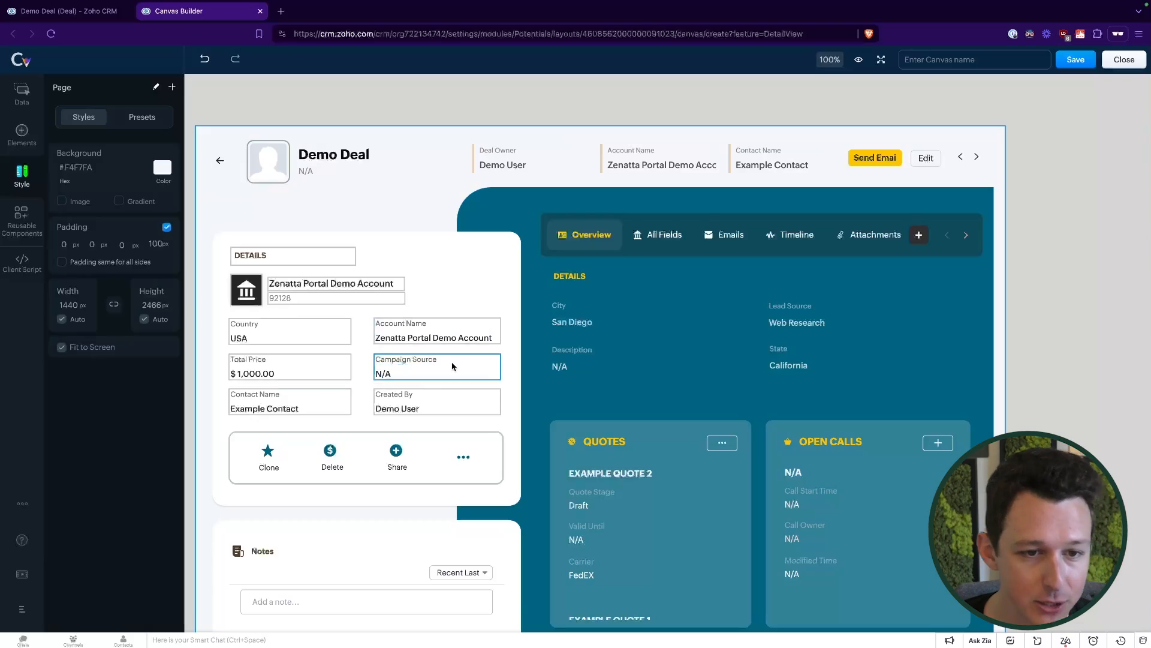
Replace the Campaign Source field in the Details card with Lead Source.
{"action": "right_click", "coordinate": [451, 365]}
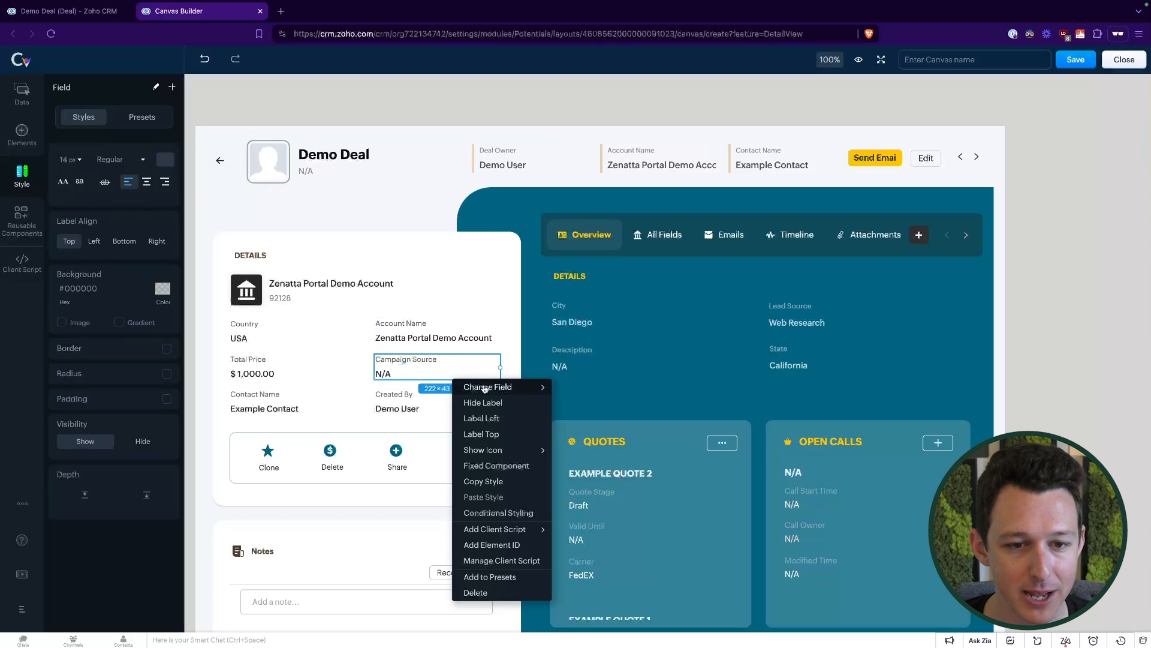
{"action": "mouse_move", "coordinate": [487, 387]}
{"action": "scroll", "coordinate": [605, 449], "scroll_direction": "down", "scroll_amount": 1}
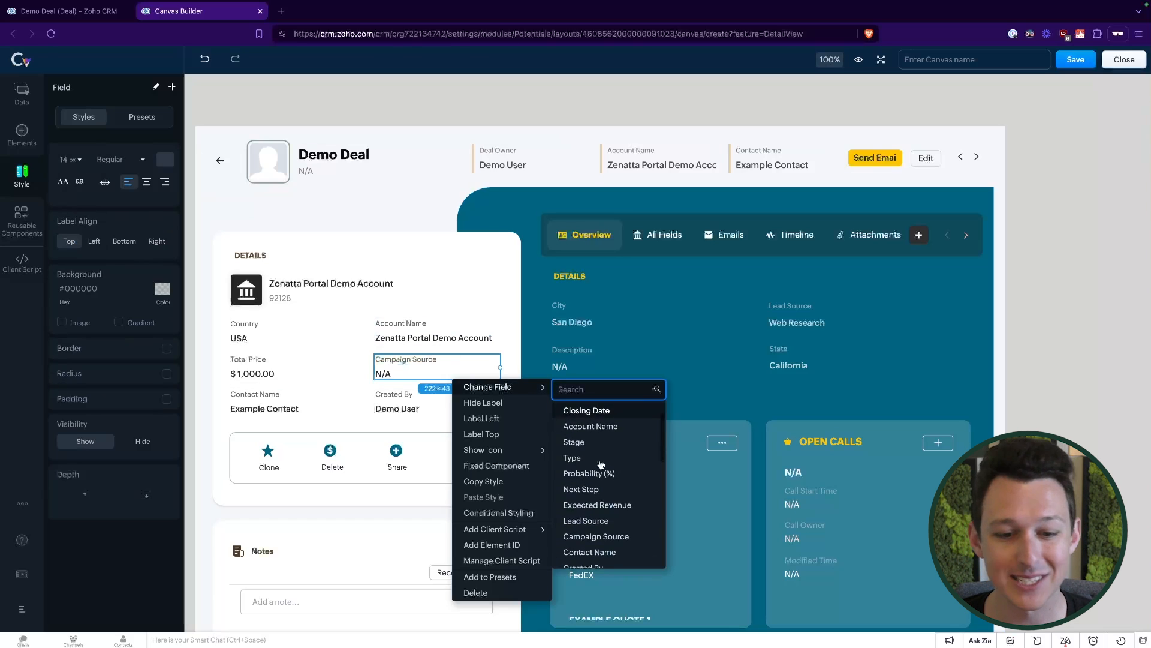
{"action": "left_click", "coordinate": [599, 523]}
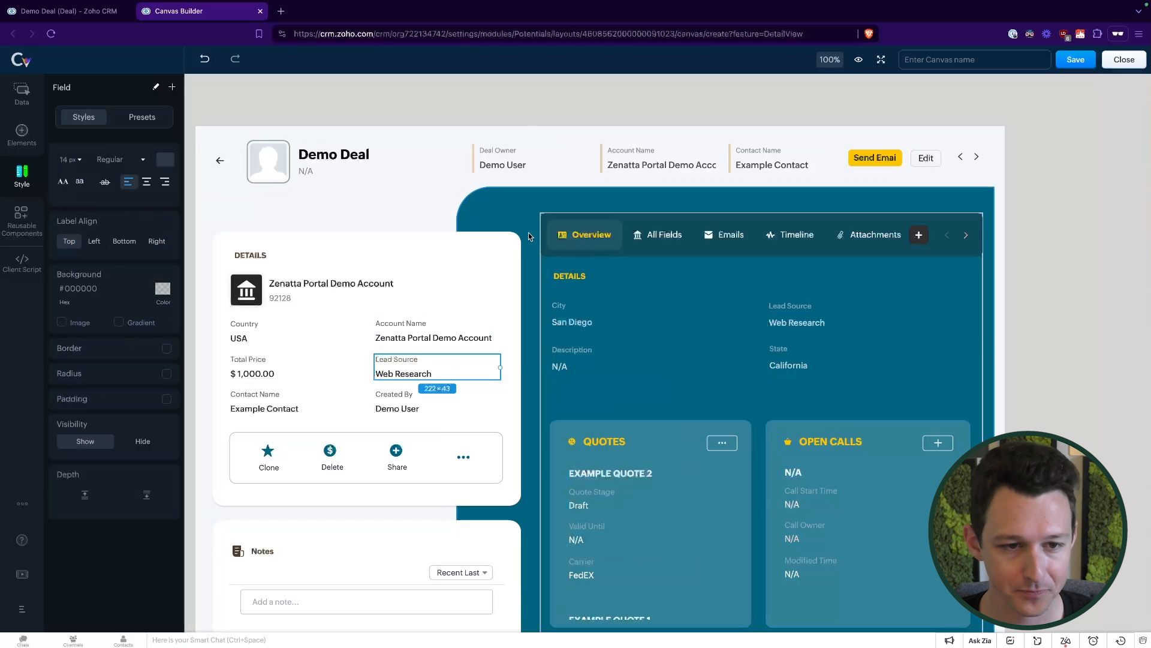
{"action": "left_click", "coordinate": [539, 109]}
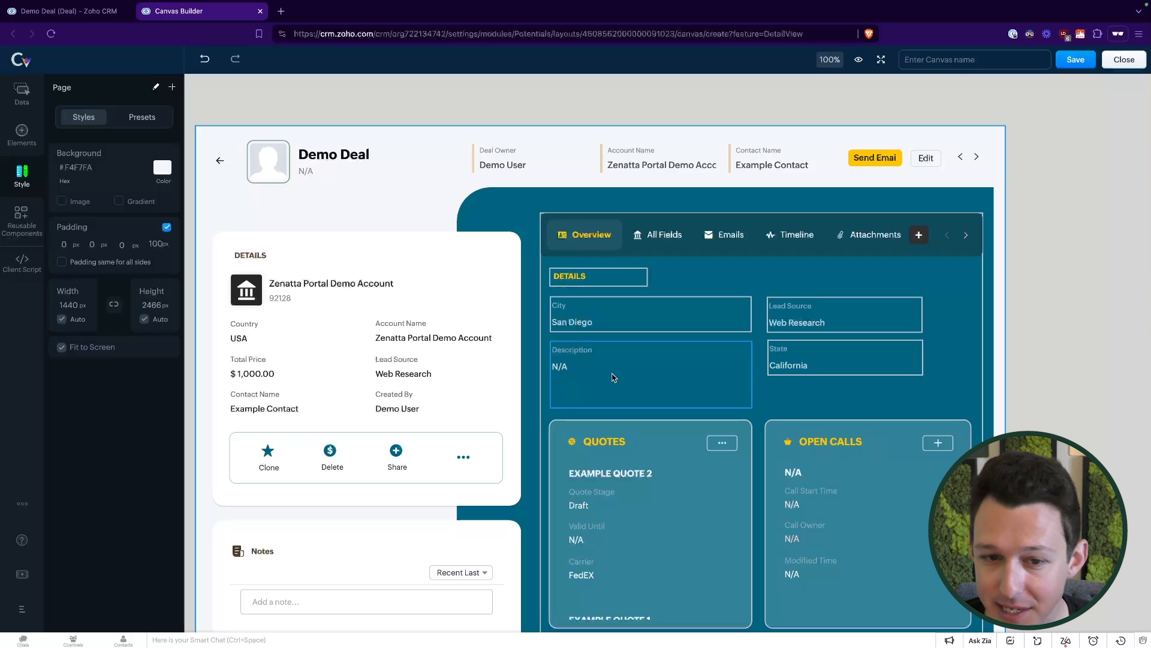
Delete the City, Description, Lead Source and State fields from the Details section of the Overview tab.
{"action": "right_click", "coordinate": [736, 323]}
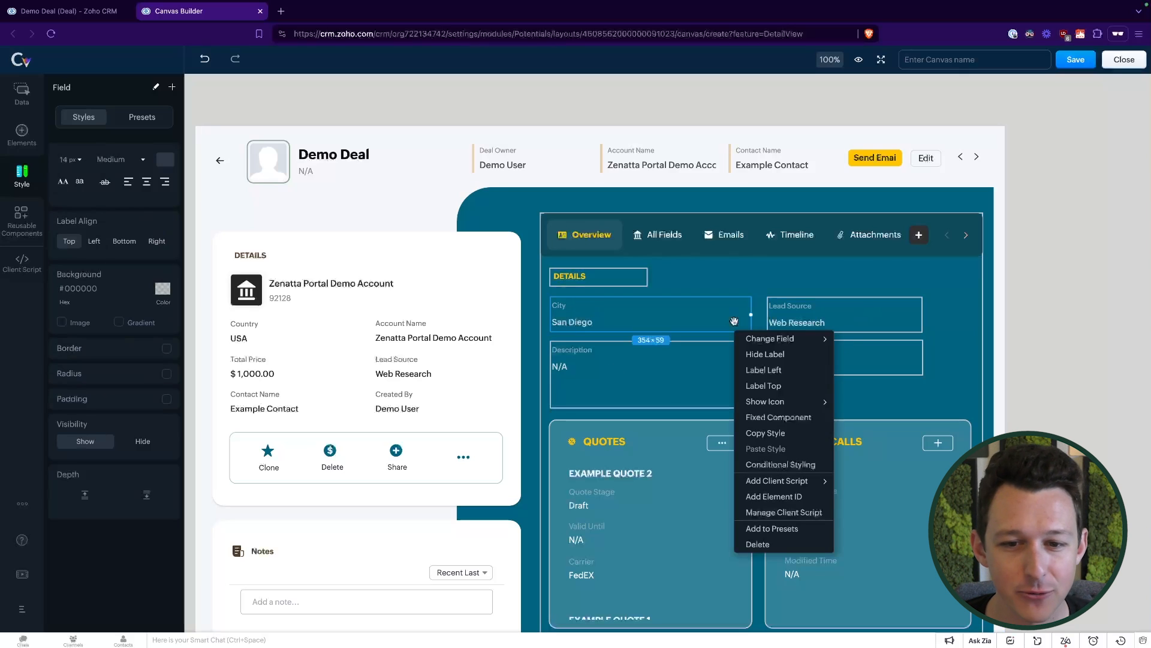
{"action": "left_click", "coordinate": [758, 544]}
{"action": "right_click", "coordinate": [689, 396]}
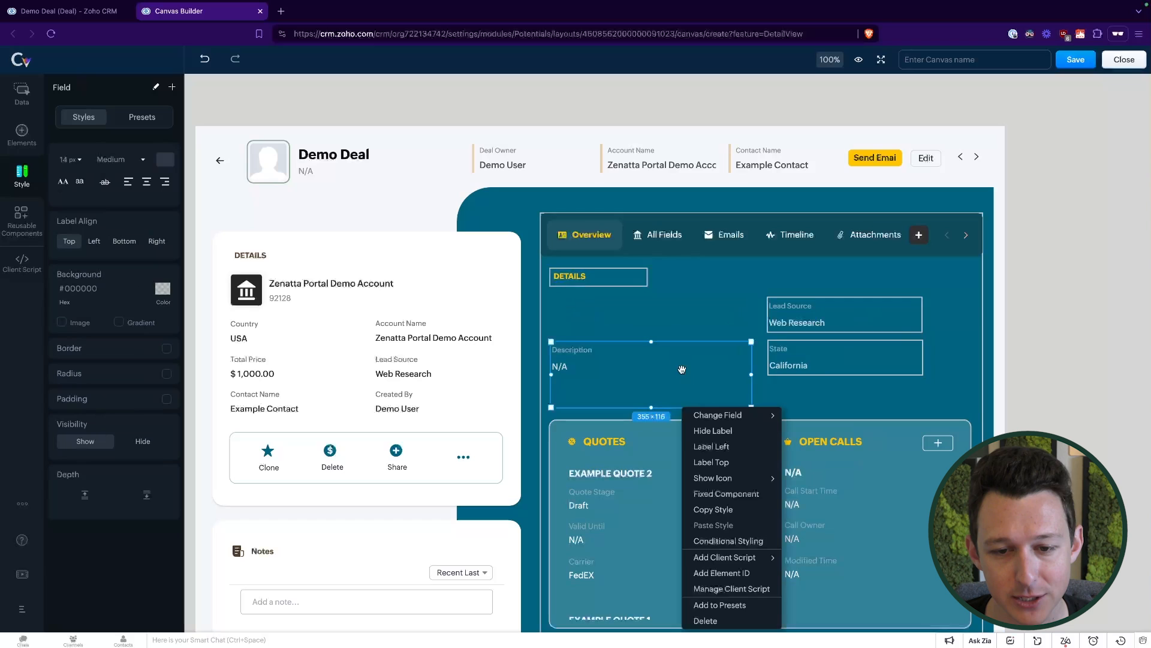
{"action": "left_click", "coordinate": [704, 617]}
{"action": "right_click", "coordinate": [775, 329]}
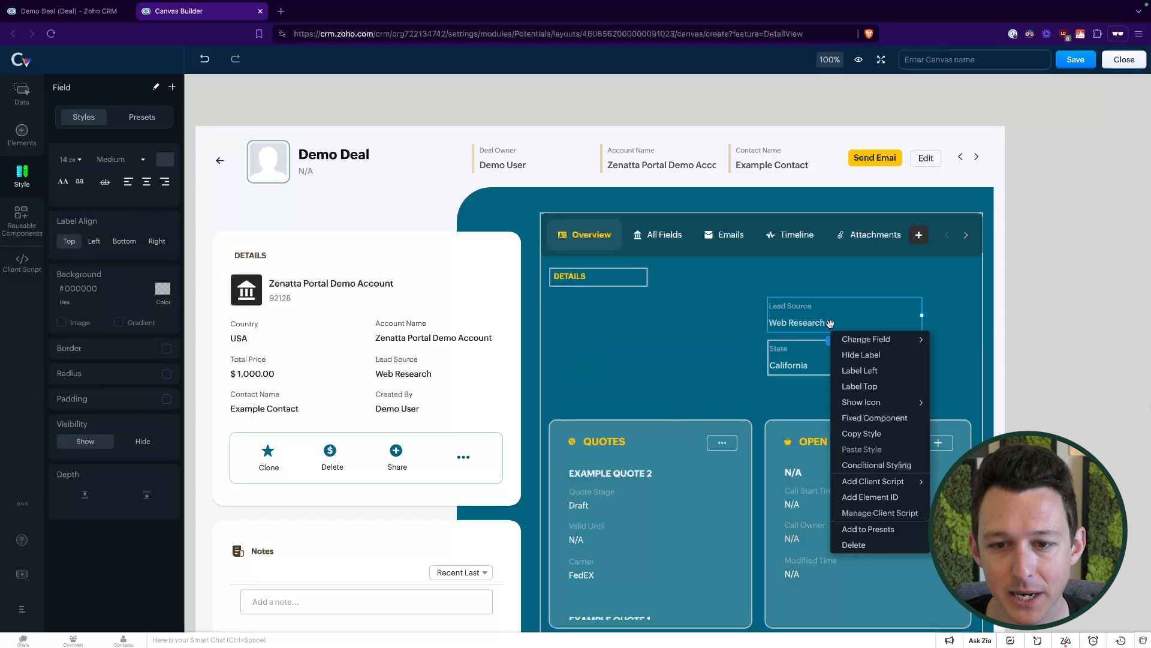
{"action": "left_click", "coordinate": [868, 545]}
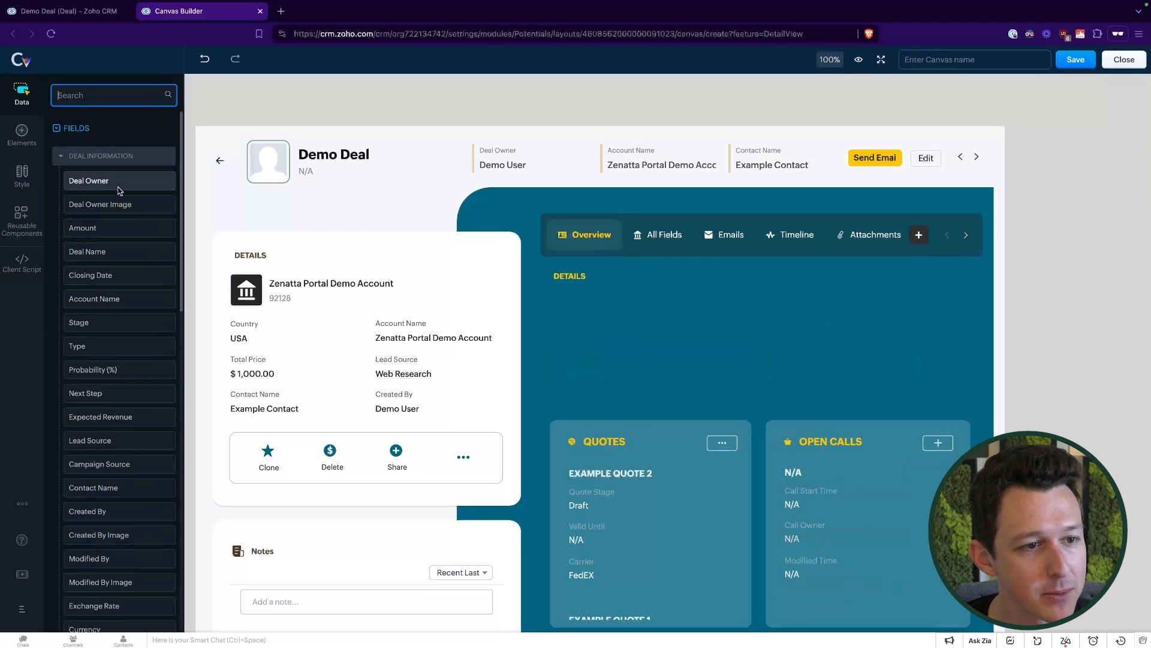
Collapse the Deal Information field group and review the Discovery Information section on the Demo Deal record in Zoho CRM.
{"action": "scroll", "coordinate": [119, 191], "scroll_direction": "down", "scroll_amount": 1}
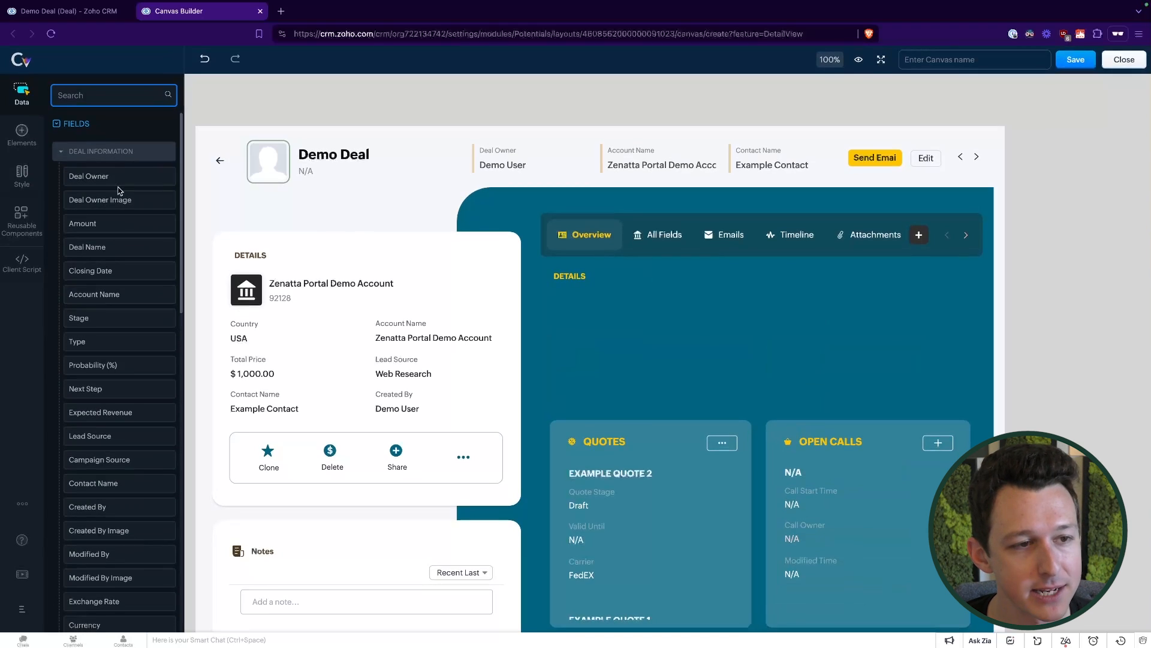
{"action": "left_click", "coordinate": [60, 155]}
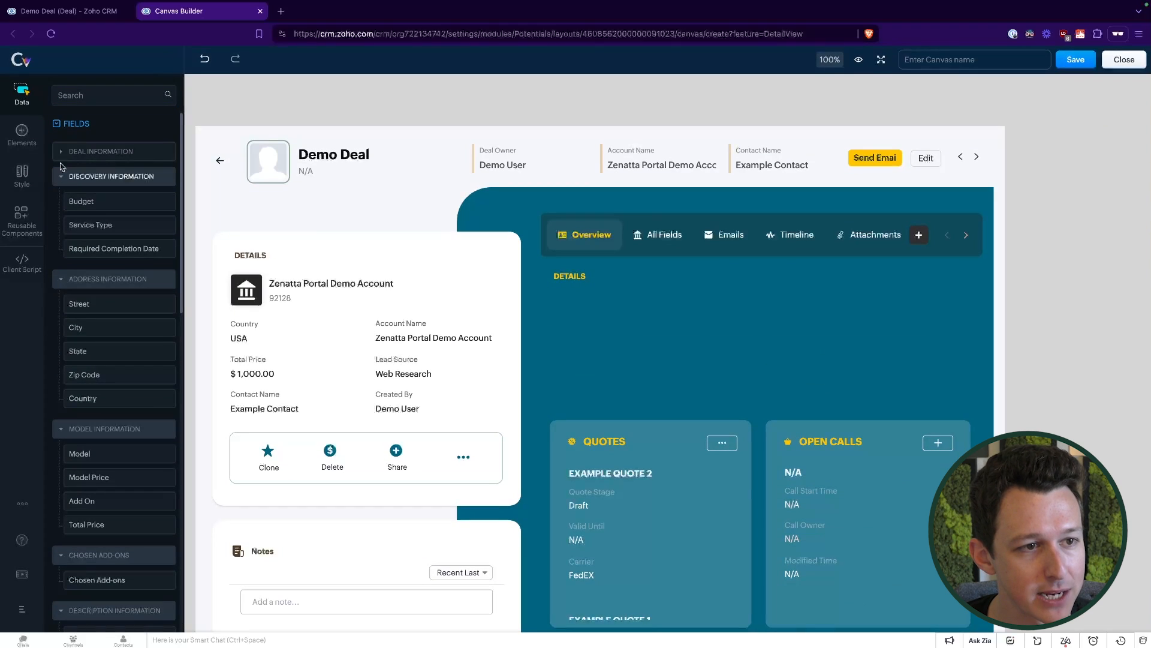
{"action": "left_click", "coordinate": [98, 24]}
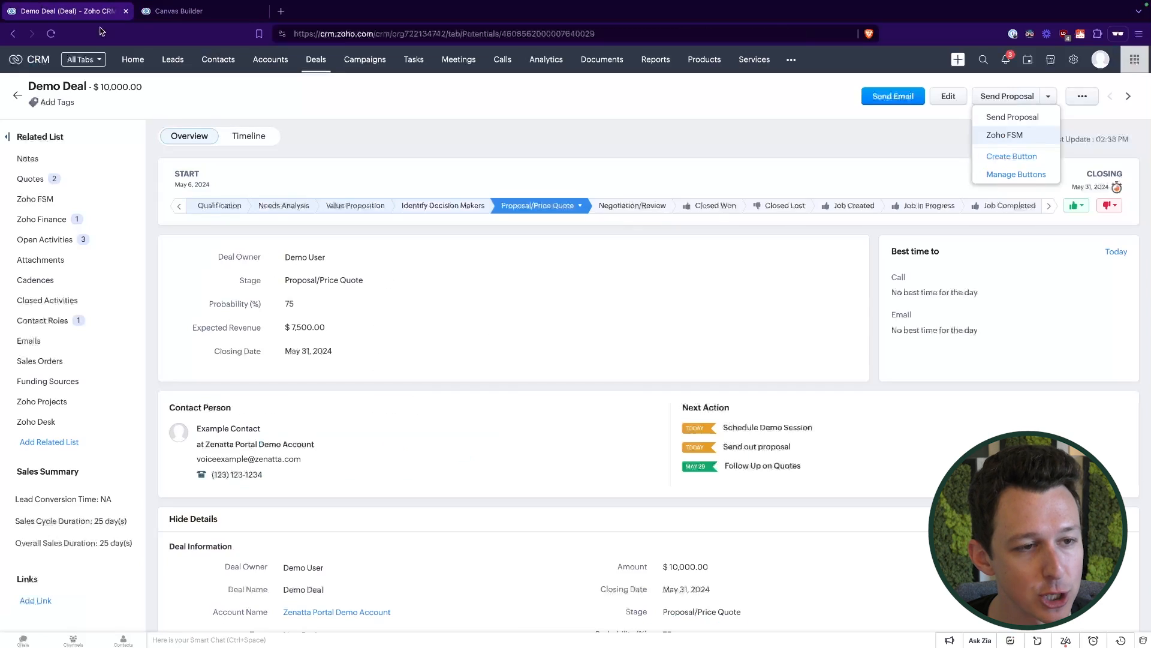
{"action": "scroll", "coordinate": [305, 311], "scroll_direction": "down", "scroll_amount": 6}
{"action": "scroll", "coordinate": [297, 302], "scroll_direction": "up", "scroll_amount": 2}
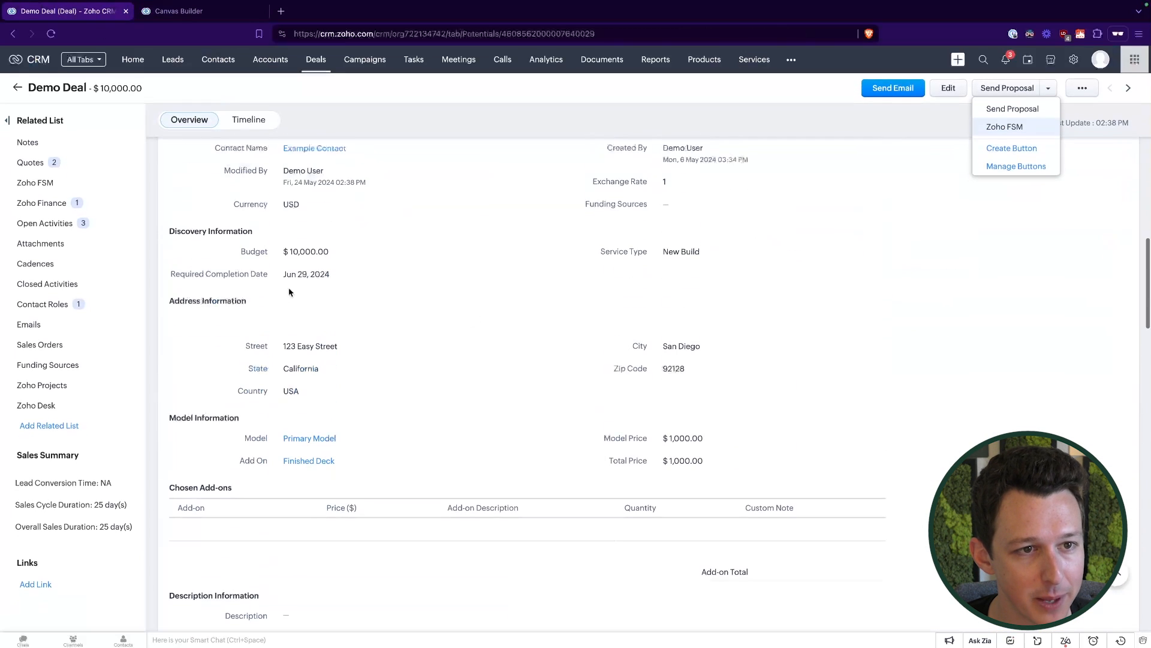
{"action": "left_click", "coordinate": [264, 255]}
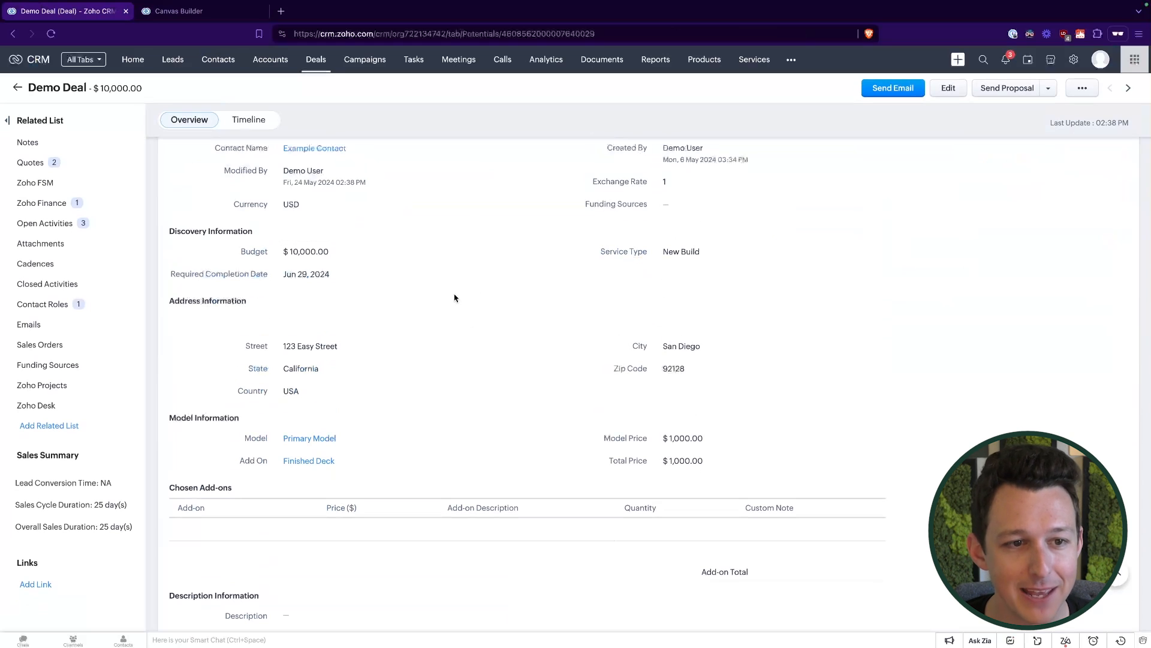
{"action": "left_click", "coordinate": [227, 19]}
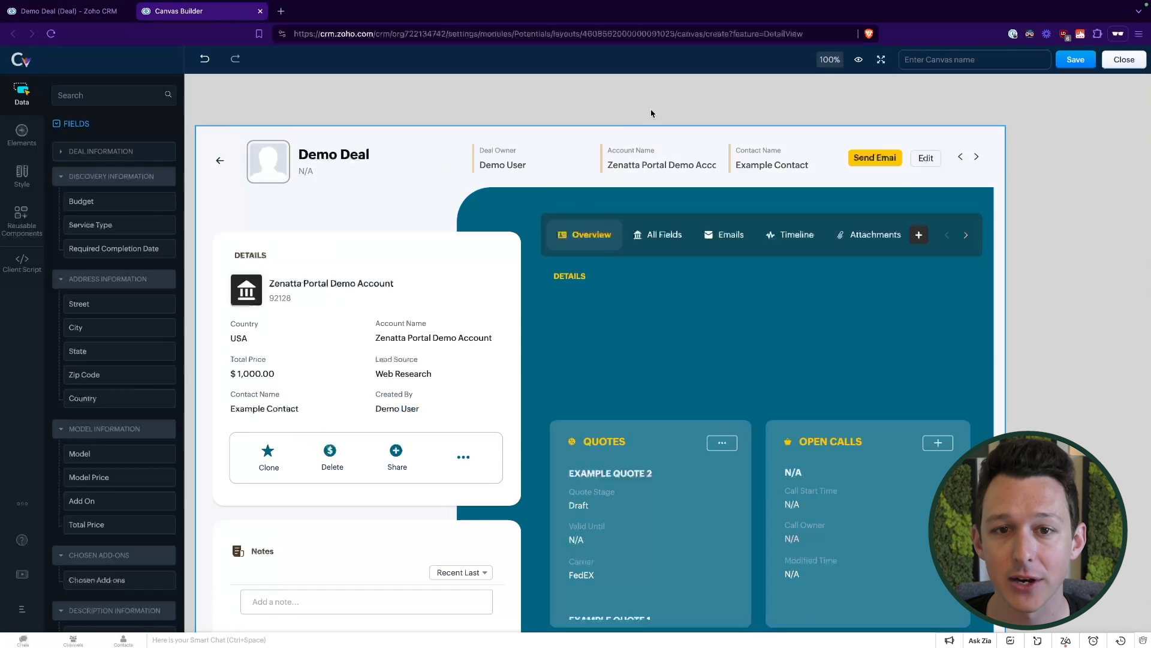
Change the Details heading in the Overview tab to "Discovery DETAILS".
{"action": "left_click", "coordinate": [555, 277]}
{"action": "double_click", "coordinate": [566, 276]}
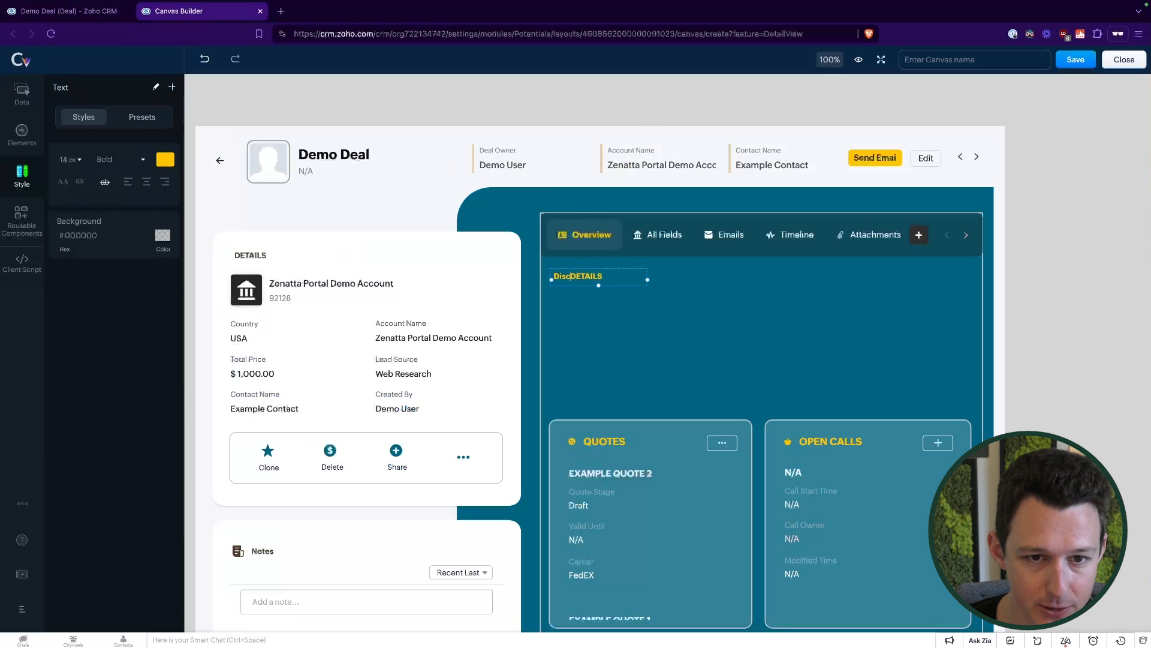
{"action": "left_click", "coordinate": [599, 103]}
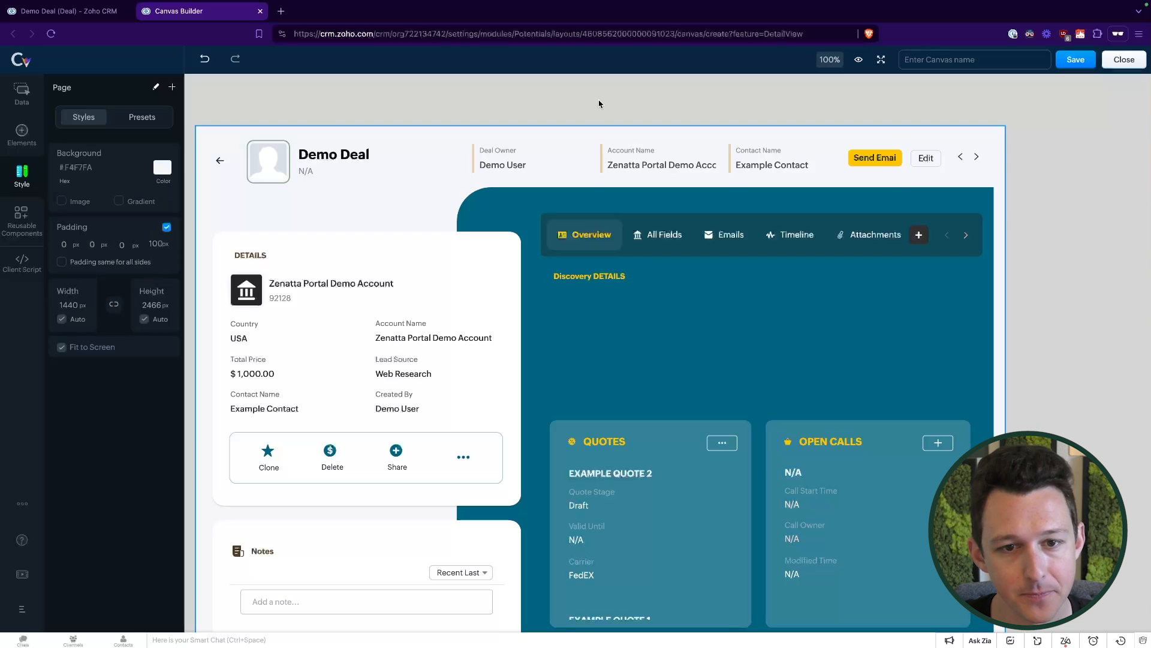
Place the Budget, Service Type and Required Completion Date fields in a stack under the Discovery DETAILS heading.
{"action": "left_click", "coordinate": [23, 89]}
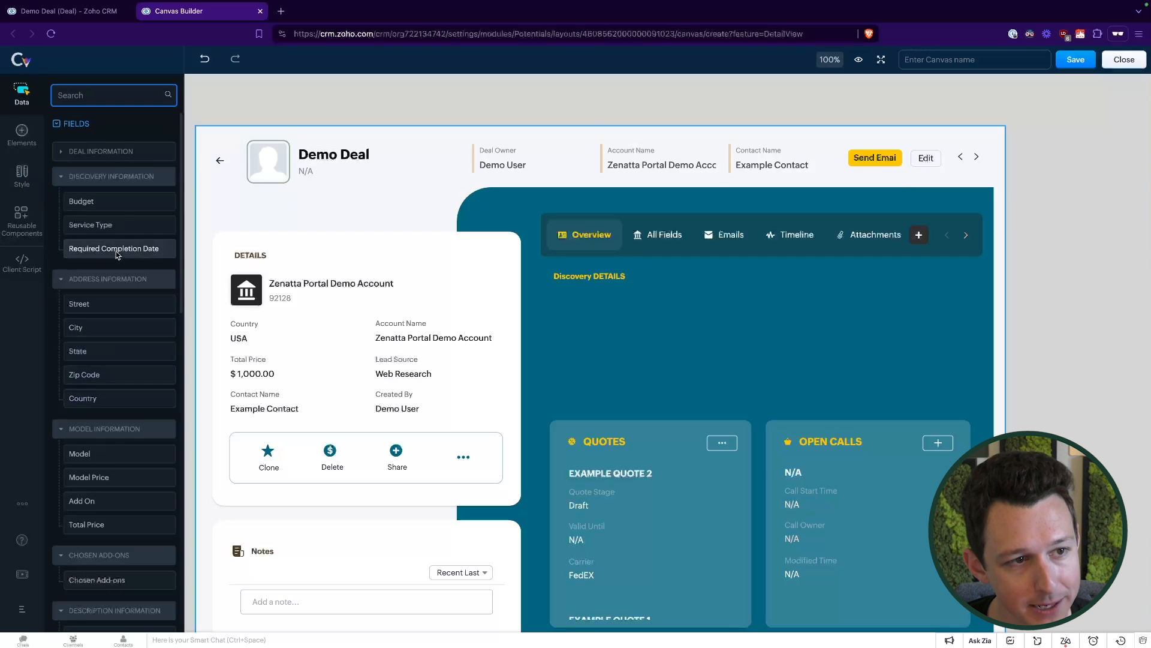
{"action": "left_click_drag", "start_coordinate": [102, 205], "coordinate": [556, 300]}
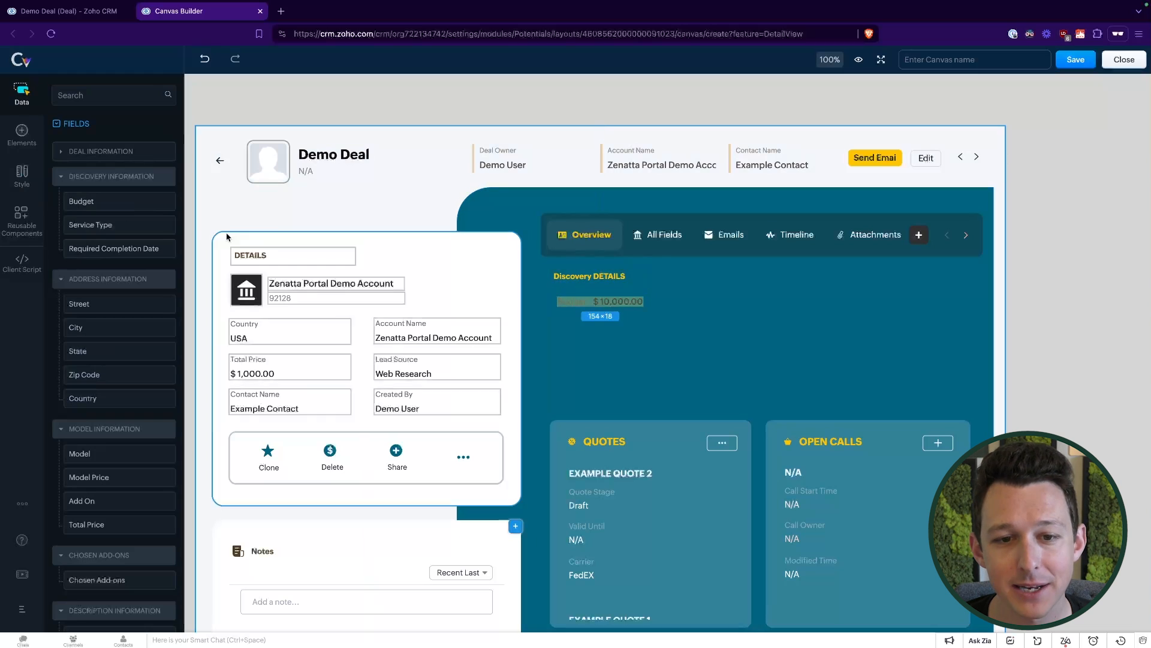
{"action": "left_click_drag", "start_coordinate": [268, 264], "coordinate": [562, 328]}
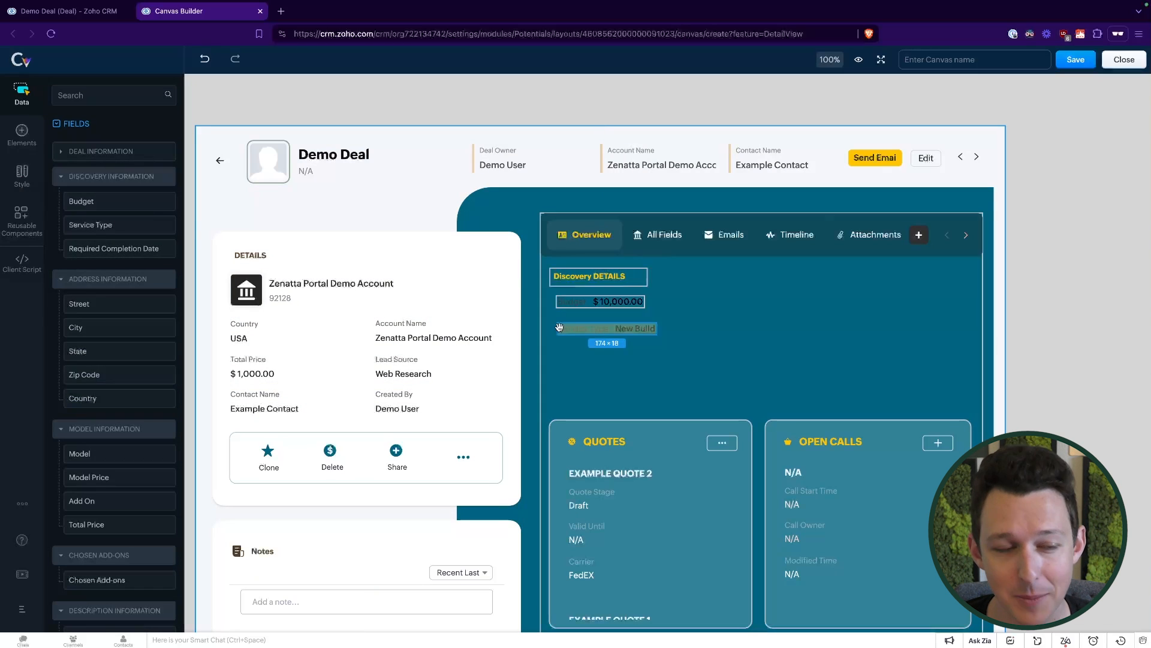
{"action": "left_click_drag", "start_coordinate": [122, 250], "coordinate": [472, 318]}
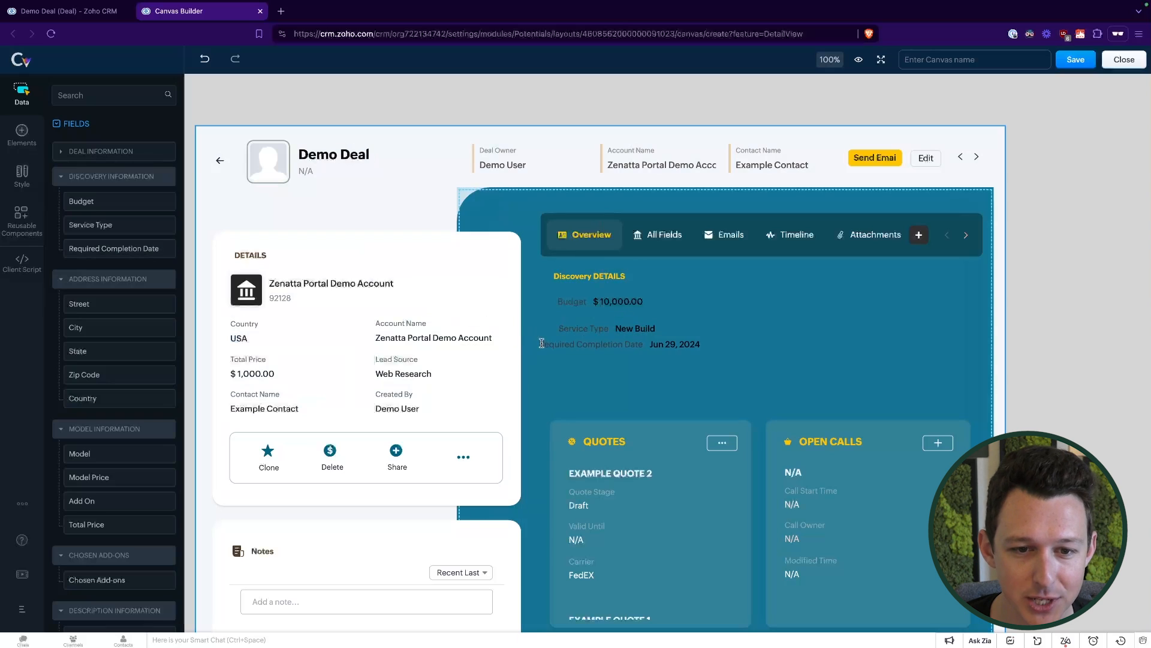
{"action": "left_click_drag", "start_coordinate": [541, 343], "coordinate": [559, 350]}
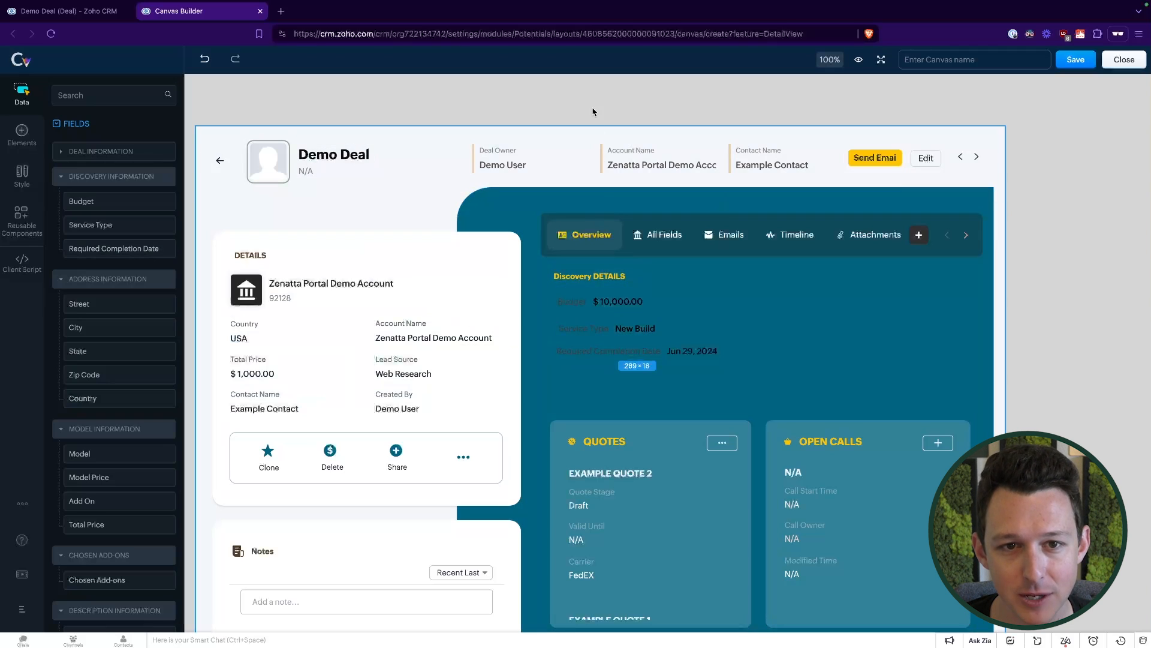
Align the Budget, Service Type and Required Completion Date fields with the left edge of the Discovery DETAILS heading and space them evenly.
{"action": "left_click_drag", "start_coordinate": [599, 298], "coordinate": [597, 298]}
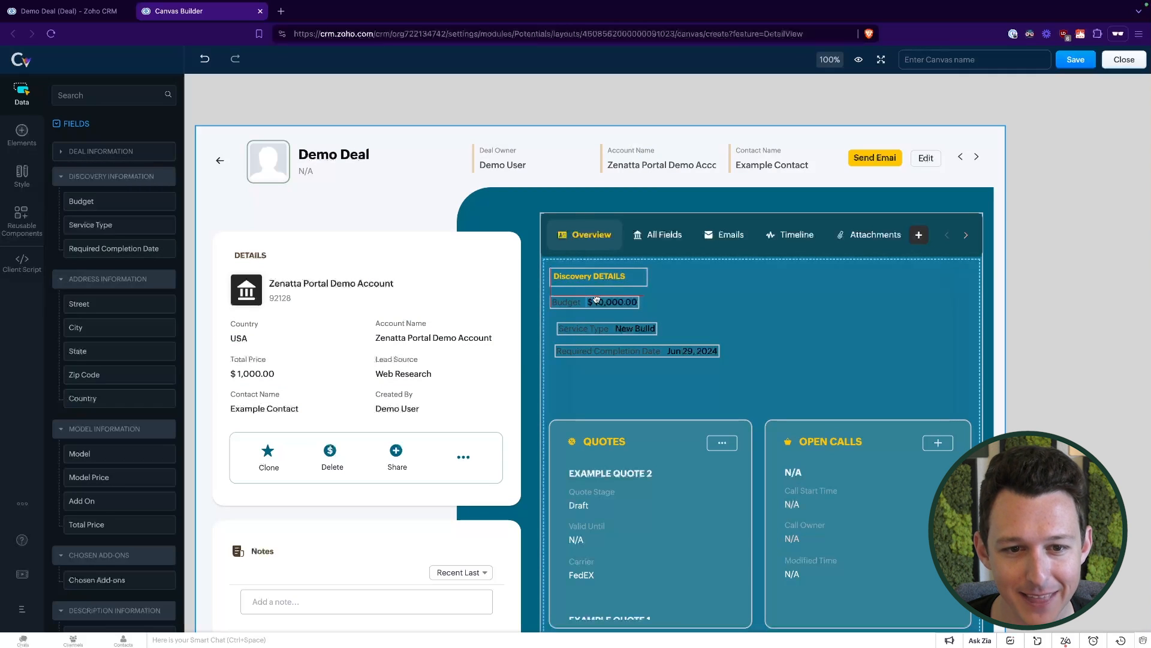
{"action": "left_click_drag", "start_coordinate": [597, 299], "coordinate": [650, 350]}
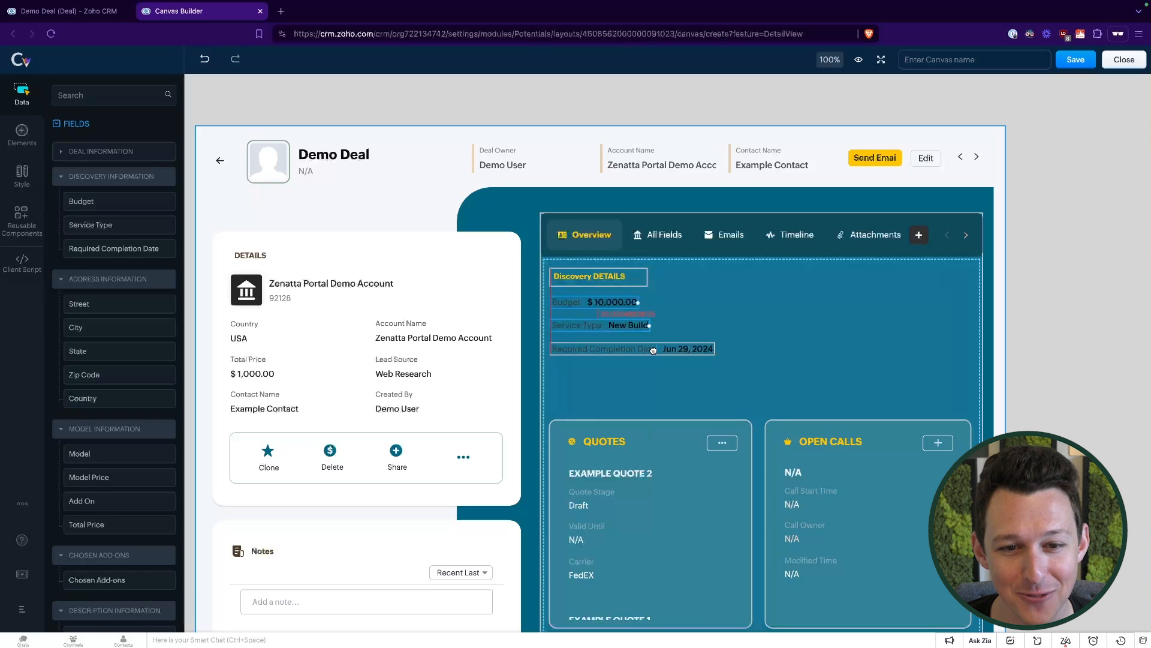
{"action": "left_click_drag", "start_coordinate": [654, 350], "coordinate": [654, 350]}
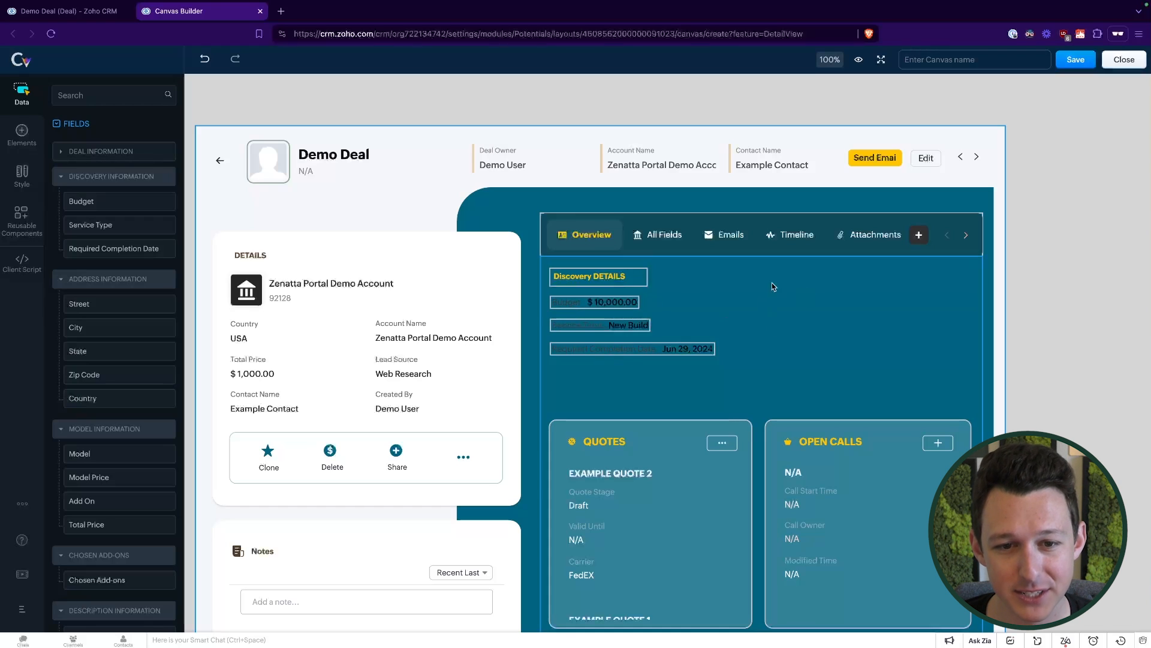
Set the Budget field's label colour to the standard amber yellow.
{"action": "left_click", "coordinate": [586, 300]}
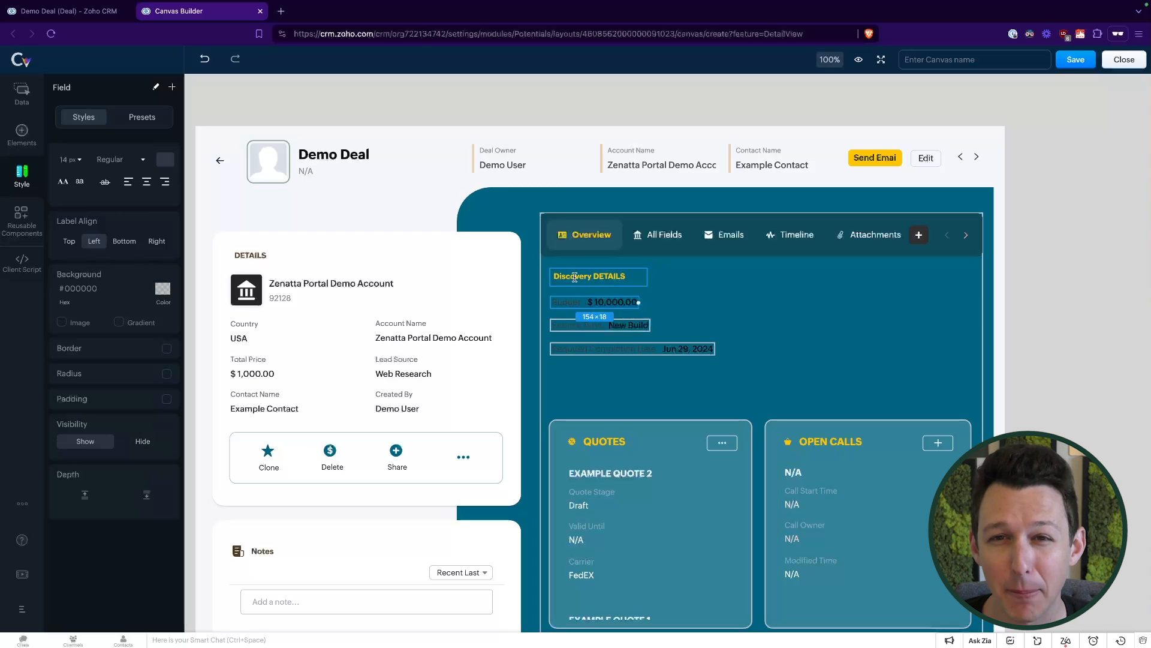
{"action": "scroll", "coordinate": [648, 454], "scroll_direction": "down", "scroll_amount": 1}
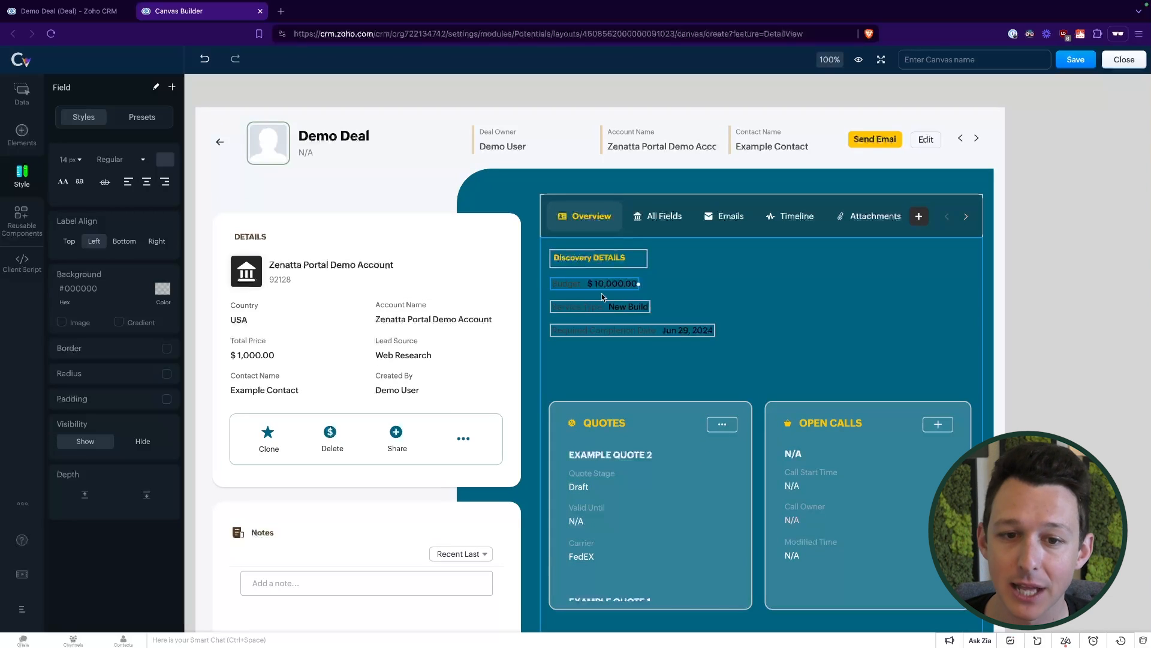
{"action": "left_click", "coordinate": [568, 283]}
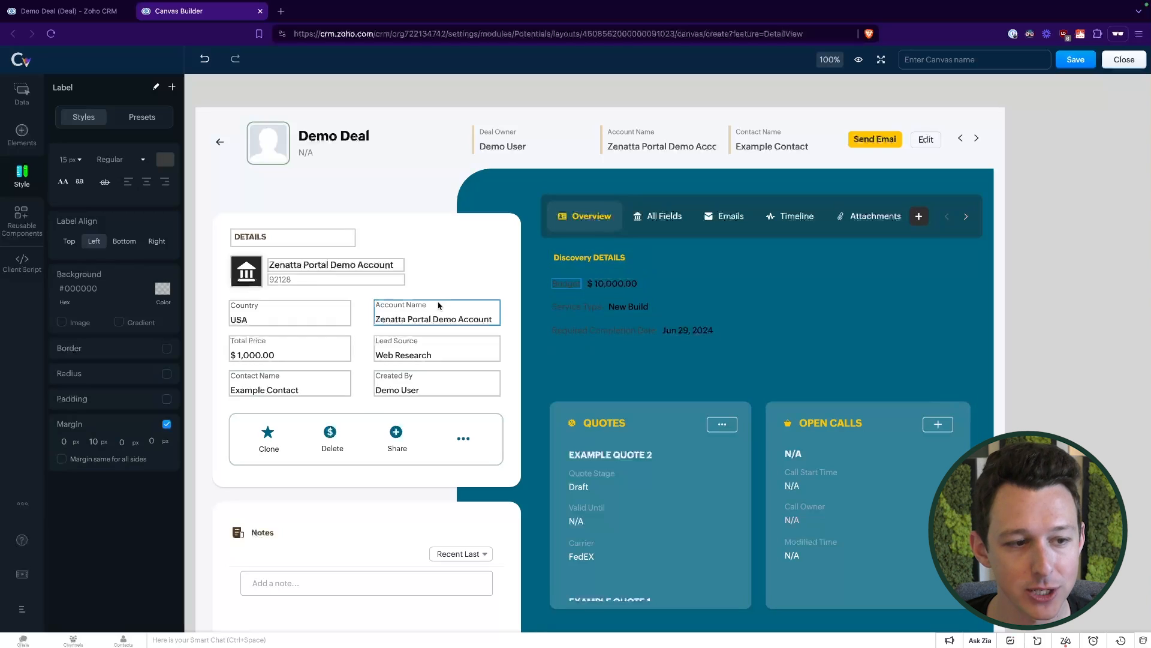
{"action": "left_click", "coordinate": [166, 159]}
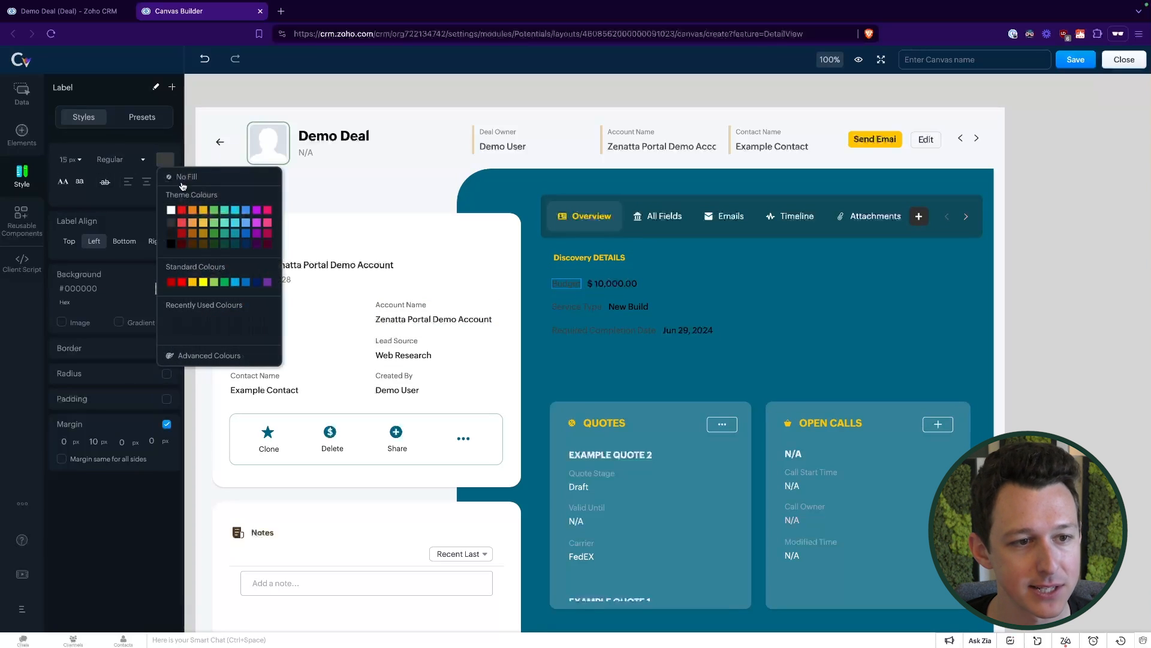
{"action": "left_click", "coordinate": [193, 282]}
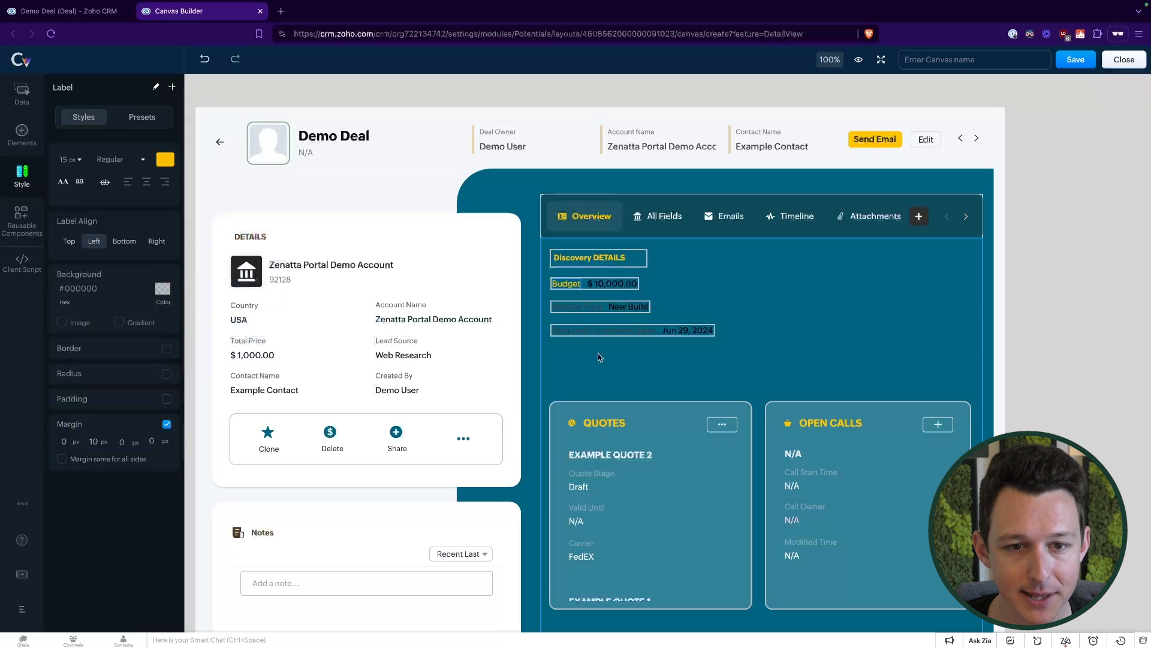
Set the Budget field's value text colour to white.
{"action": "left_click", "coordinate": [610, 283]}
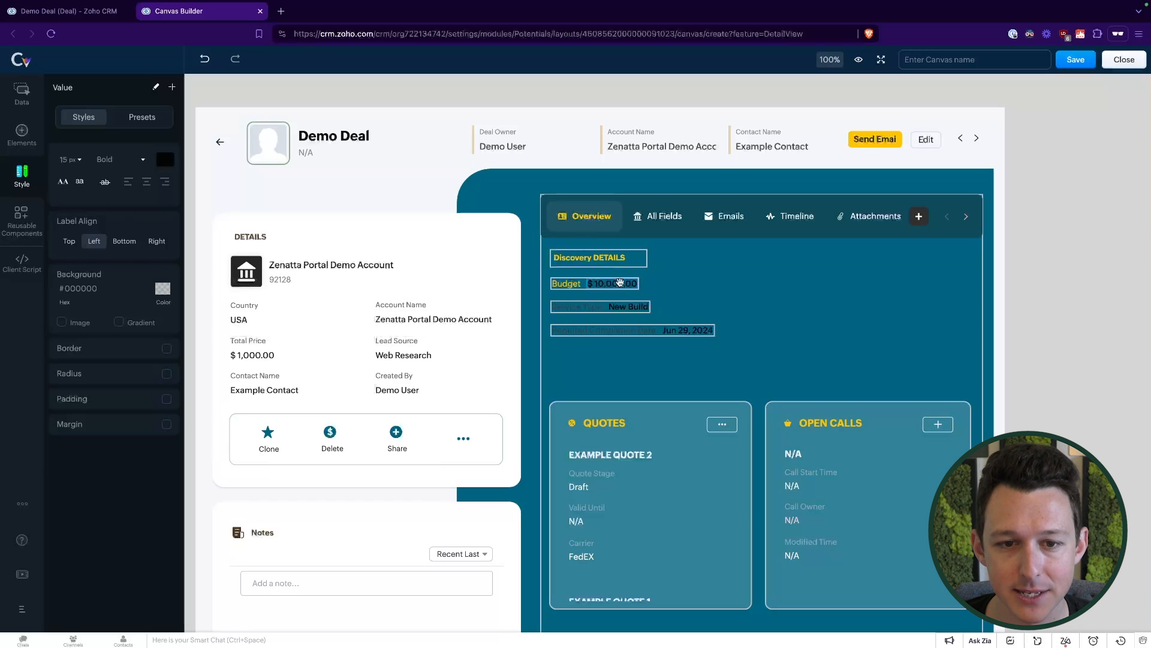
{"action": "left_click", "coordinate": [164, 159]}
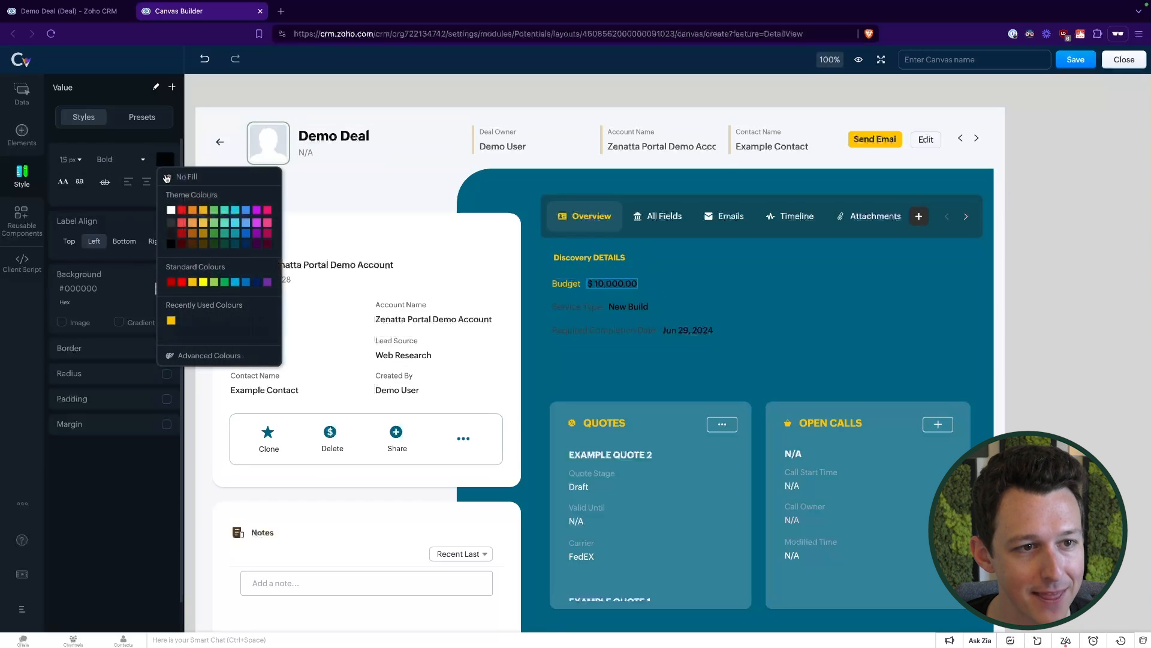
{"action": "left_click", "coordinate": [171, 211]}
{"action": "left_click", "coordinate": [515, 88]}
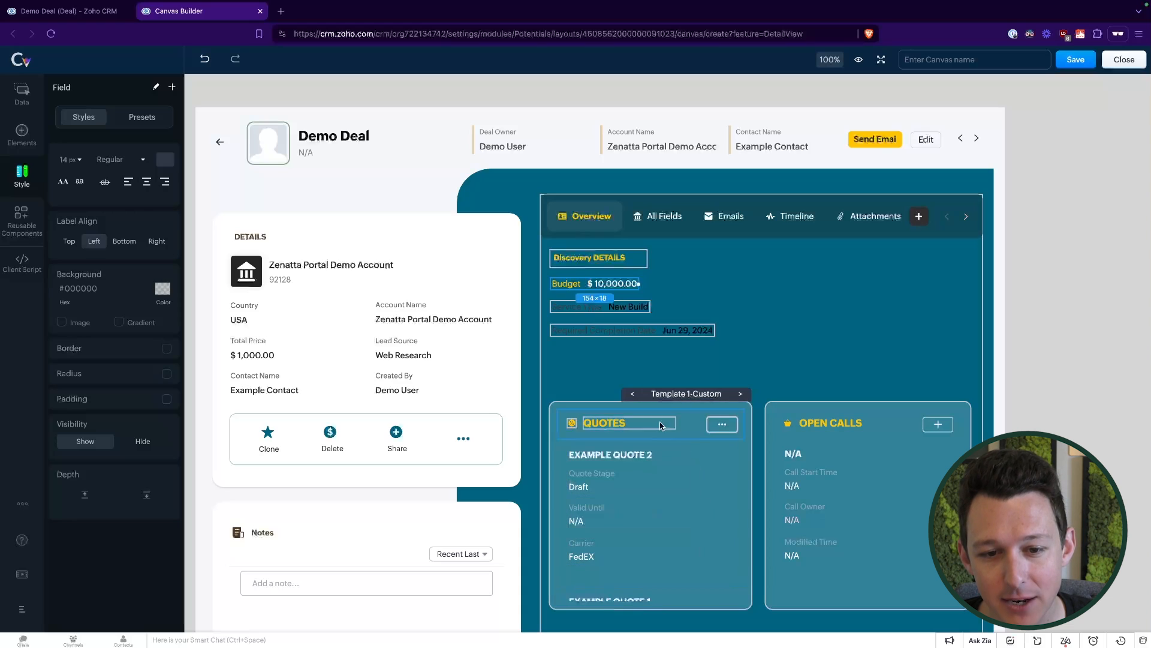
Save the Budget field's styling as a custom preset and apply it to the Service Type field.
{"action": "right_click", "coordinate": [584, 285]}
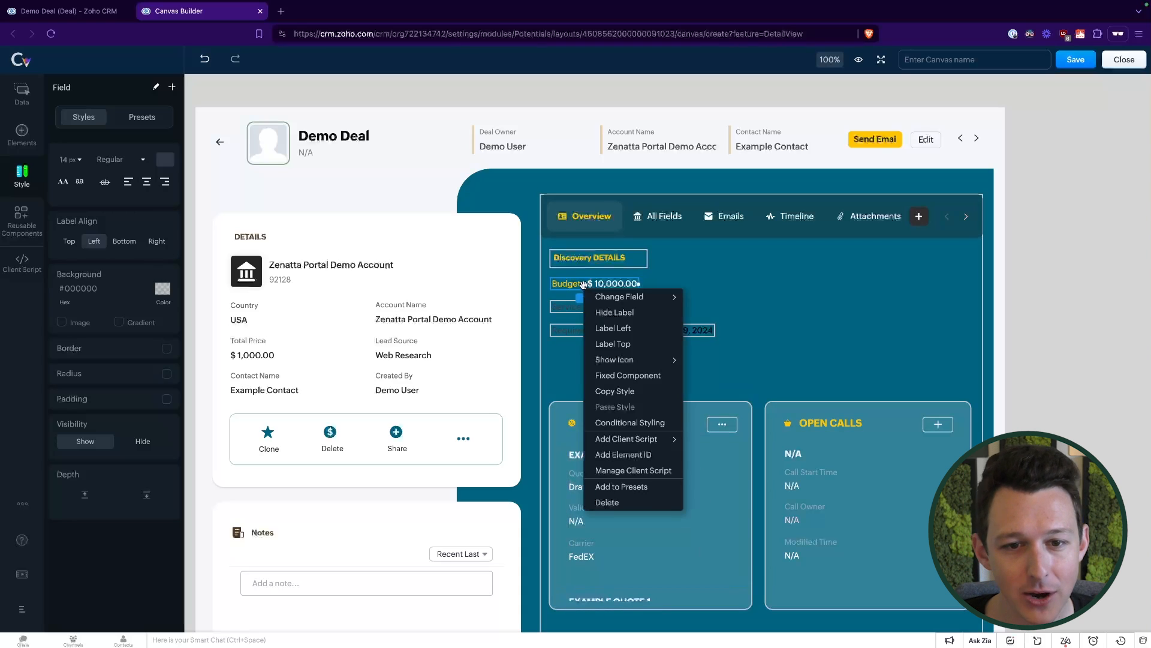
{"action": "left_click", "coordinate": [623, 486]}
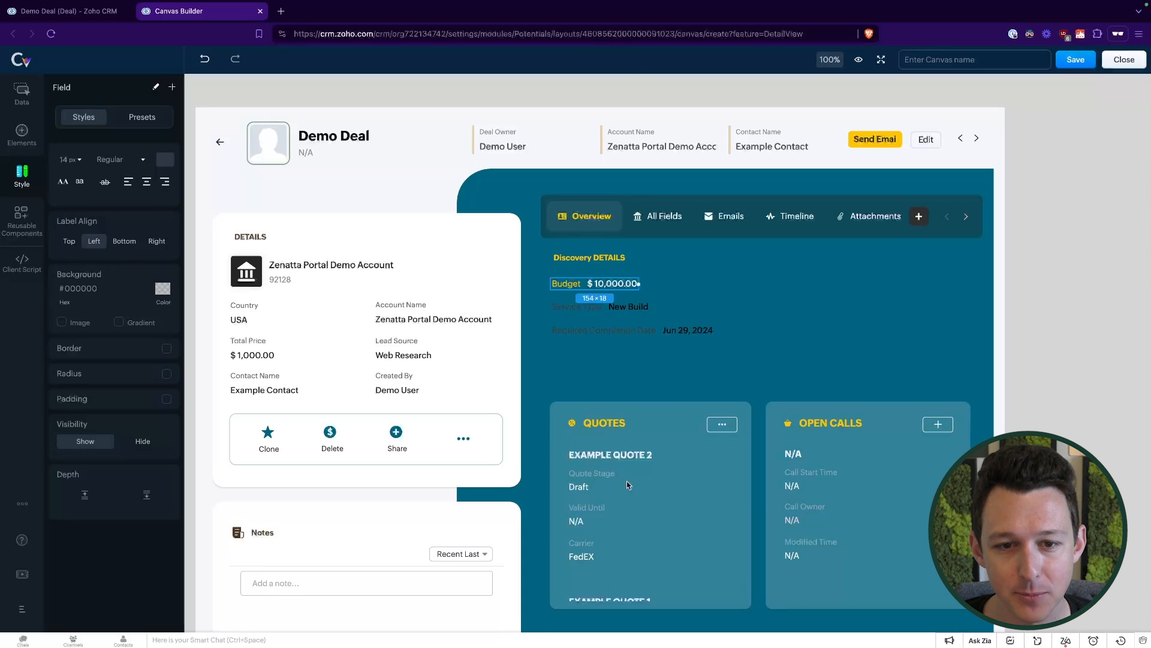
{"action": "left_click", "coordinate": [605, 308]}
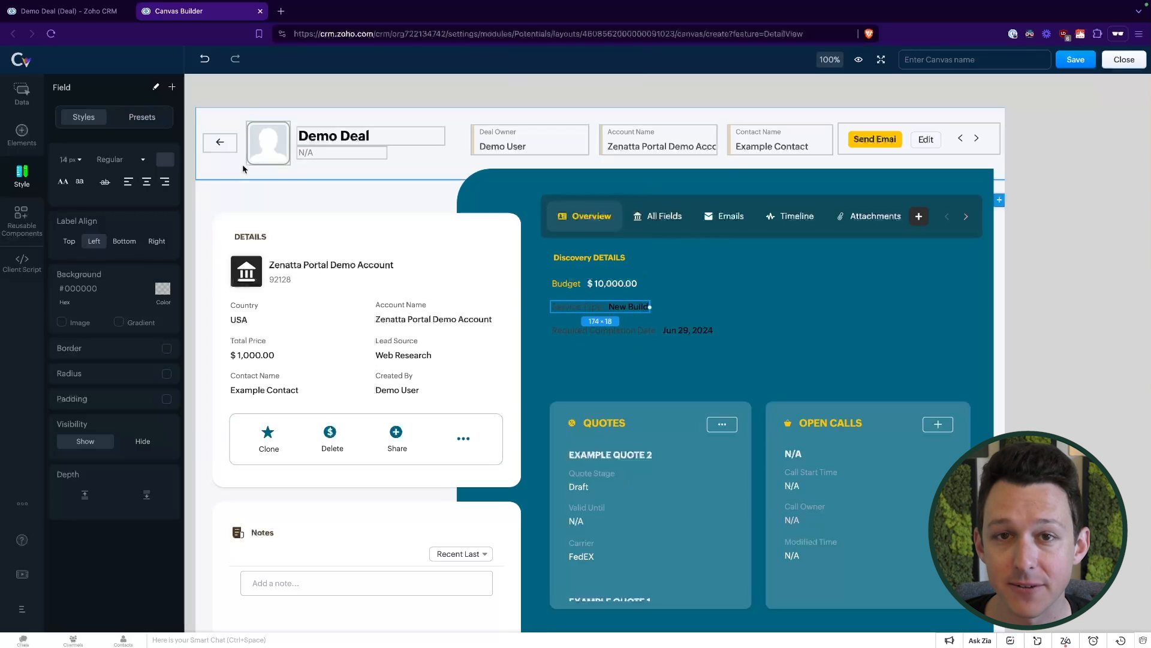
{"action": "left_click", "coordinate": [142, 118]}
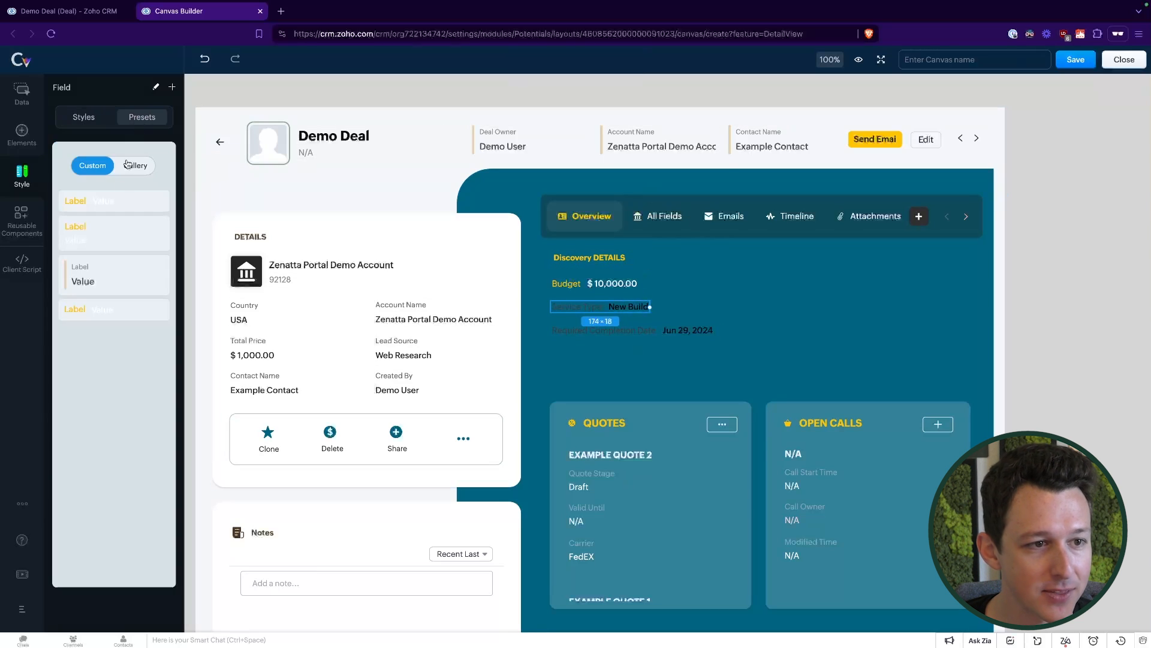
{"action": "left_click", "coordinate": [97, 309]}
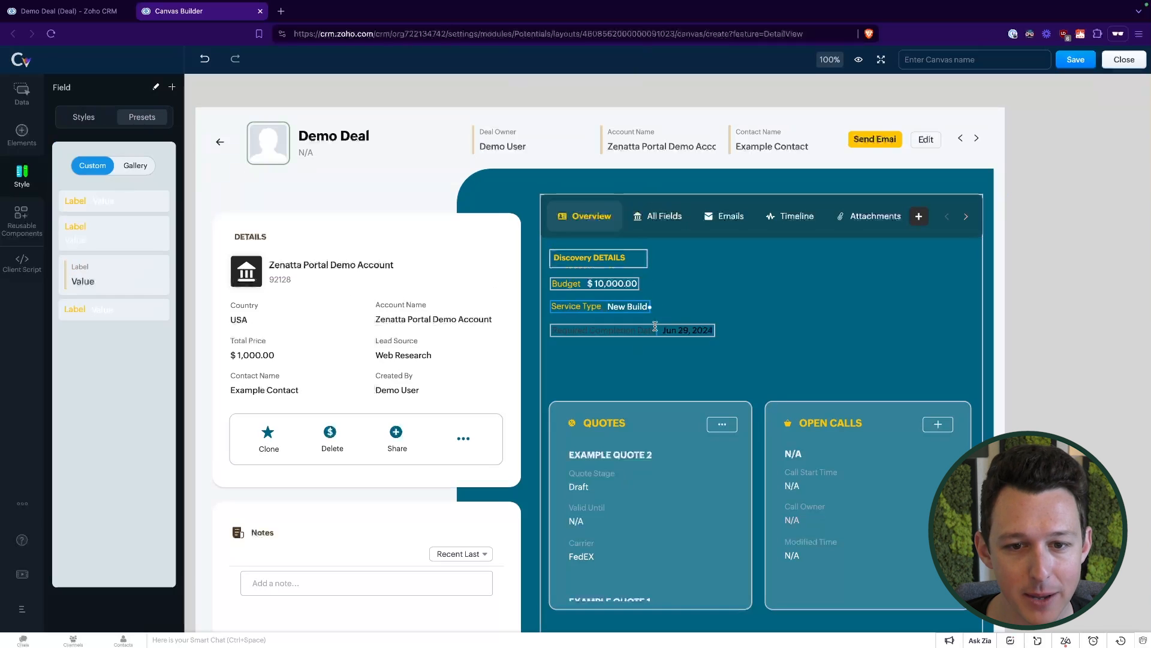
Apply the custom preset with the amber label and white value to the Required Completion Date field.
{"action": "left_click", "coordinate": [654, 328]}
{"action": "left_click", "coordinate": [152, 119]}
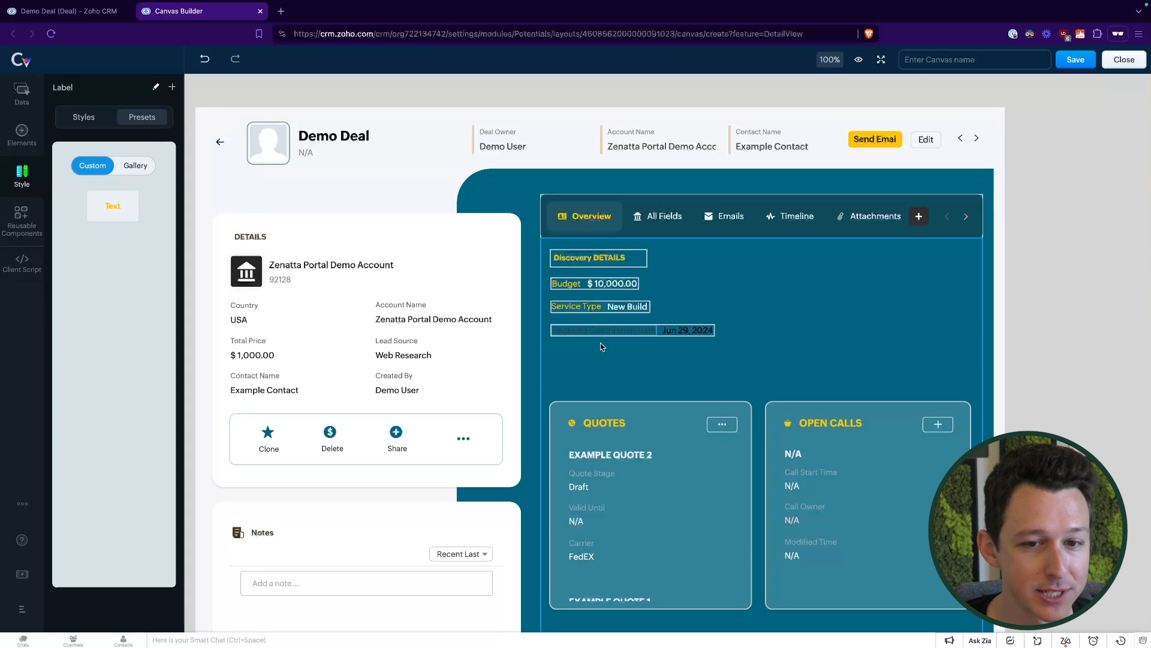
{"action": "left_click", "coordinate": [659, 334]}
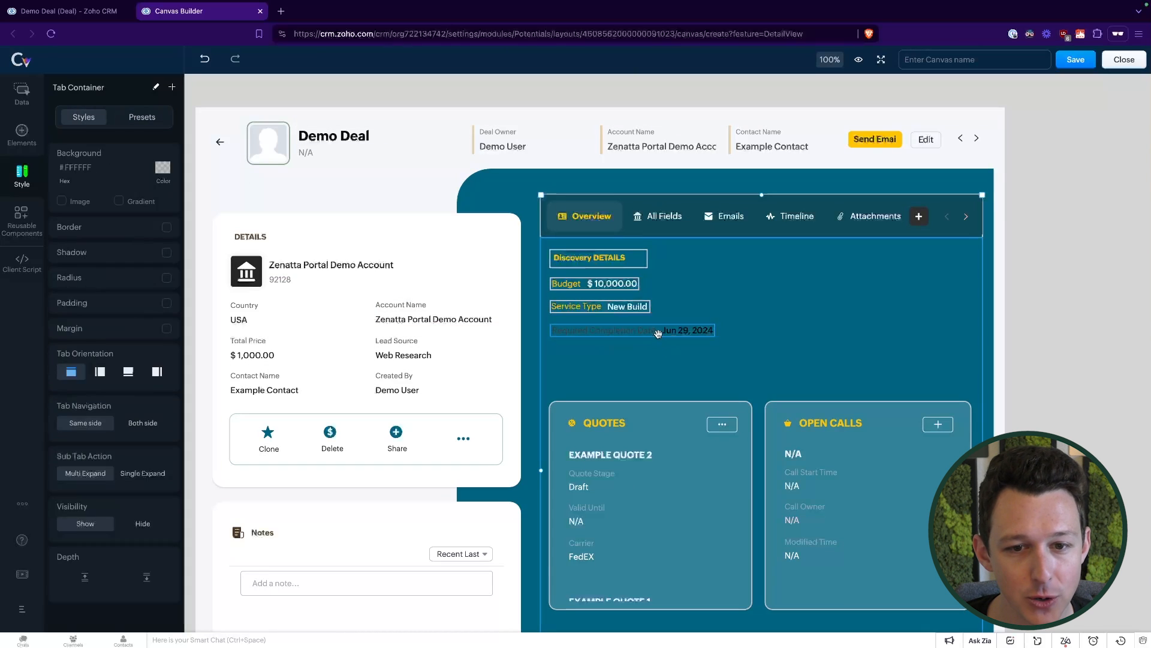
{"action": "left_click", "coordinate": [144, 117]}
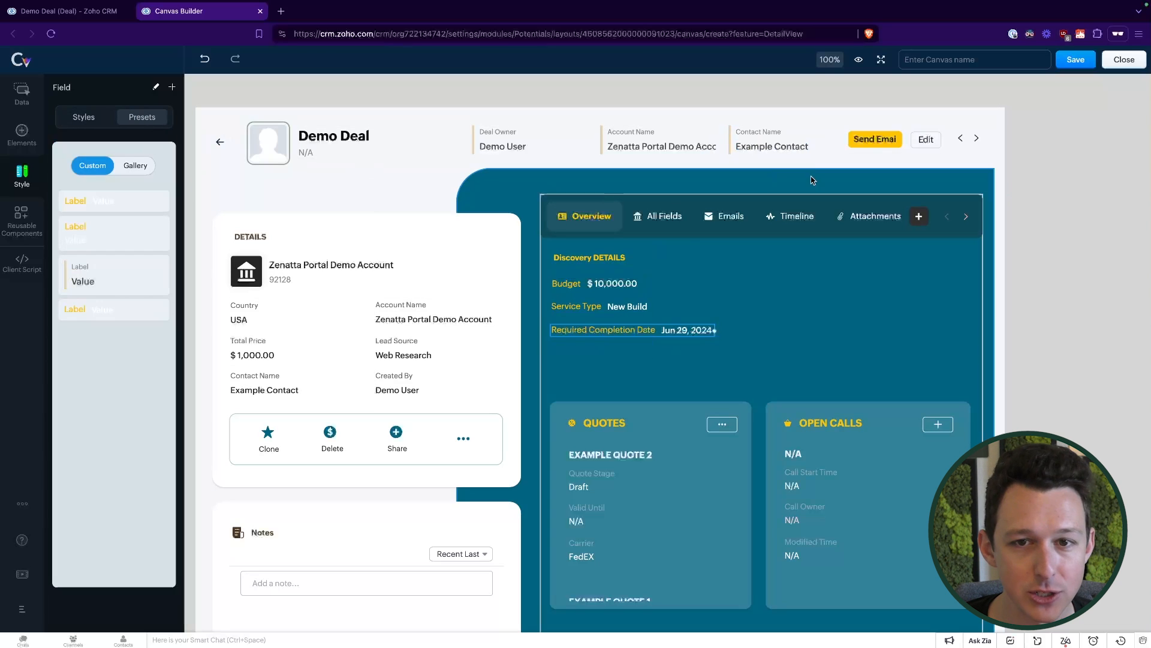
{"action": "left_click", "coordinate": [794, 138]}
{"action": "right_click", "coordinate": [793, 137]}
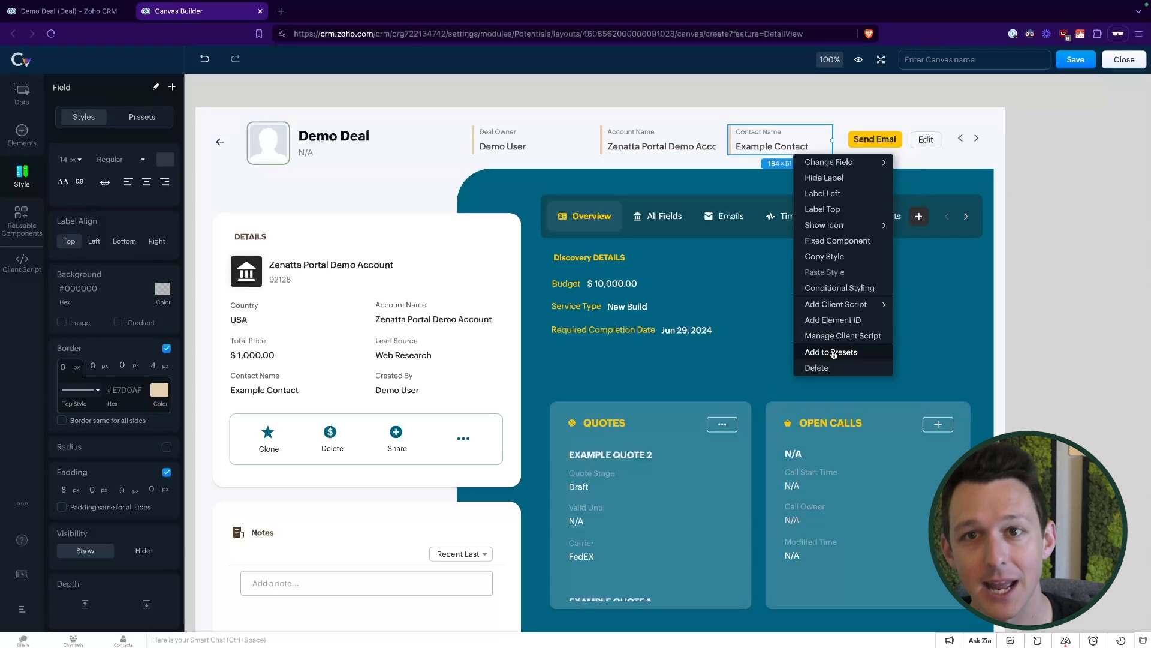
{"action": "left_click", "coordinate": [760, 87]}
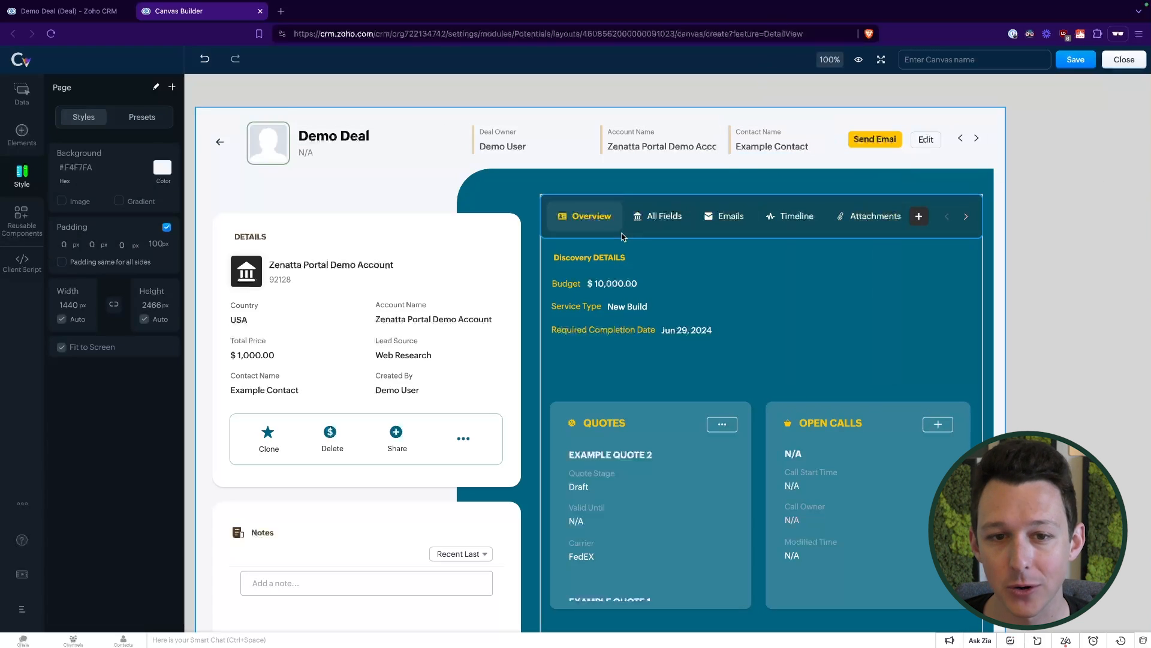
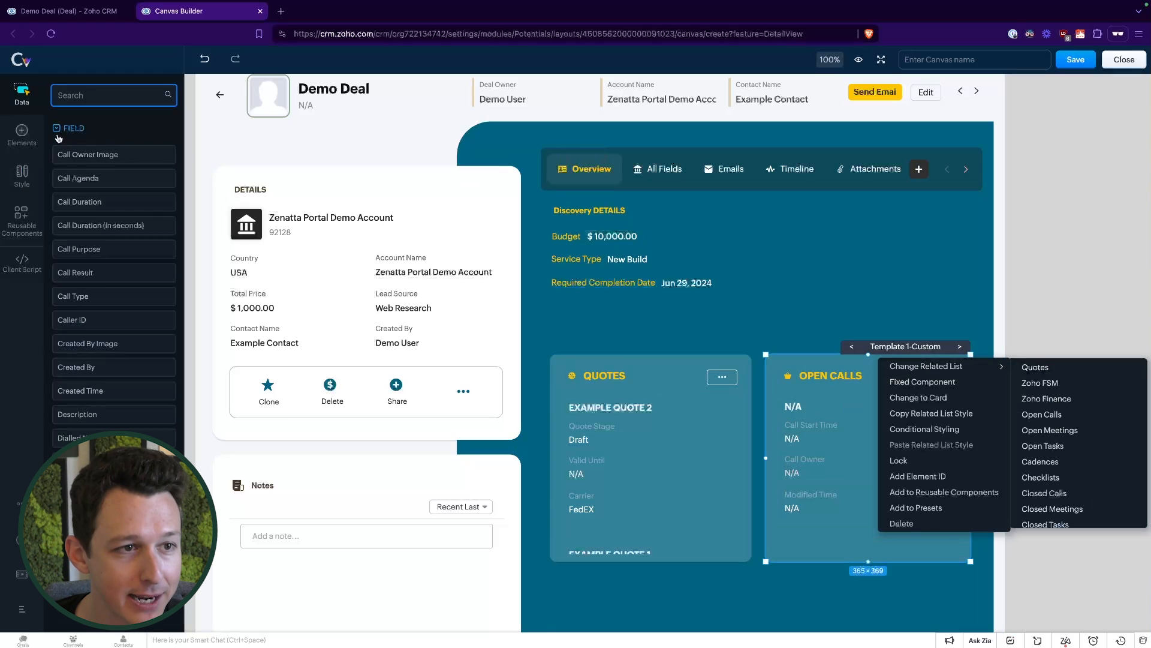
{"action": "left_click", "coordinate": [57, 129]}
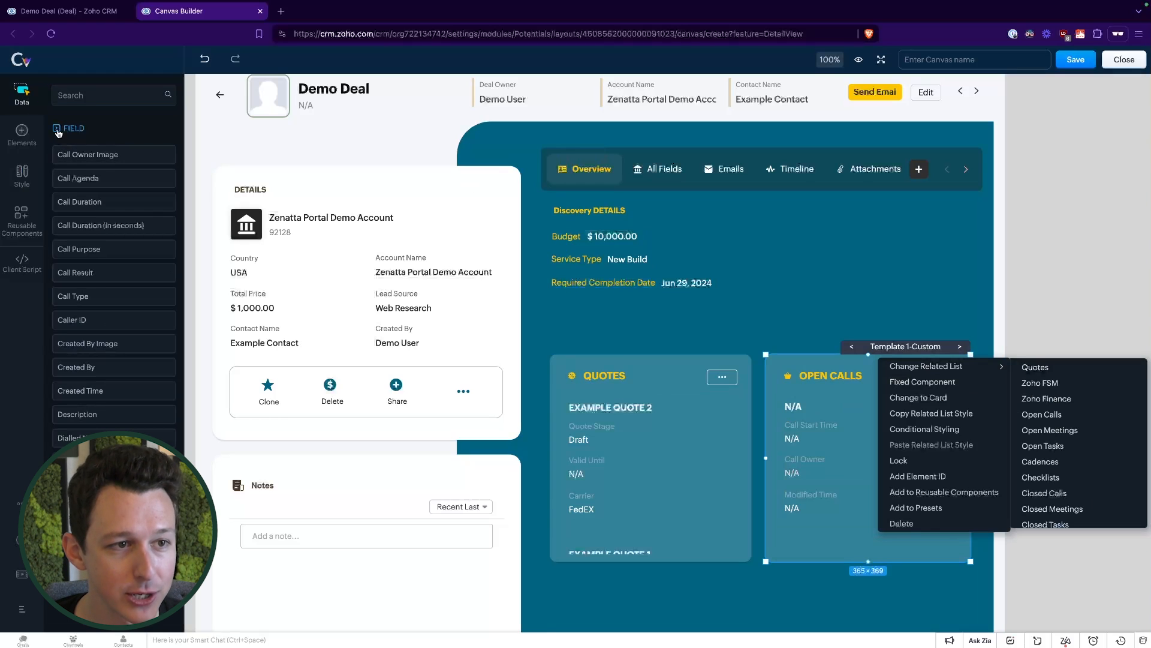
{"action": "left_click", "coordinate": [871, 385]}
{"action": "right_click", "coordinate": [828, 360]}
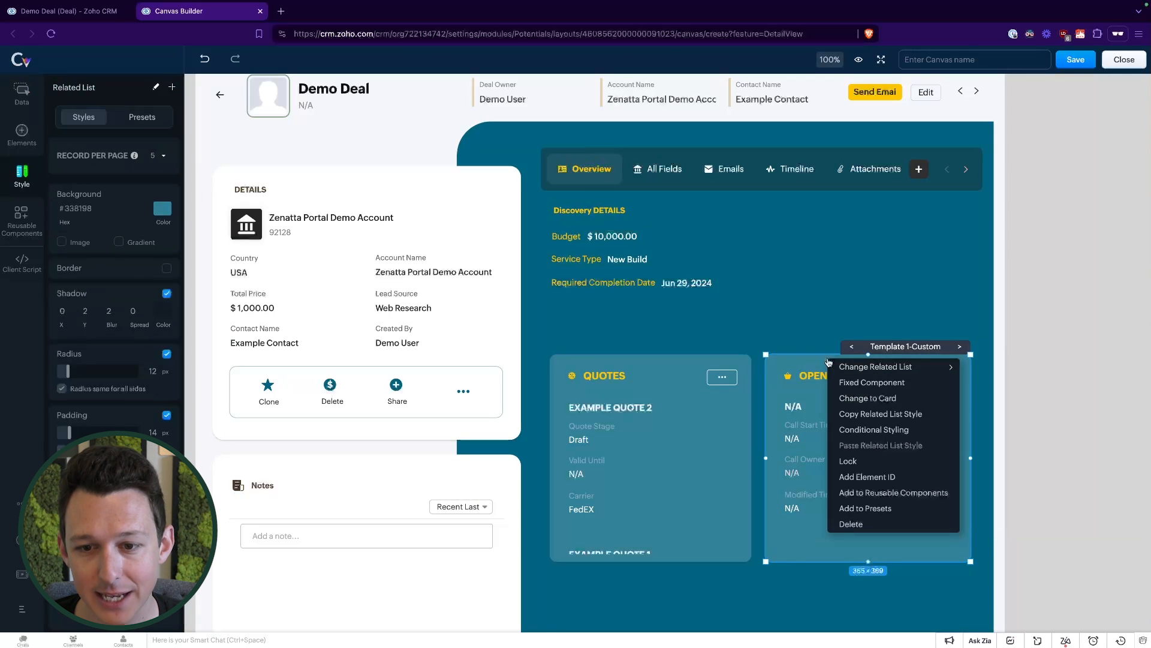
{"action": "left_click", "coordinate": [22, 93]}
{"action": "left_click", "coordinate": [57, 128]}
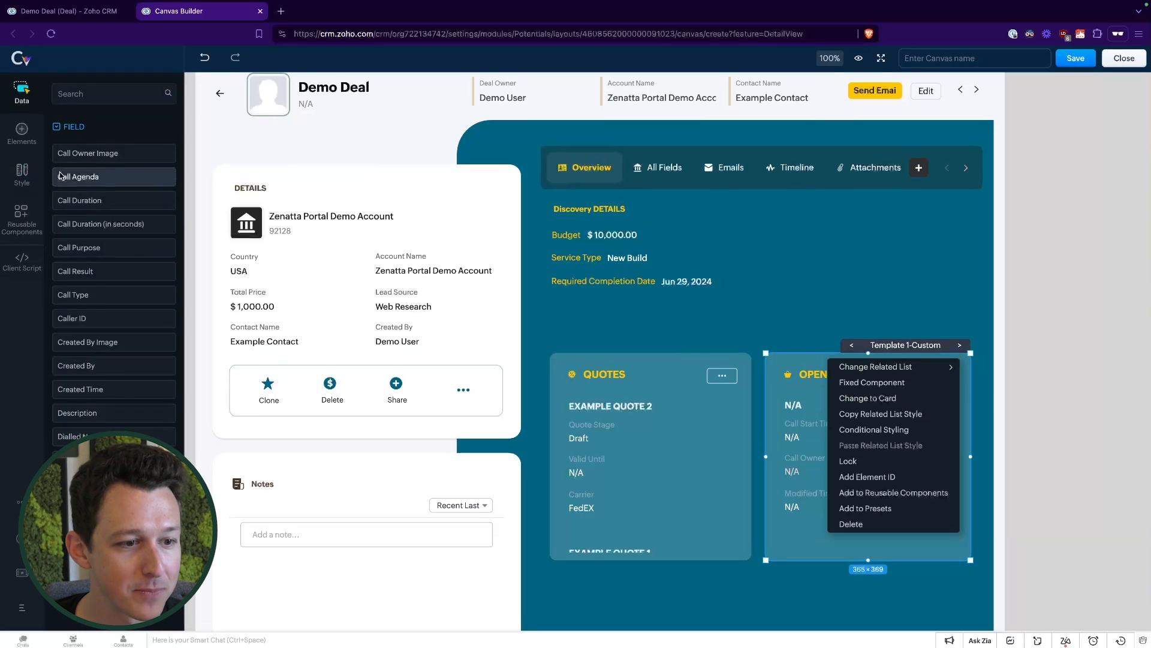
Try placing a new Open Tasks related list above the Open Calls card, and delete it again.
{"action": "left_click", "coordinate": [377, 152]}
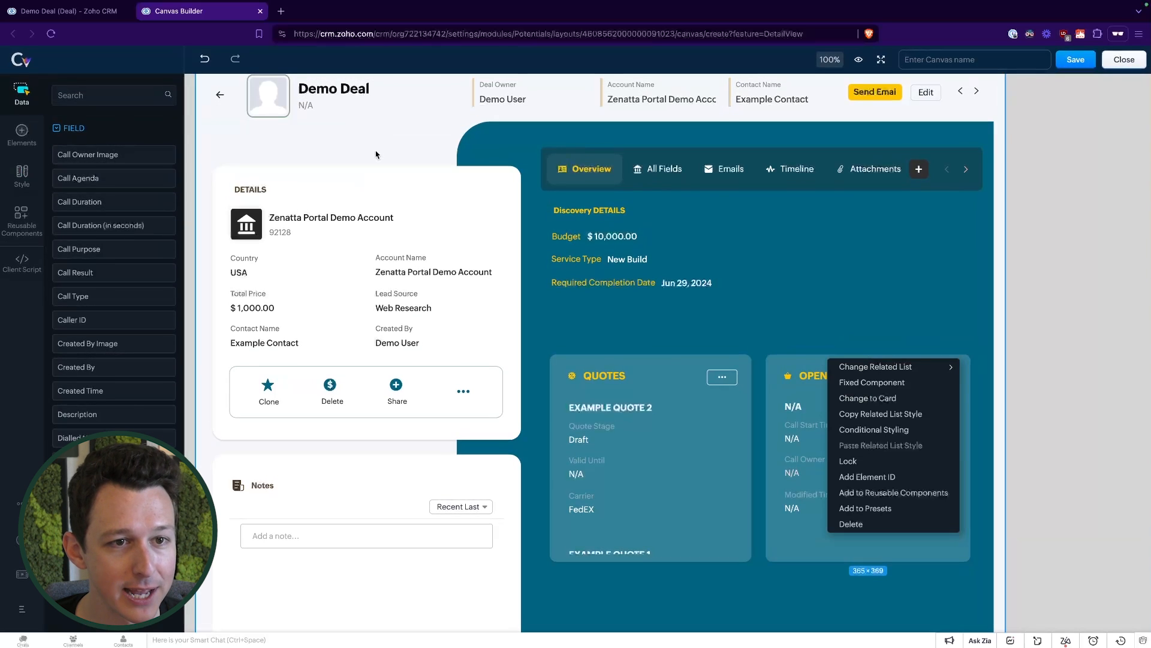
{"action": "left_click", "coordinate": [58, 129]}
{"action": "left_click", "coordinate": [61, 158]}
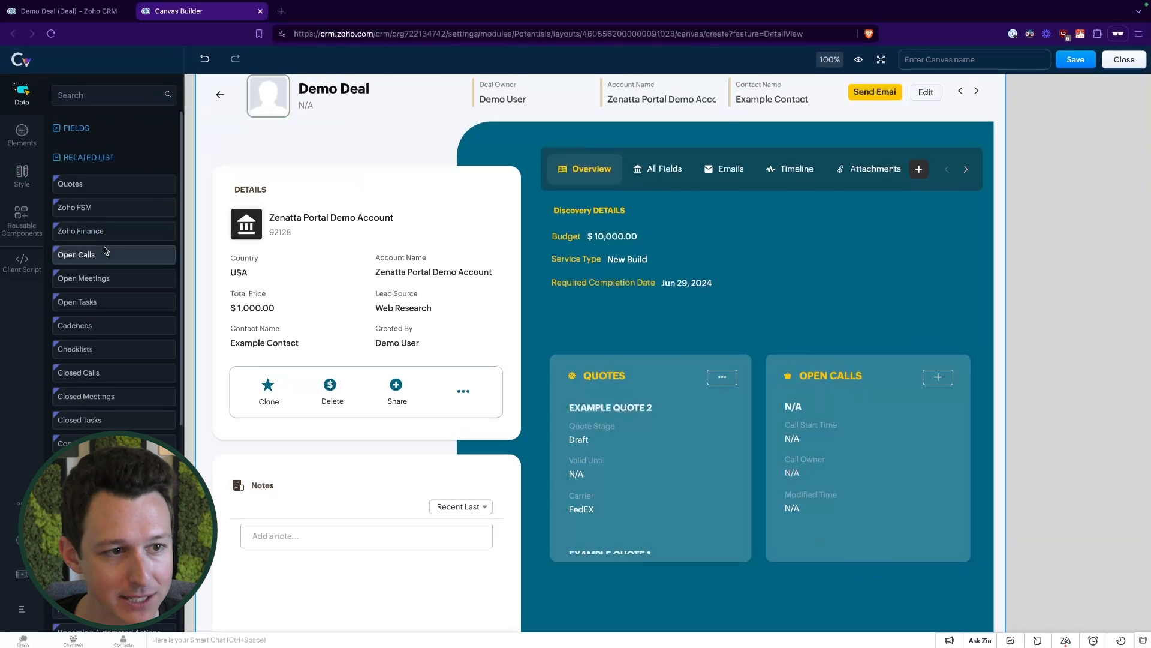
{"action": "scroll", "coordinate": [78, 255], "scroll_direction": "down", "scroll_amount": 1}
{"action": "left_click_drag", "start_coordinate": [72, 268], "coordinate": [835, 269]}
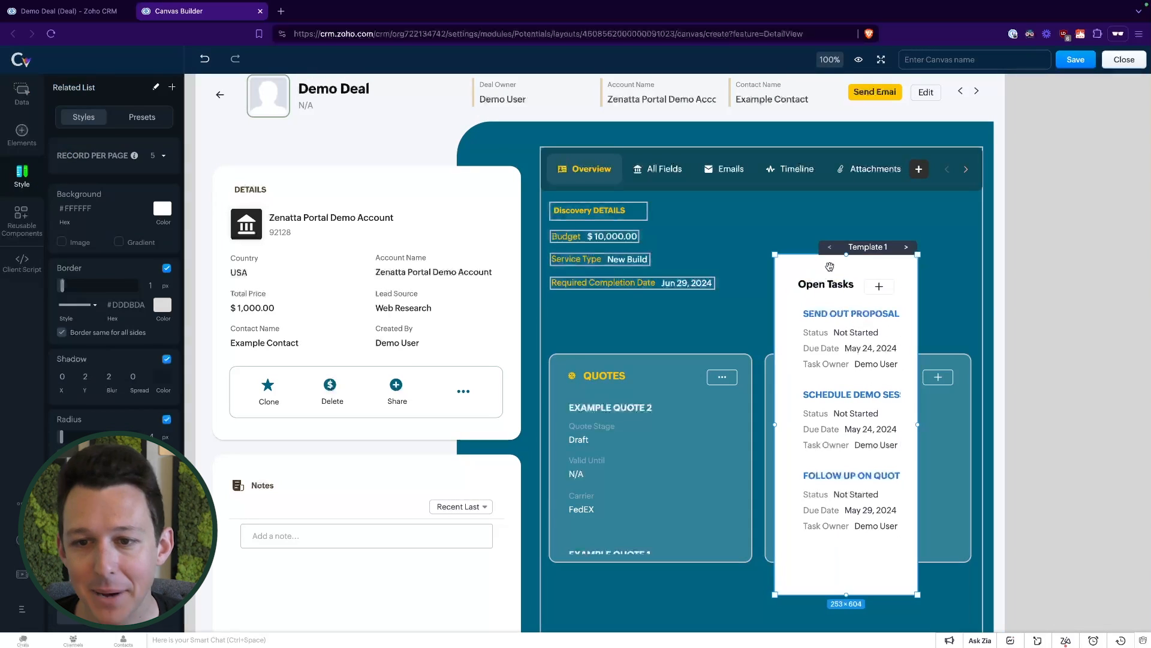
{"action": "key", "text": "Delete"}
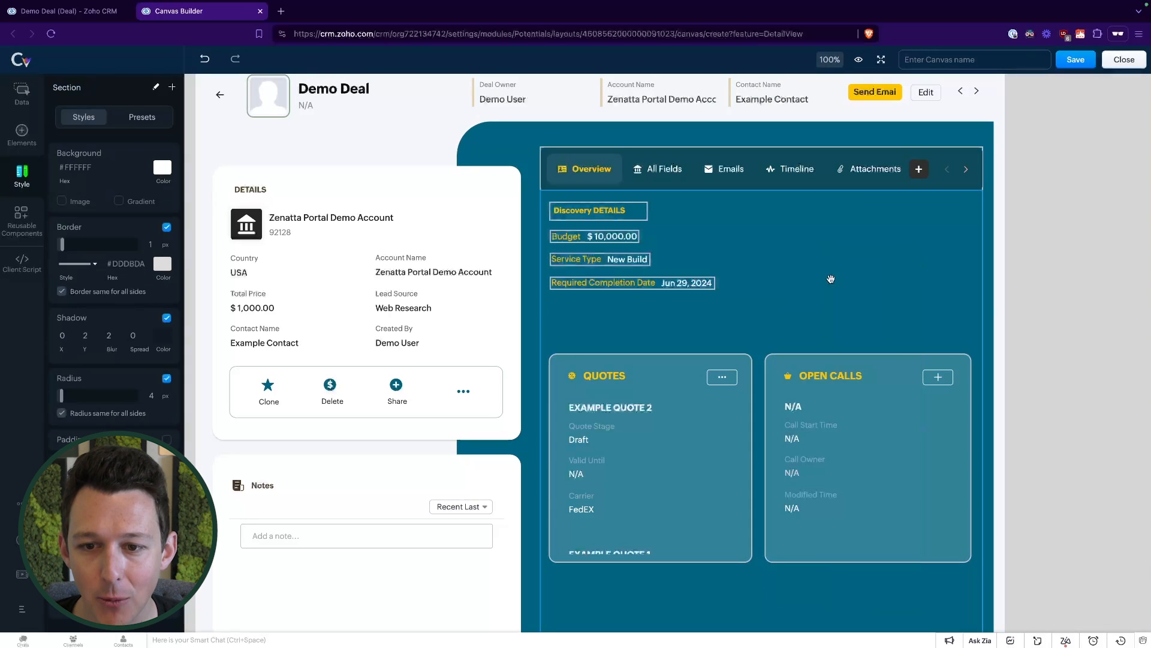
Change the Open Calls related list to Open Tasks, keeping the card's existing styling.
{"action": "right_click", "coordinate": [835, 358]}
{"action": "mouse_move", "coordinate": [951, 367]}
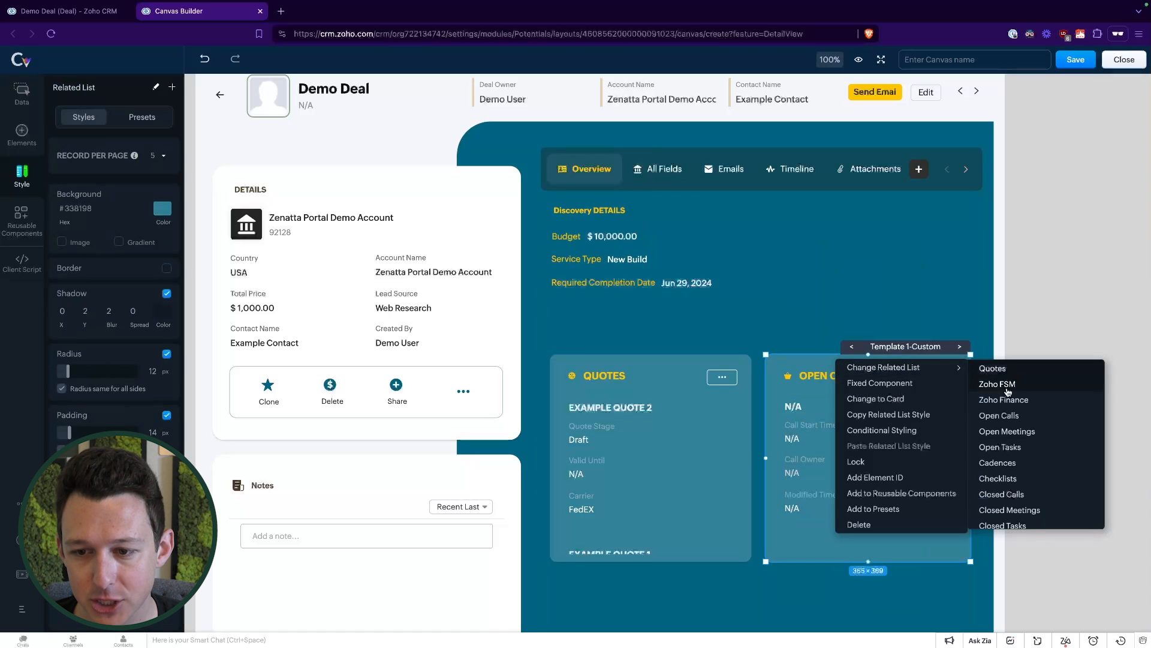
{"action": "left_click", "coordinate": [1000, 447]}
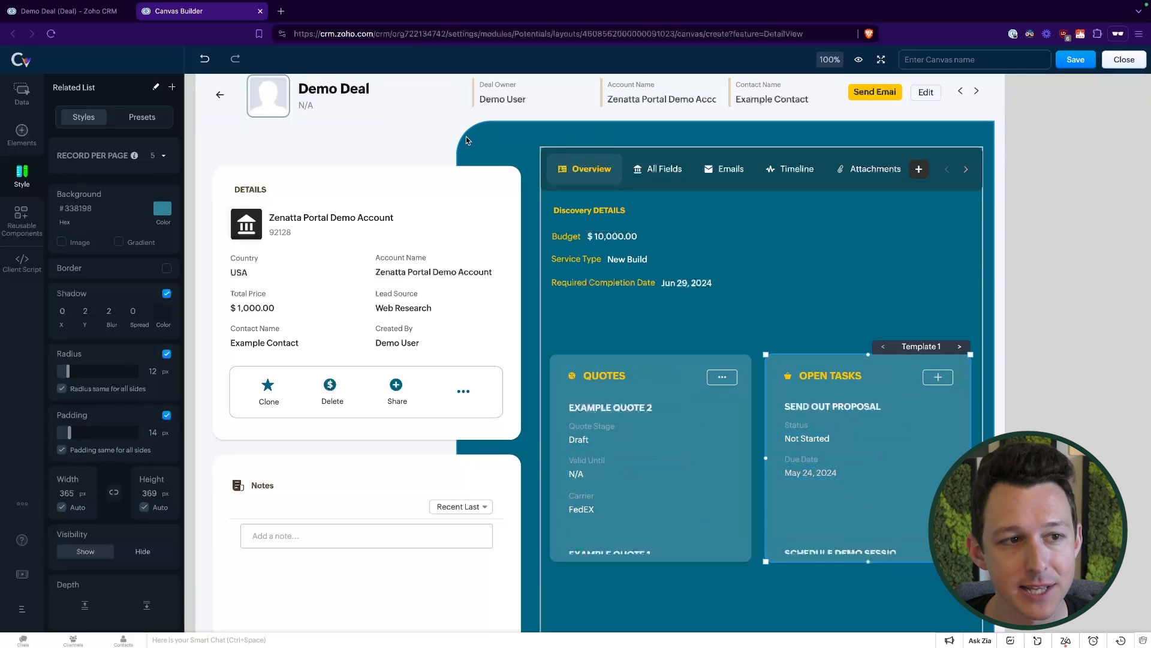
Examine the data fields and actions available for the Open Tasks and Quotes related lists.
{"action": "left_click", "coordinate": [12, 100]}
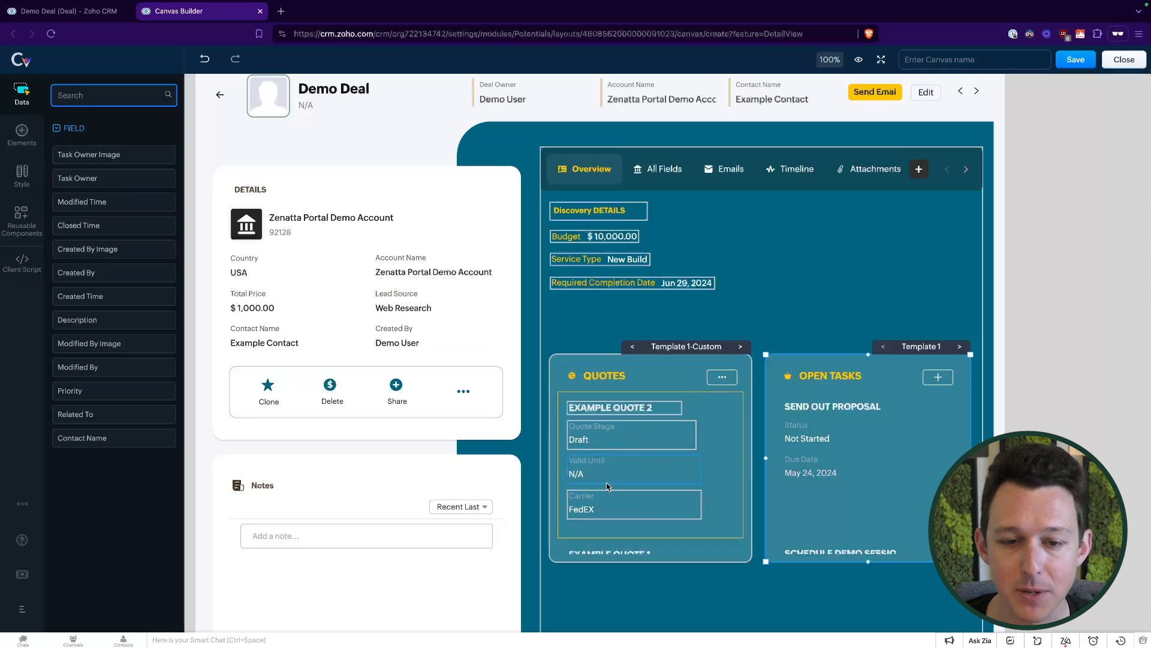
{"action": "left_click", "coordinate": [592, 356]}
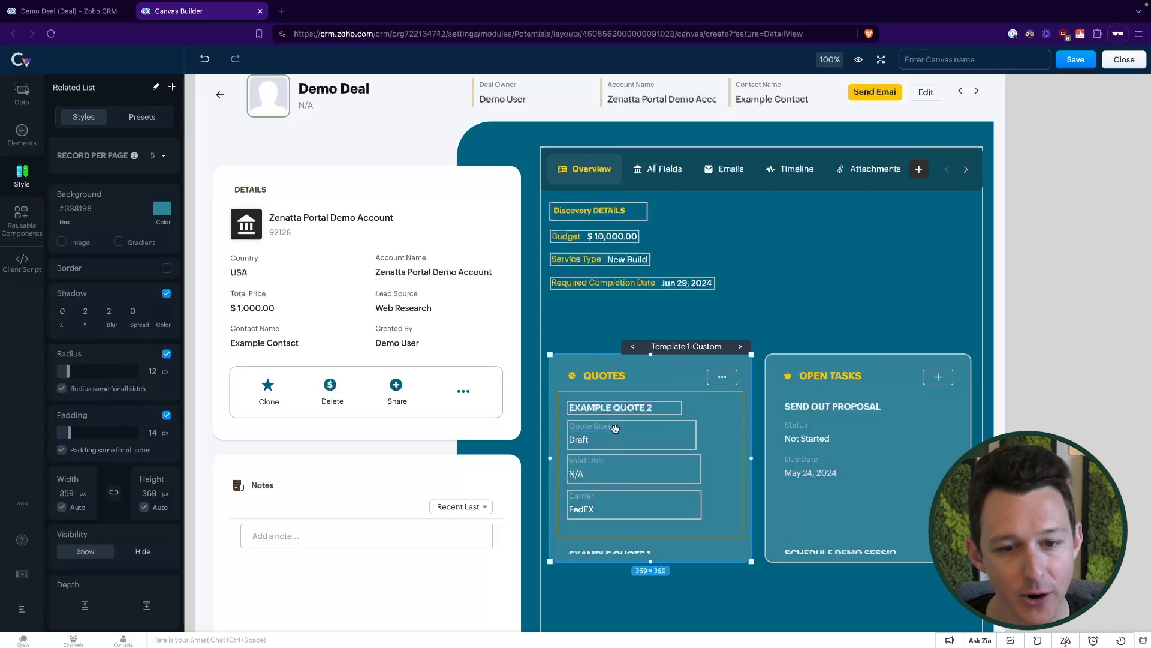
{"action": "left_click", "coordinate": [642, 433]}
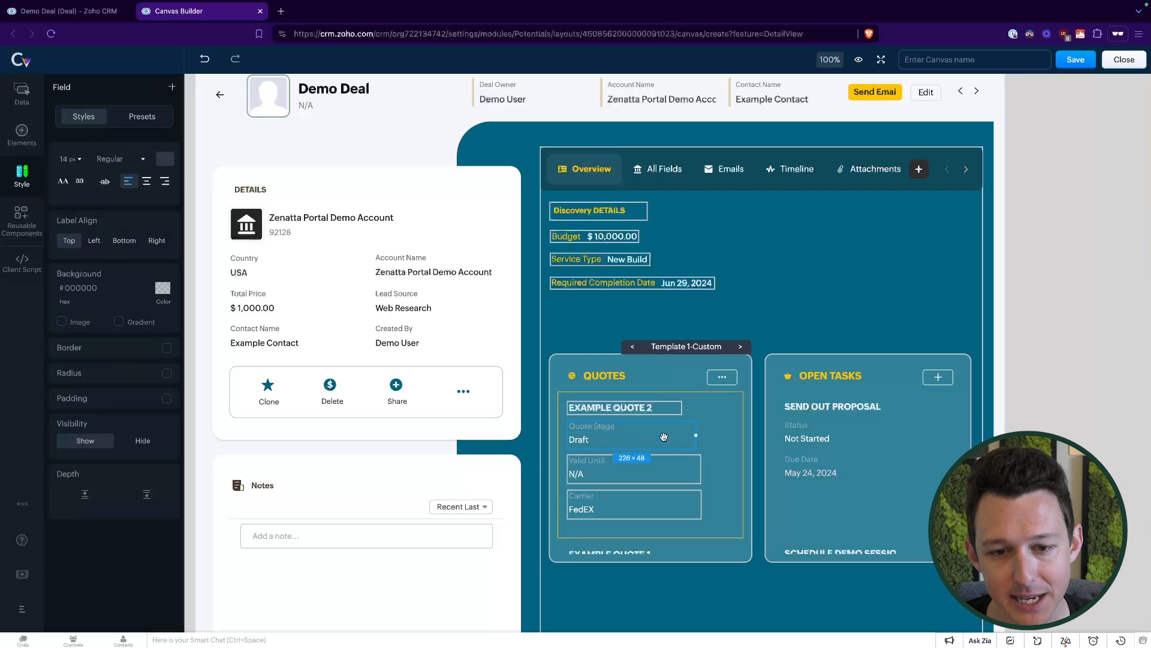
{"action": "left_click", "coordinate": [662, 469]}
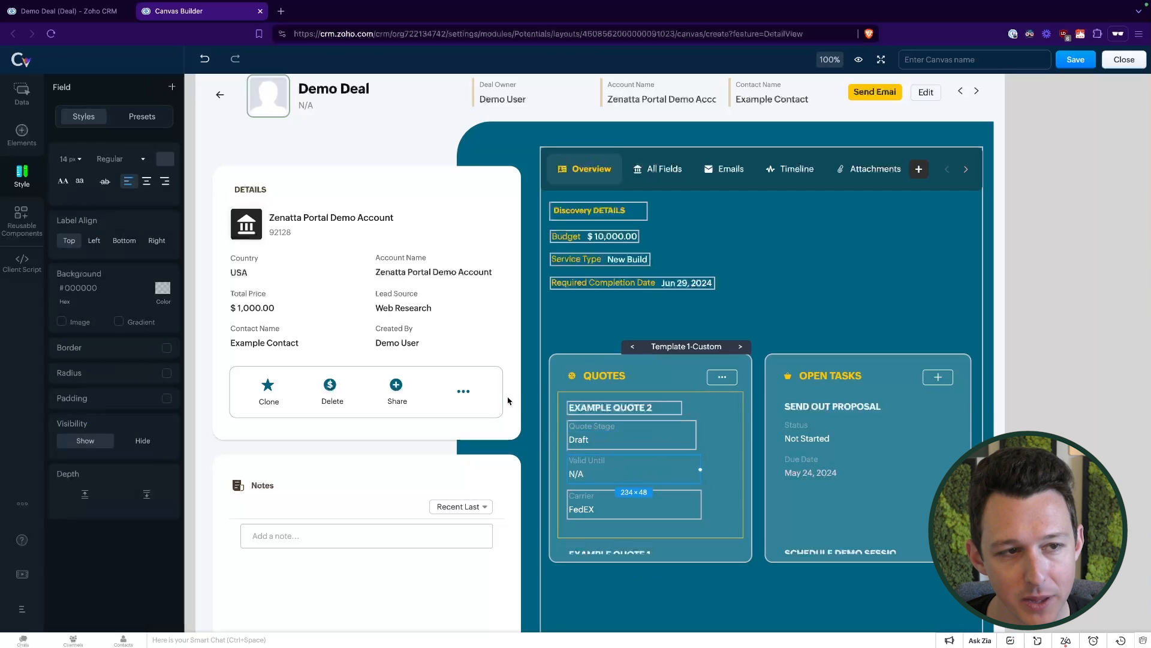
{"action": "left_click", "coordinate": [26, 103]}
{"action": "scroll", "coordinate": [94, 337], "scroll_direction": "down", "scroll_amount": 5}
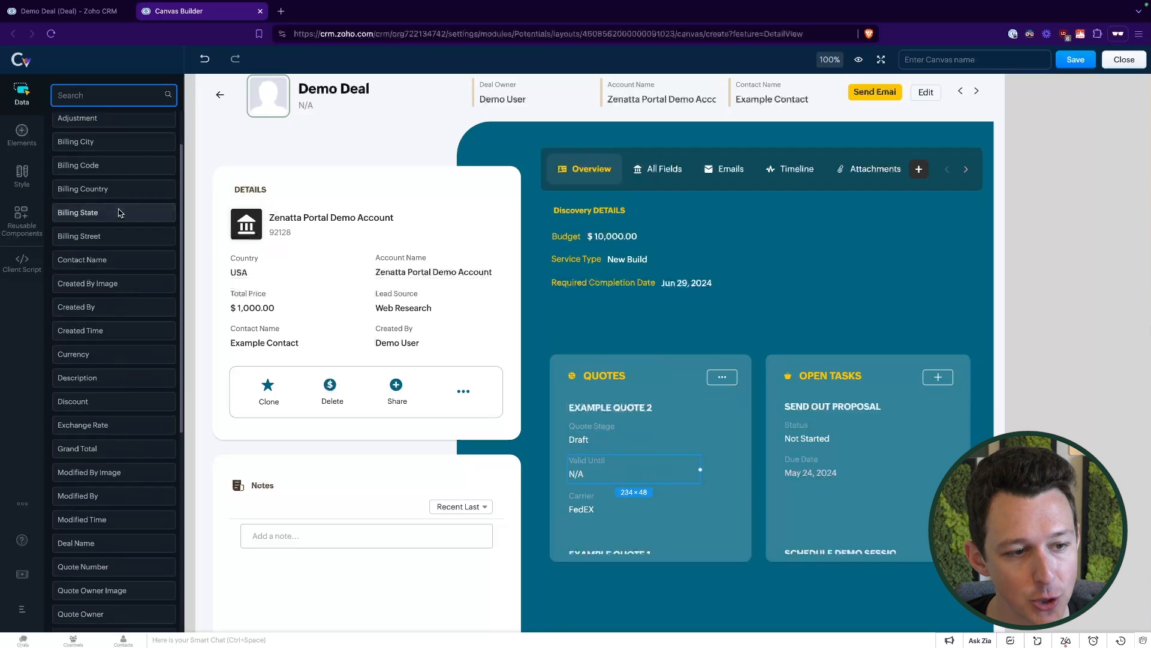
{"action": "scroll", "coordinate": [119, 361], "scroll_direction": "down", "scroll_amount": 2}
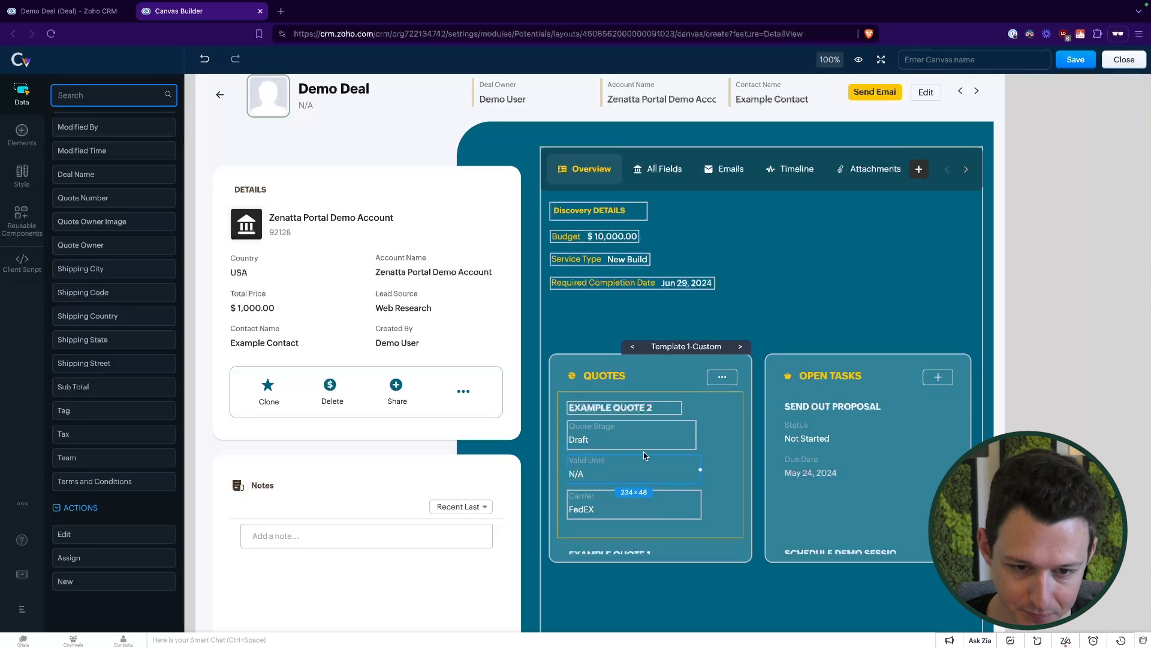
Replace the Valid Until field in the Quotes related list with Grand Total.
{"action": "right_click", "coordinate": [626, 468]}
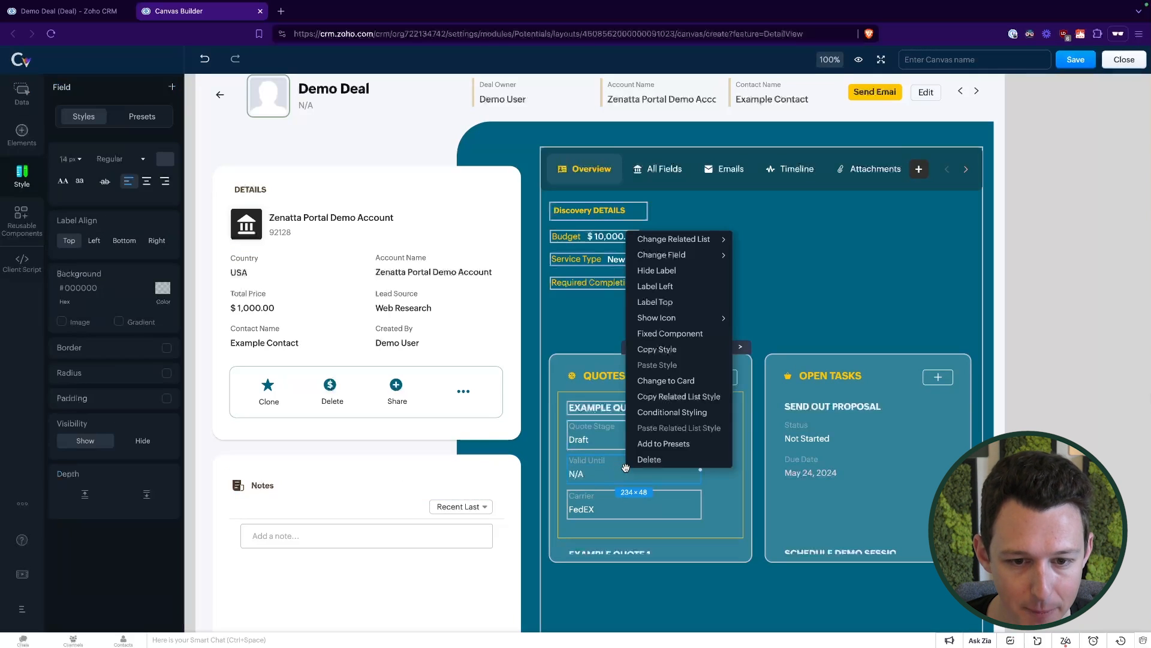
{"action": "mouse_move", "coordinate": [696, 246]}
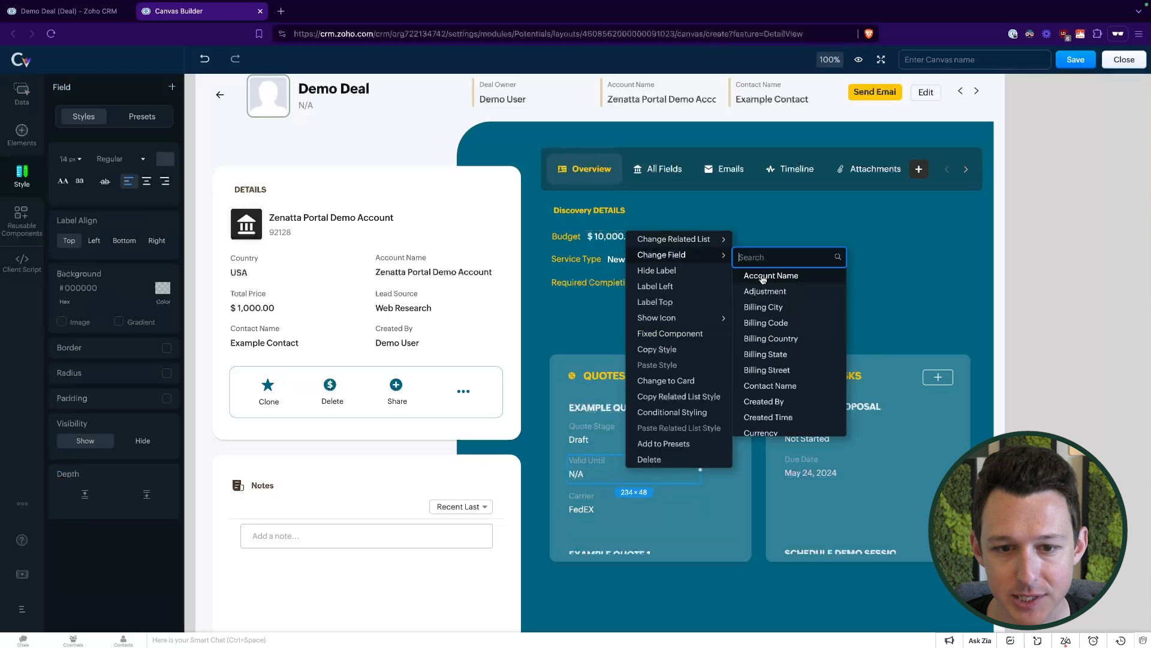
{"action": "scroll", "coordinate": [768, 312], "scroll_direction": "down", "scroll_amount": 3}
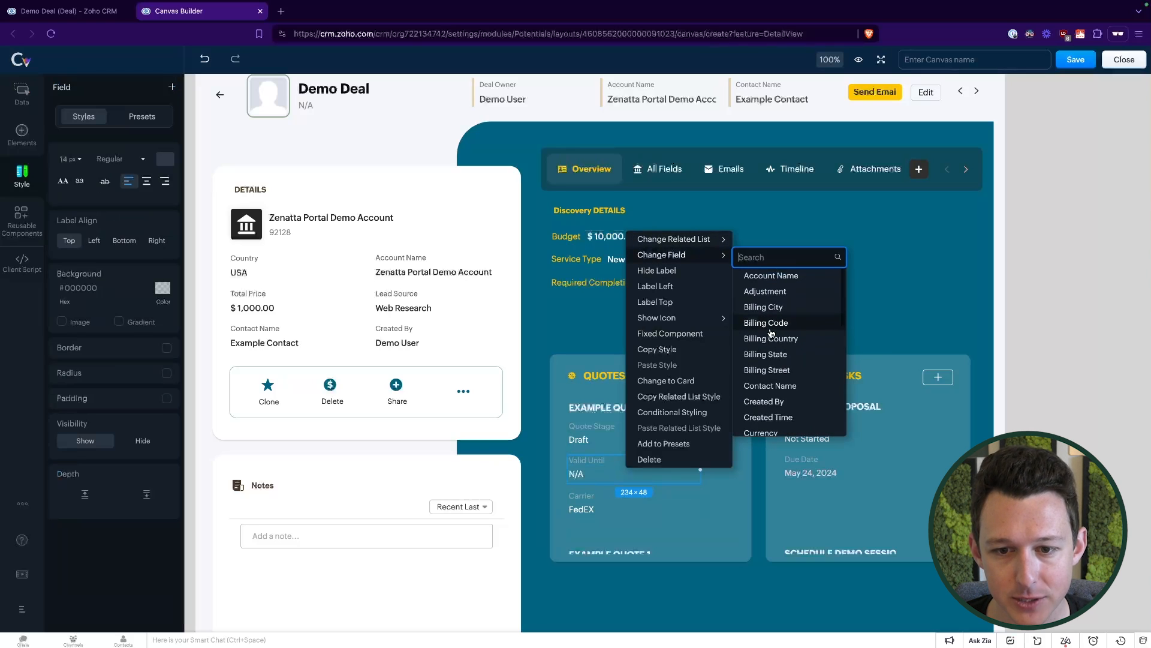
{"action": "scroll", "coordinate": [770, 336], "scroll_direction": "down", "scroll_amount": 1}
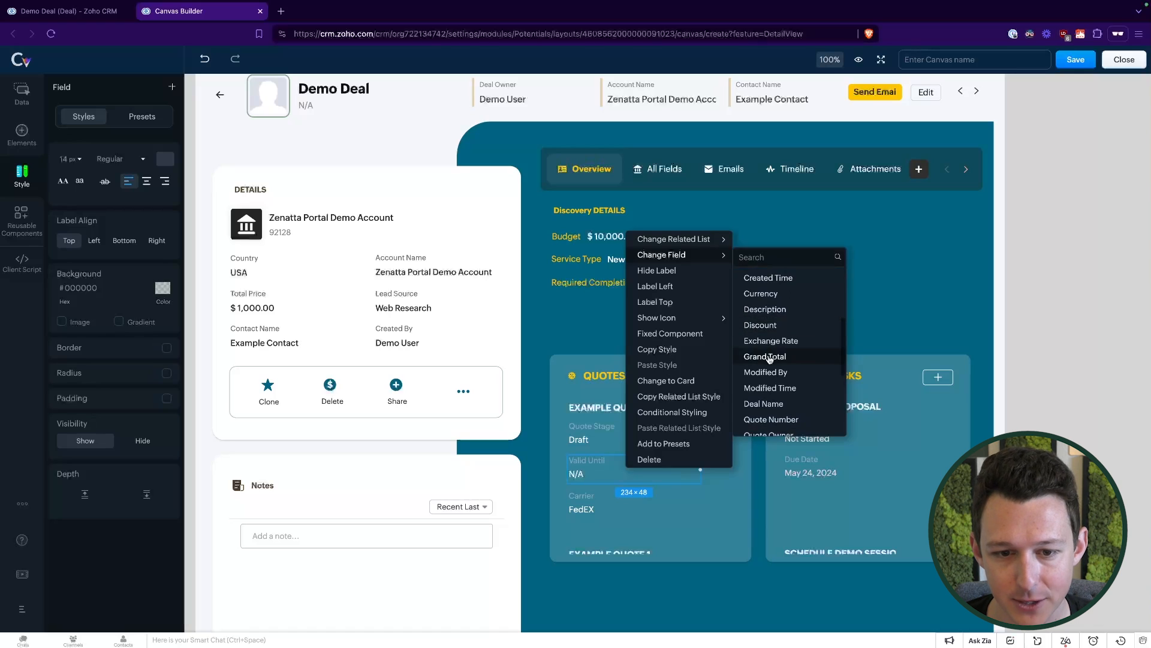
{"action": "left_click", "coordinate": [769, 355]}
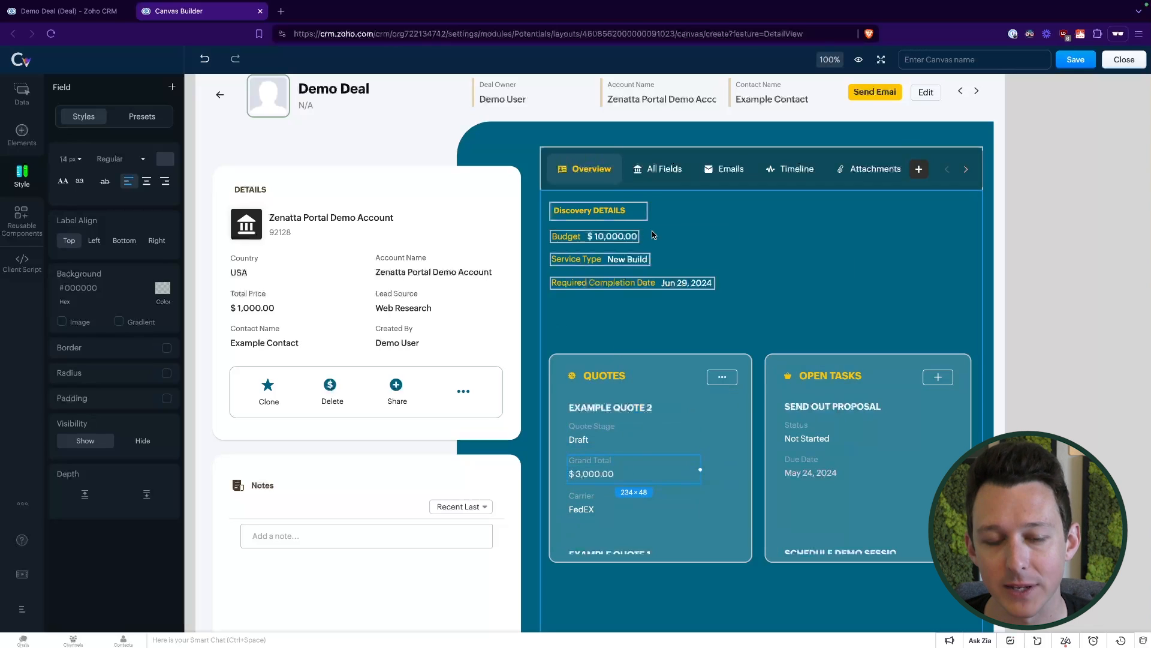
Add the Edit action to the Quotes related list's header, just before the ellipsis button.
{"action": "left_click", "coordinate": [698, 404]}
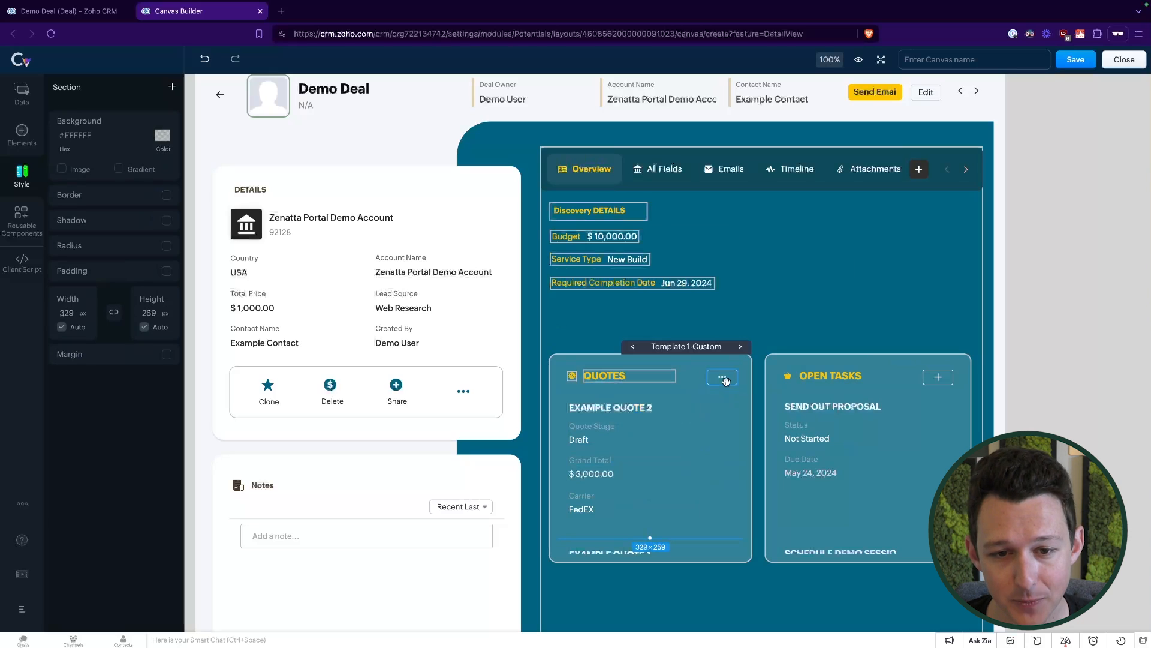
{"action": "scroll", "coordinate": [694, 414], "scroll_direction": "down", "scroll_amount": 1}
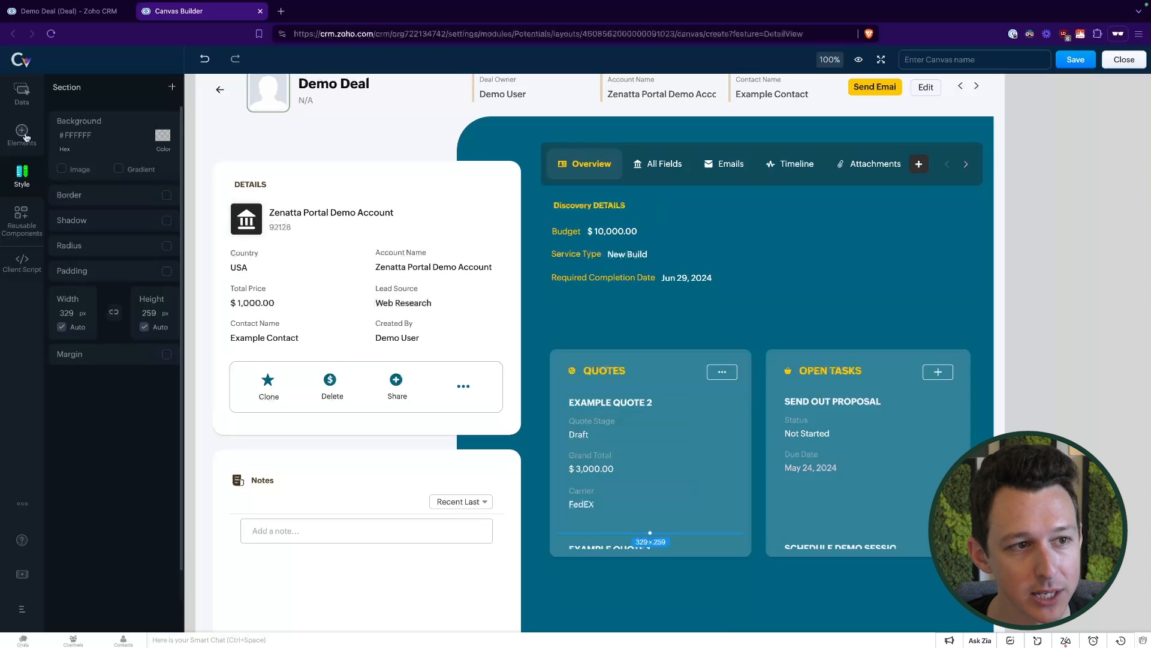
{"action": "left_click", "coordinate": [18, 93]}
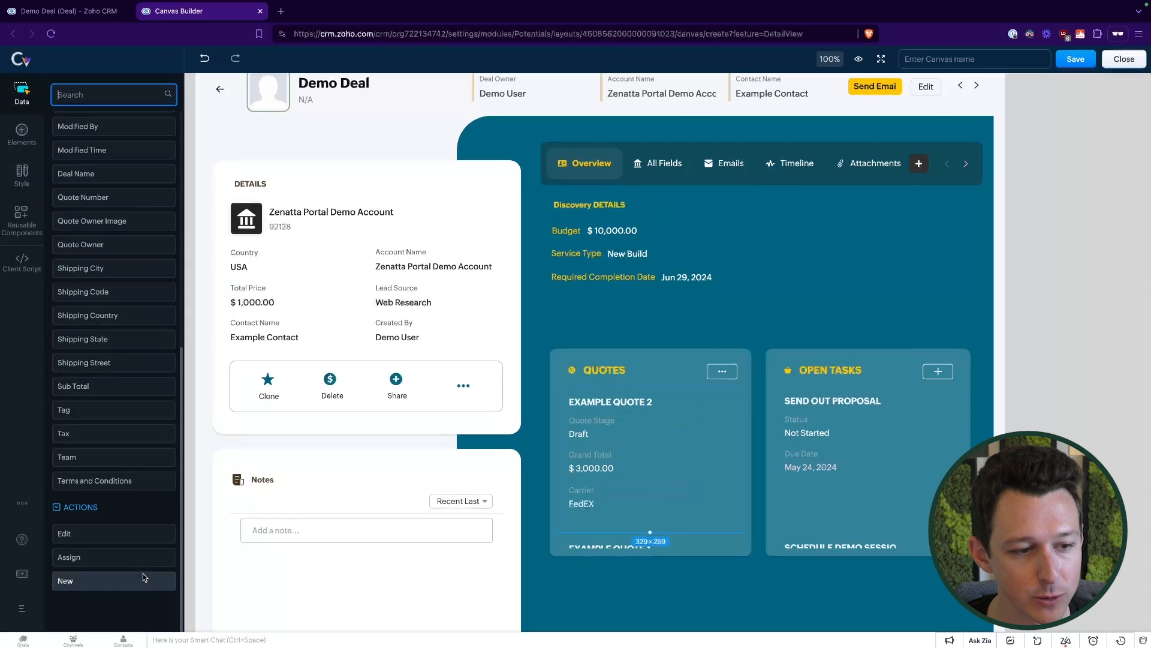
{"action": "left_click", "coordinate": [686, 426]}
{"action": "left_click", "coordinate": [709, 419]}
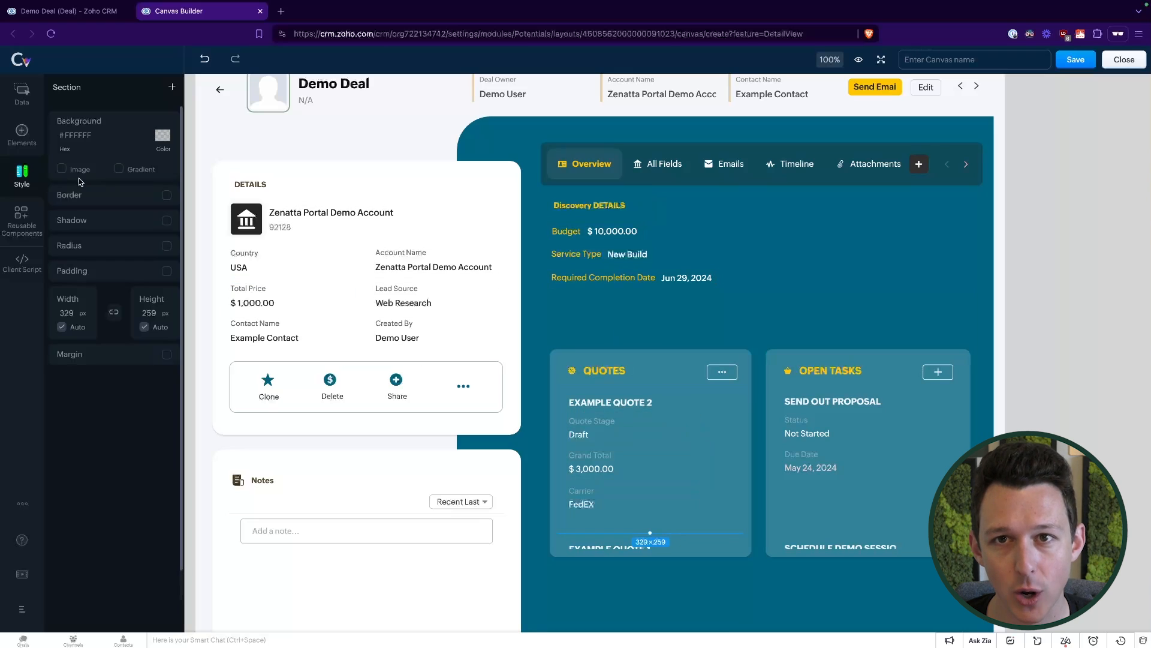
{"action": "left_click", "coordinate": [18, 94]}
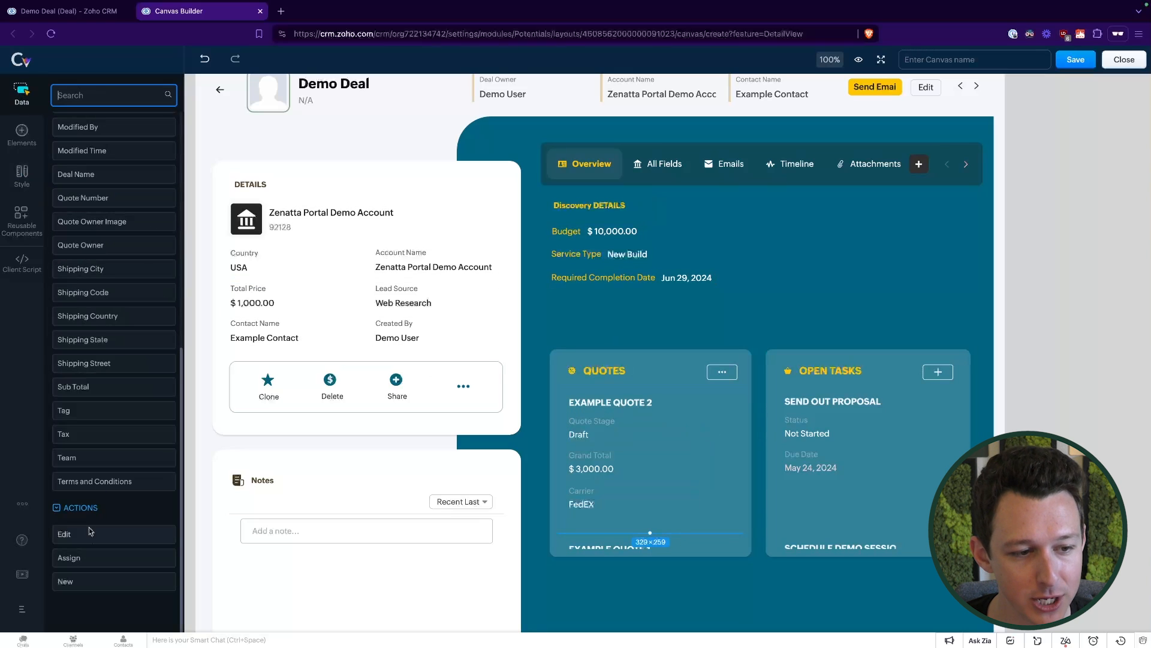
{"action": "left_click_drag", "start_coordinate": [66, 535], "coordinate": [679, 413]}
{"action": "left_click_drag", "start_coordinate": [66, 535], "coordinate": [662, 366]}
{"action": "left_click", "coordinate": [1029, 337]}
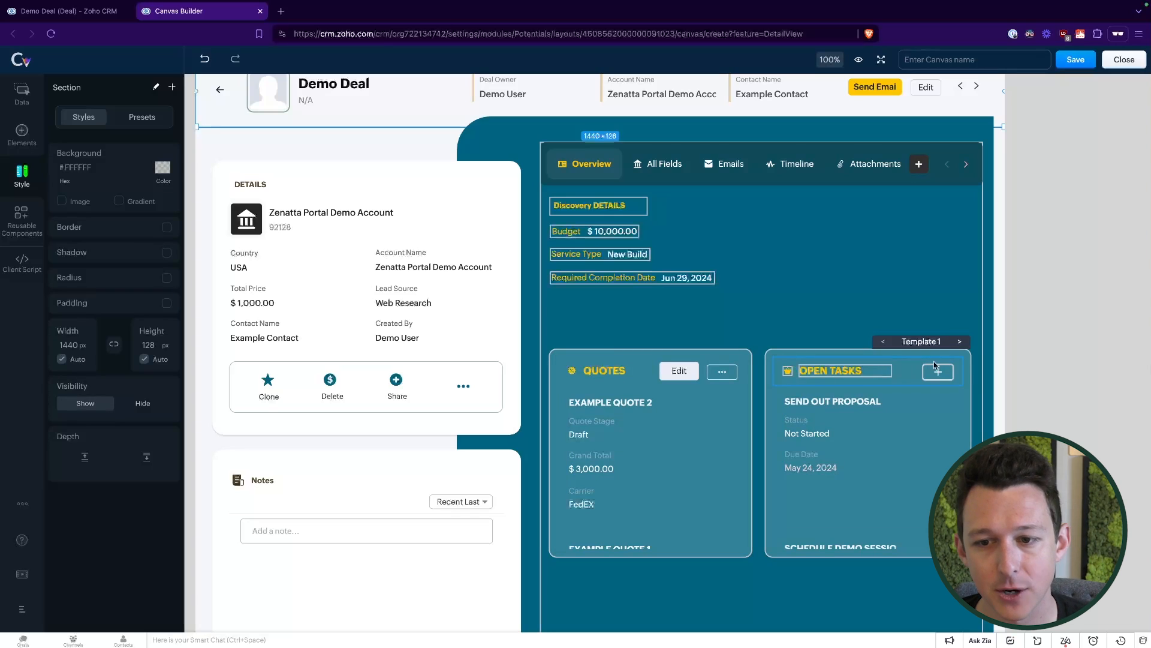
Cycle the Open Tasks related list through the Customizable Table and Table layouts to Template 3.
{"action": "left_click", "coordinate": [960, 342]}
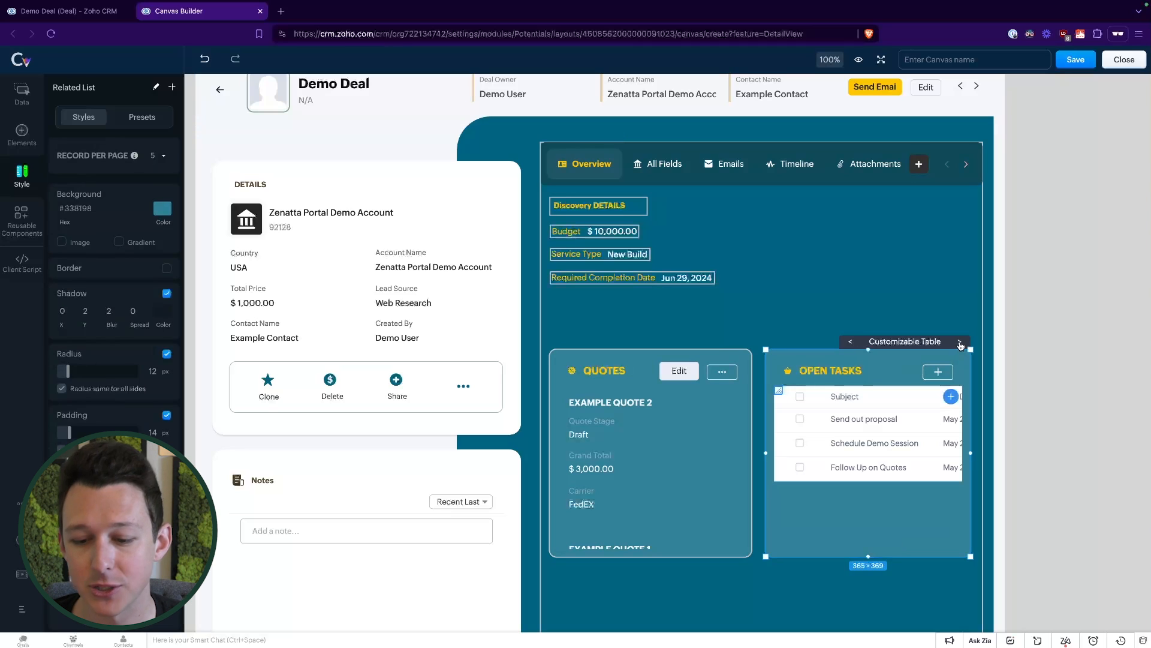
{"action": "left_click", "coordinate": [960, 342]}
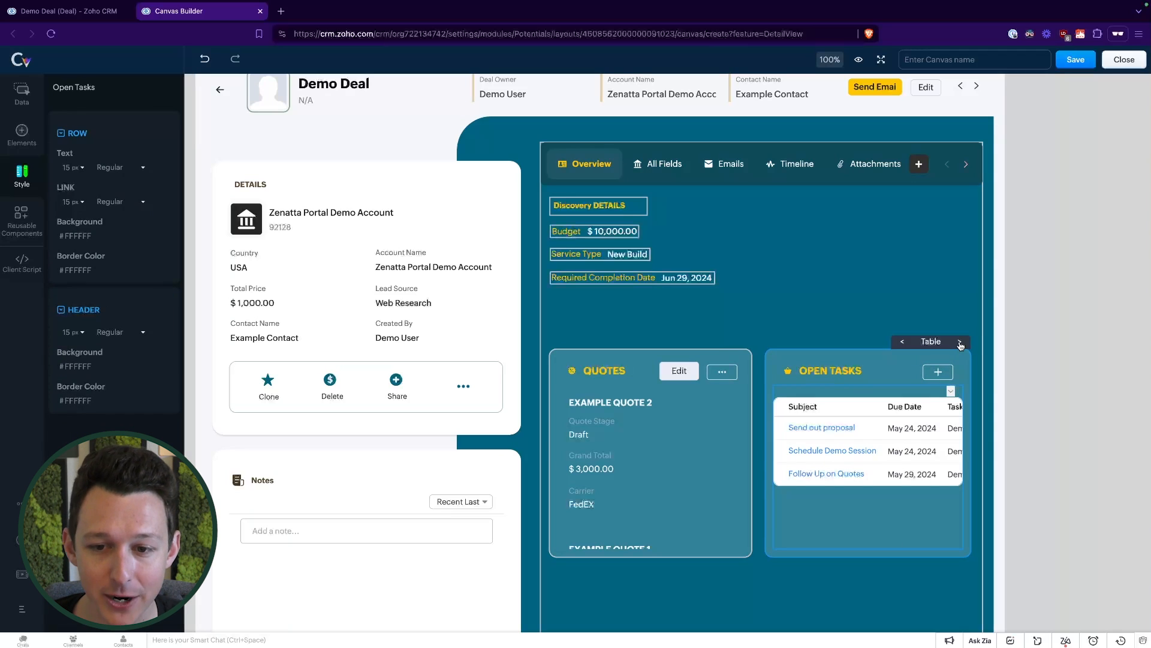
{"action": "left_click", "coordinate": [960, 342]}
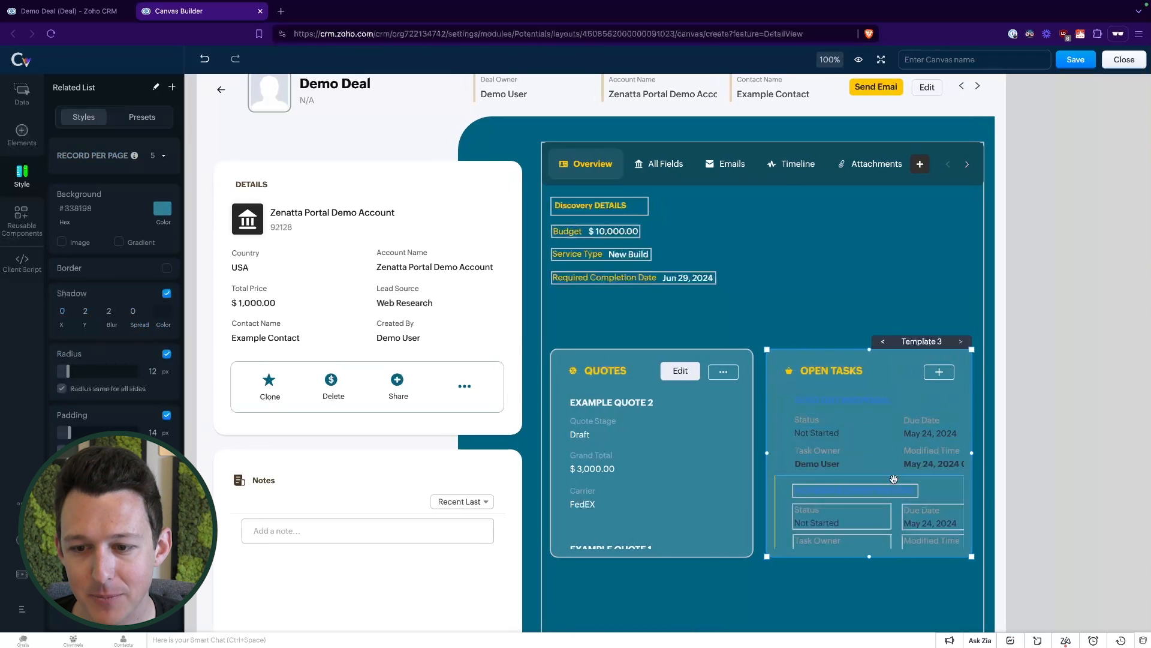
Apply the custom preset with a yellow label beside a white value to the task subject field in the Open Tasks list.
{"action": "left_click", "coordinate": [864, 398]}
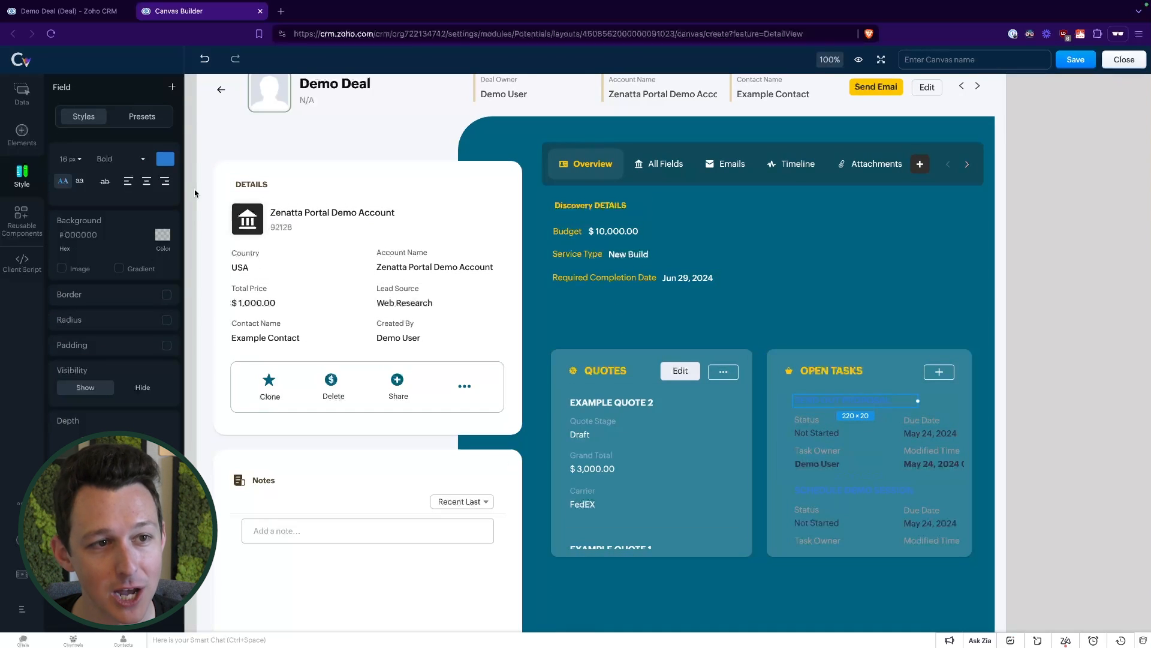
{"action": "left_click", "coordinate": [144, 118]}
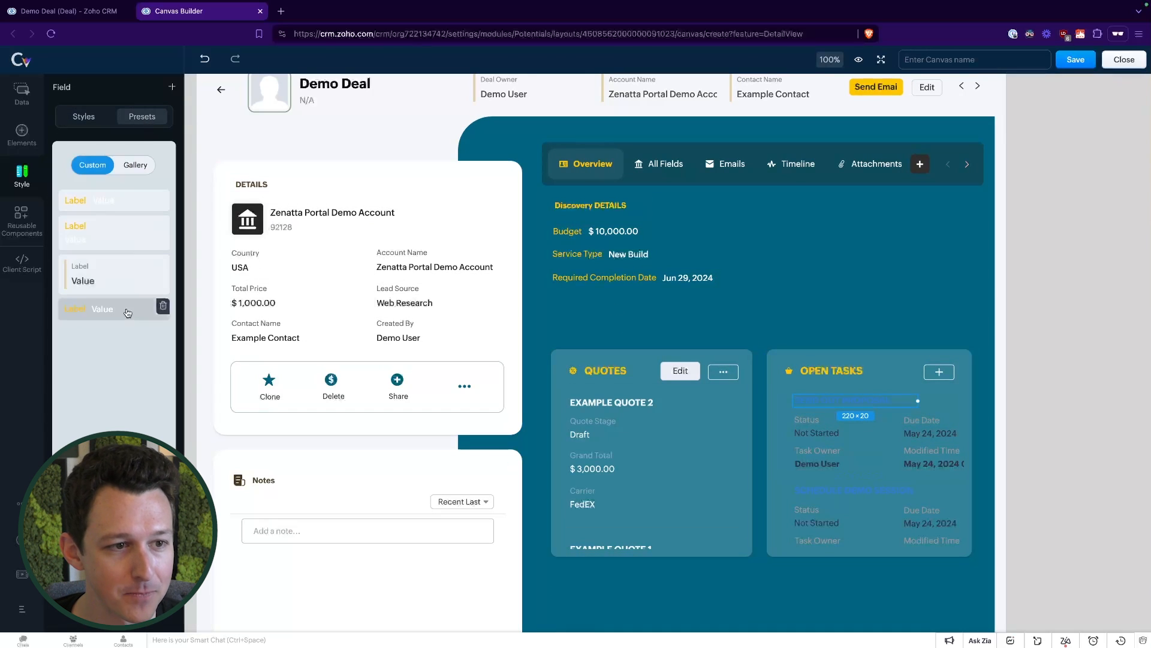
{"action": "left_click", "coordinate": [137, 208]}
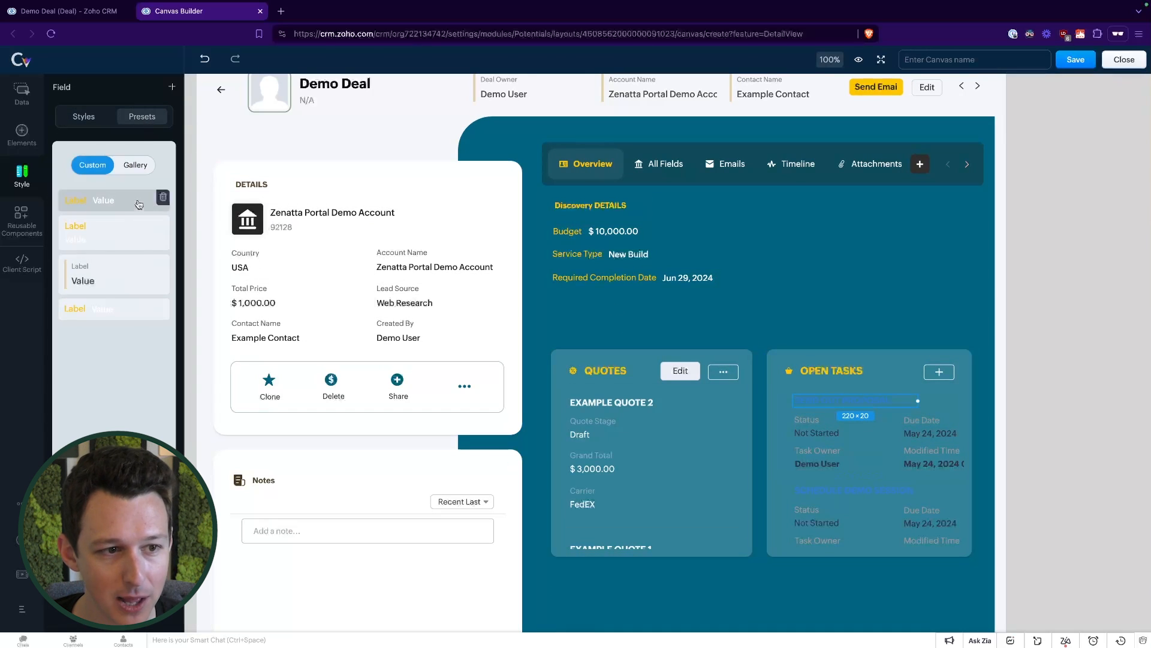
Apply the custom preset with a yellow label above a white value to the Status and Task Owner fields in Open Tasks.
{"action": "left_click", "coordinate": [848, 428]}
{"action": "left_click", "coordinate": [142, 116]}
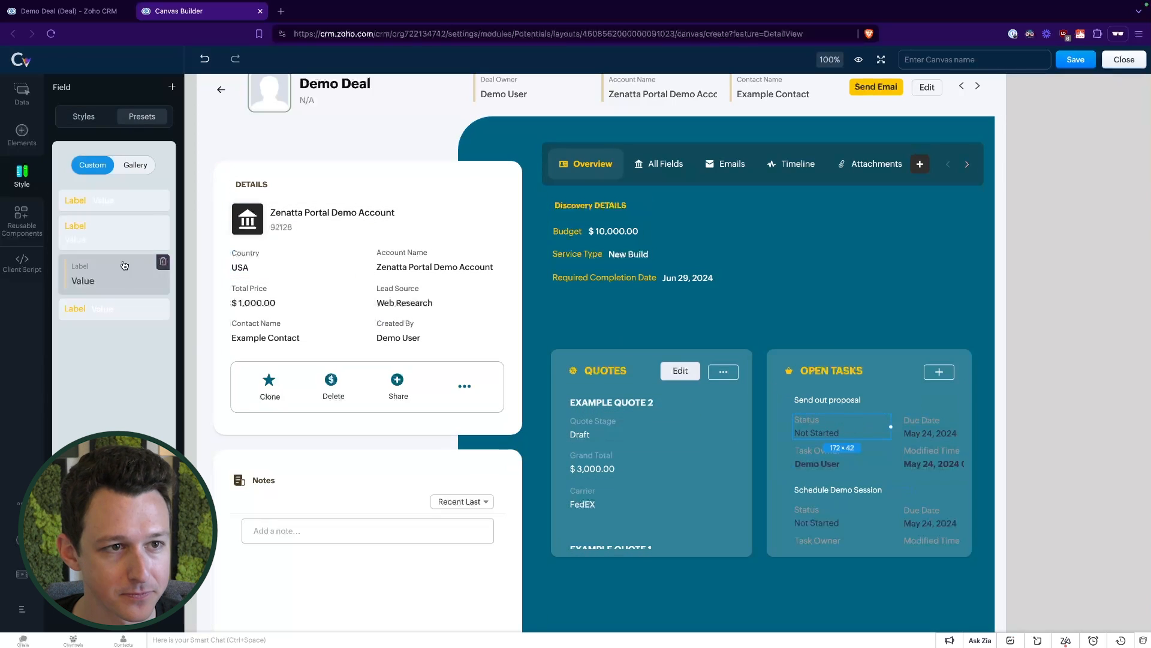
{"action": "left_click", "coordinate": [114, 232]}
{"action": "left_click", "coordinate": [866, 464]}
{"action": "left_click", "coordinate": [142, 117]}
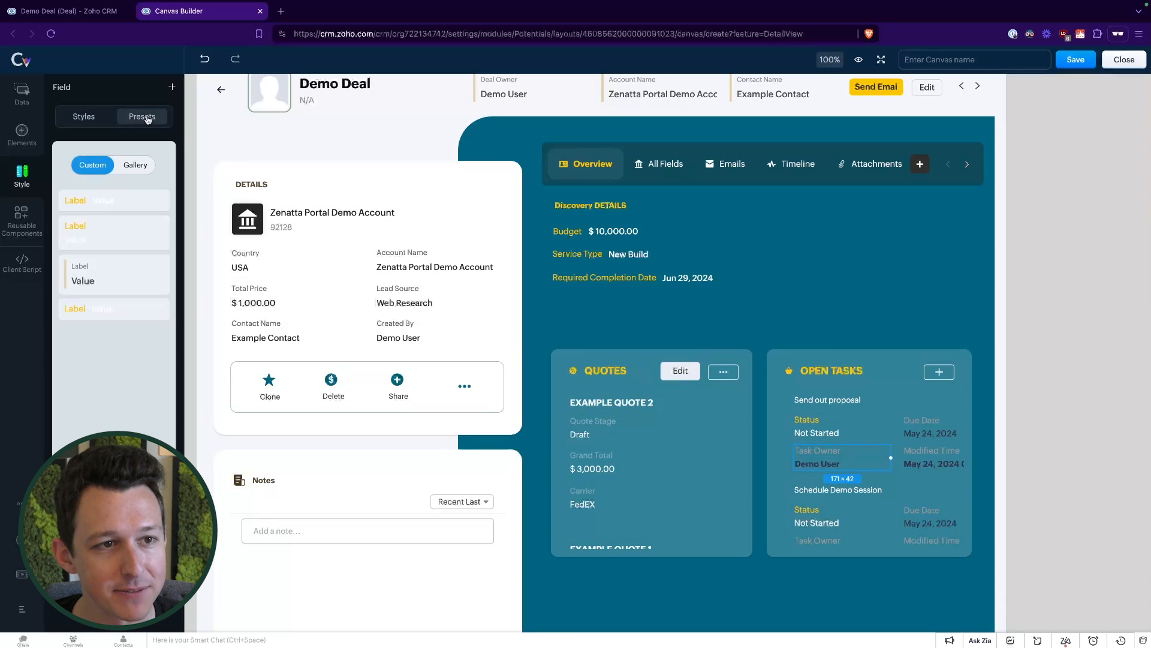
{"action": "left_click", "coordinate": [112, 243]}
Apply the same stacked yellow-label preset to the Due Date and Modified Time fields in Open Tasks.
{"action": "left_click", "coordinate": [949, 424]}
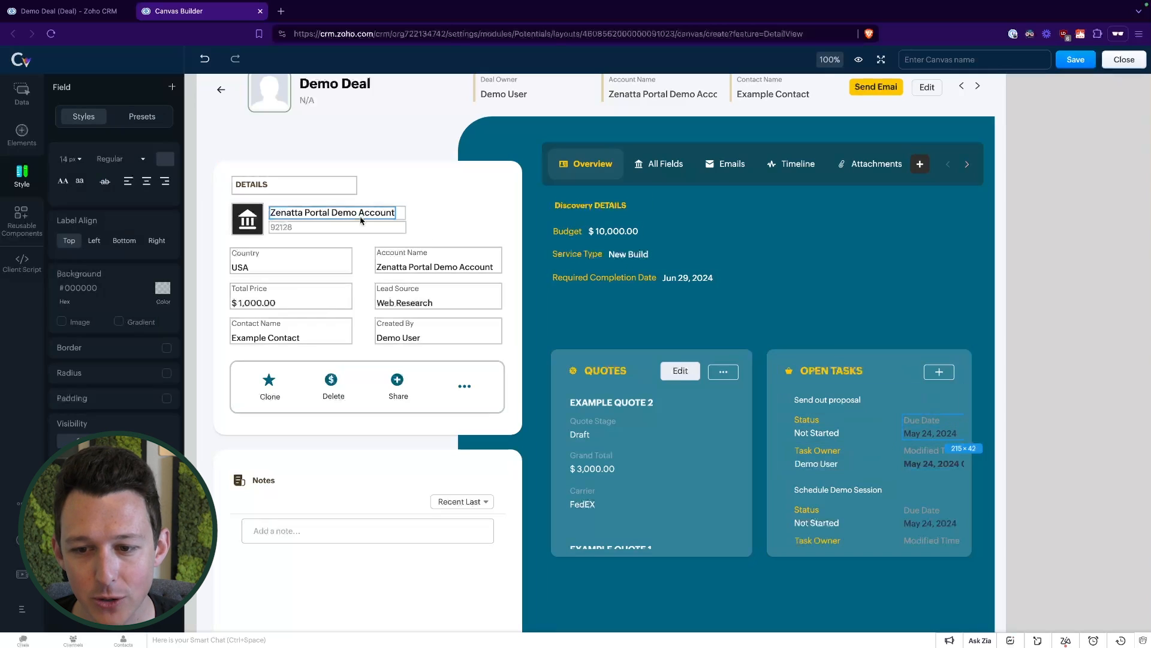
{"action": "left_click", "coordinate": [142, 116]}
{"action": "left_click", "coordinate": [117, 232]}
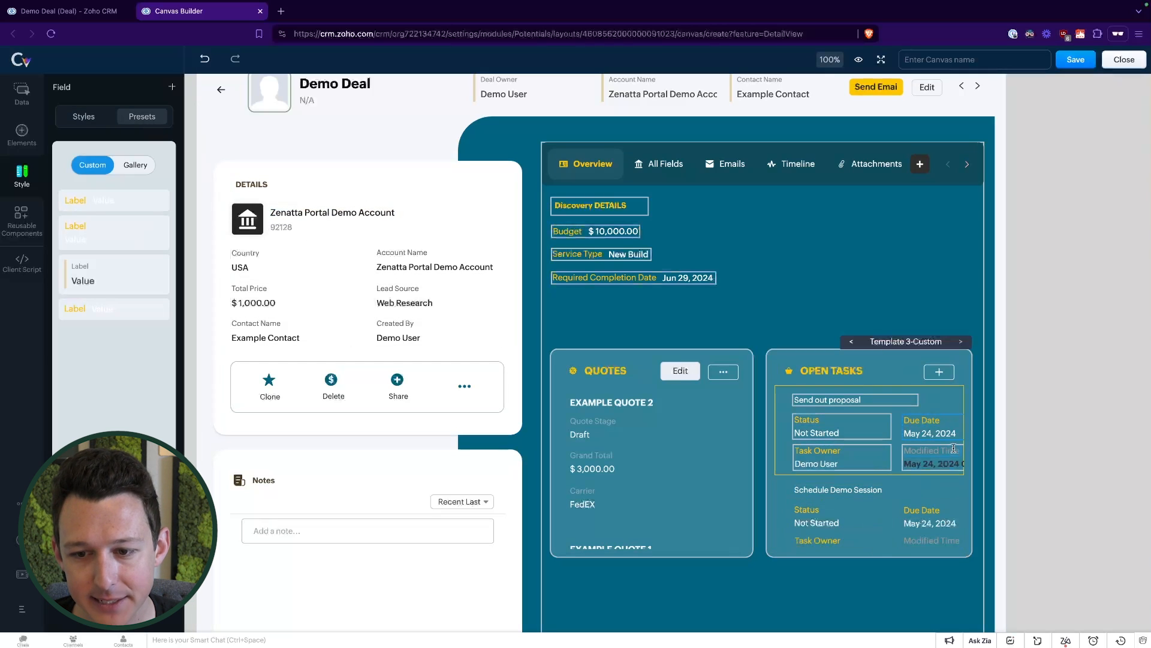
{"action": "left_click", "coordinate": [909, 461]}
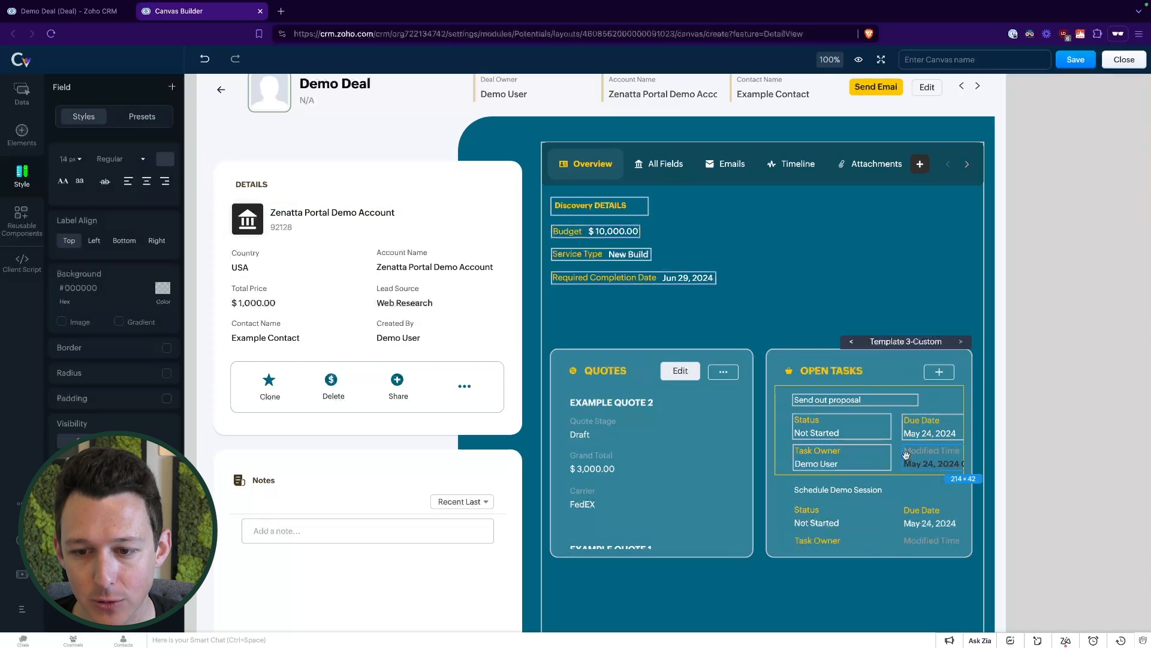
{"action": "left_click", "coordinate": [142, 116]}
{"action": "left_click", "coordinate": [102, 235]}
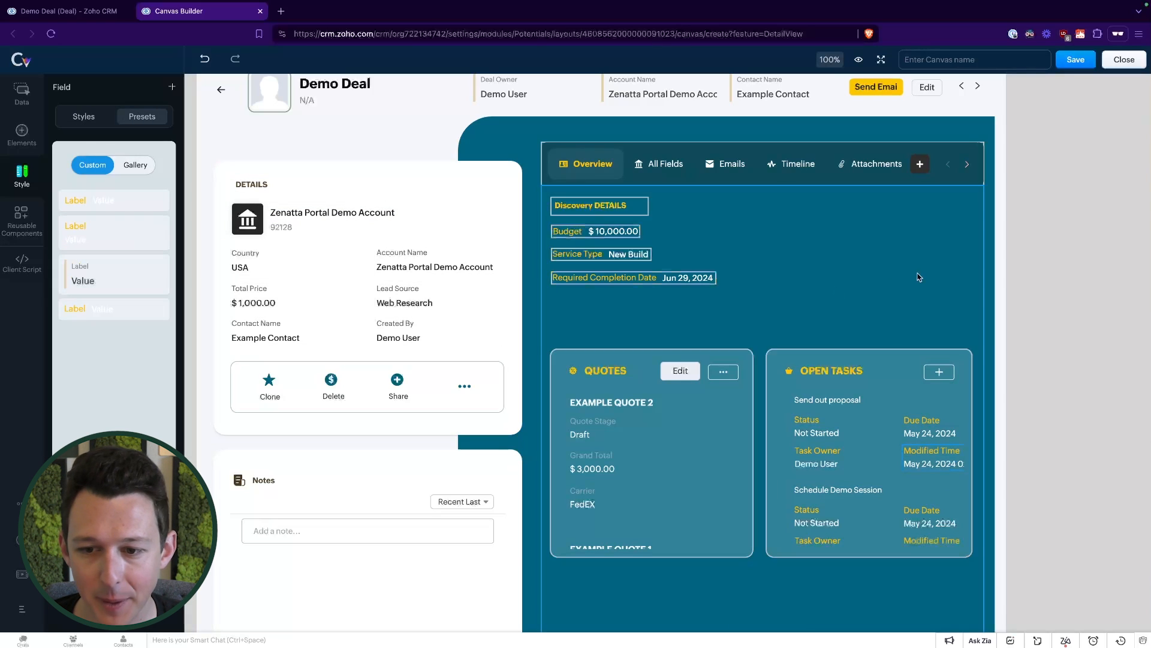
Remove the Delete button from the action row beneath the Details fields.
{"action": "scroll", "coordinate": [893, 464], "scroll_direction": "up", "scroll_amount": 1}
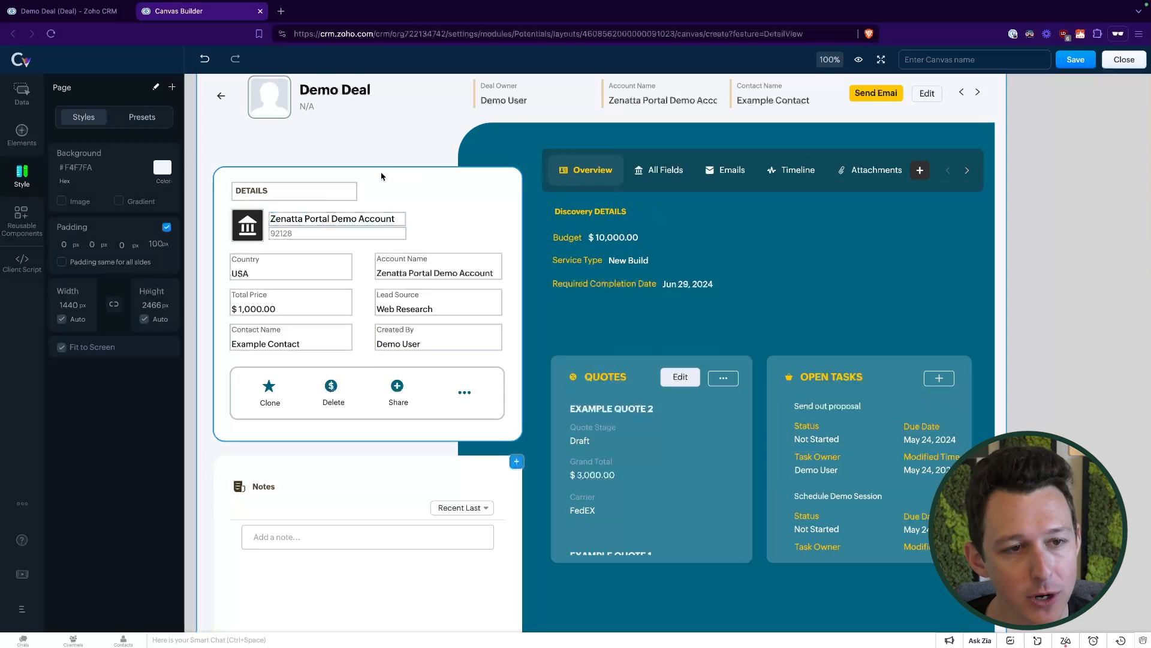
{"action": "left_click", "coordinate": [22, 93]}
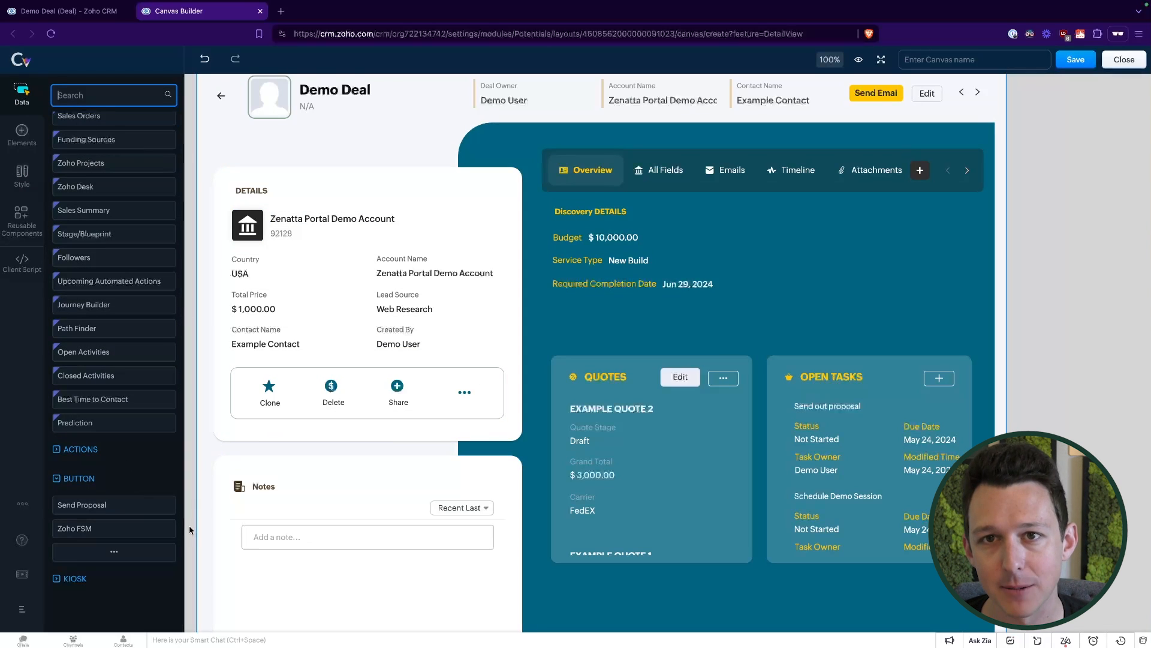
{"action": "left_click", "coordinate": [343, 392]}
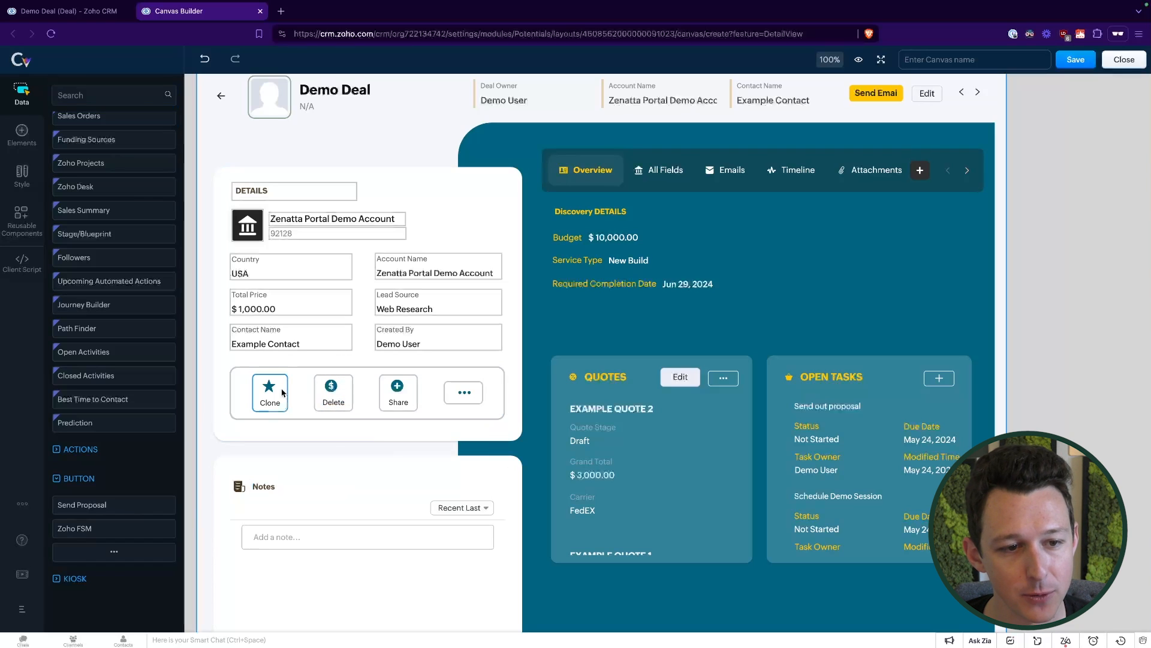
{"action": "left_click", "coordinate": [344, 392]}
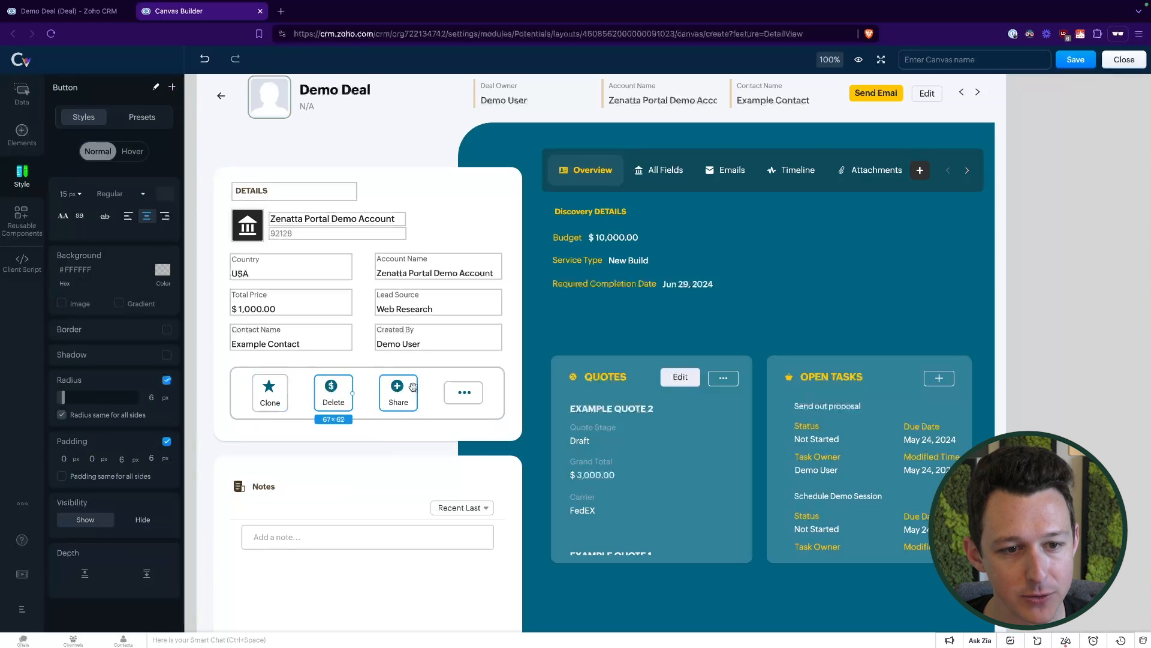
{"action": "left_click", "coordinate": [413, 386]}
{"action": "left_click", "coordinate": [350, 392]}
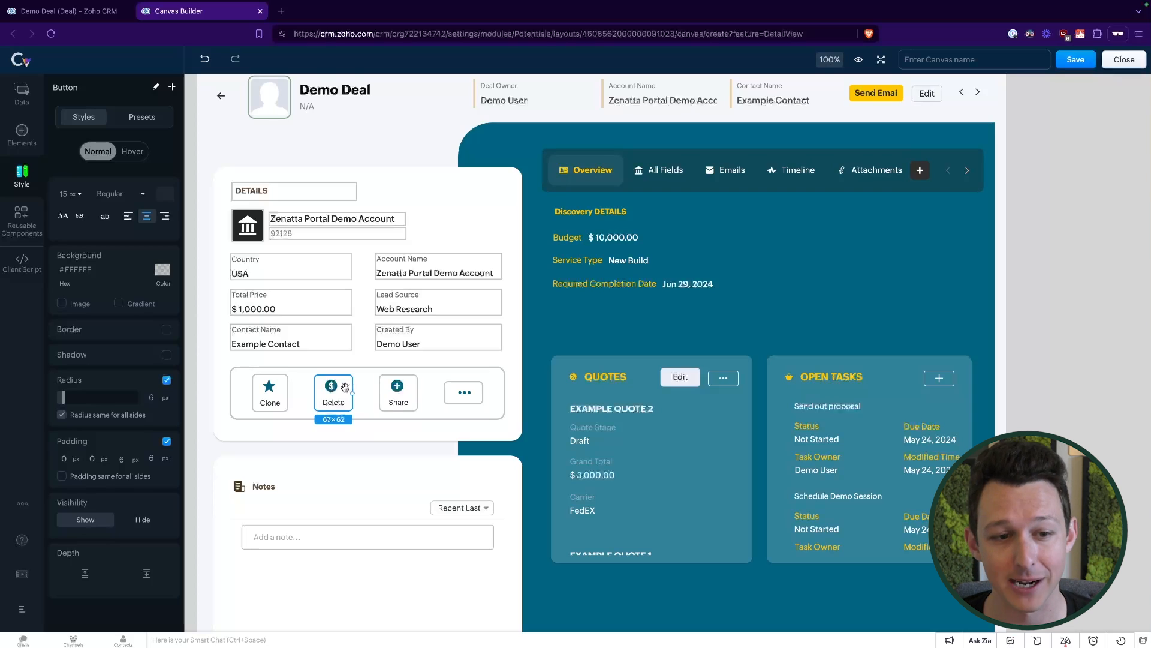
{"action": "right_click", "coordinate": [345, 387]}
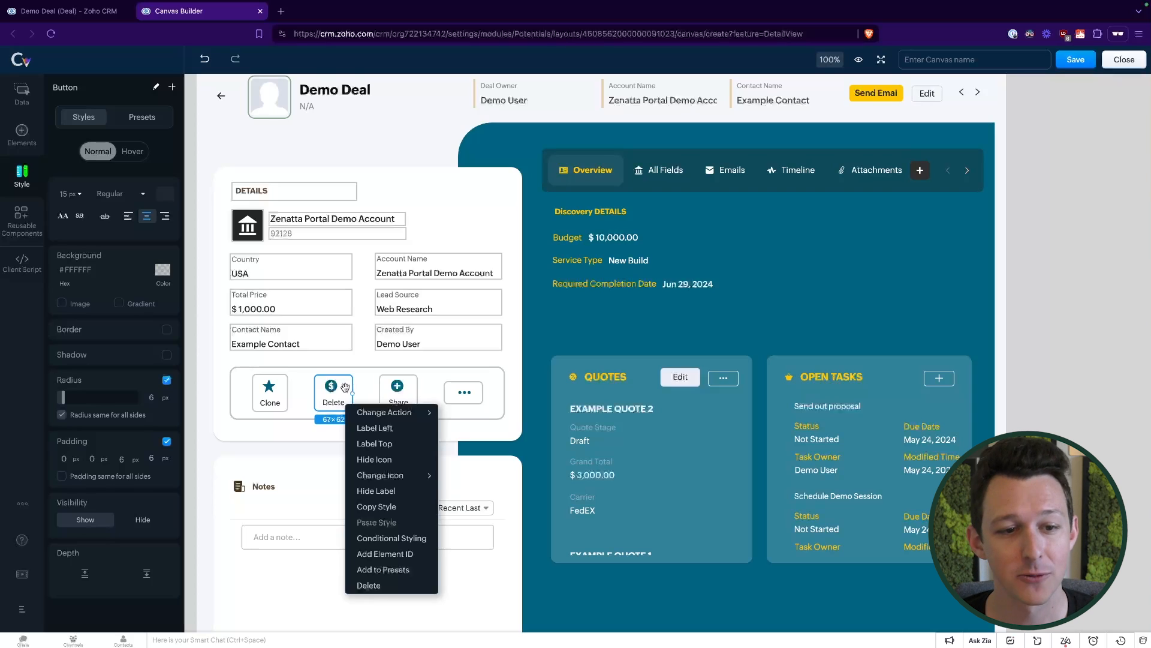
{"action": "left_click", "coordinate": [398, 584]}
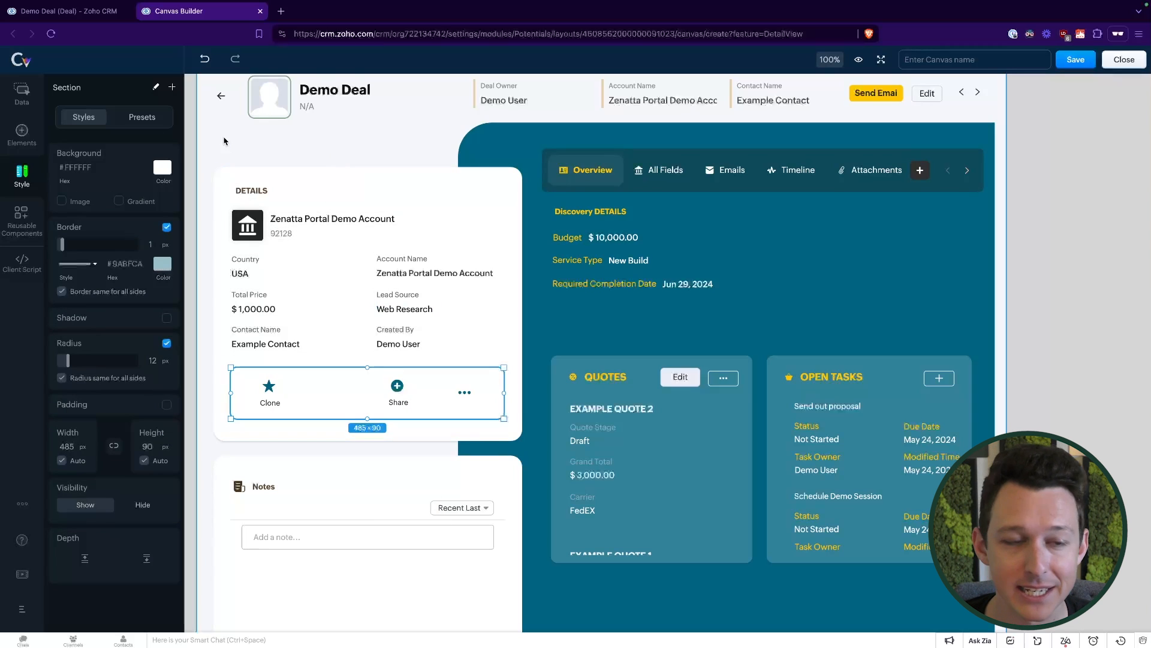
Add the Send Proposal button to the Details action row, between Clone and Share.
{"action": "left_click", "coordinate": [14, 99]}
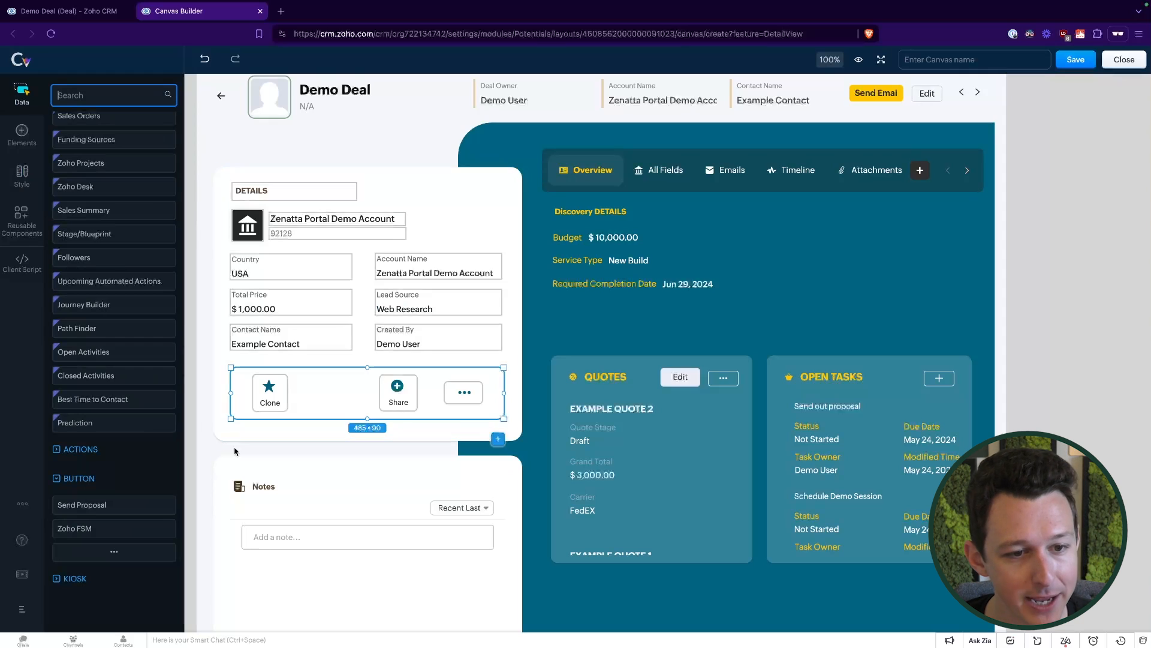
{"action": "mouse_move", "coordinate": [87, 505]}
{"action": "left_mouse_down"}
{"action": "mouse_move", "coordinate": [312, 406]}
{"action": "mouse_move", "coordinate": [299, 395]}
{"action": "left_mouse_up"}
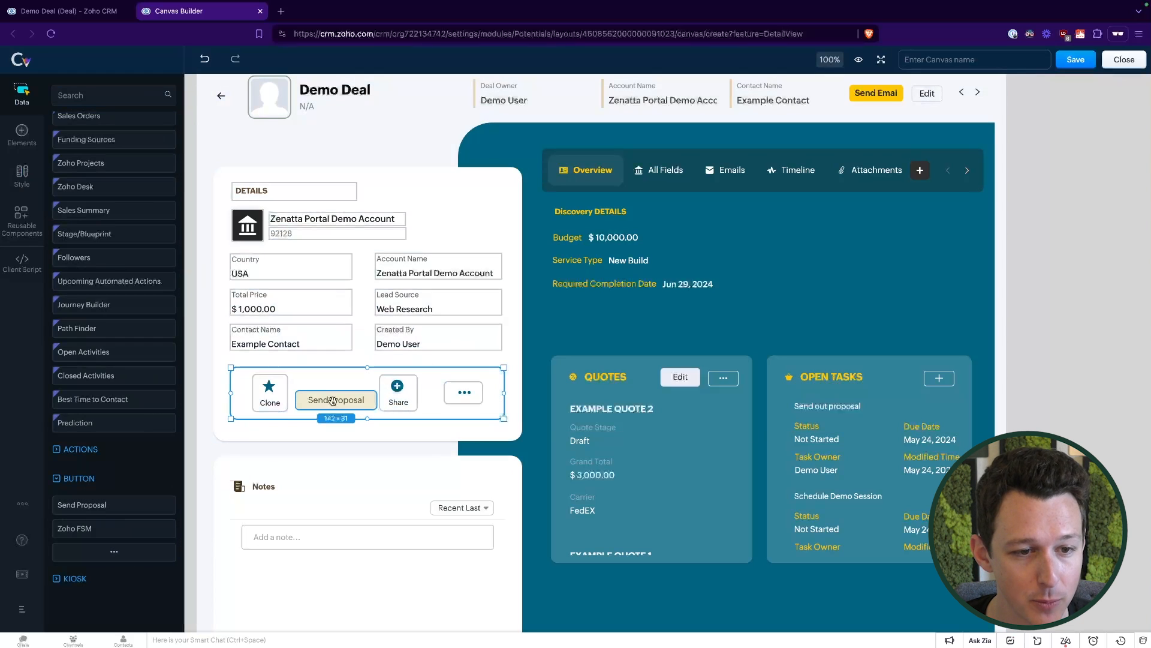
{"action": "left_click", "coordinate": [333, 401]}
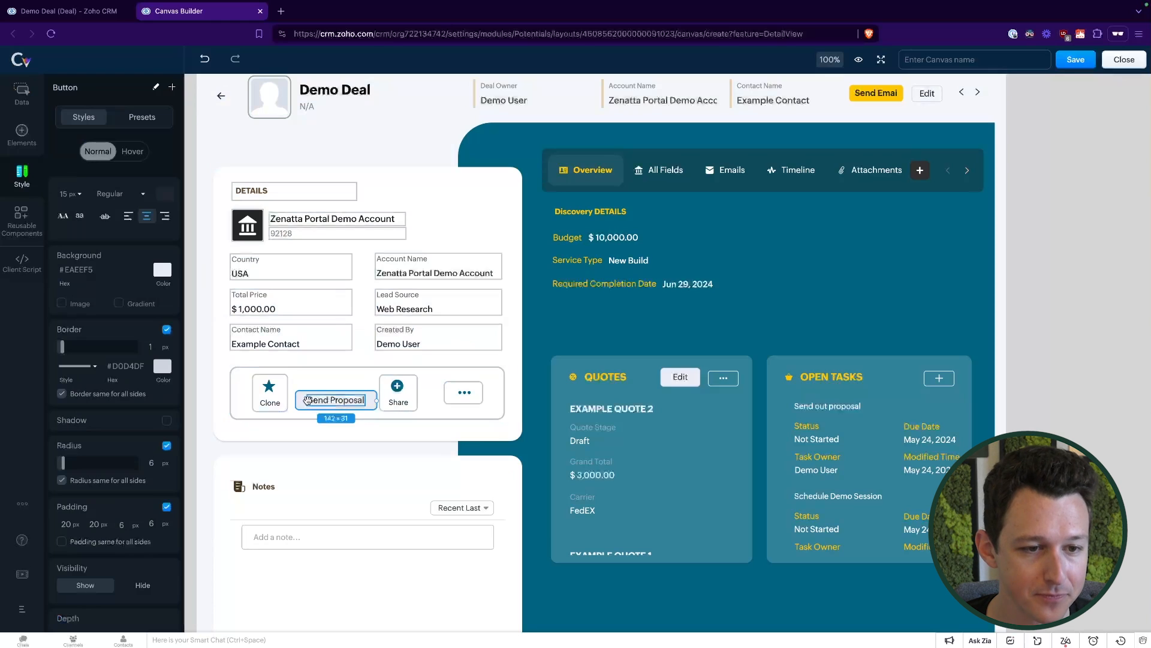
{"action": "left_click_drag", "start_coordinate": [342, 400], "coordinate": [338, 397]}
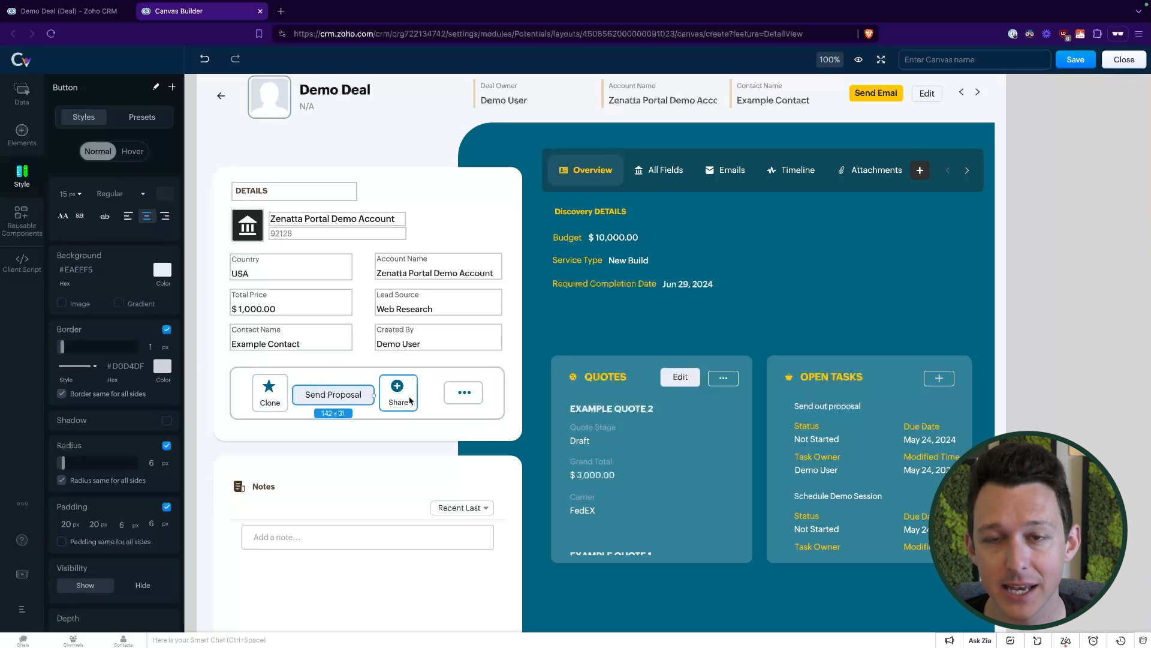
Show a document icon on the Send Proposal button.
{"action": "left_click", "coordinate": [366, 399]}
{"action": "right_click", "coordinate": [367, 399]}
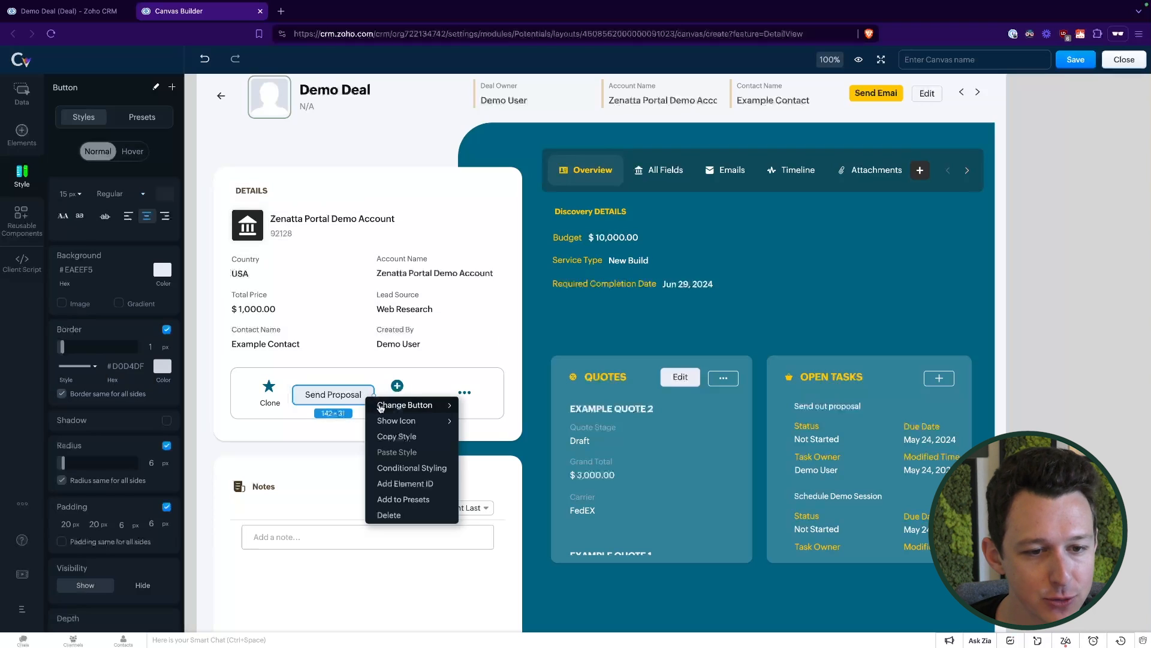
{"action": "mouse_move", "coordinate": [382, 424]}
{"action": "scroll", "coordinate": [480, 432], "scroll_direction": "down", "scroll_amount": 5}
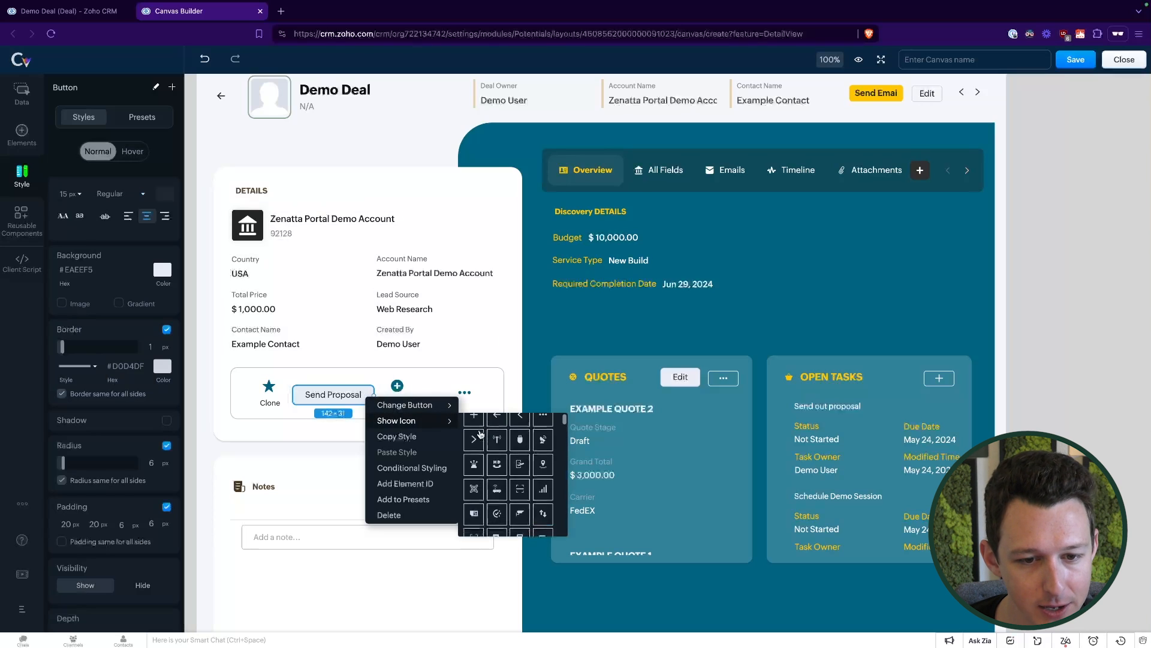
{"action": "scroll", "coordinate": [516, 480], "scroll_direction": "down", "scroll_amount": 1}
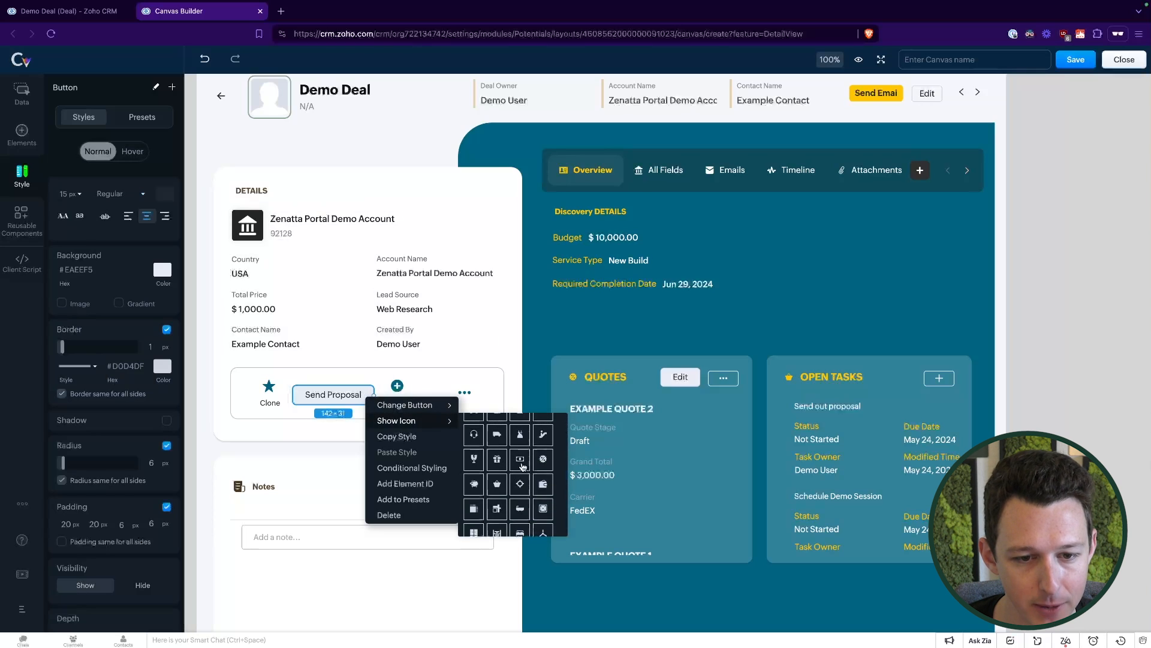
{"action": "scroll", "coordinate": [522, 466], "scroll_direction": "down", "scroll_amount": 8}
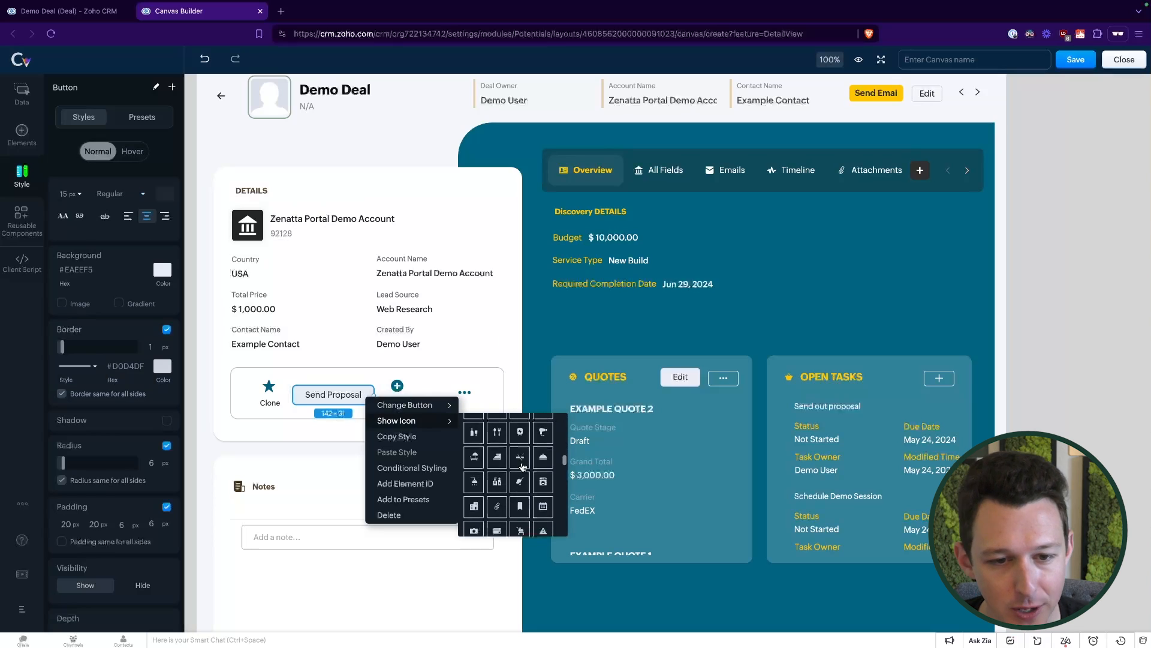
{"action": "scroll", "coordinate": [522, 467], "scroll_direction": "down", "scroll_amount": 10}
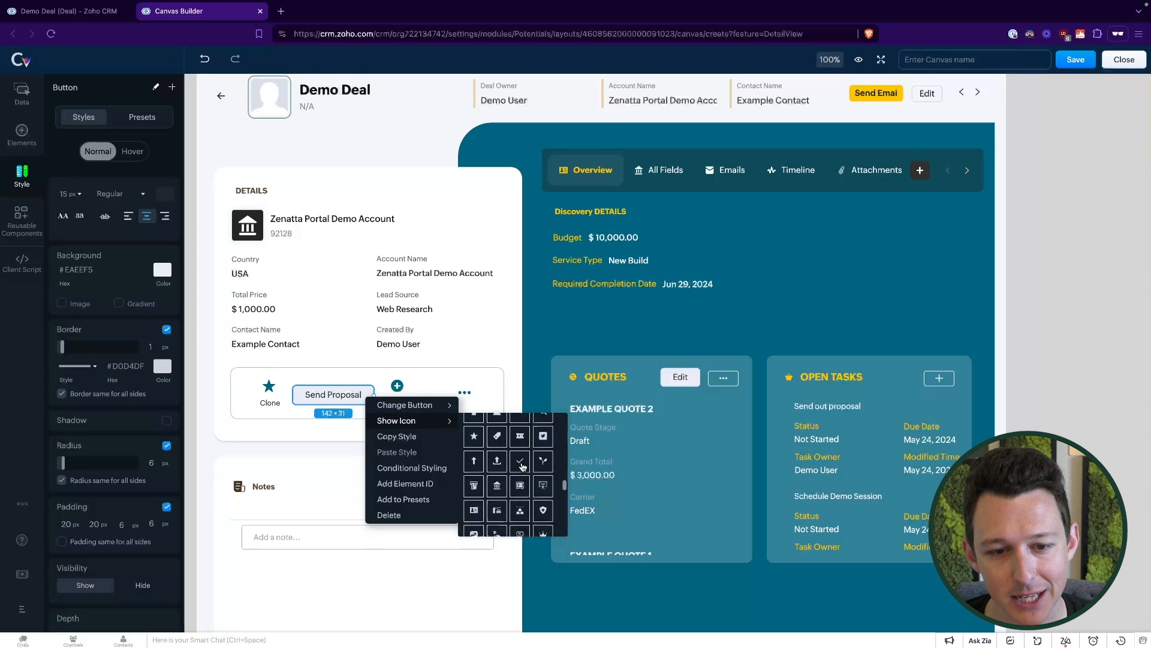
{"action": "scroll", "coordinate": [523, 466], "scroll_direction": "down", "scroll_amount": 10}
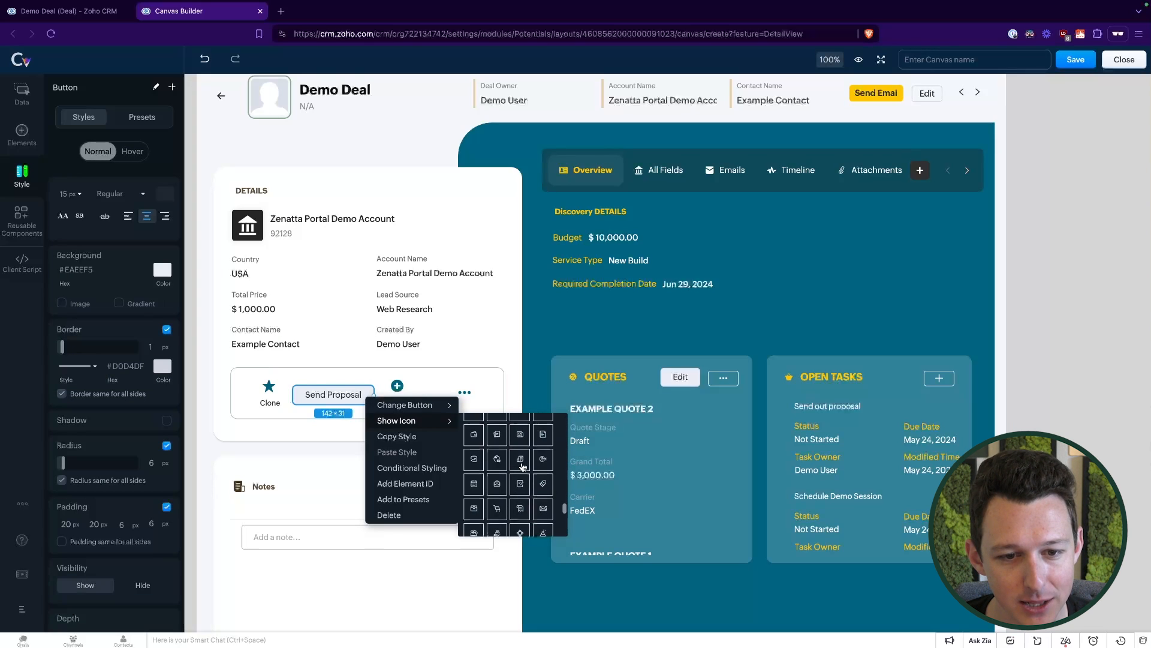
{"action": "left_click", "coordinate": [544, 438]}
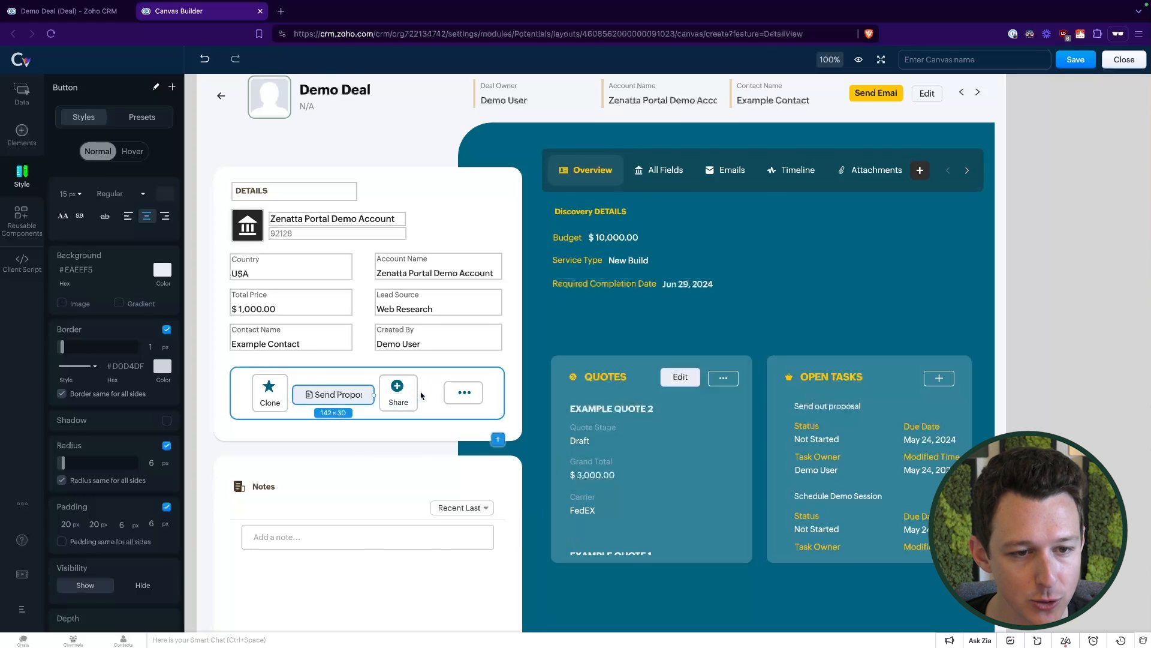
Move the Share button closer to the ellipsis button and widen Send Proposal to about 166 px so its label fits.
{"action": "left_click", "coordinate": [424, 396]}
{"action": "left_click", "coordinate": [408, 391]}
{"action": "mouse_move", "coordinate": [409, 392]}
{"action": "left_mouse_down"}
{"action": "mouse_move", "coordinate": [428, 392]}
{"action": "mouse_move", "coordinate": [390, 394]}
{"action": "left_mouse_up"}
{"action": "left_click", "coordinate": [366, 397]}
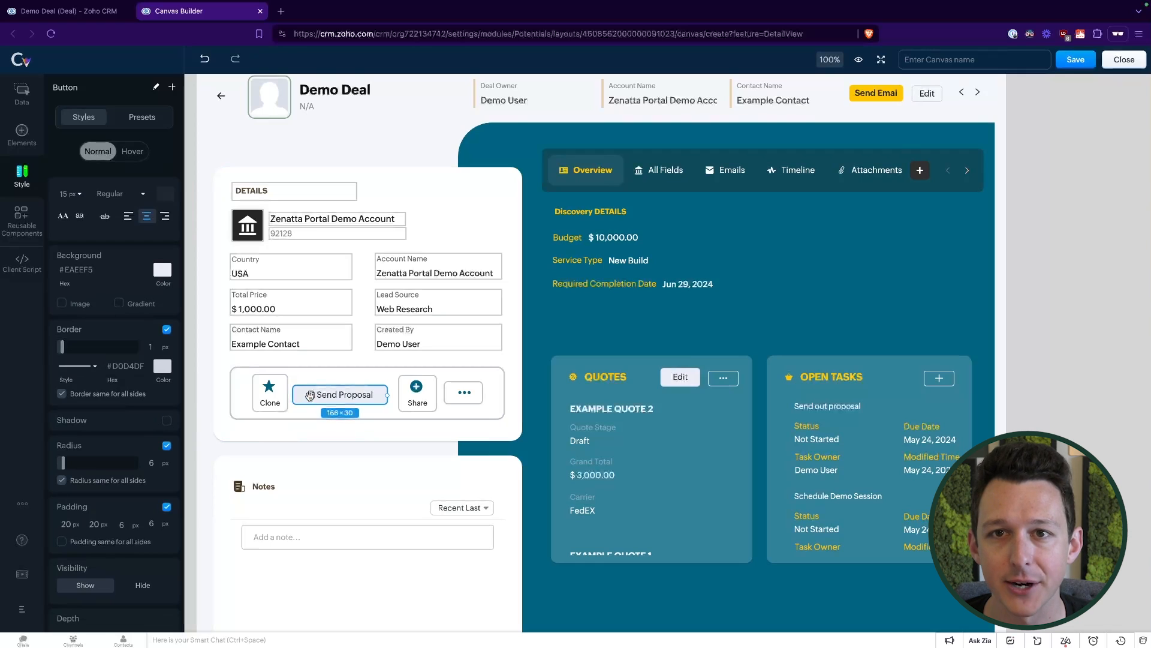
Stack the Send Proposal button's icon above its label.
{"action": "left_click", "coordinate": [310, 396]}
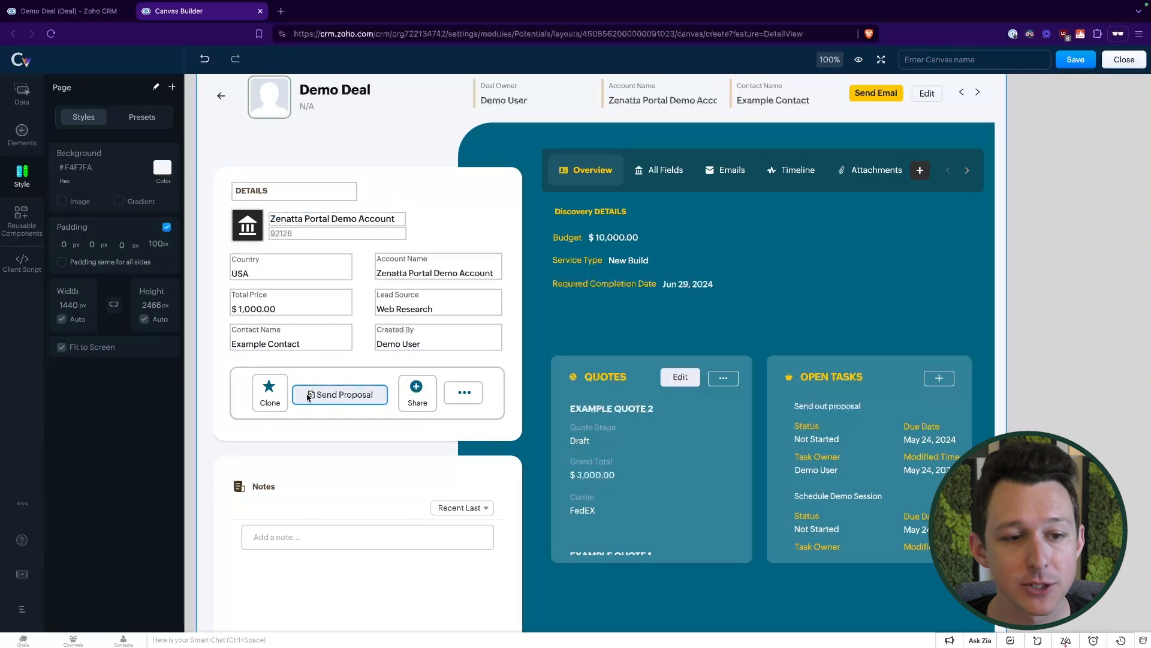
{"action": "right_click", "coordinate": [311, 395]}
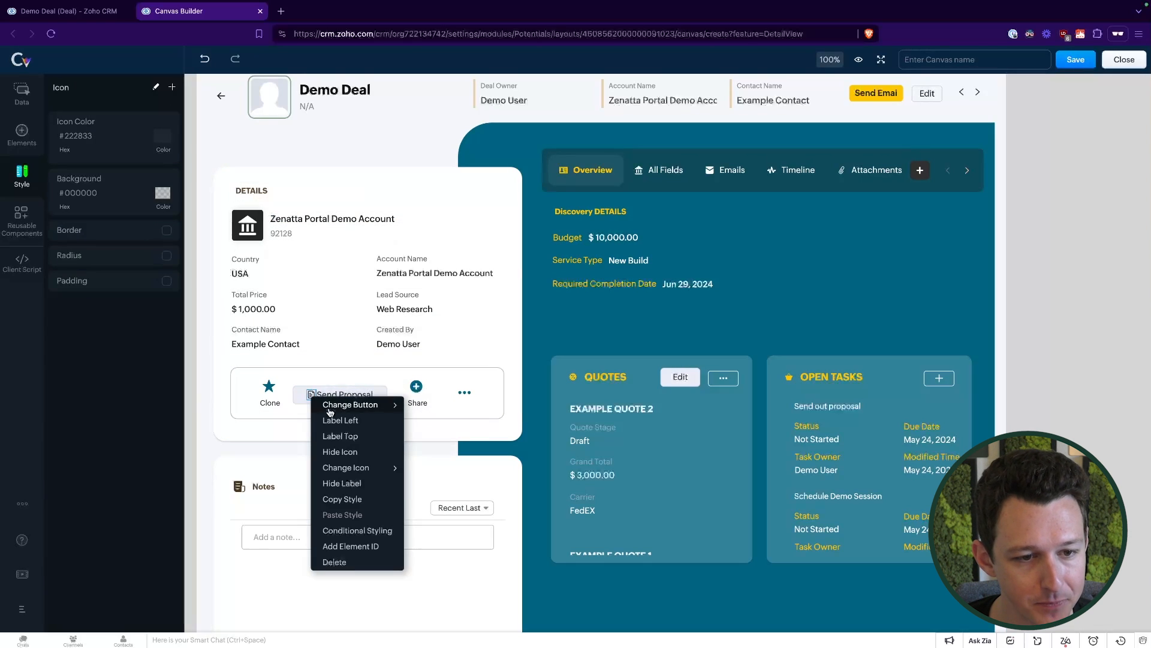
{"action": "left_click", "coordinate": [353, 441]}
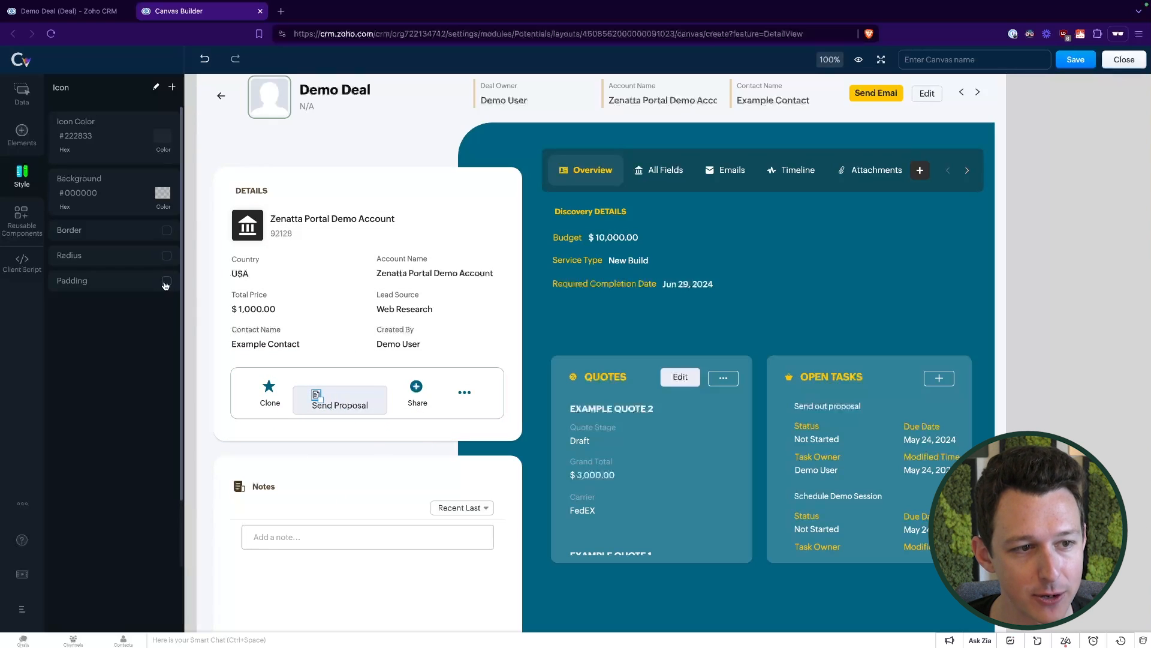
Enable padding on the Send Proposal icon with separate side values and set its left padding to 40 px.
{"action": "left_click", "coordinate": [166, 282]}
{"action": "left_click", "coordinate": [62, 316]}
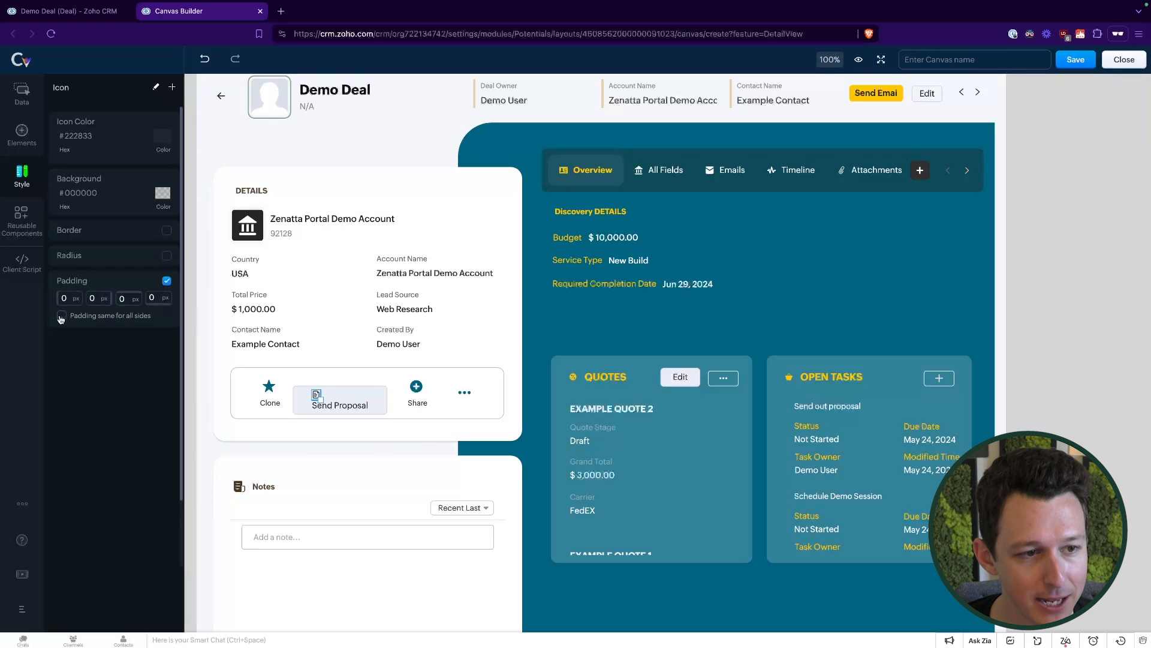
{"action": "left_click", "coordinate": [63, 299]}
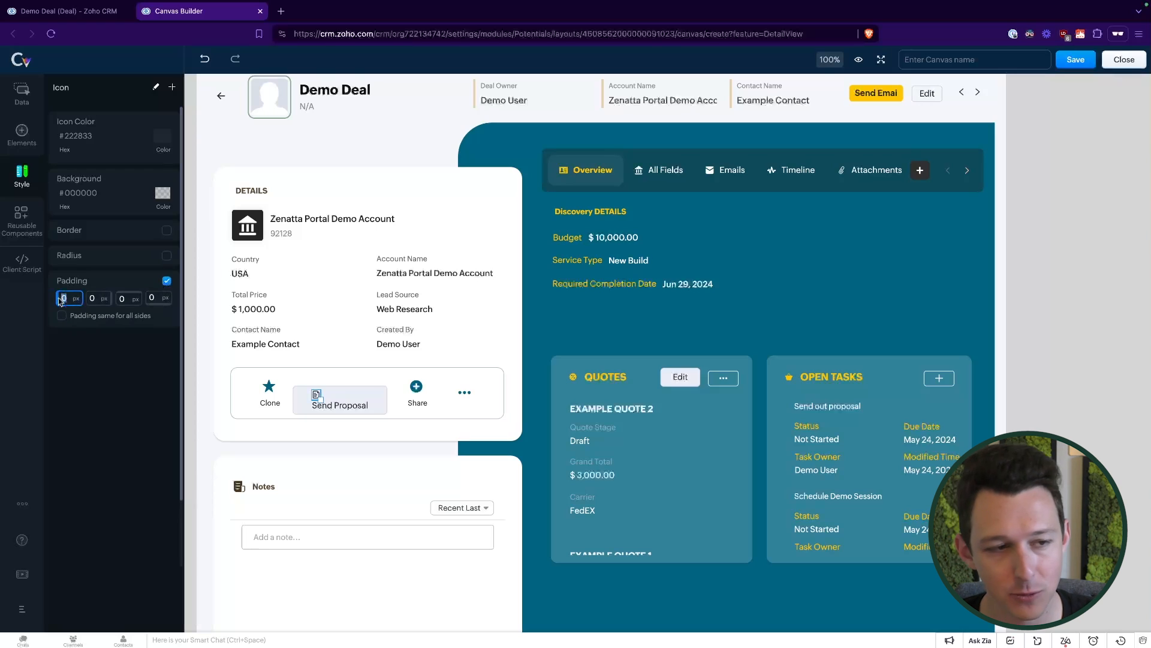
{"action": "type", "text": "40"}
{"action": "left_click", "coordinate": [125, 416]}
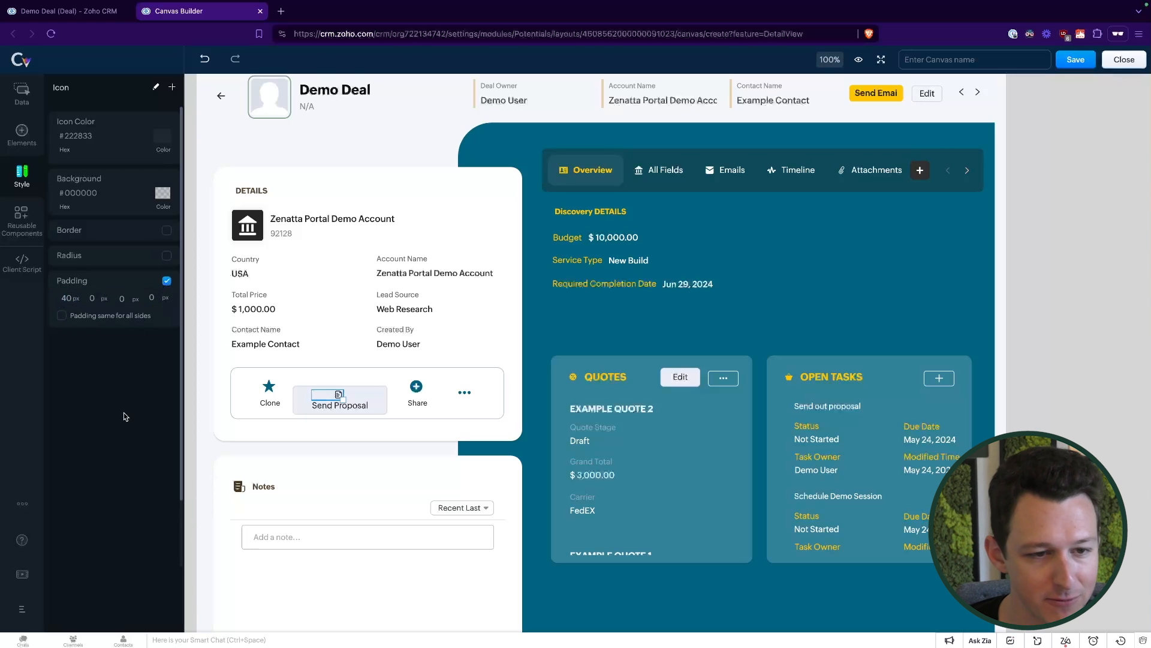
Delete the icon from the Send Proposal button, then try to undo the deletion.
{"action": "left_click", "coordinate": [338, 393]}
{"action": "left_click", "coordinate": [338, 393]}
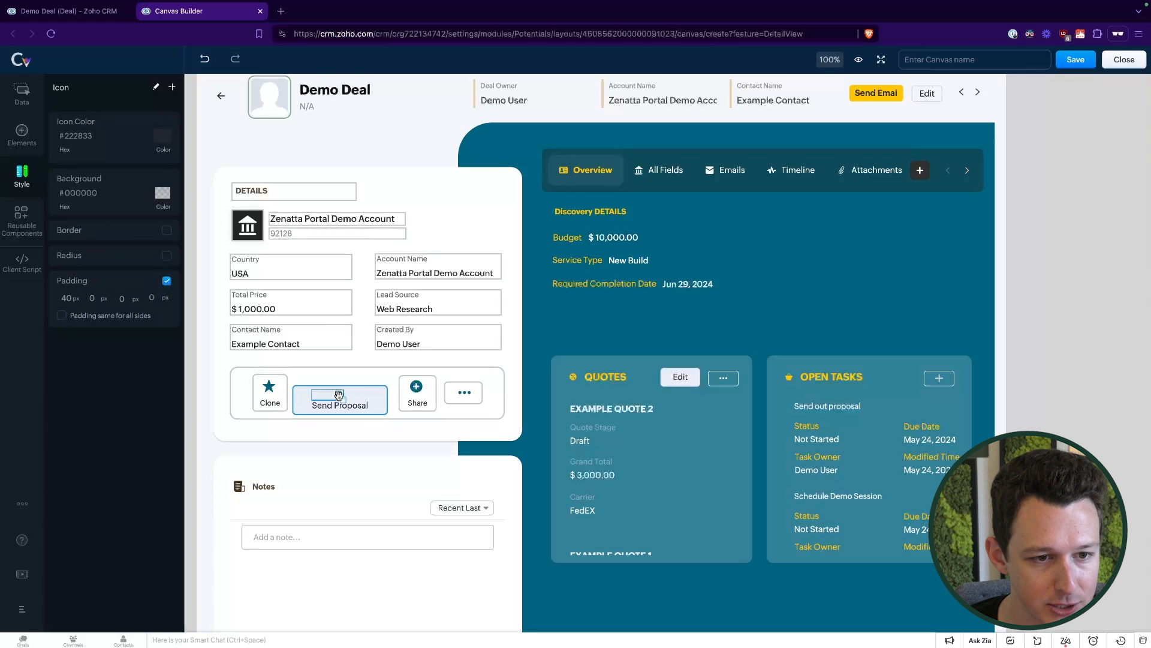
{"action": "key", "text": "Delete"}
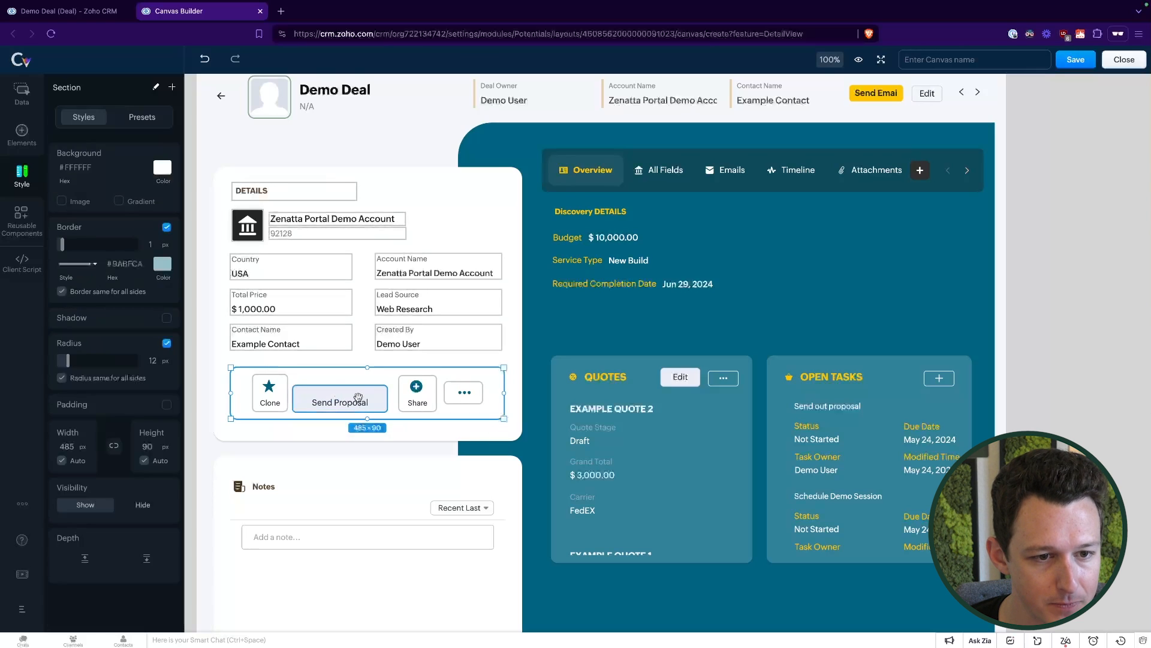
{"action": "left_click", "coordinate": [362, 391]}
{"action": "left_click", "coordinate": [344, 391]}
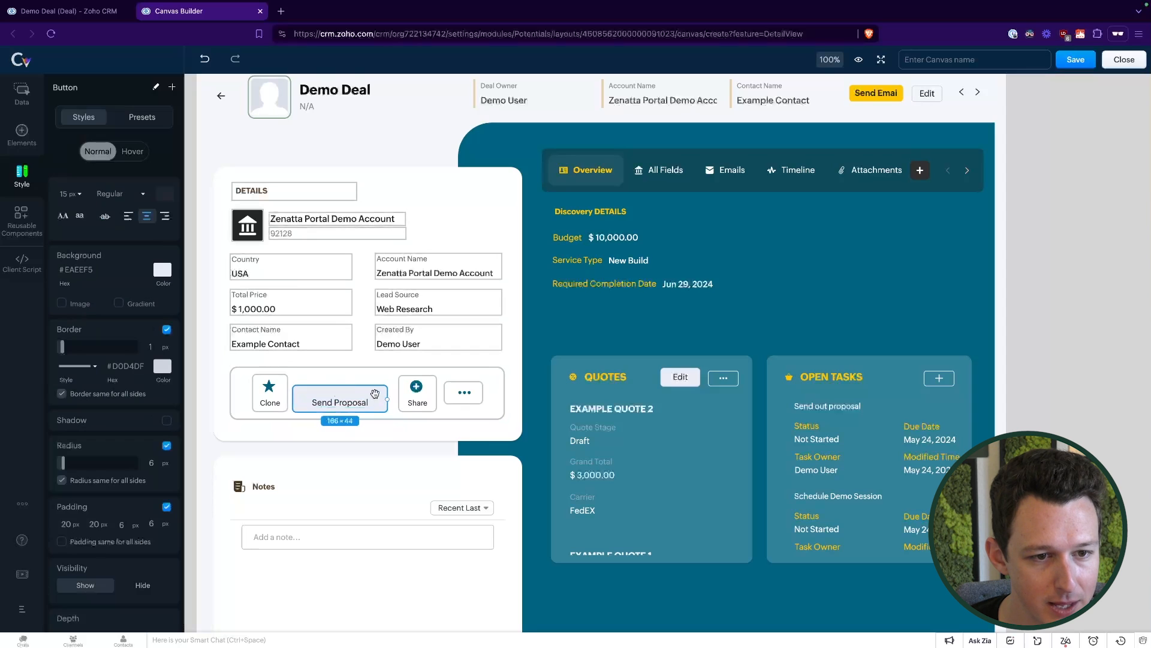
{"action": "key", "text": "ctrl+z"}
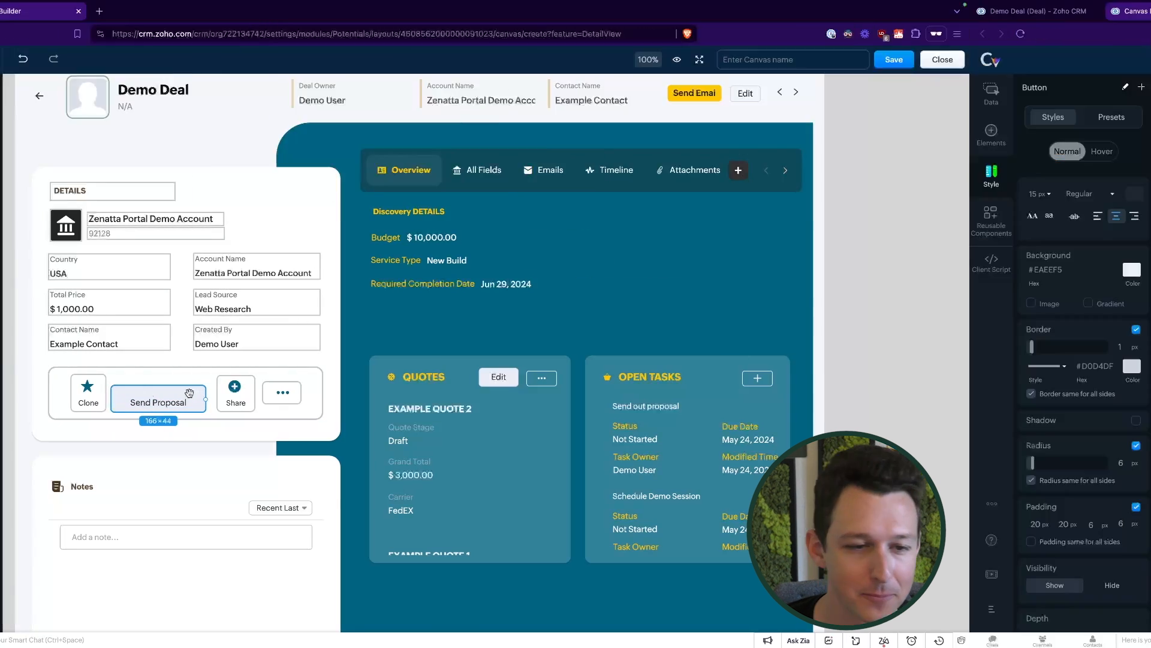